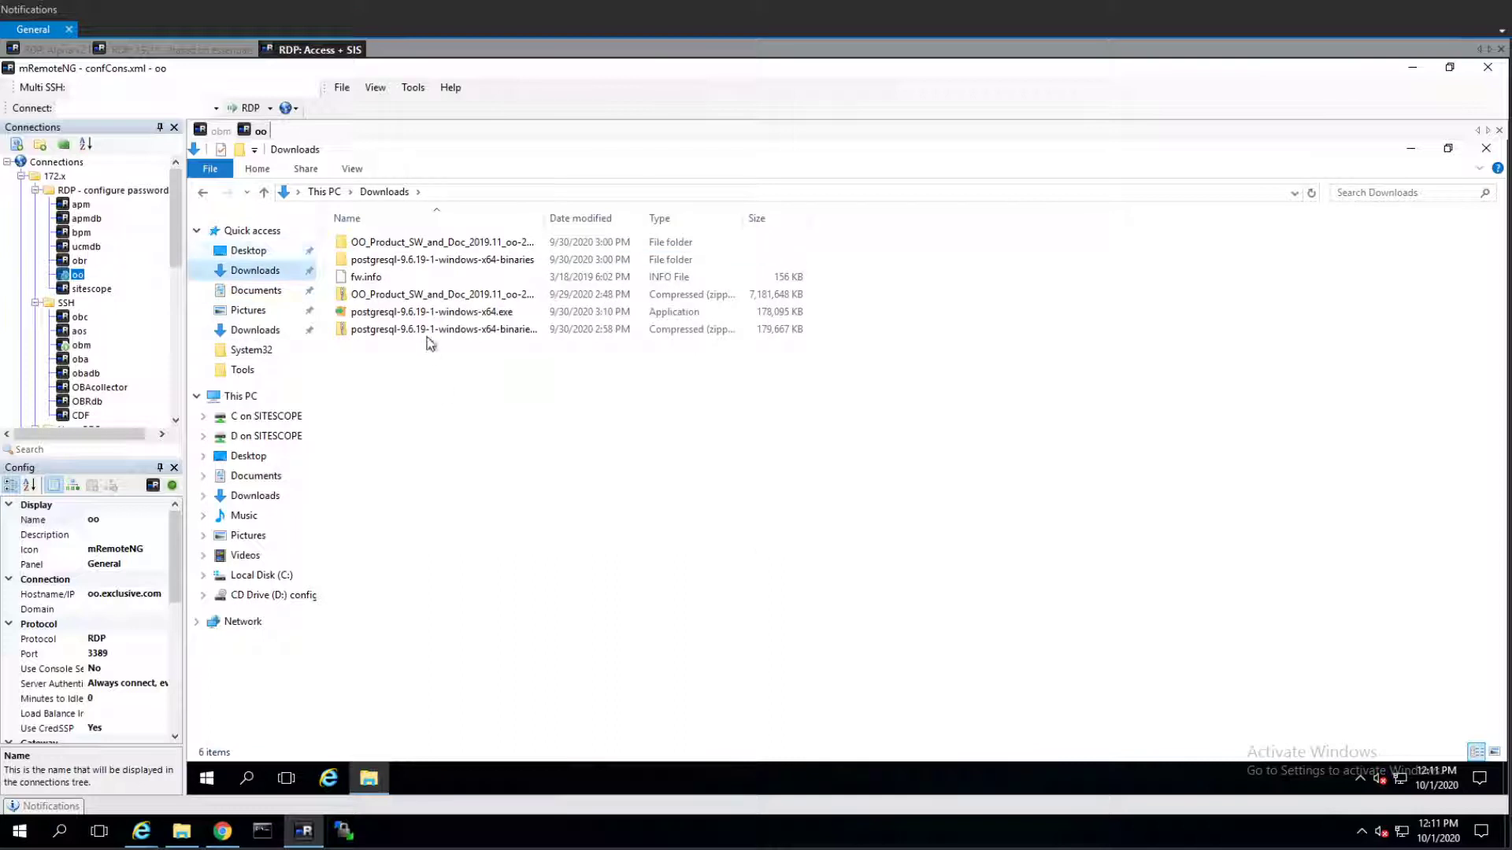
# Launch the PostgreSQL 9.6.19 installer and accept the default installation and data directories.
pyautogui.doubleClick(435, 314)
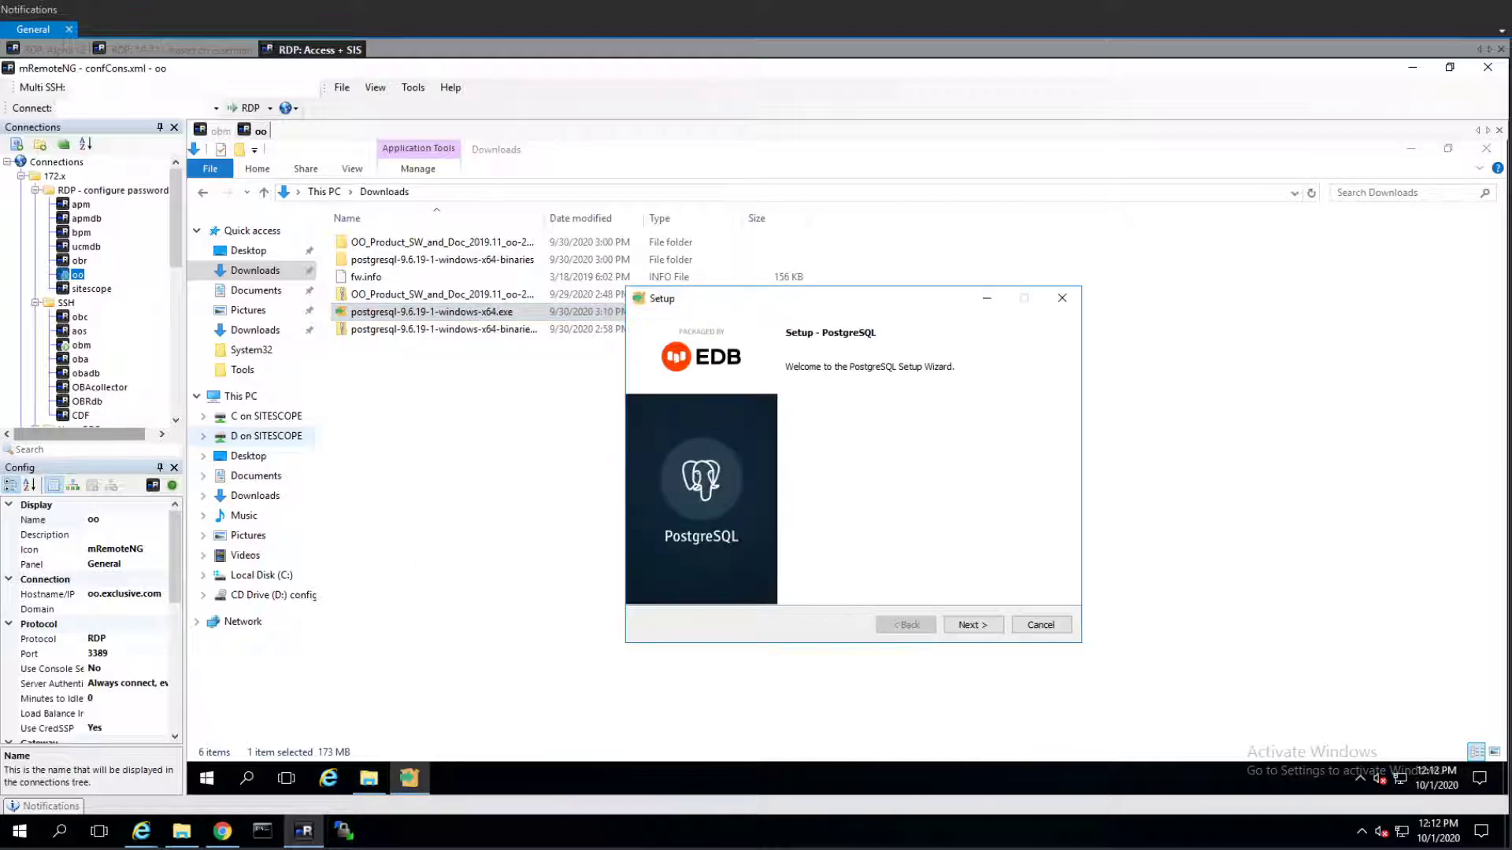
pyautogui.click(974, 626)
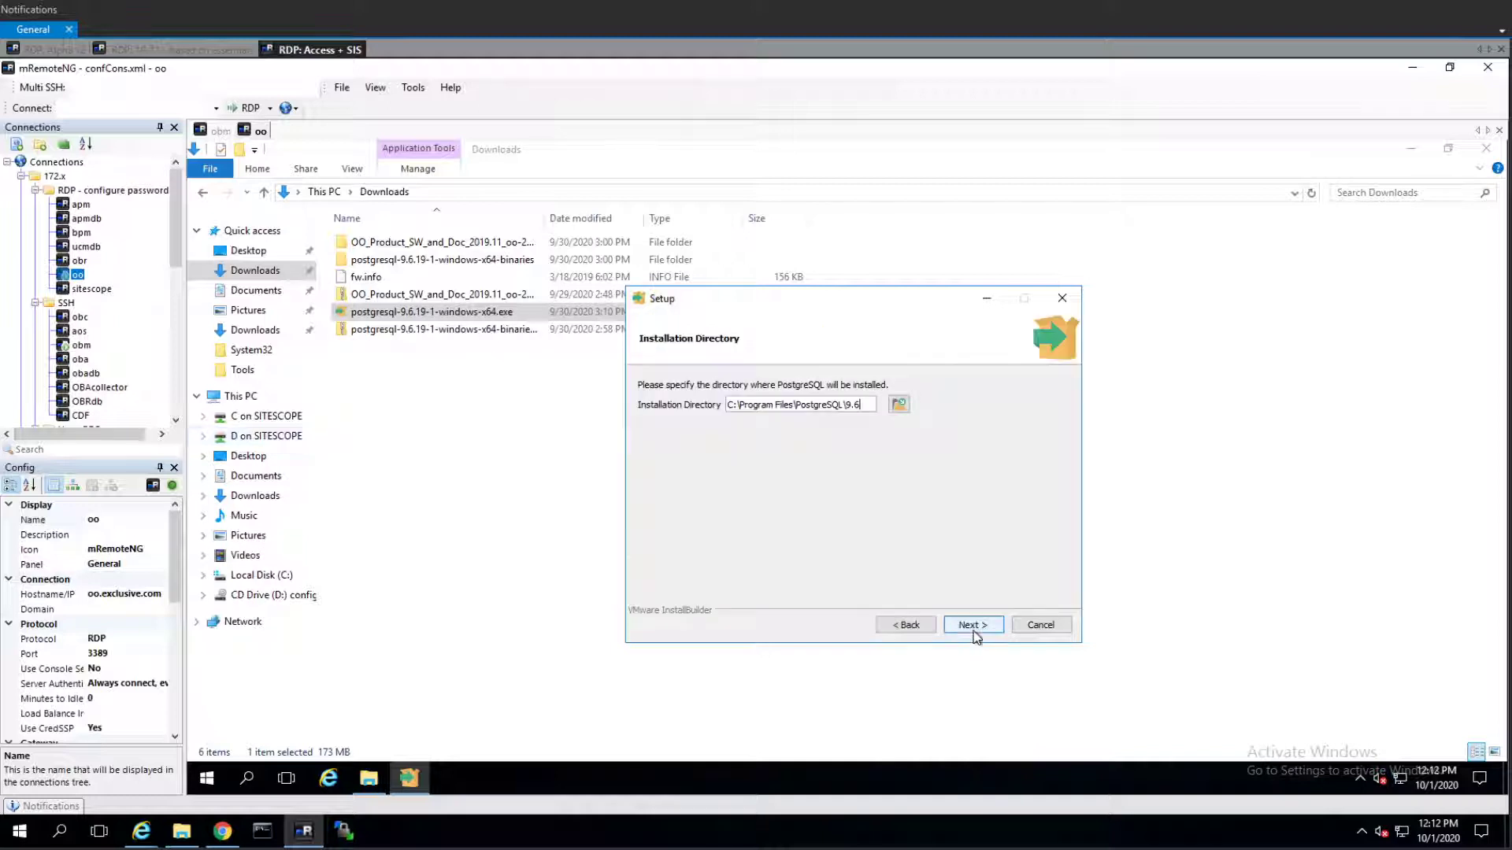
pyautogui.click(971, 624)
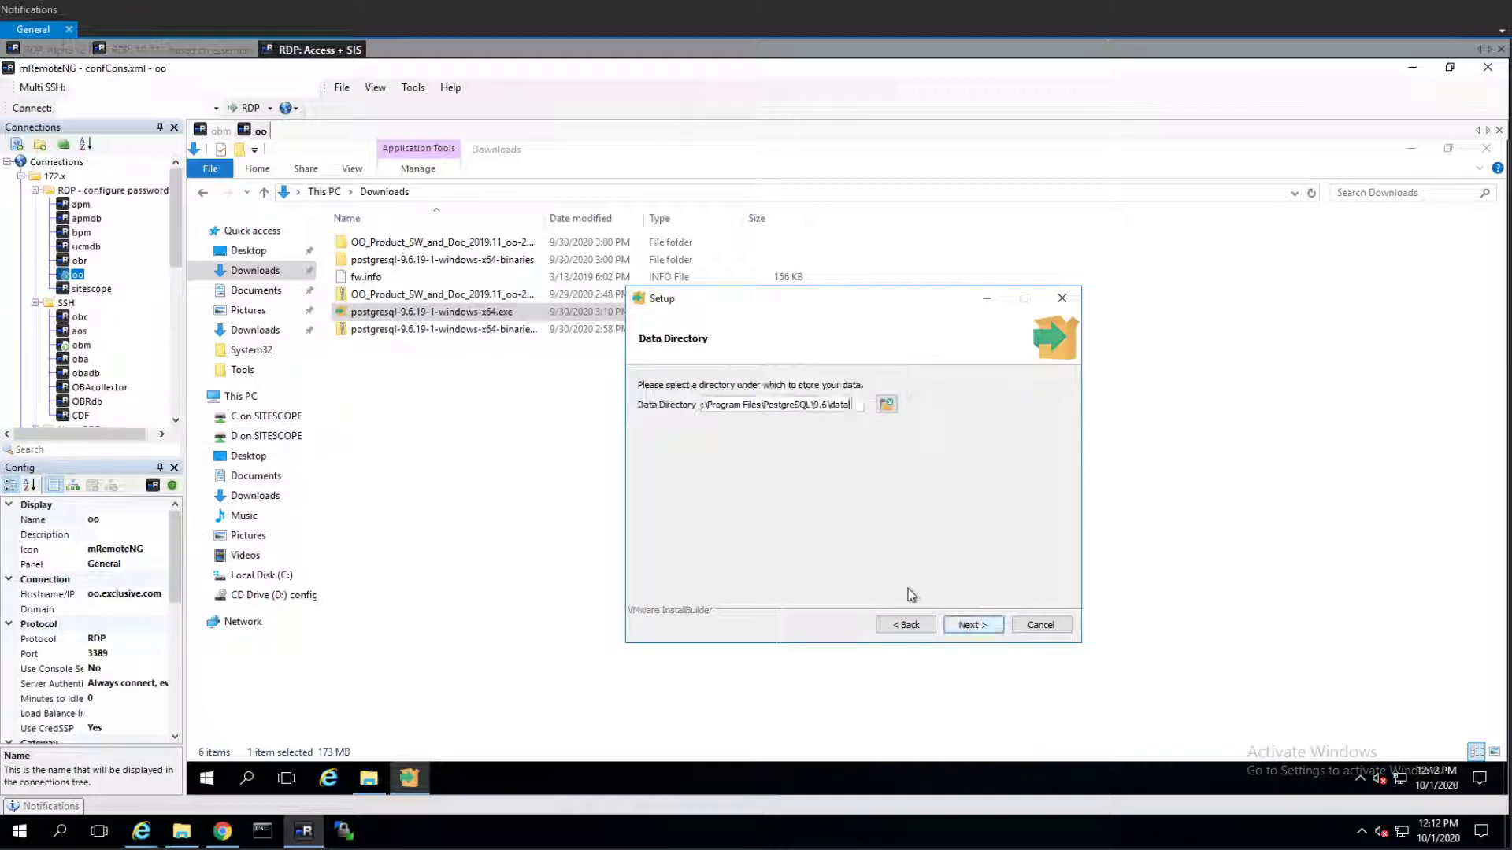
pyautogui.click(955, 627)
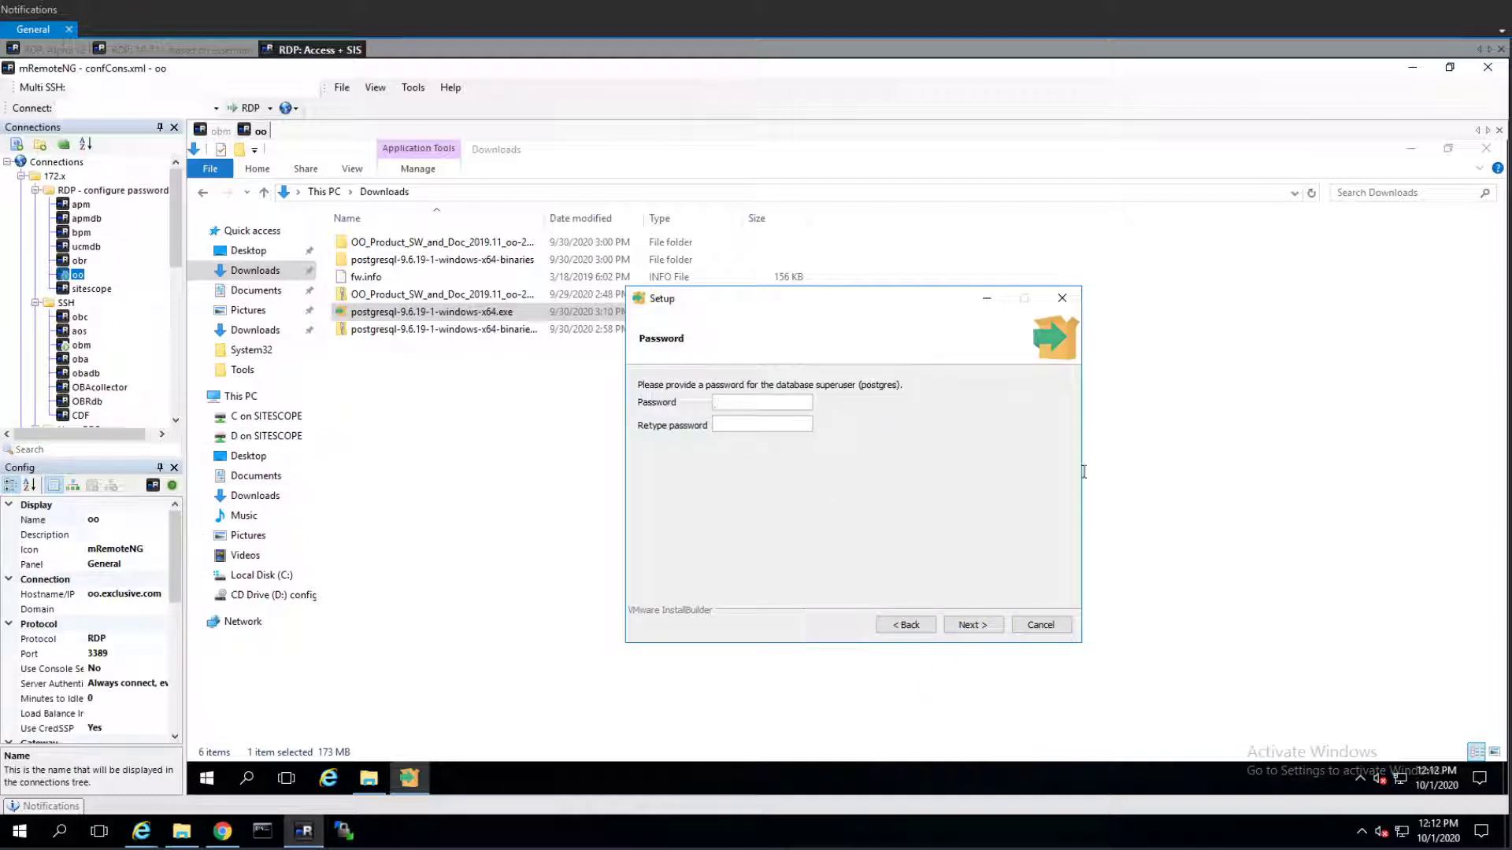
# Enter and confirm the postgres superuser password, keep port 5432 and default locale, and install.
pyautogui.press('Tab')
pyautogui.click(973, 625)
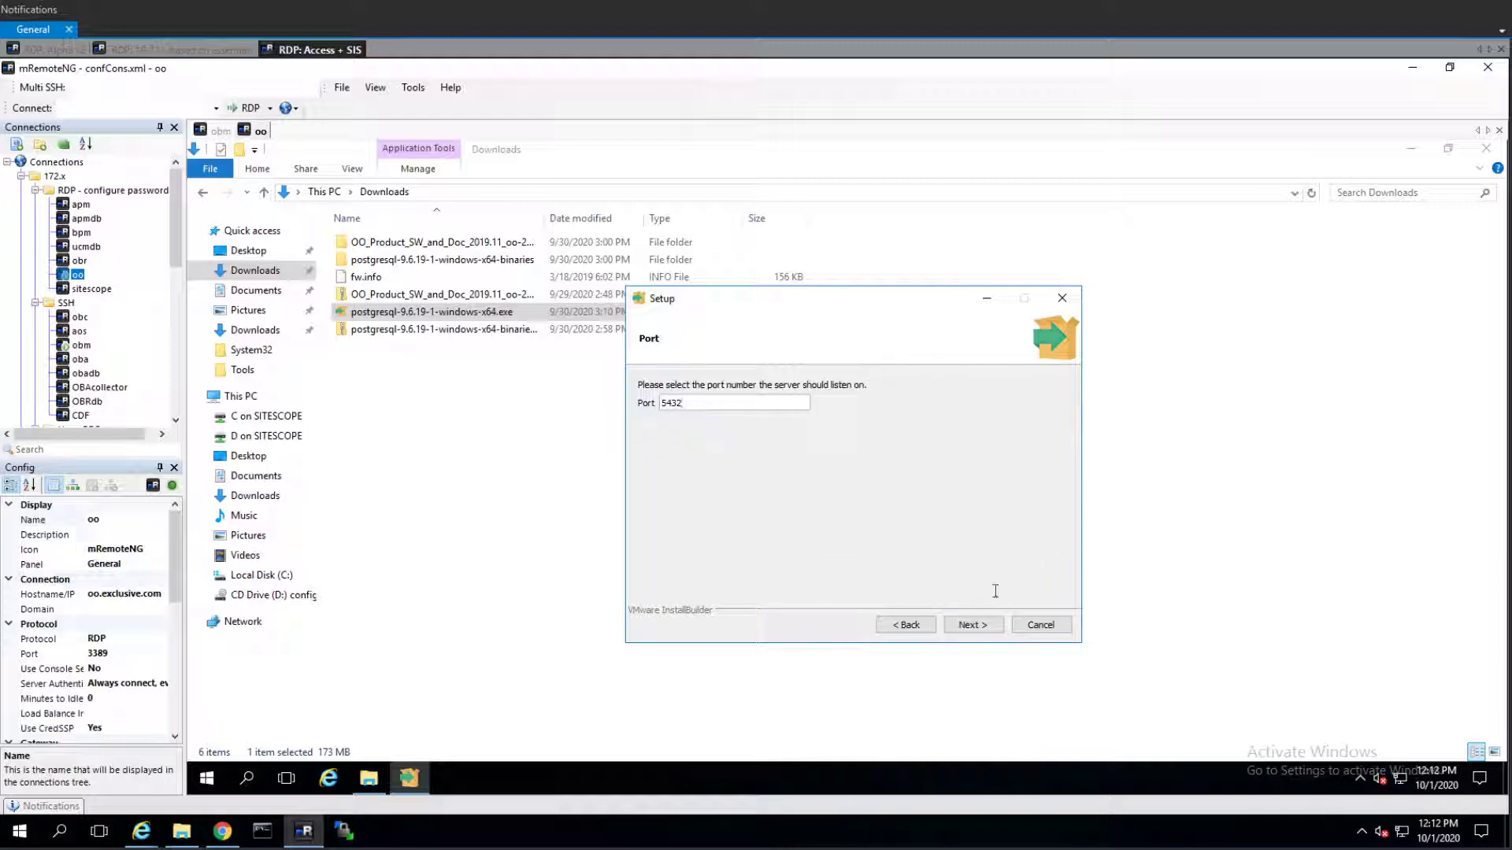
pyautogui.click(970, 628)
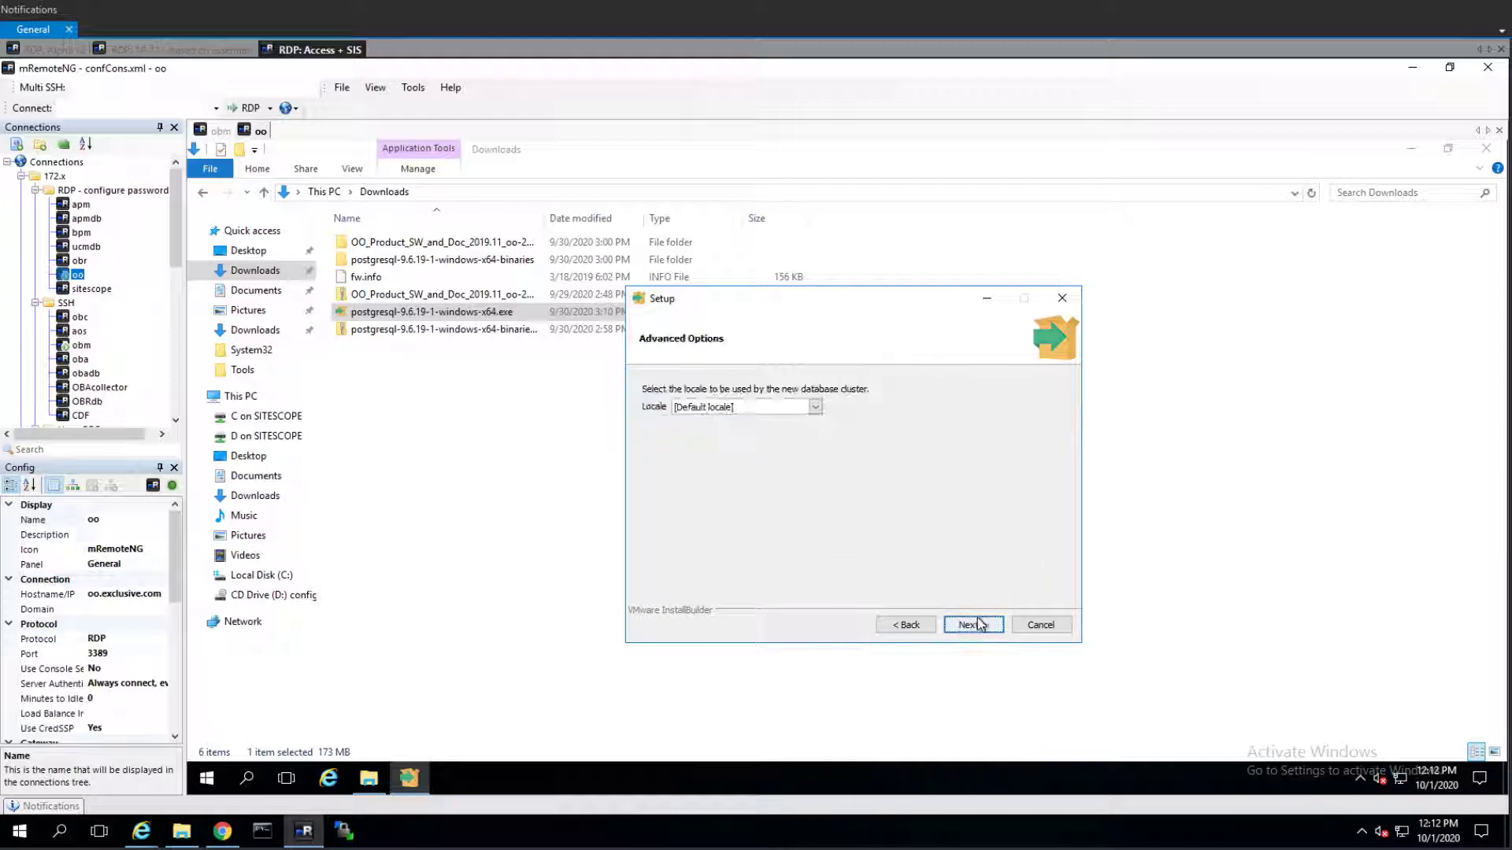
pyautogui.click(973, 625)
pyautogui.click(973, 623)
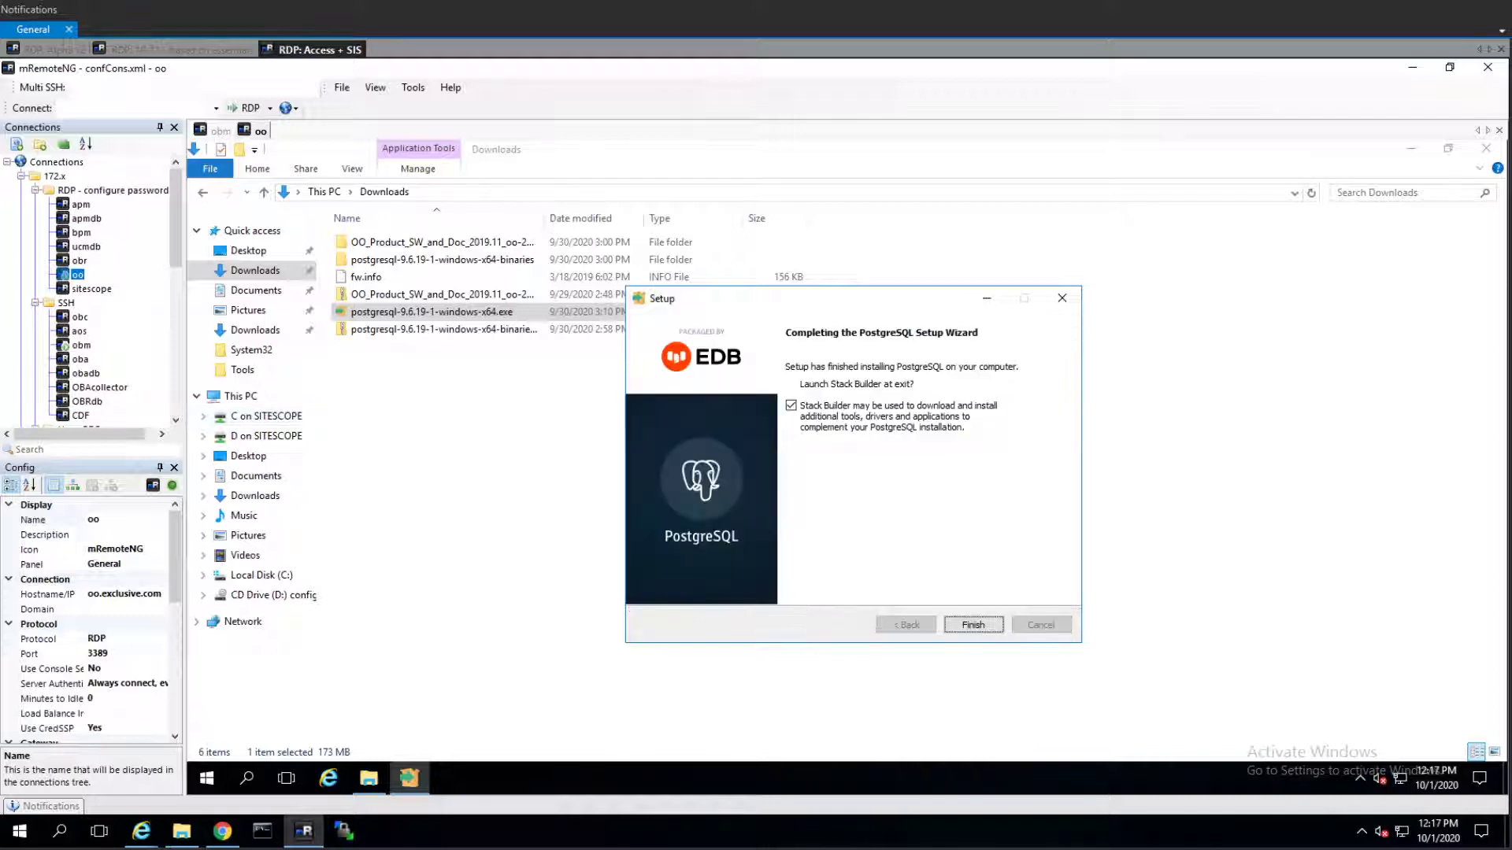
# Close PostgreSQL setup with Stack Builder unchecked, then launch installer-oo-win64-2019.11.exe from the OO product folder.
pyautogui.click(823, 411)
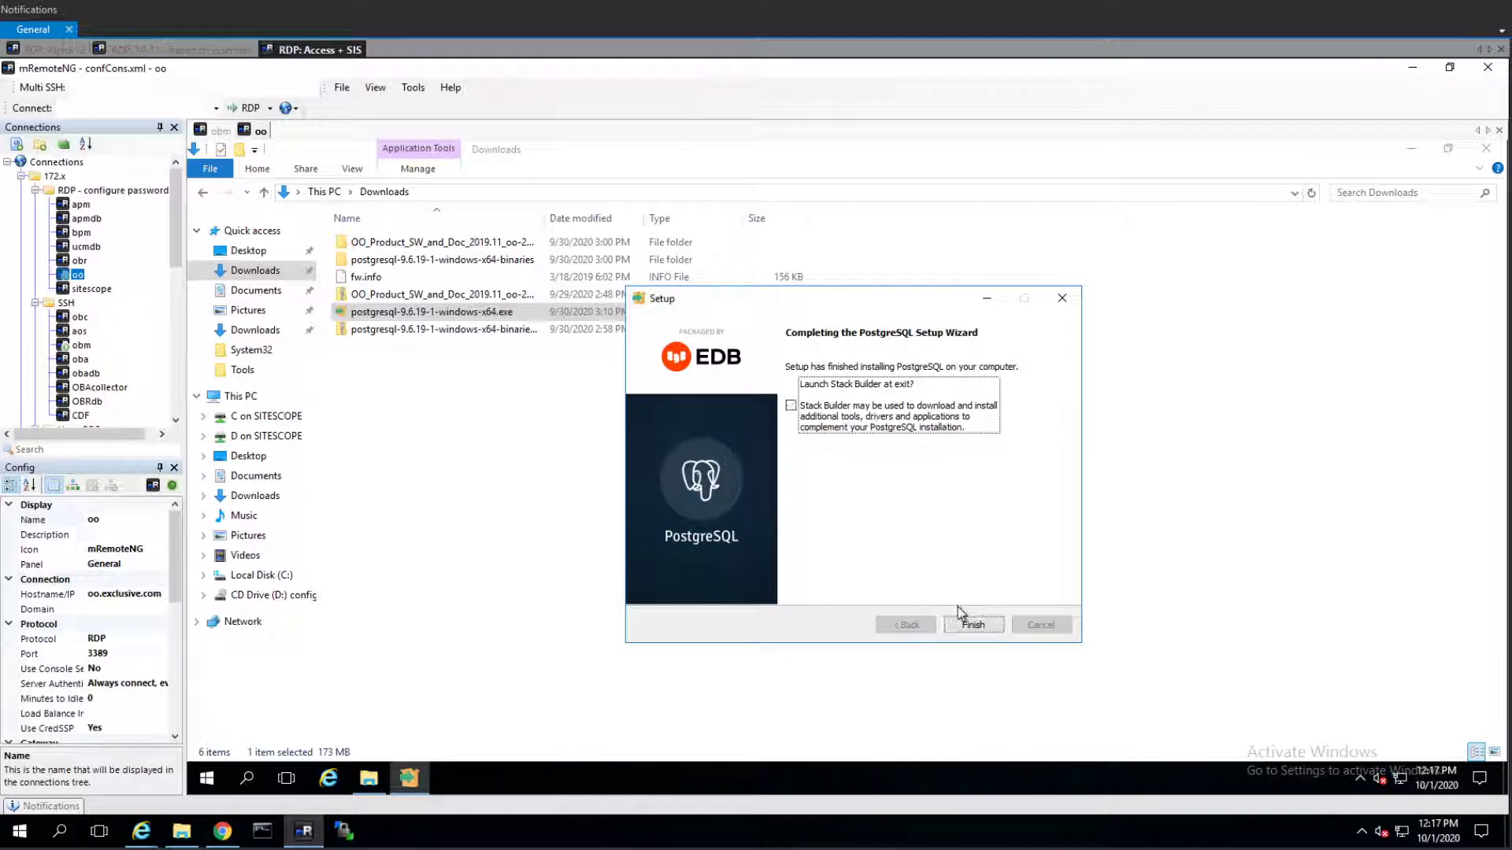
pyautogui.press('Return')
pyautogui.click(411, 244)
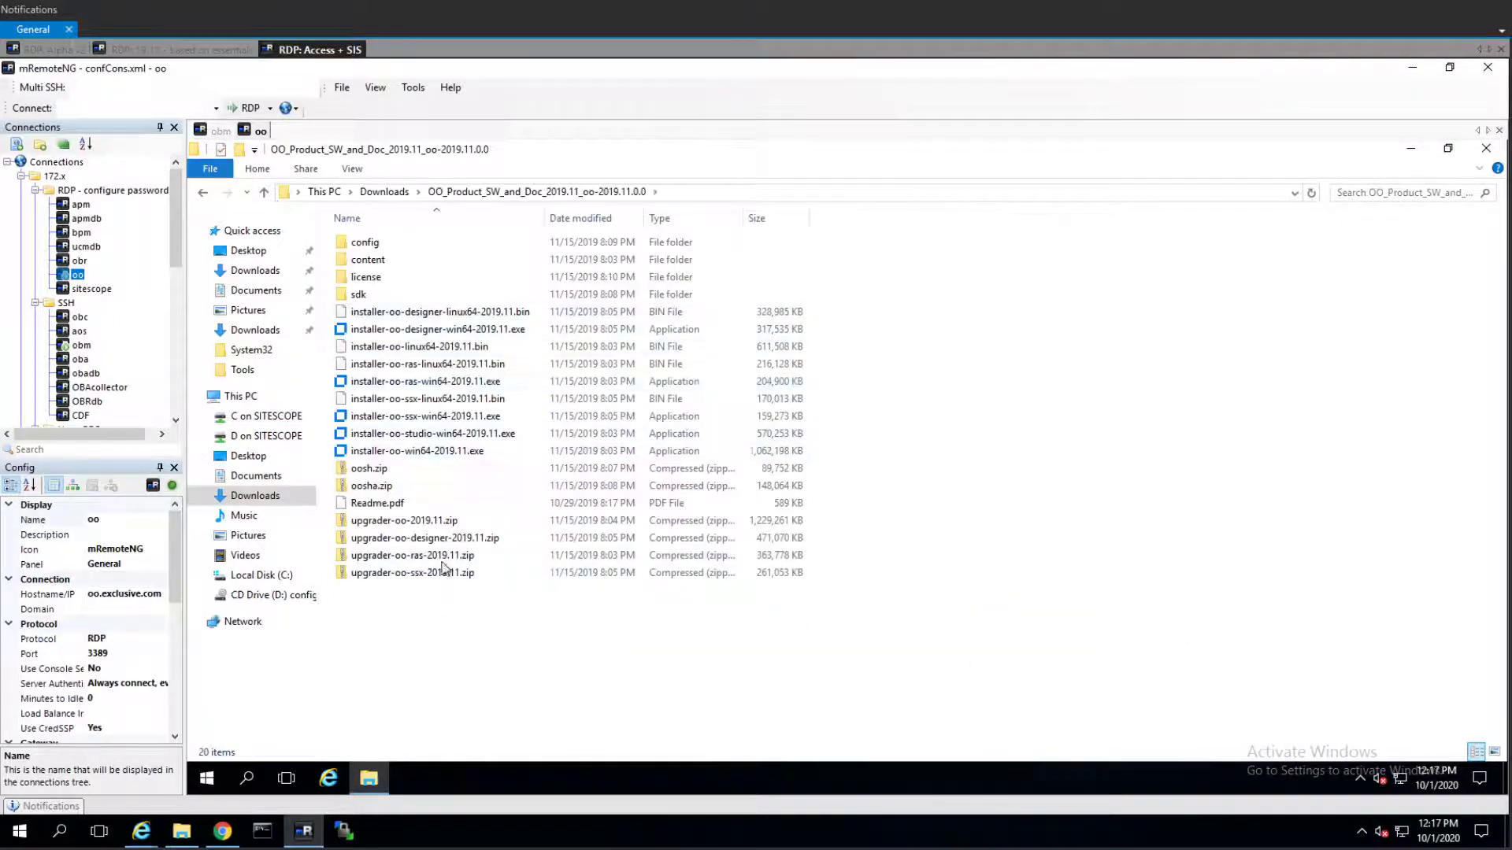
pyautogui.doubleClick(446, 453)
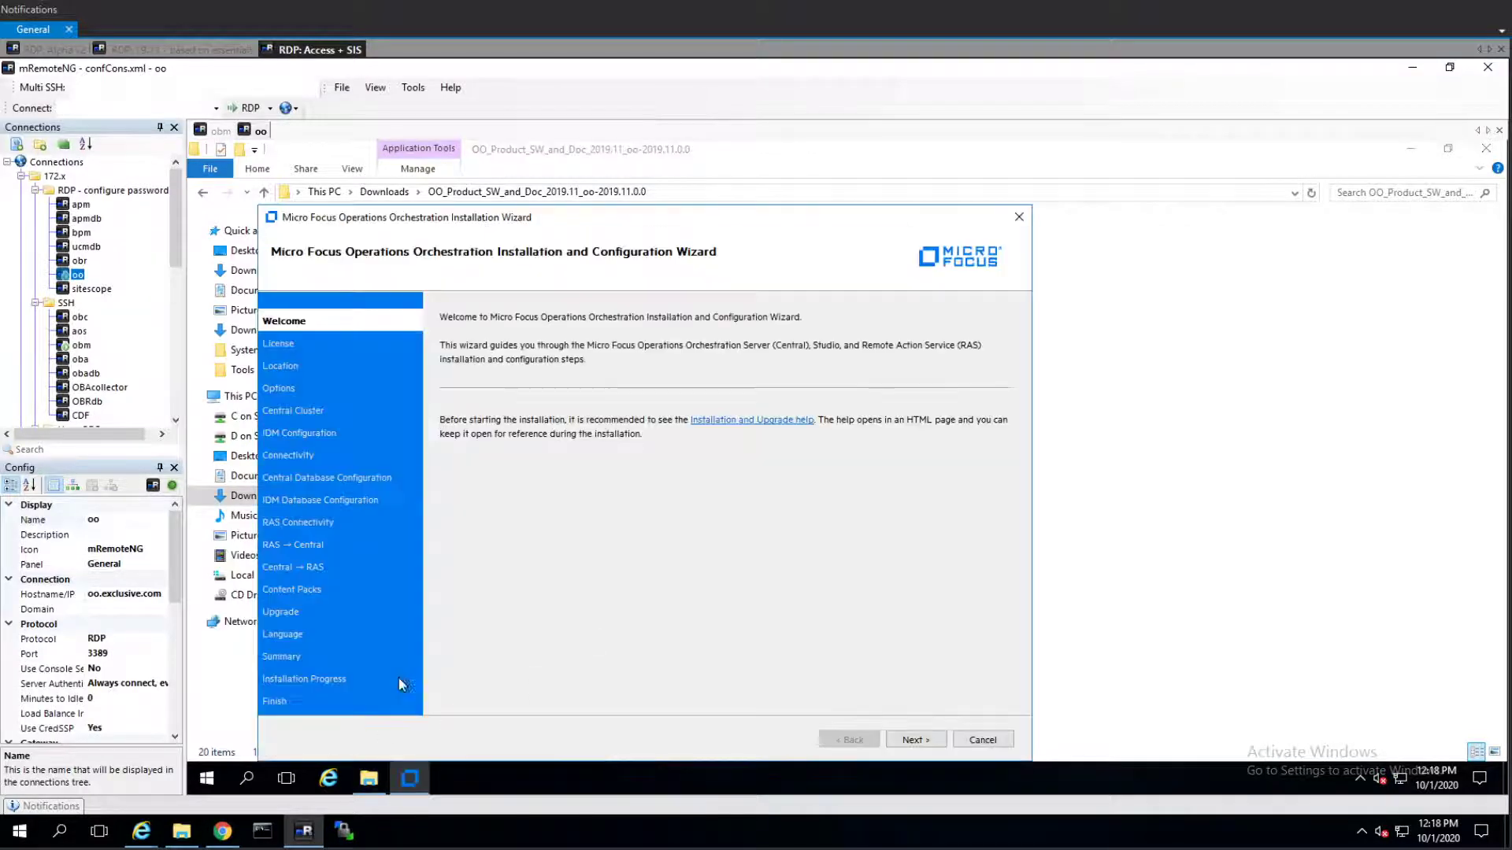
# Accept the licence, create the default root directory, and add Studio and the Remote Action Server.
pyautogui.click(912, 741)
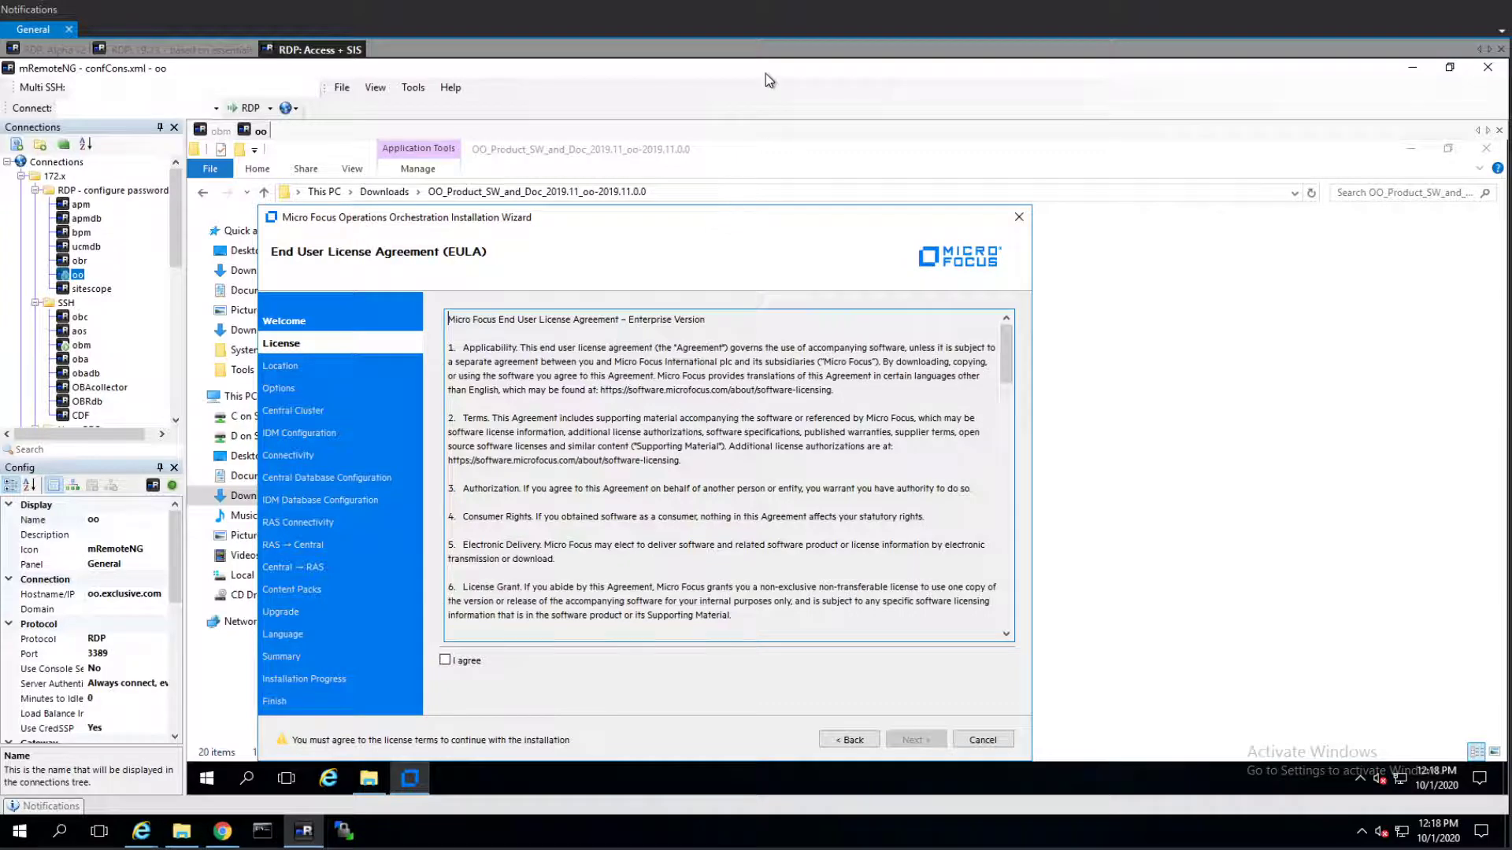
pyautogui.click(510, 597)
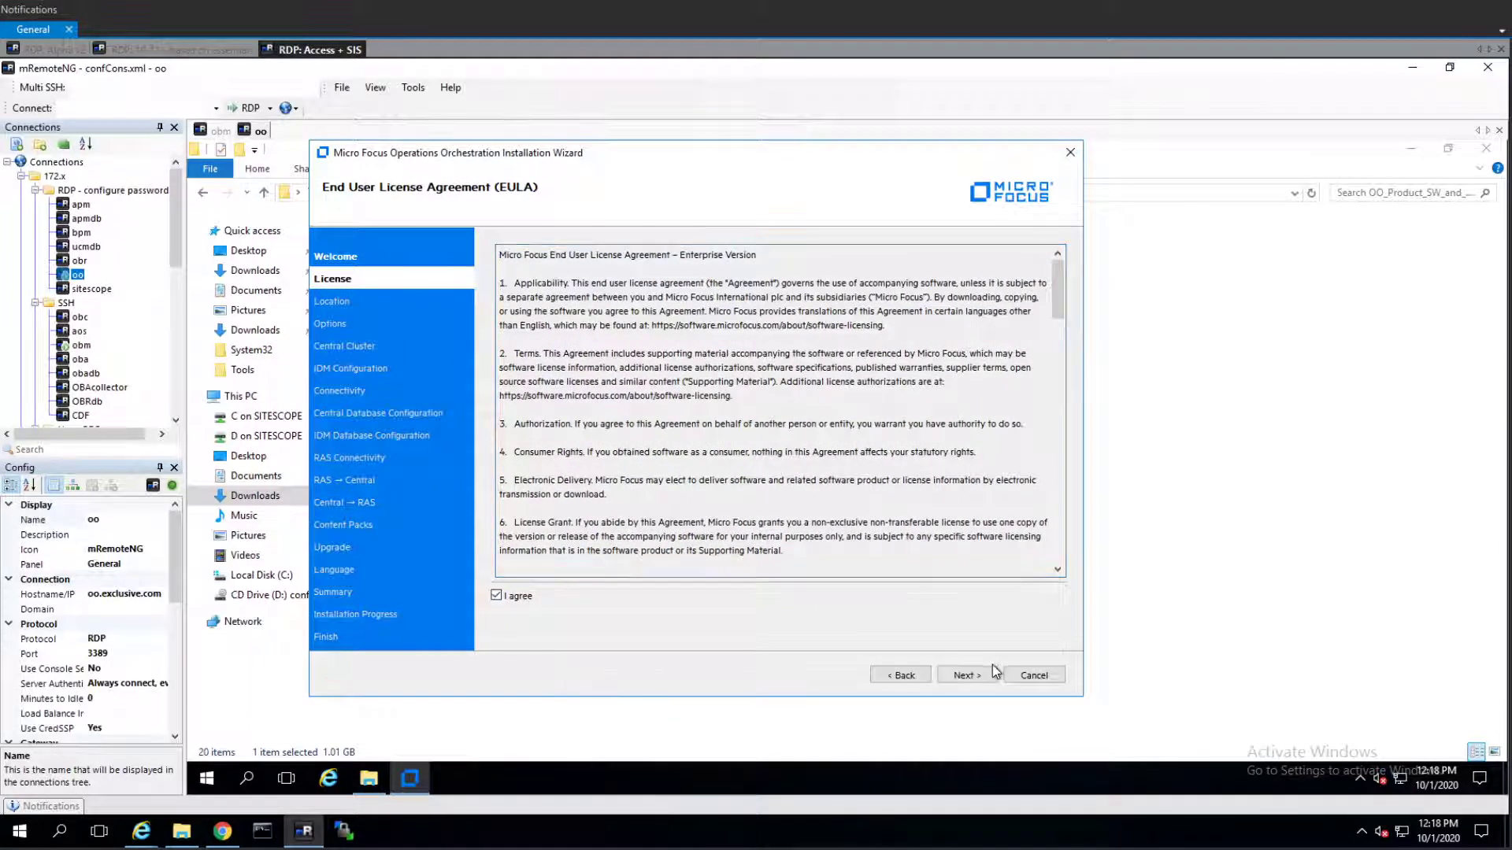
pyautogui.click(989, 677)
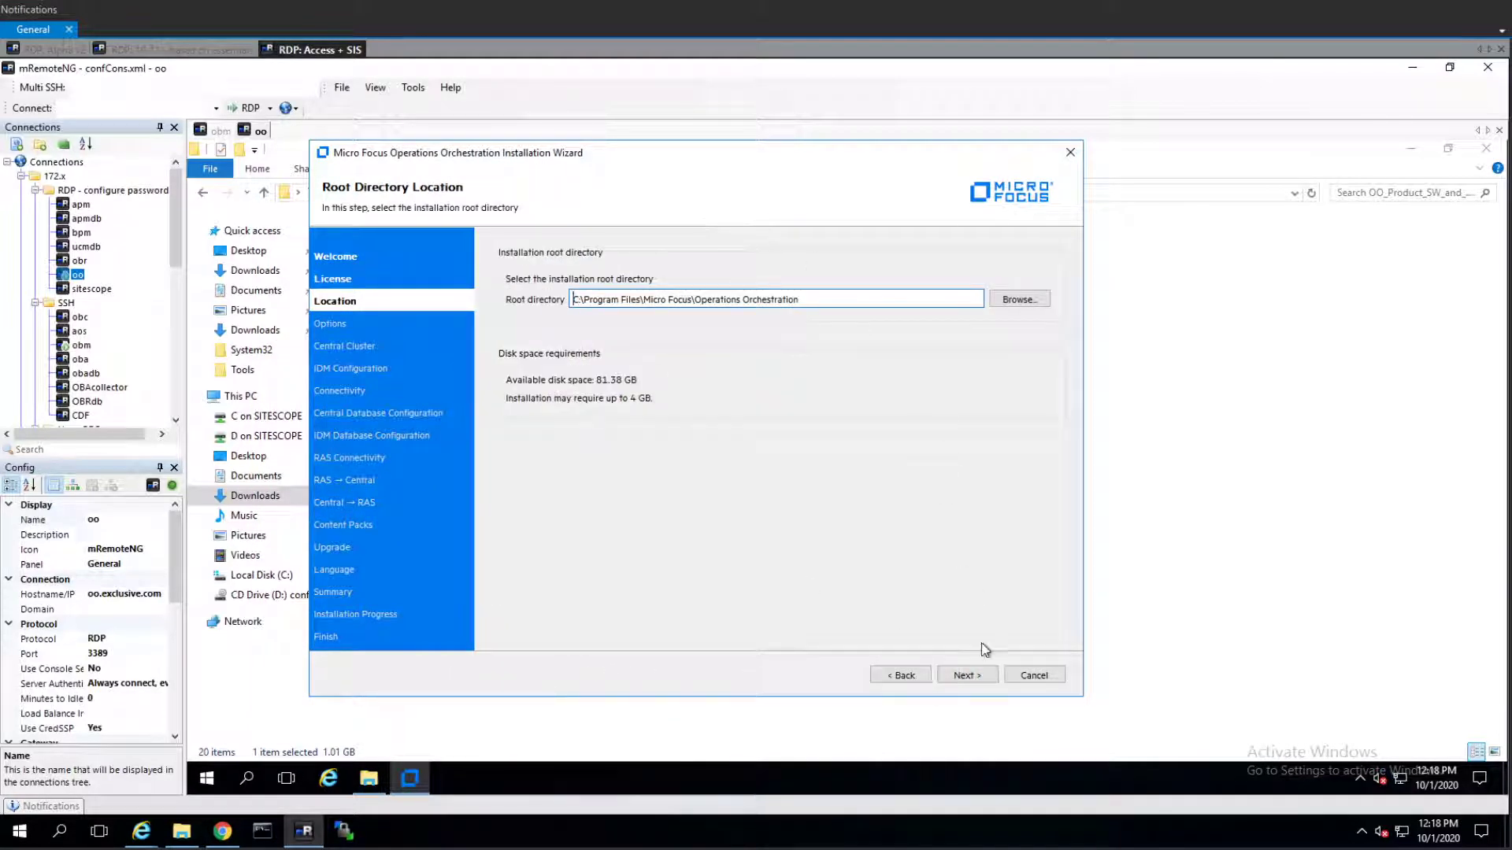
pyautogui.click(976, 678)
pyautogui.click(898, 516)
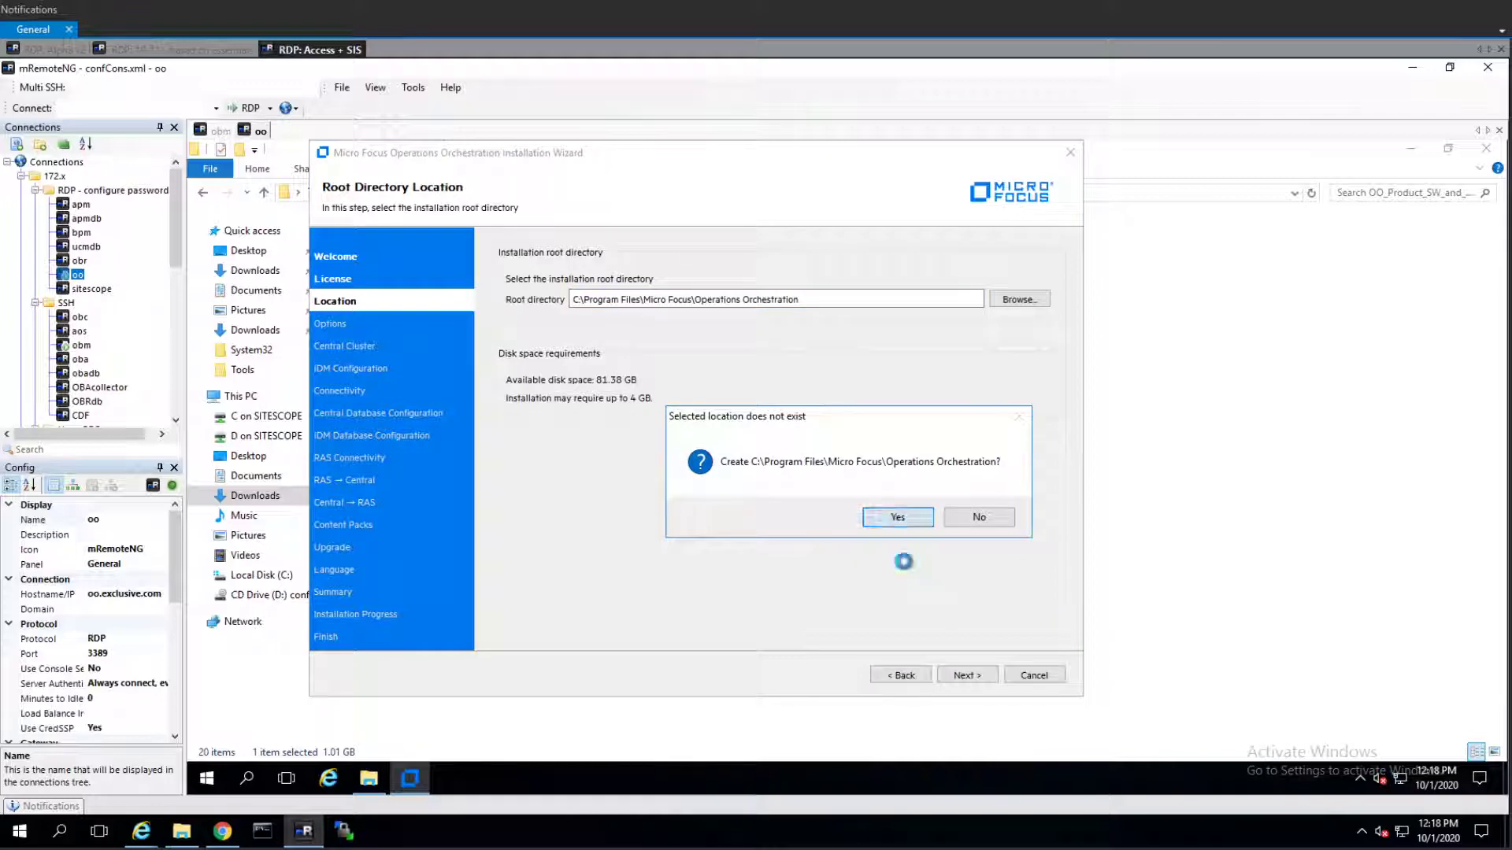
pyautogui.click(511, 315)
pyautogui.click(511, 333)
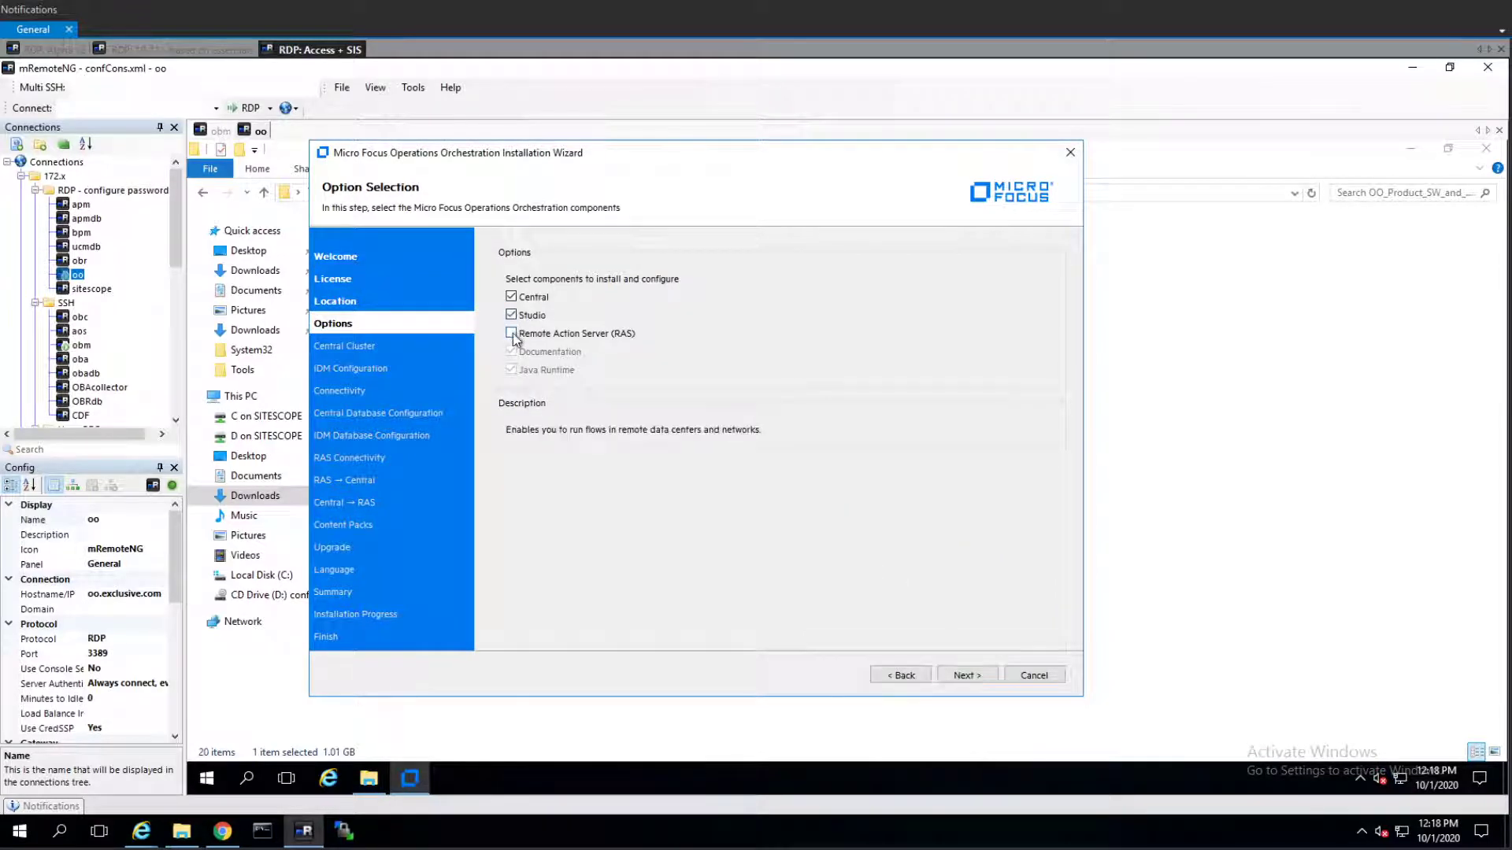
# Skip clustering, keep built-in authentication, drop the TLS certificate, pass the HTTPS 8443 port test, and choose to create the database.
pyautogui.click(948, 677)
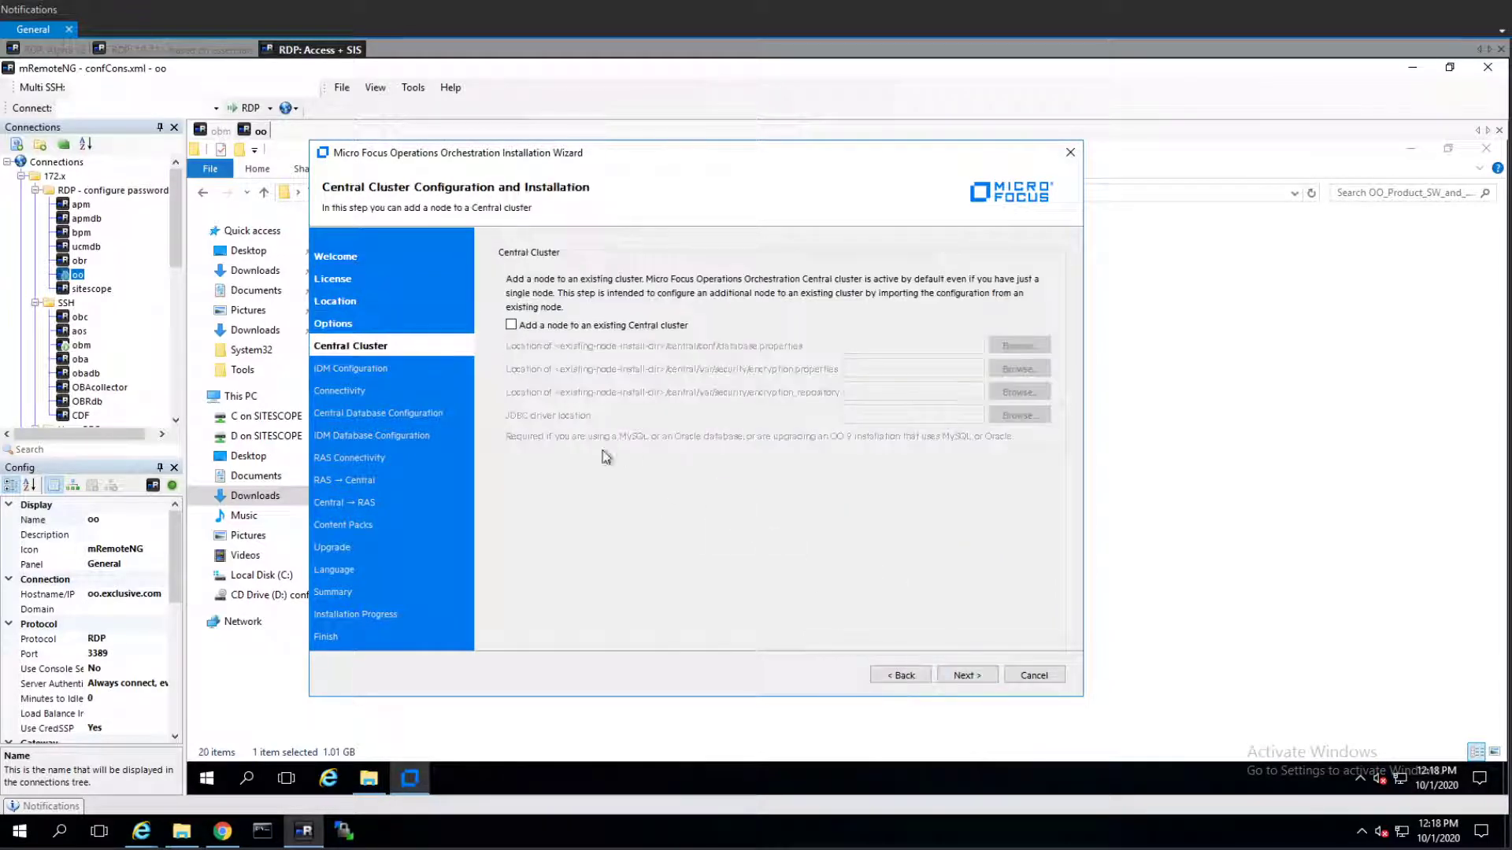
pyautogui.click(966, 675)
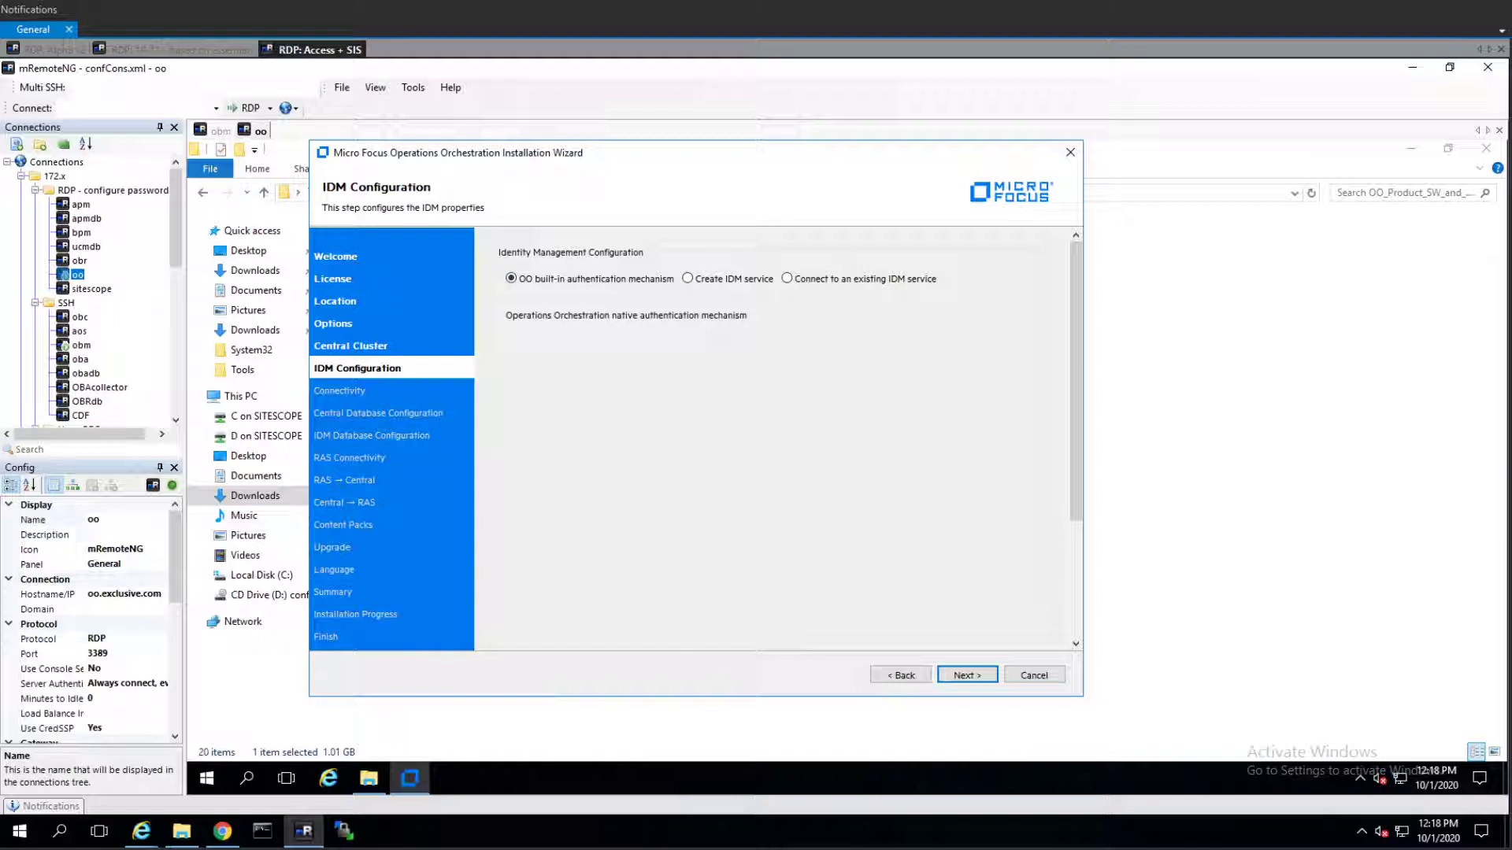
pyautogui.click(965, 675)
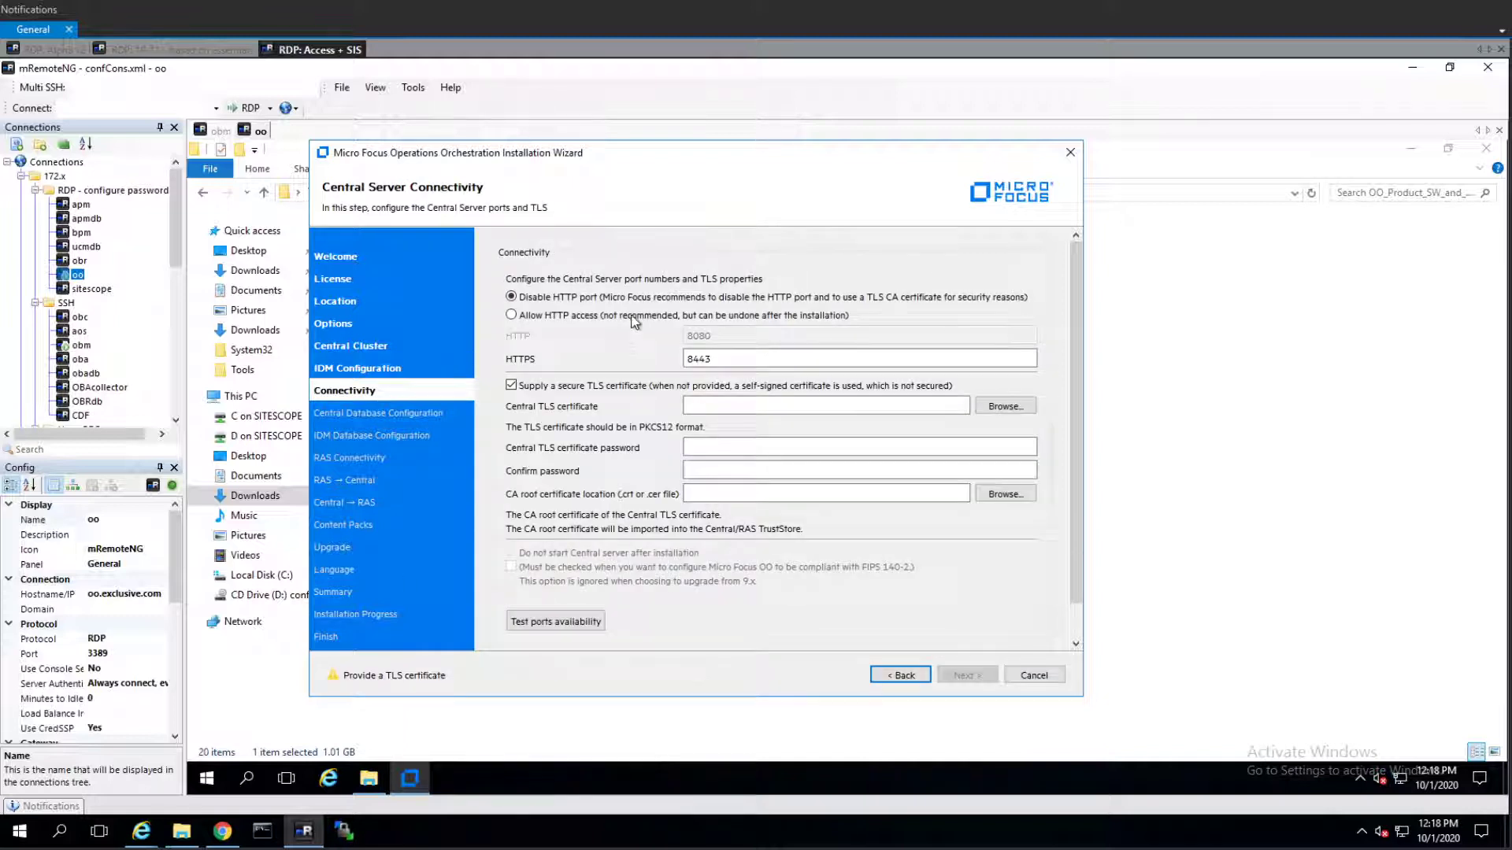
pyautogui.click(563, 385)
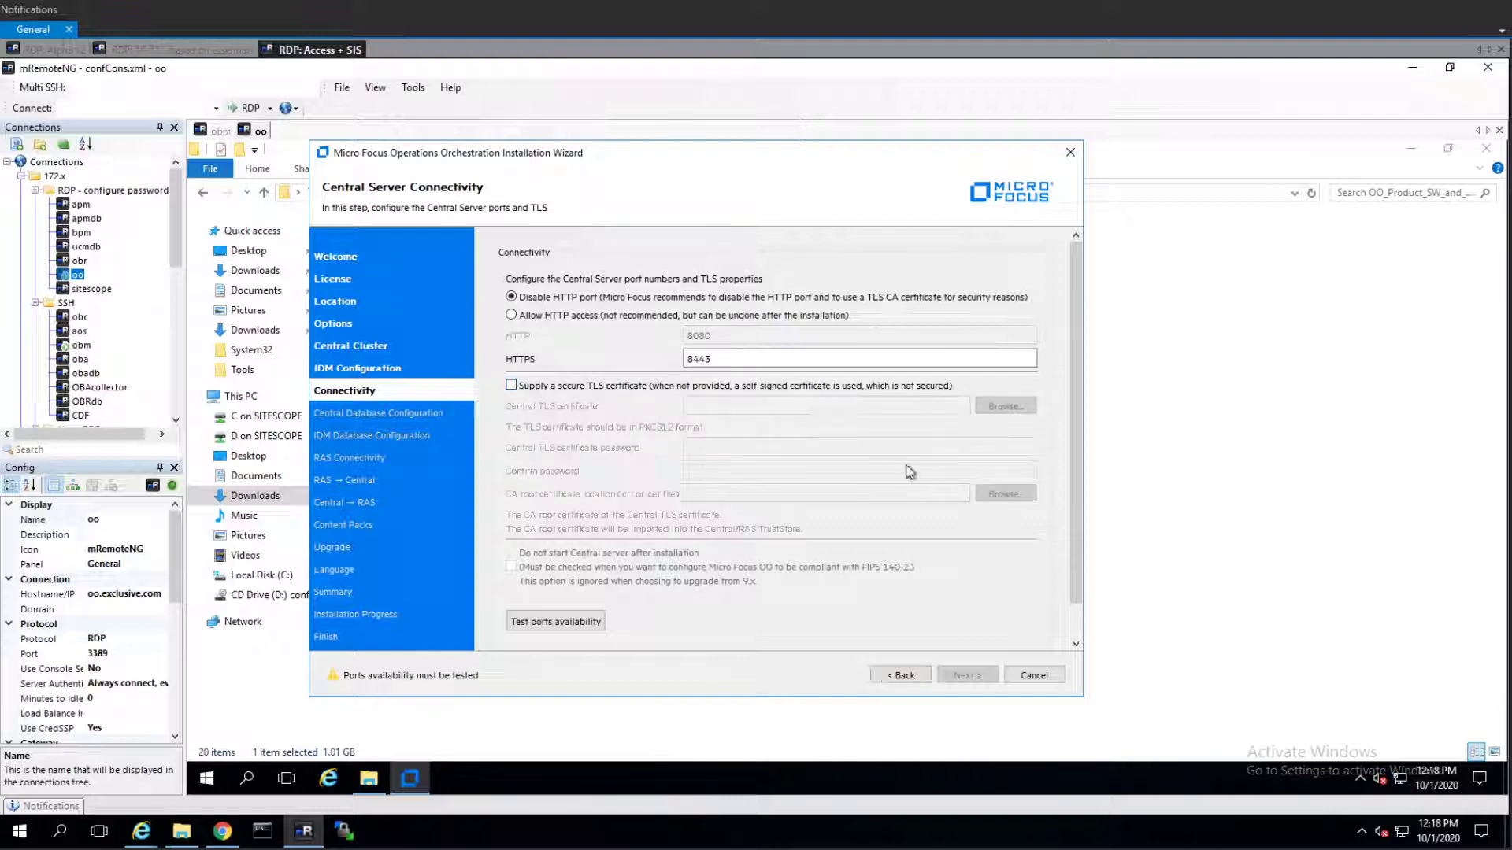
pyautogui.click(580, 622)
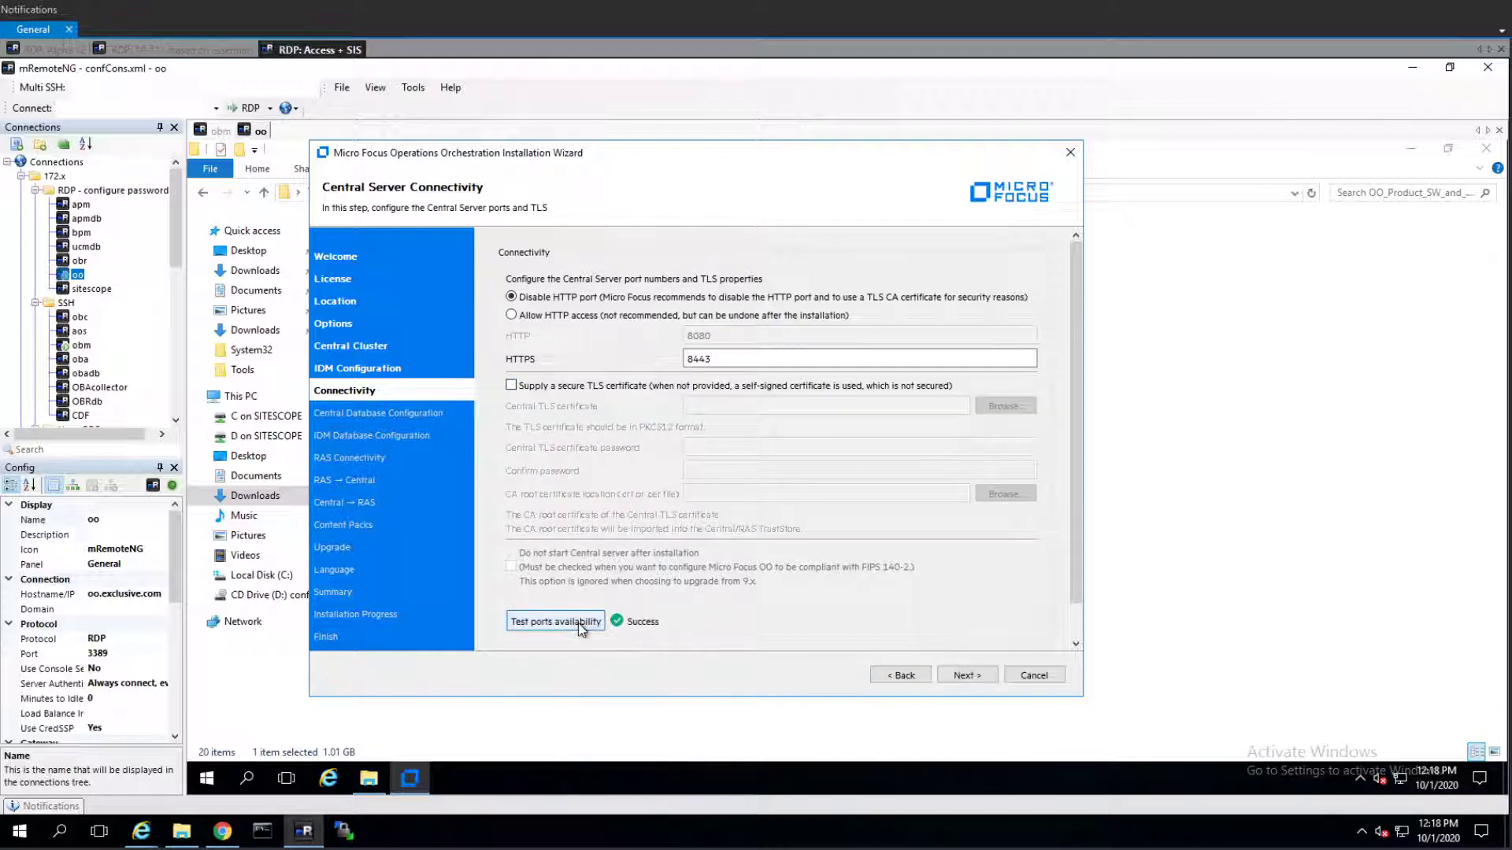
pyautogui.click(967, 675)
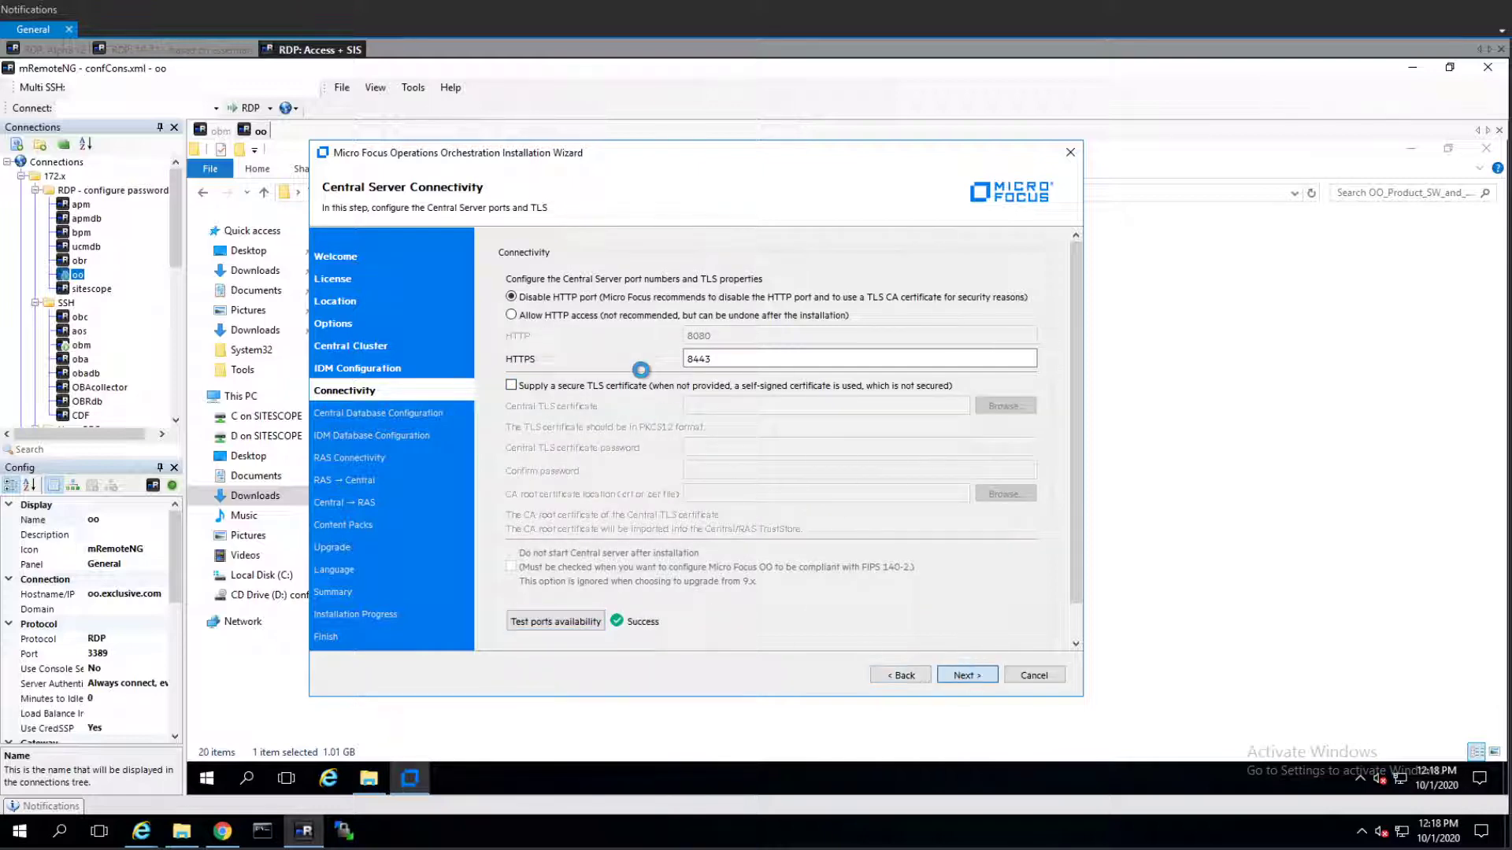
pyautogui.click(756, 325)
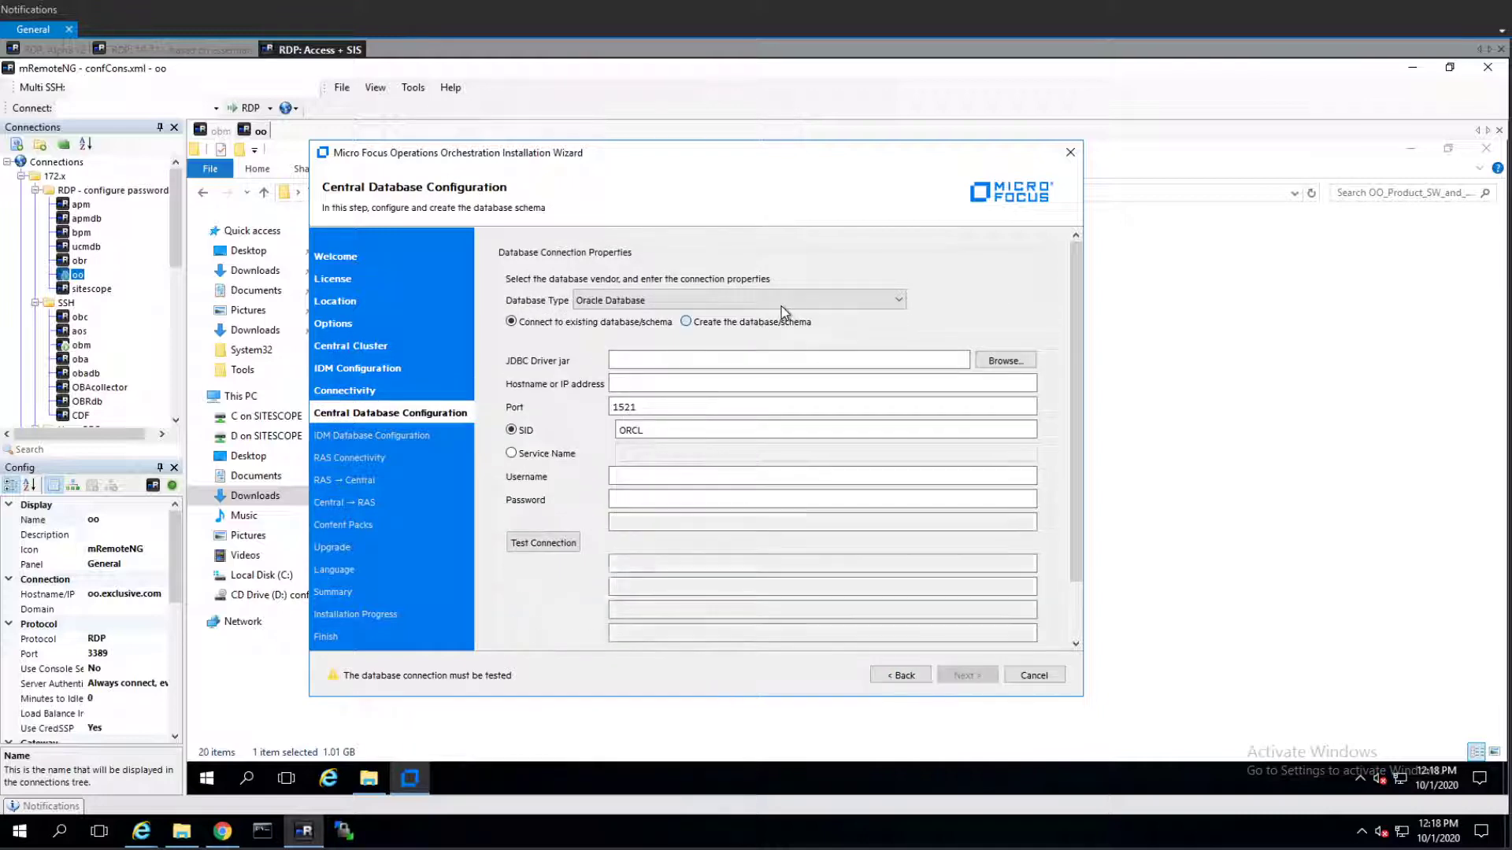
# Set the database type to PostgreSQL with a localhost host, database central and user oo.
pyautogui.click(781, 305)
pyautogui.click(672, 347)
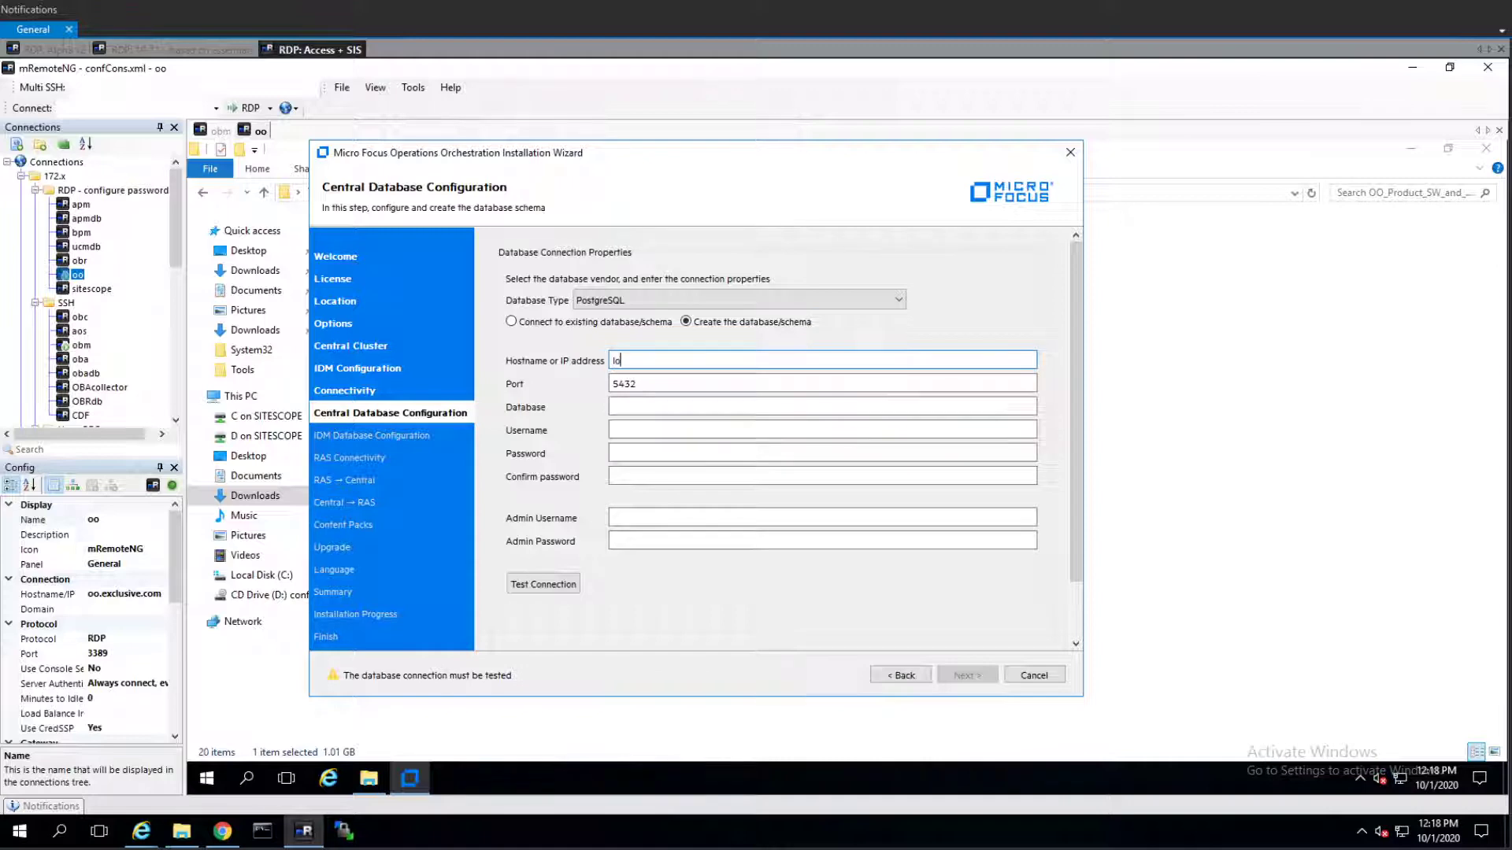
pyautogui.write('localhos')
pyautogui.press('Tab')
pyautogui.press('Tab')
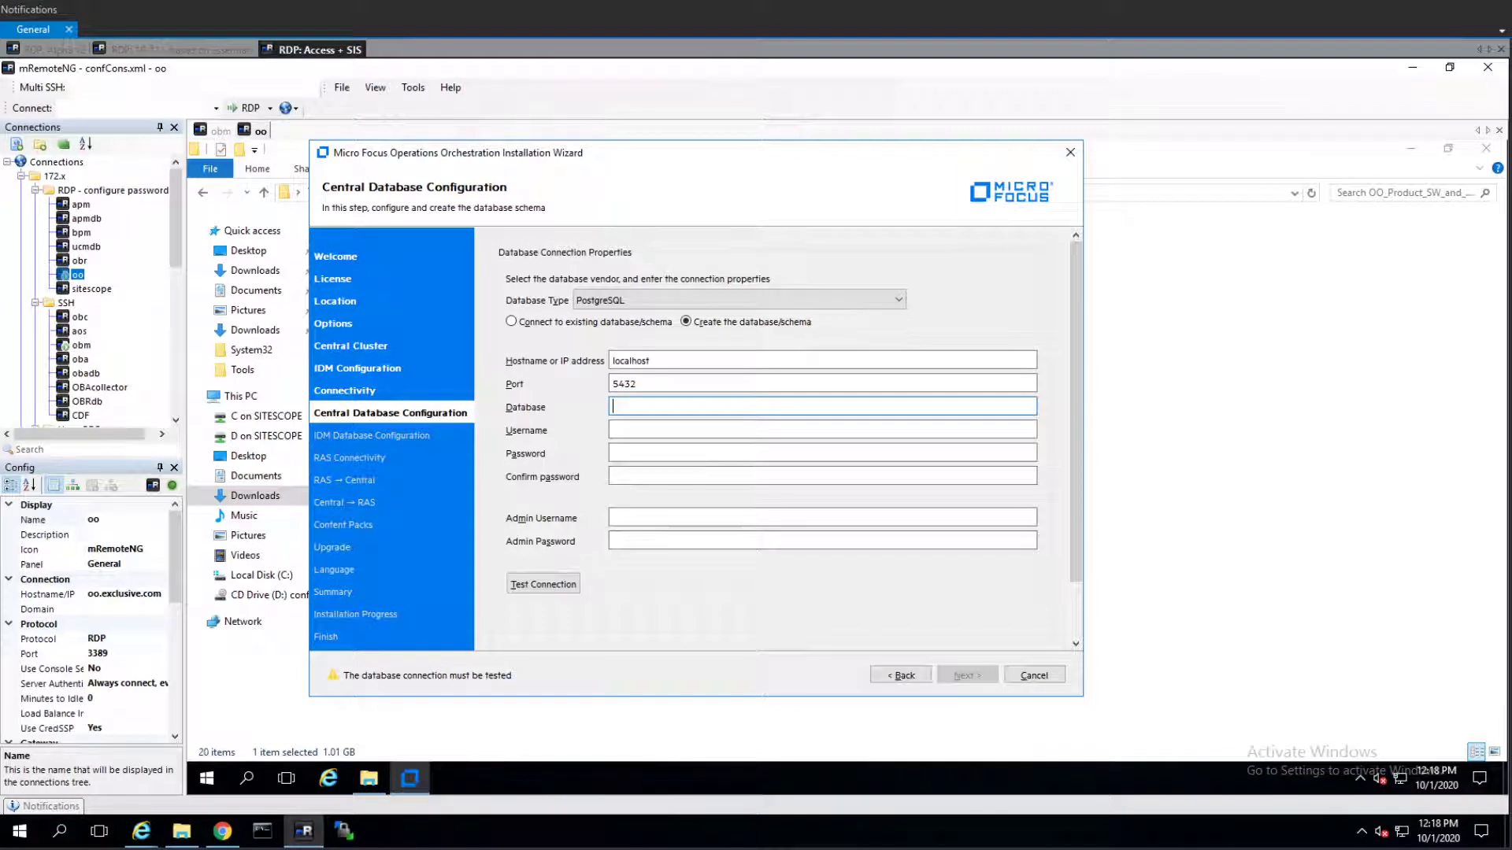
pyautogui.write('central')
pyautogui.press('Tab')
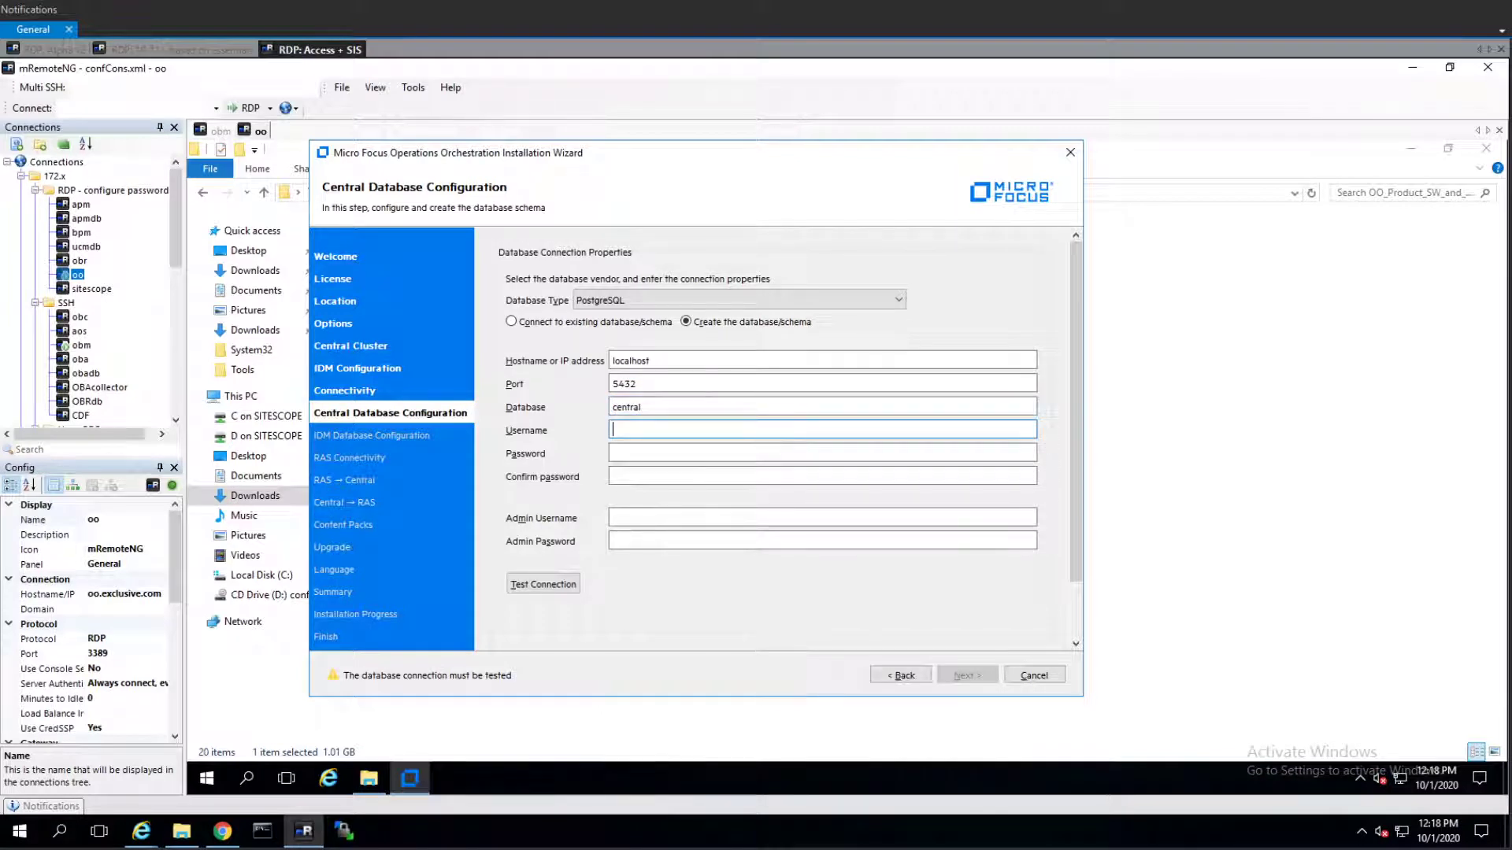
pyautogui.write('oo')
pyautogui.press('Tab')
# Enter and confirm the oo database user's password, retyping it to fix the mismatch.
pyautogui.write('●●●●●●●')
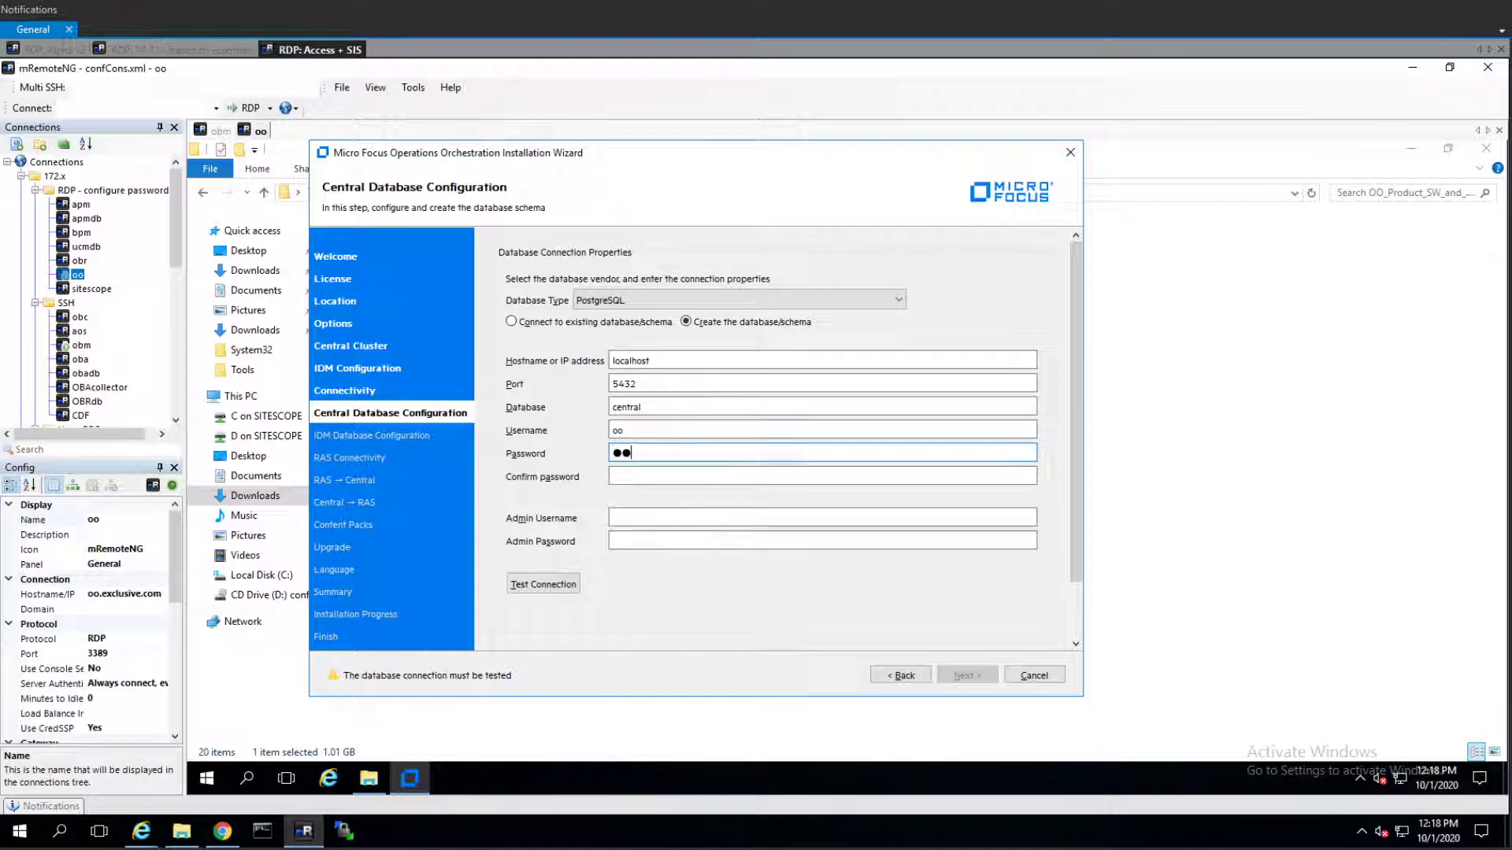
pyautogui.write('●●●●●')
pyautogui.press('Tab')
pyautogui.write('●●●●●●●●●●●●')
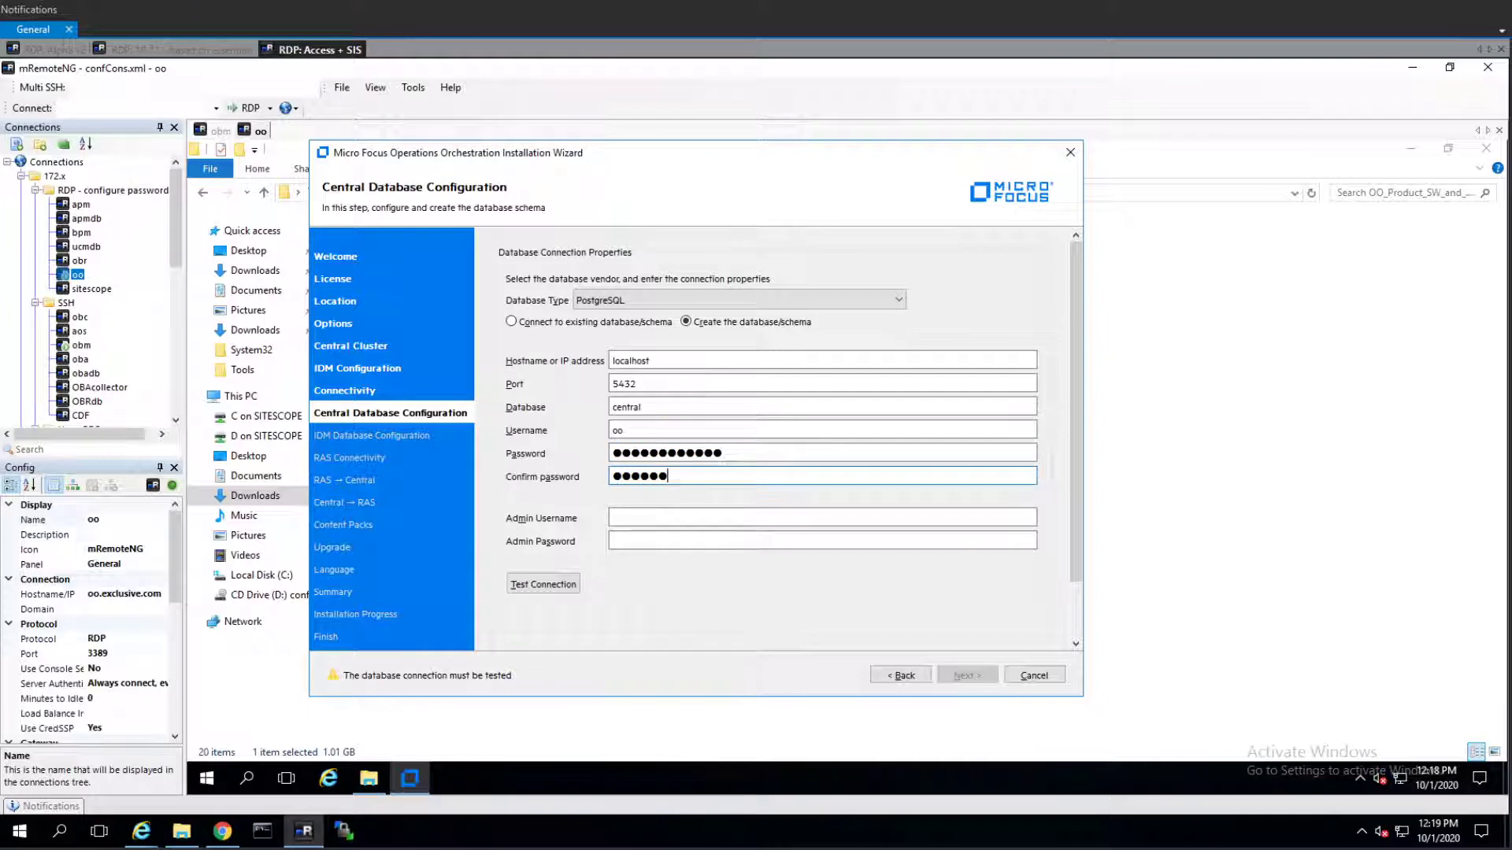
pyautogui.write('●●')
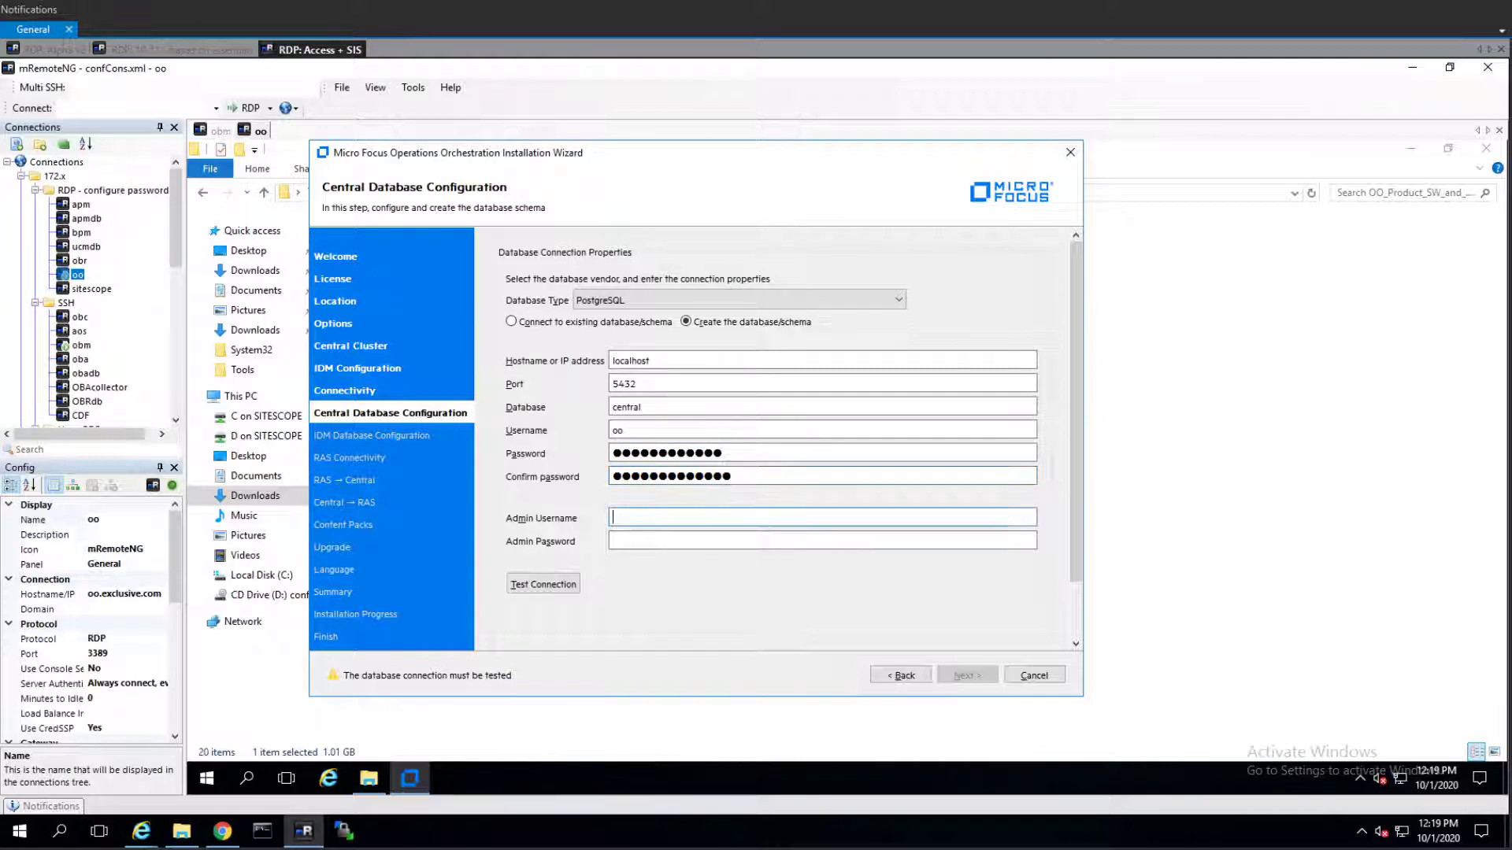
pyautogui.click(722, 453)
pyautogui.press('BackSpace')
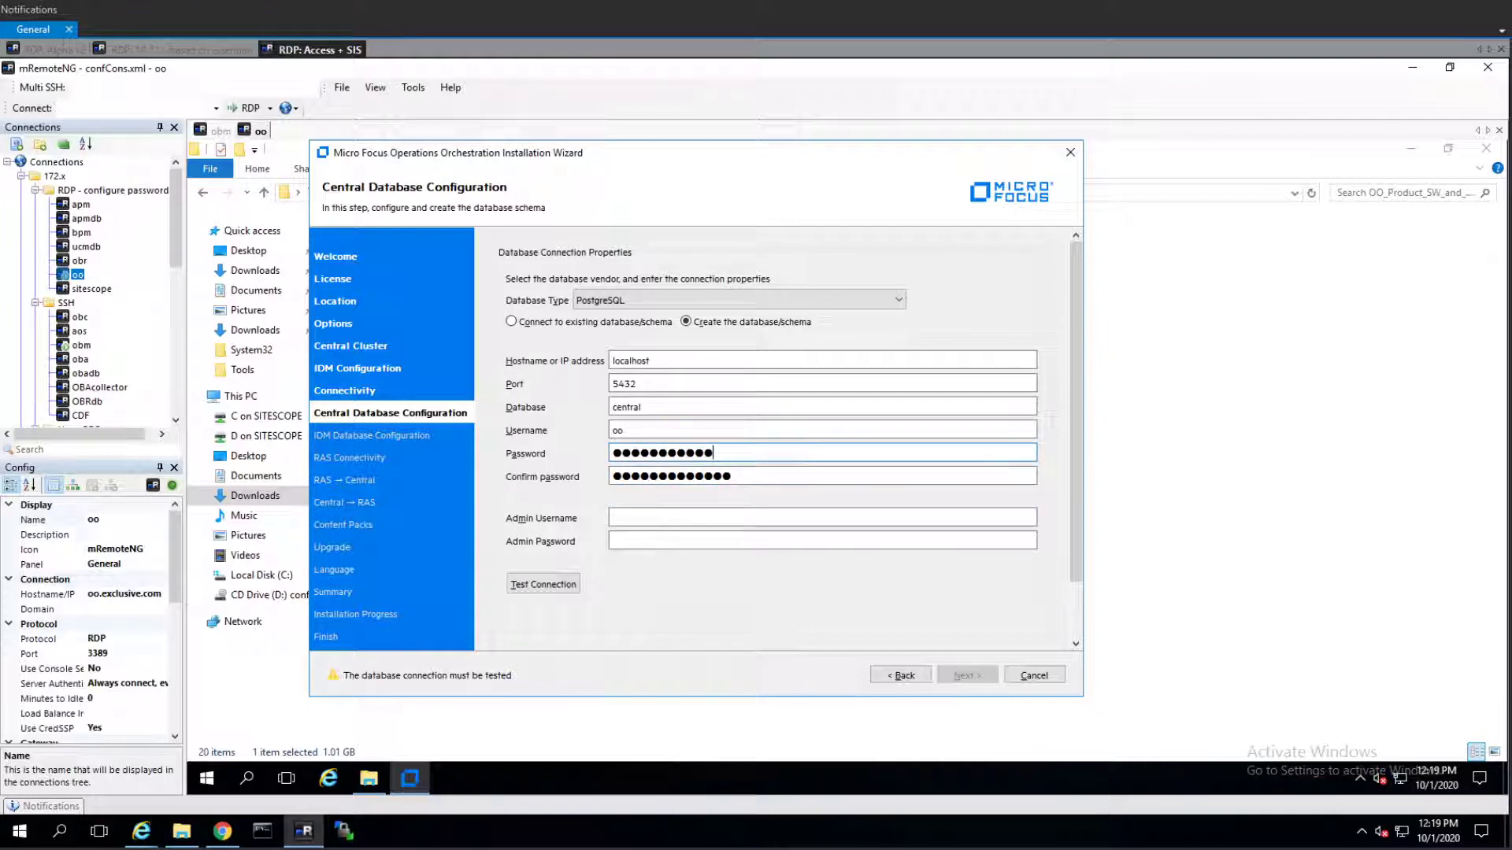
pyautogui.hotkey('ctrl', 'a')
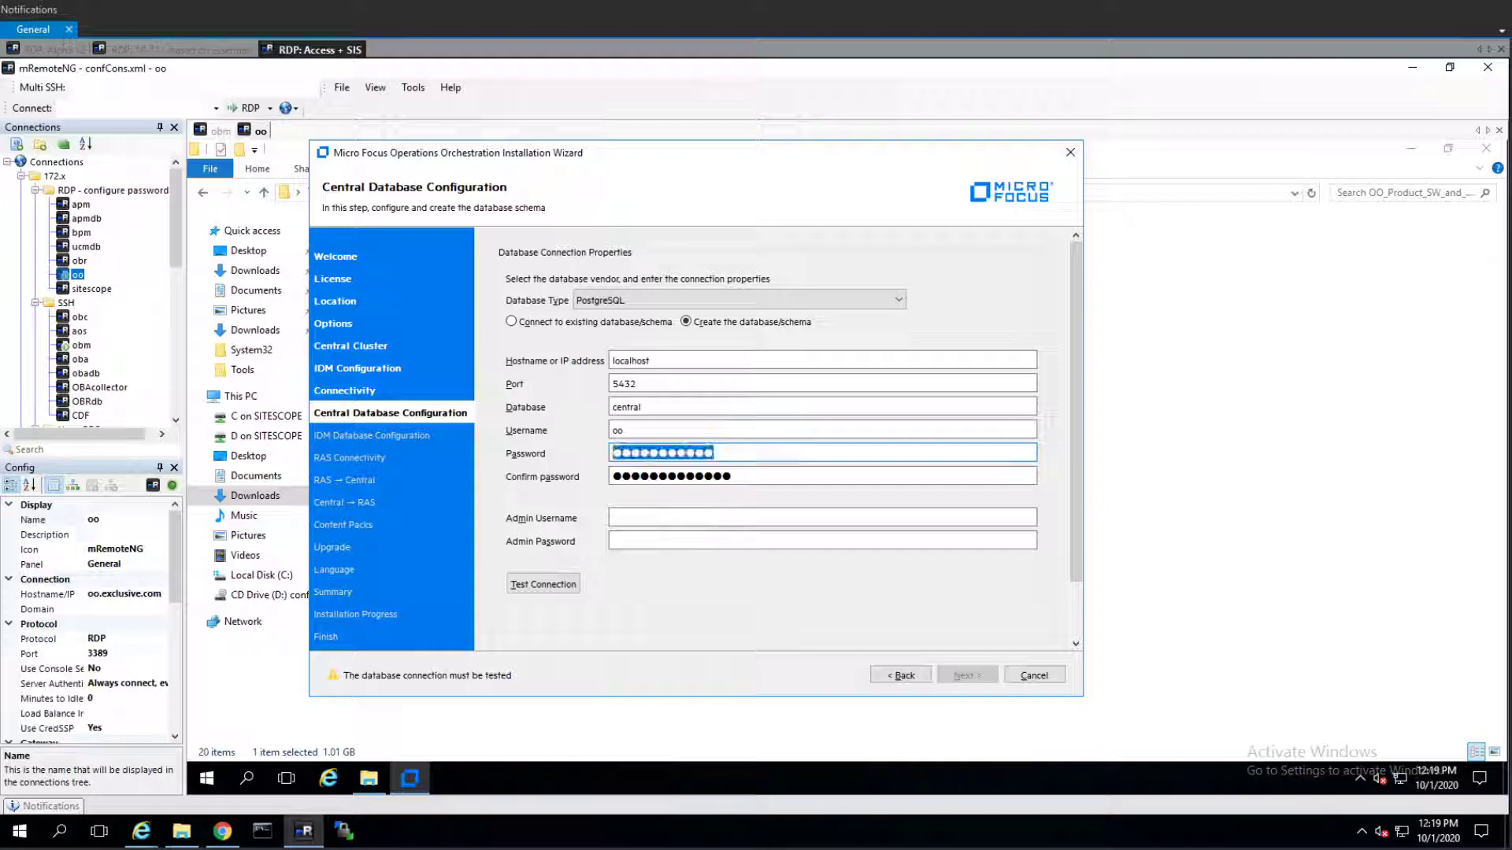
pyautogui.write('●●●●●●●●●●')
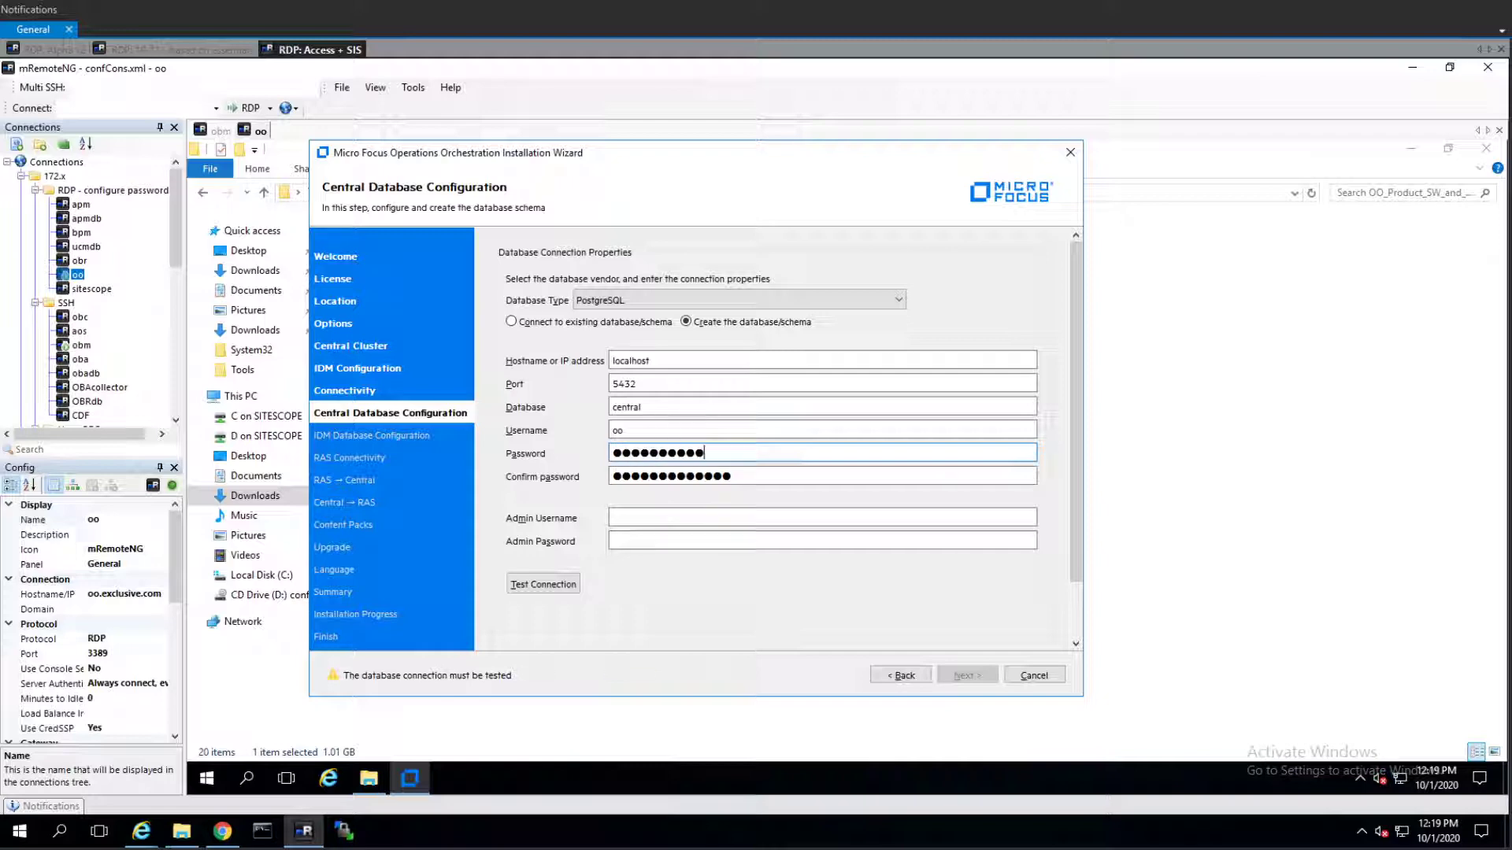
pyautogui.write('●●●')
# Enter the database admin username and password and test the connection successfully.
pyautogui.click(822, 518)
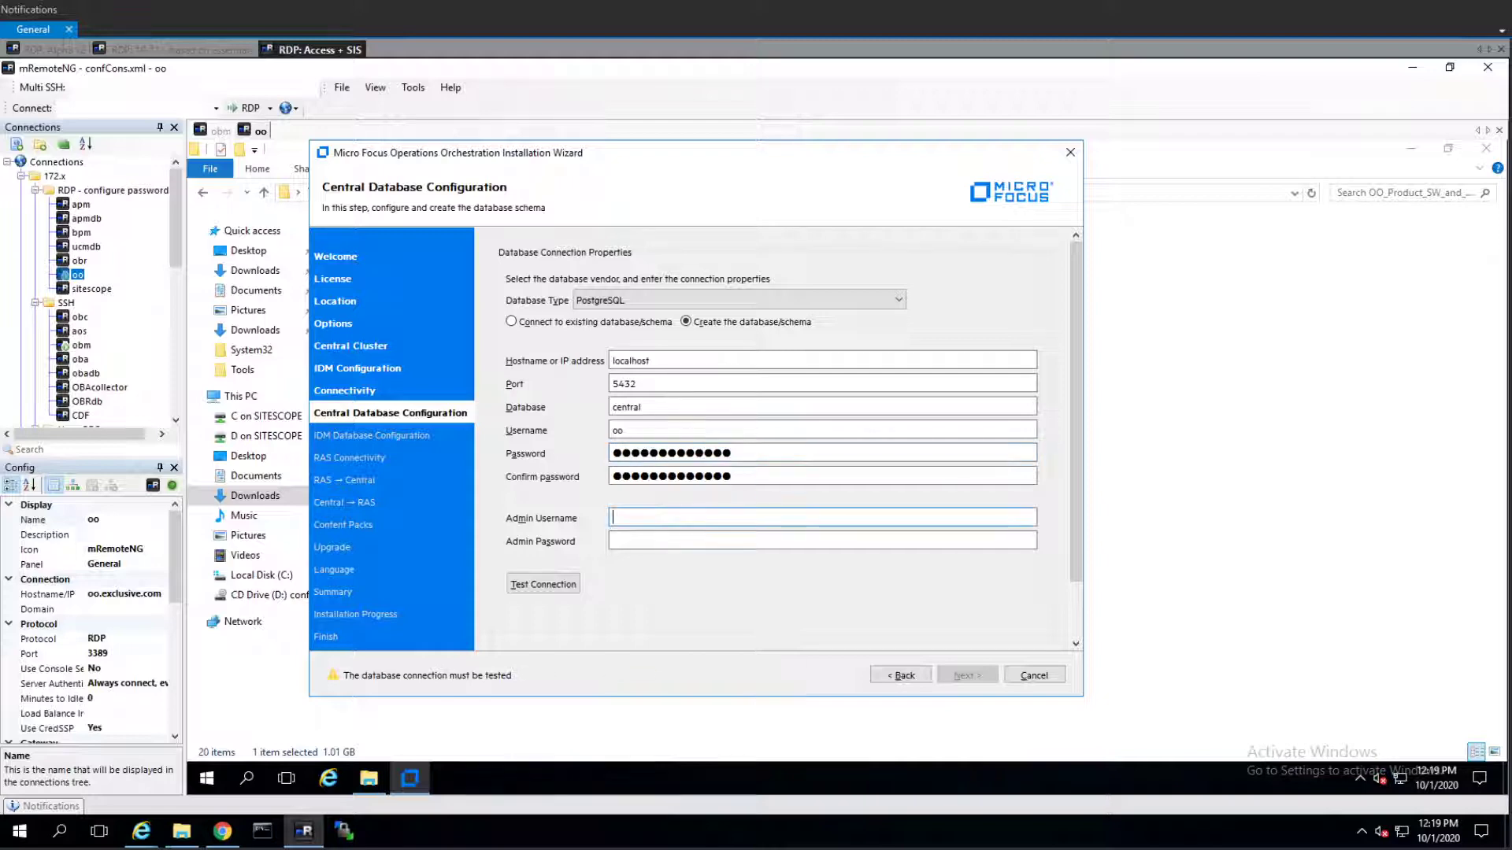
pyautogui.write('postgresql')
pyautogui.press('Tab')
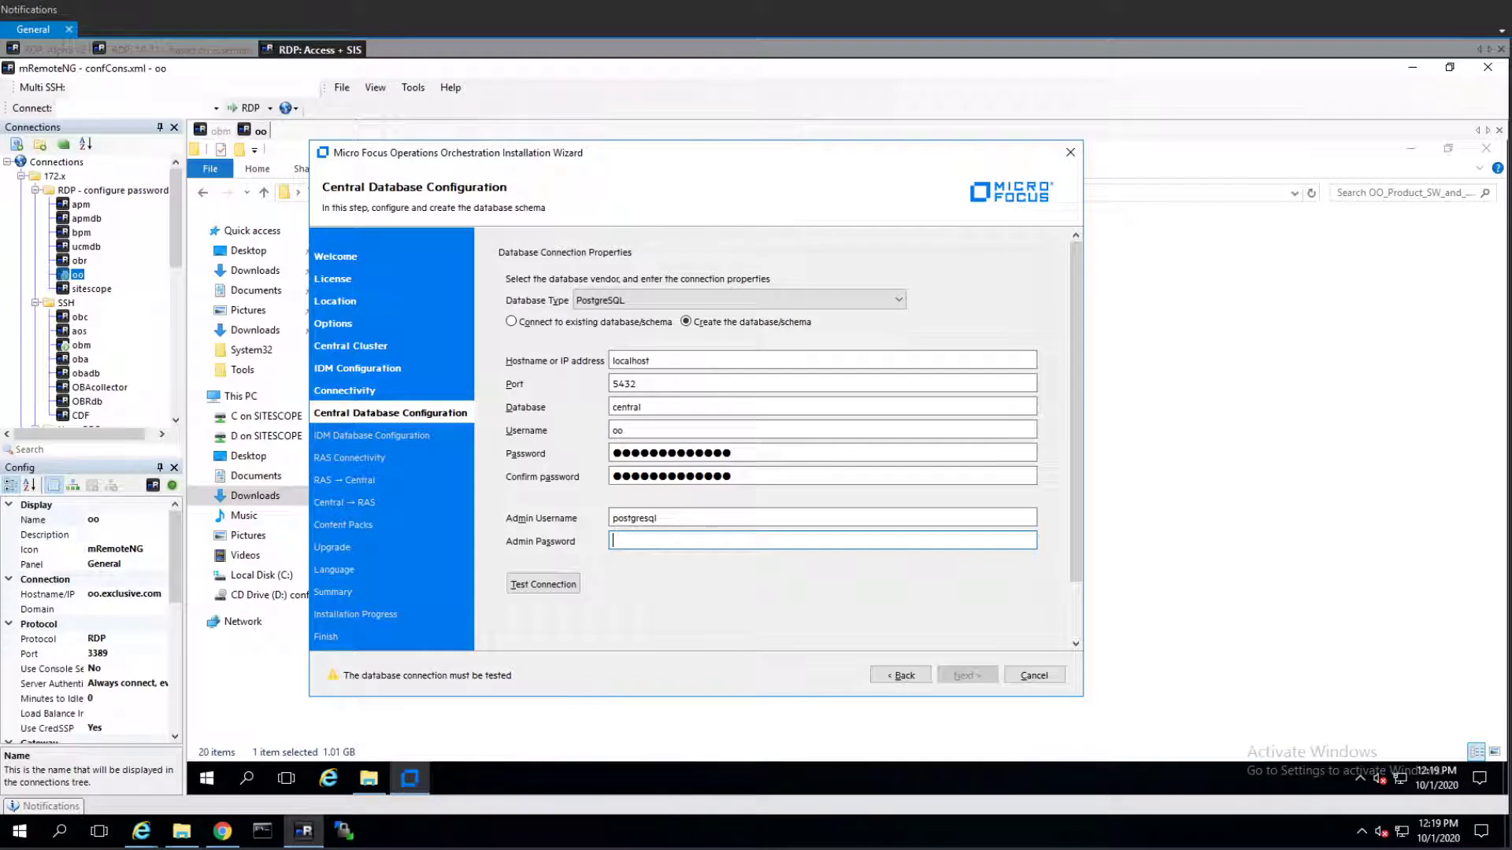
pyautogui.hotkey('shift', 'Tab')
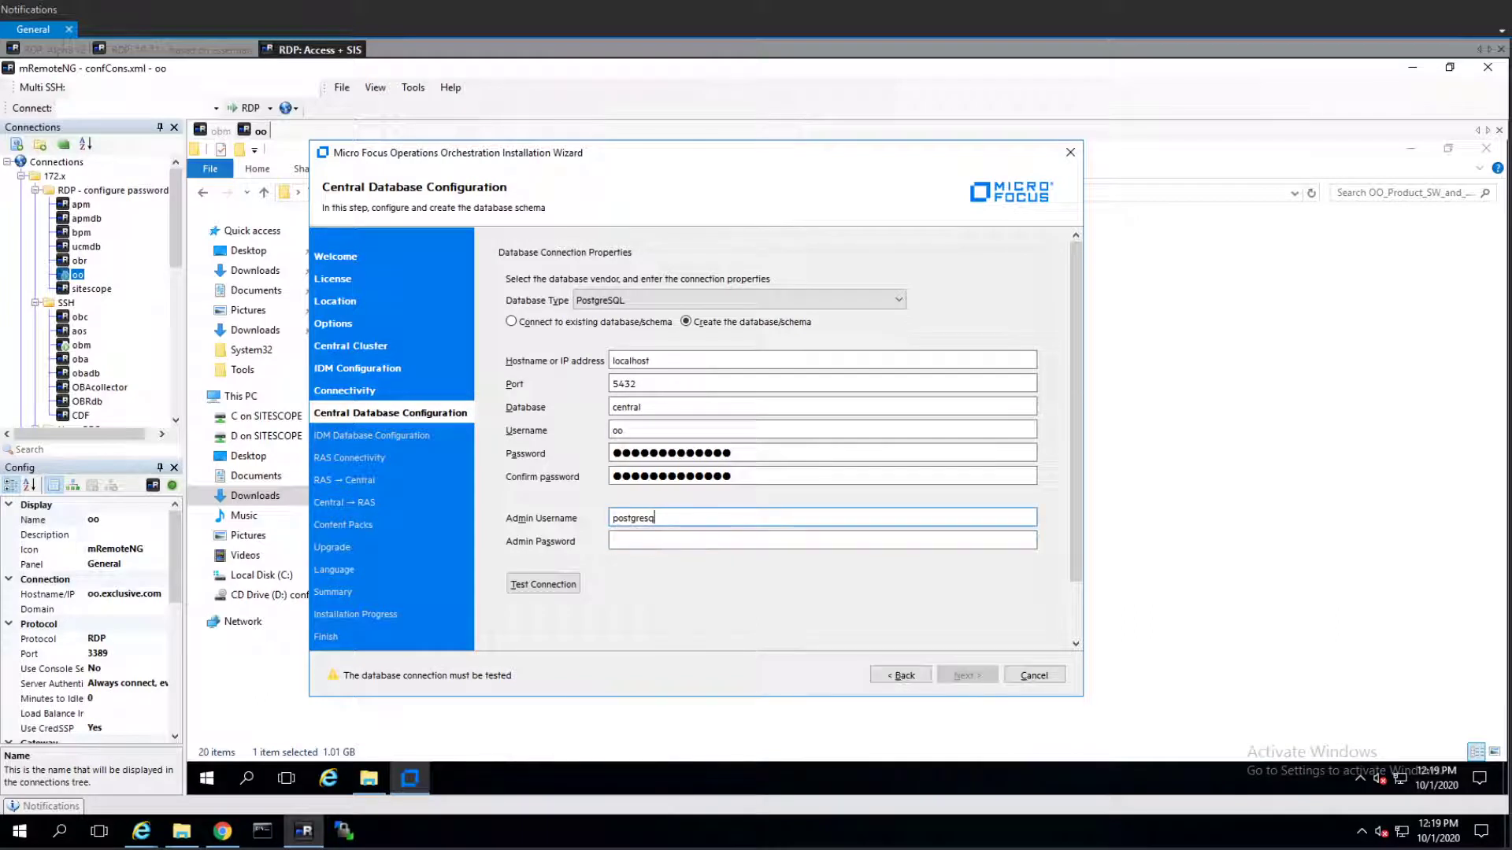
pyautogui.press('BackSpace')
pyautogui.press('Tab')
pyautogui.write('●●●●●●●●●●●●')
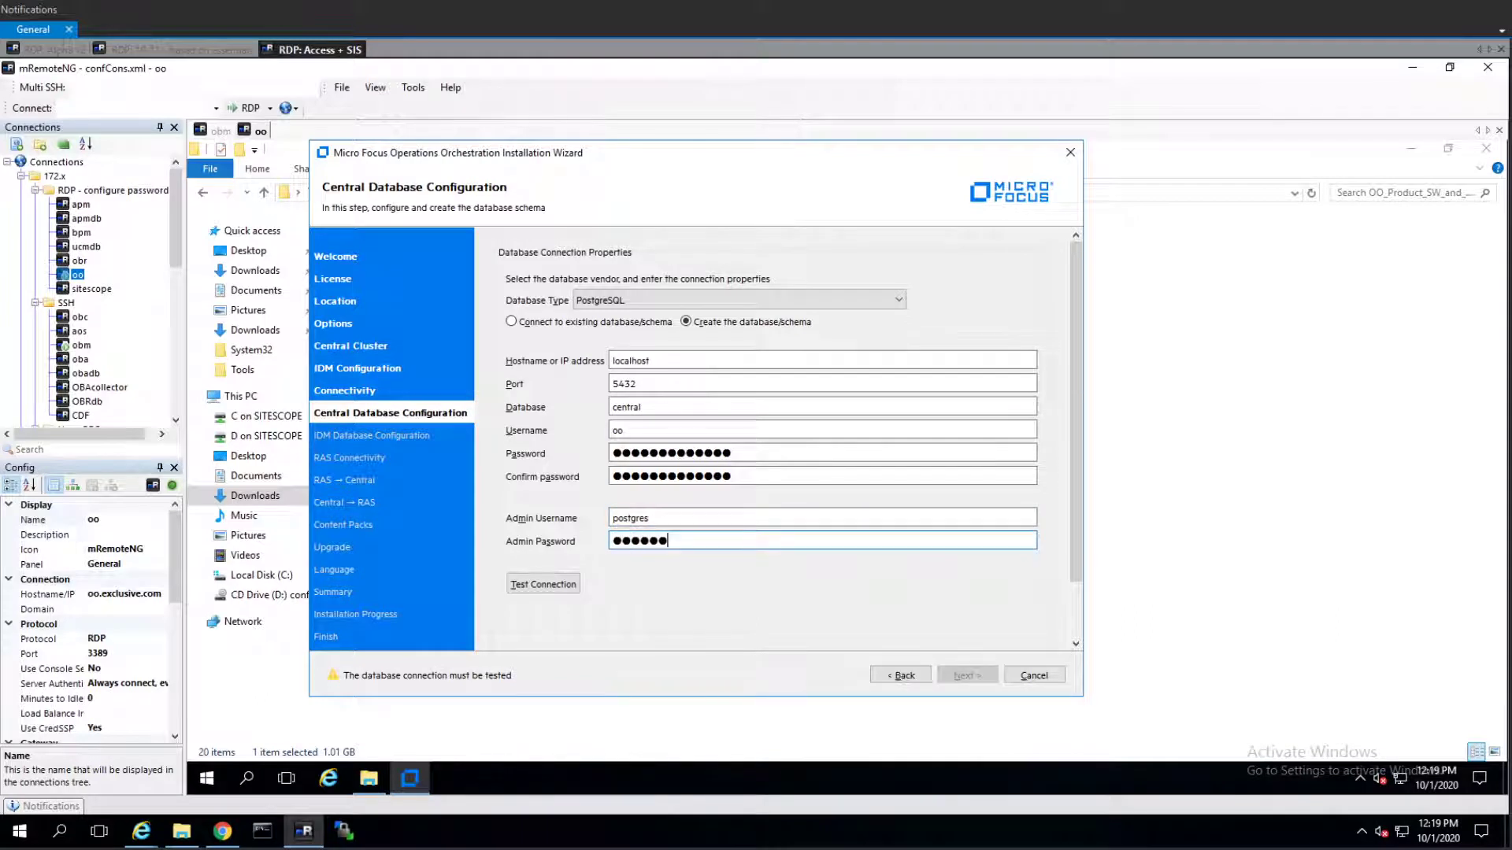
pyautogui.write('●')
pyautogui.click(541, 585)
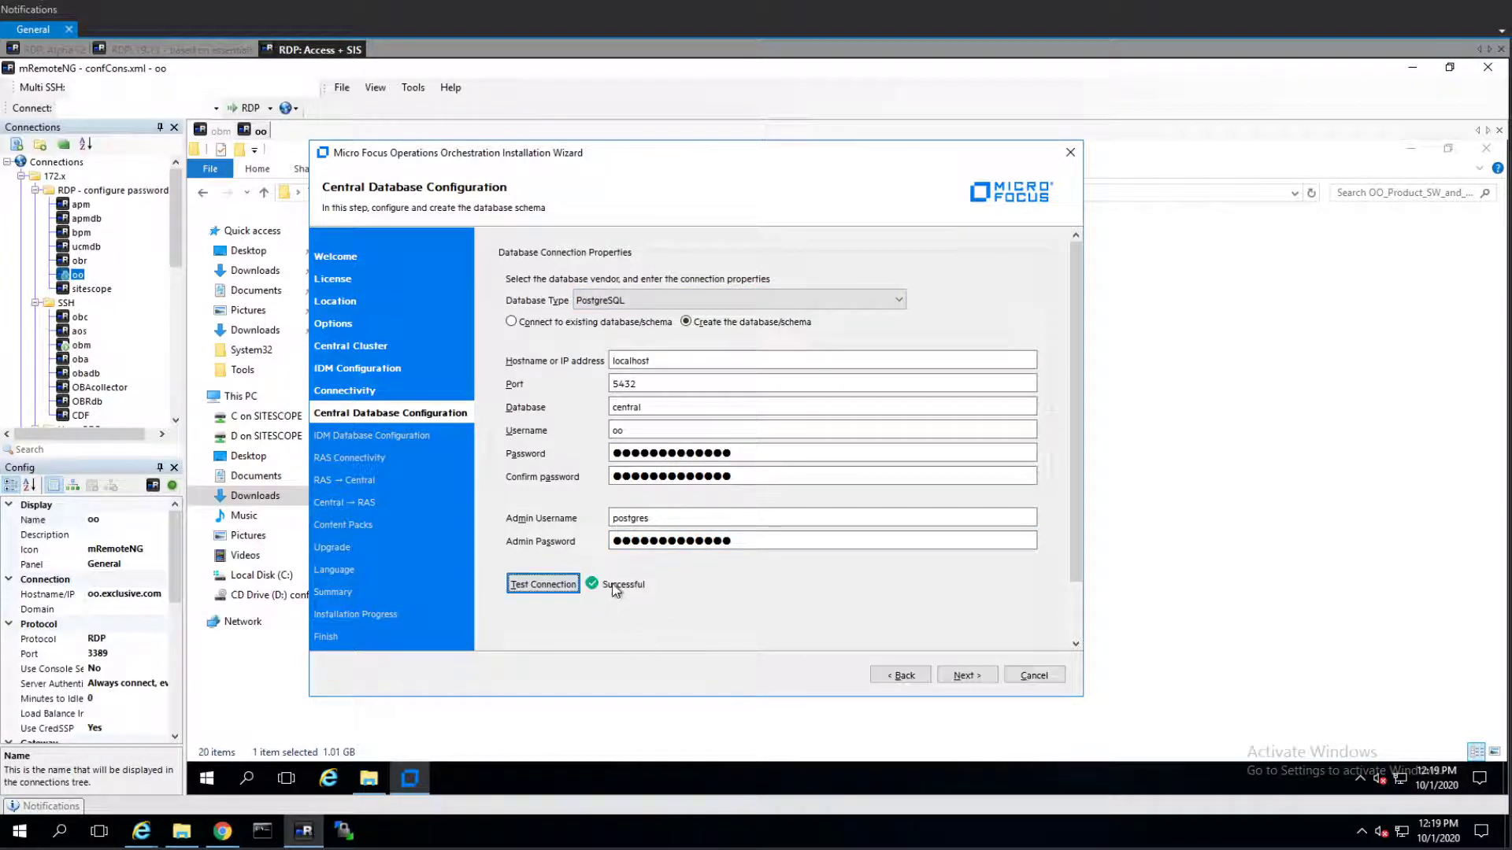
pyautogui.click(967, 675)
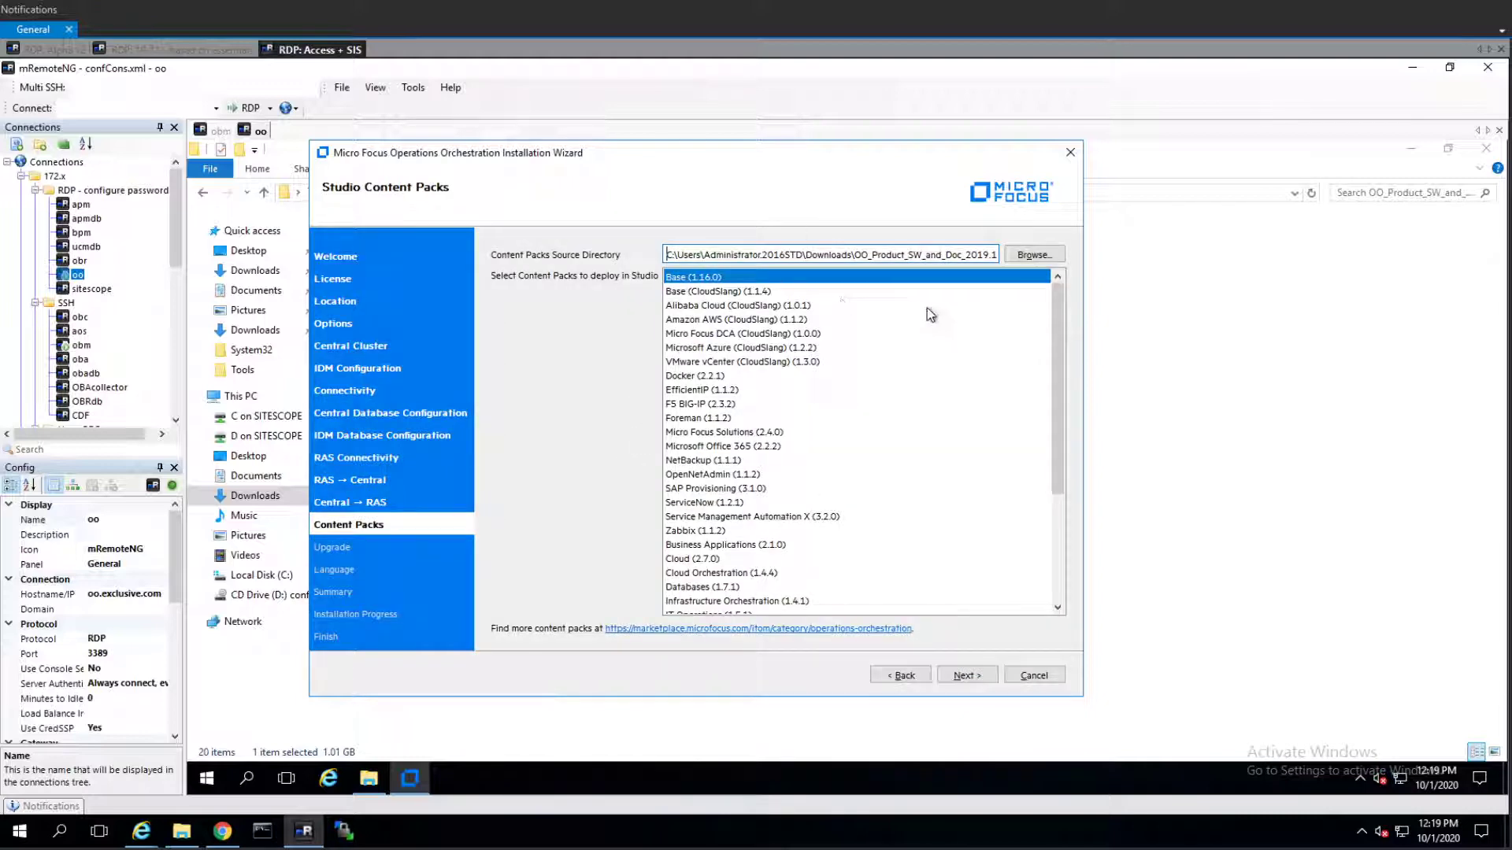
# Select Base (CloudSlang), Amazon AWS, VMware vCenter, Docker and Micro Focus Solutions content packs.
pyautogui.moveTo(1060, 353); pyautogui.dragTo(1044, 252)
pyautogui.click(725, 291)
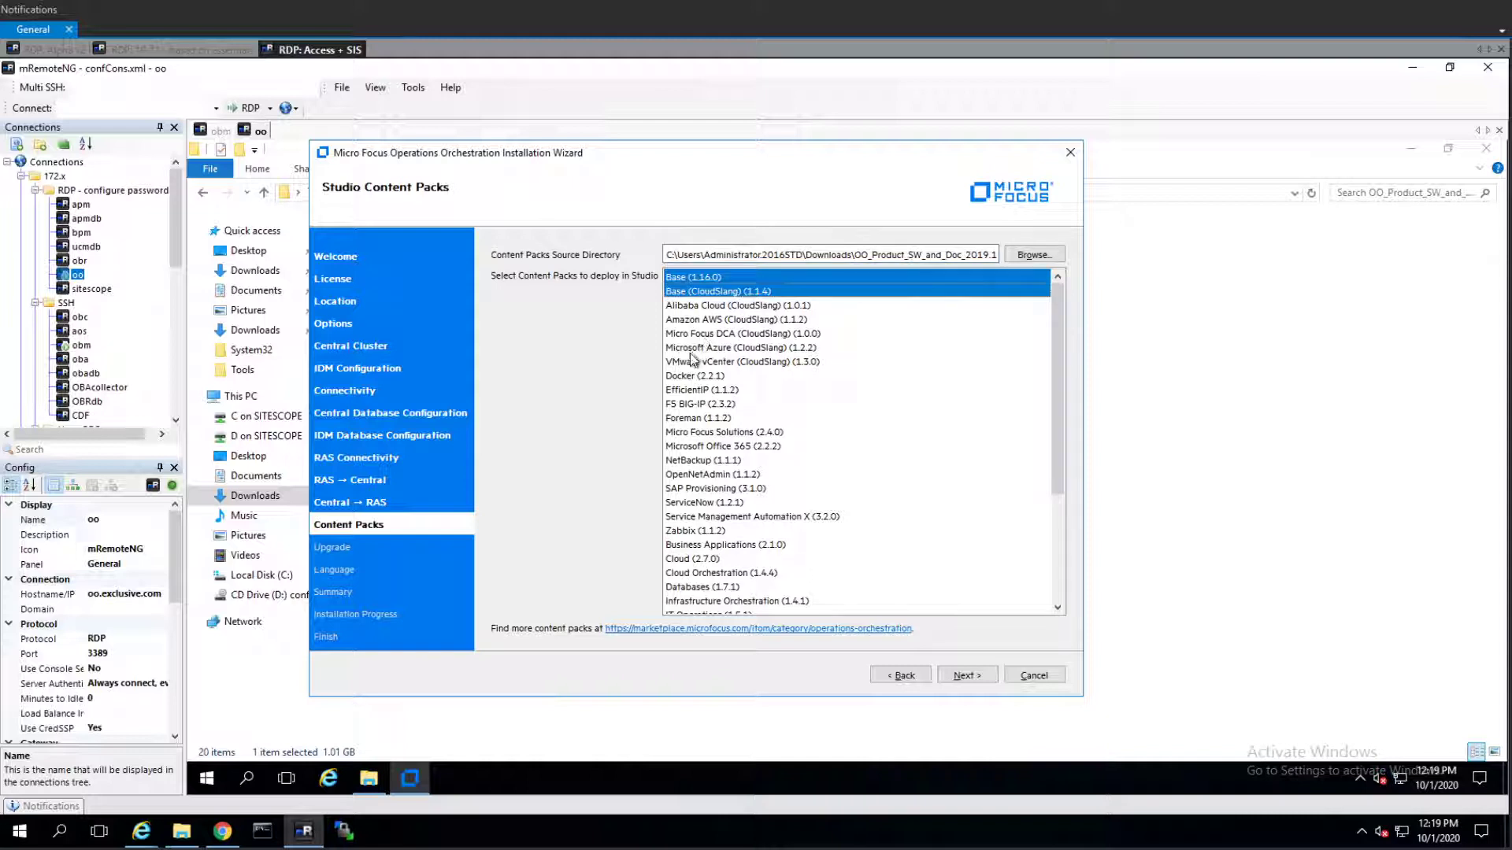
pyautogui.click(721, 321)
pyautogui.click(732, 362)
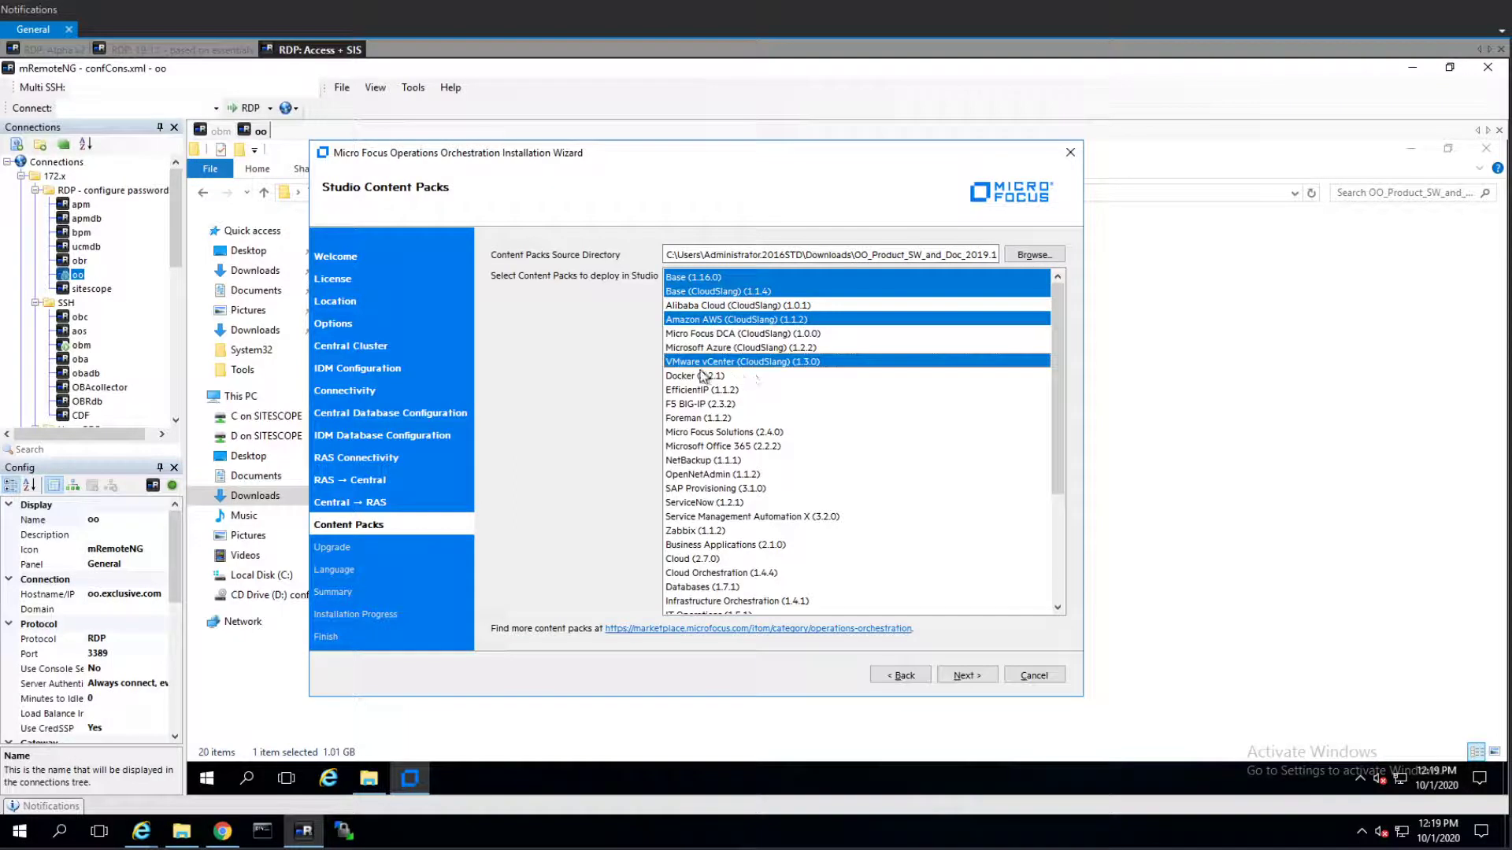
pyautogui.click(708, 377)
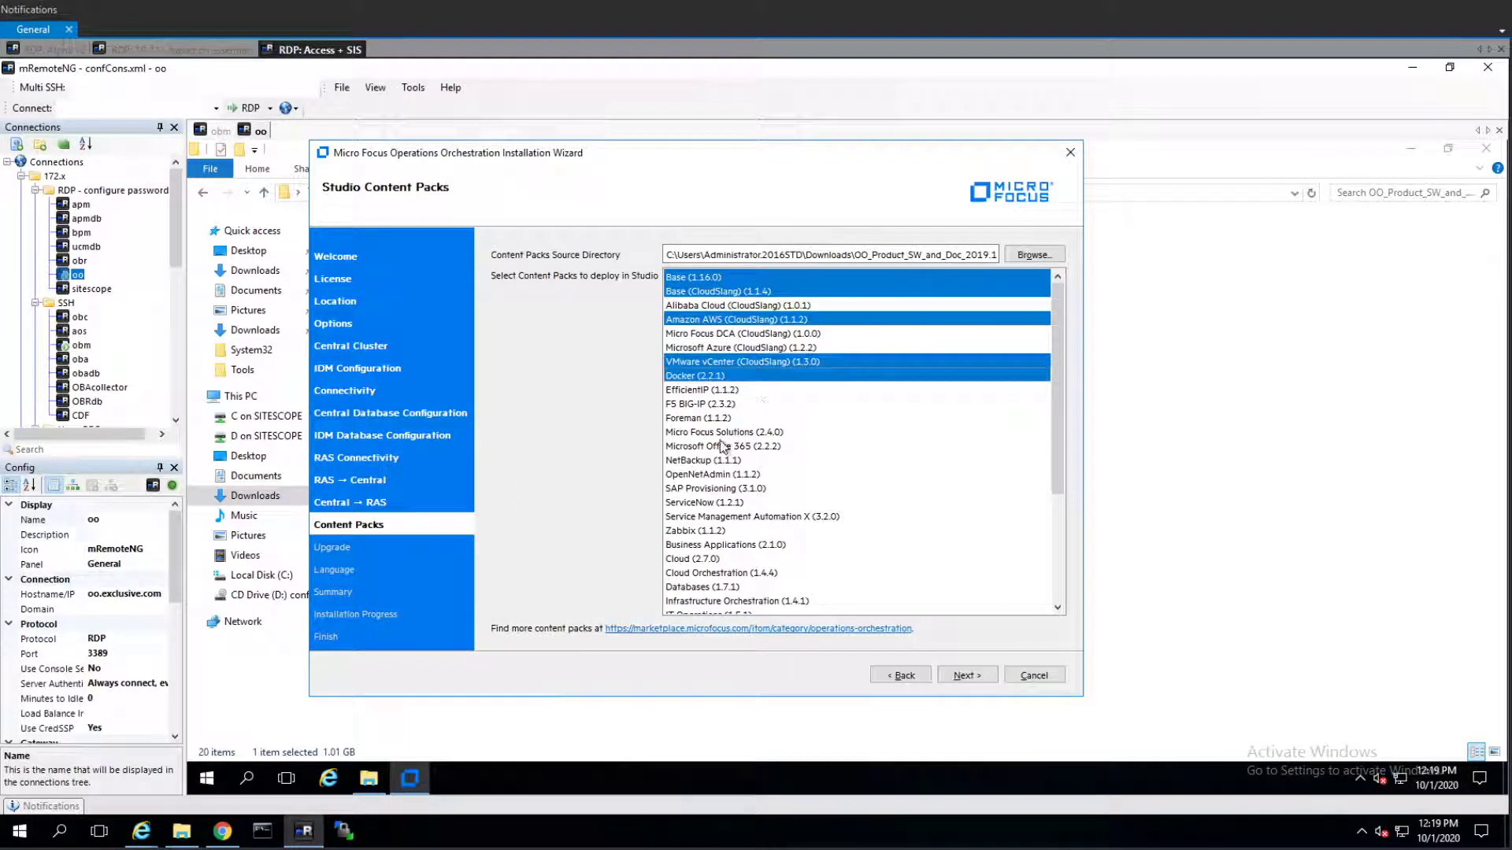
pyautogui.click(815, 435)
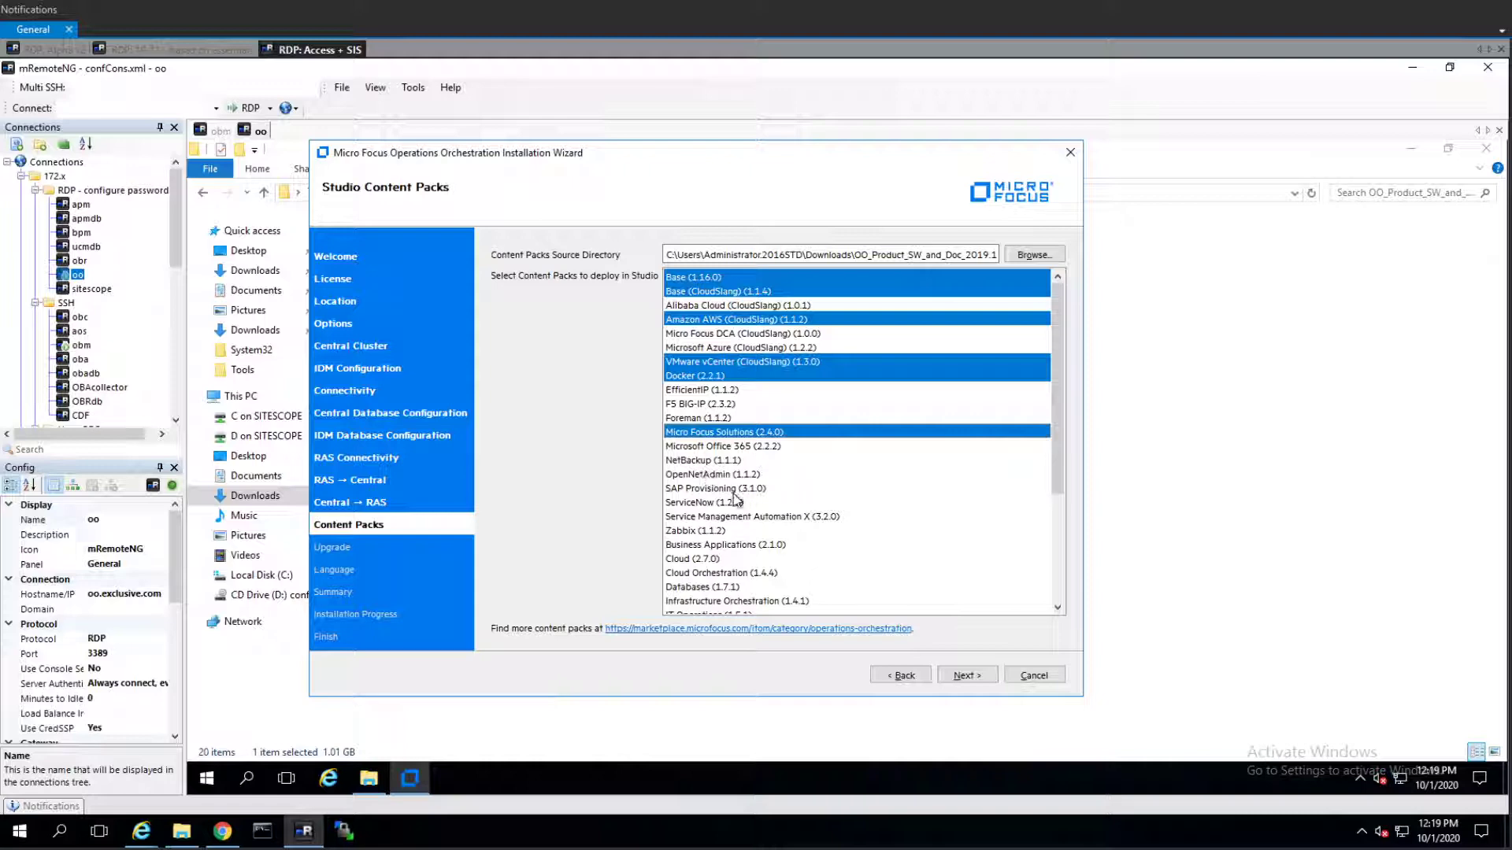
# Add Business Applications, Cloud, Cloud Orchestration, Databases, Infrastructure Orchestration, IT Operations, Middleware, Operating Systems, Remediation and Virtualization.
pyautogui.scroll(-2, 744, 534)
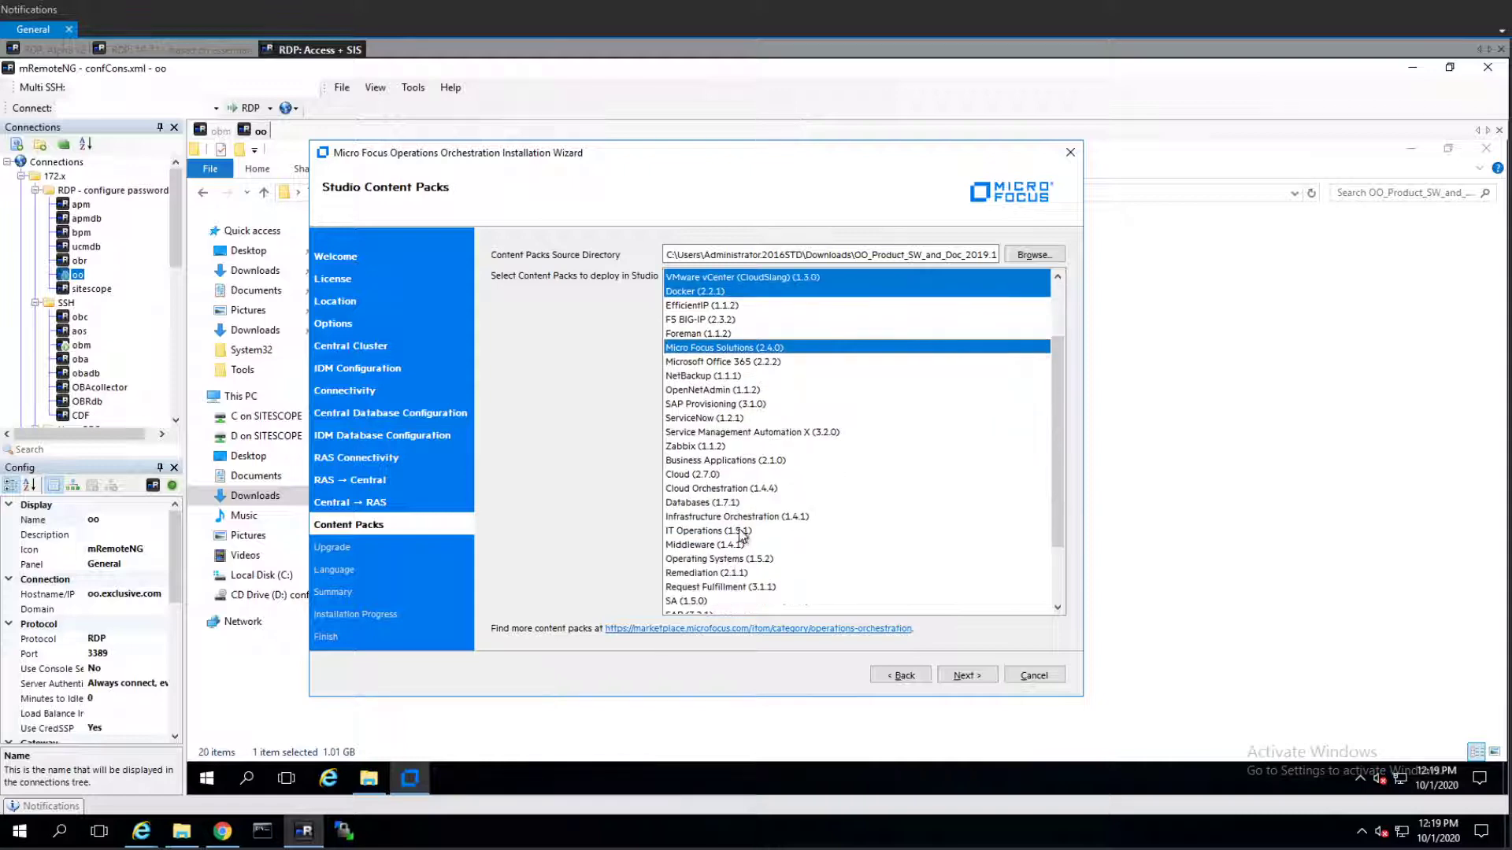
pyautogui.keyDown('ctrl'); pyautogui.click(738, 462); pyautogui.keyUp('ctrl')
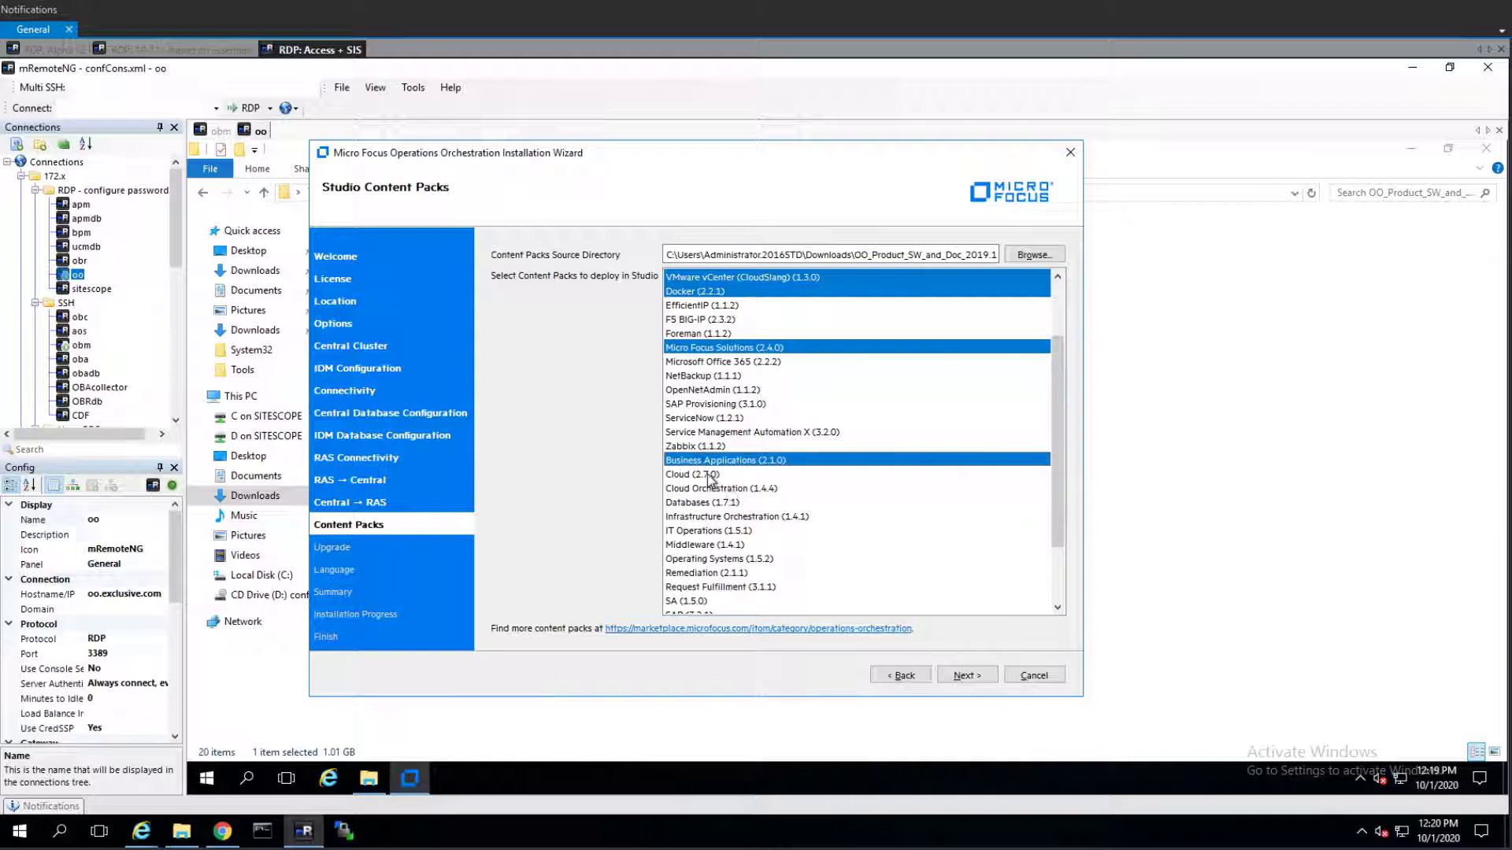
pyautogui.keyDown('ctrl'); pyautogui.click(711, 474); pyautogui.keyUp('ctrl')
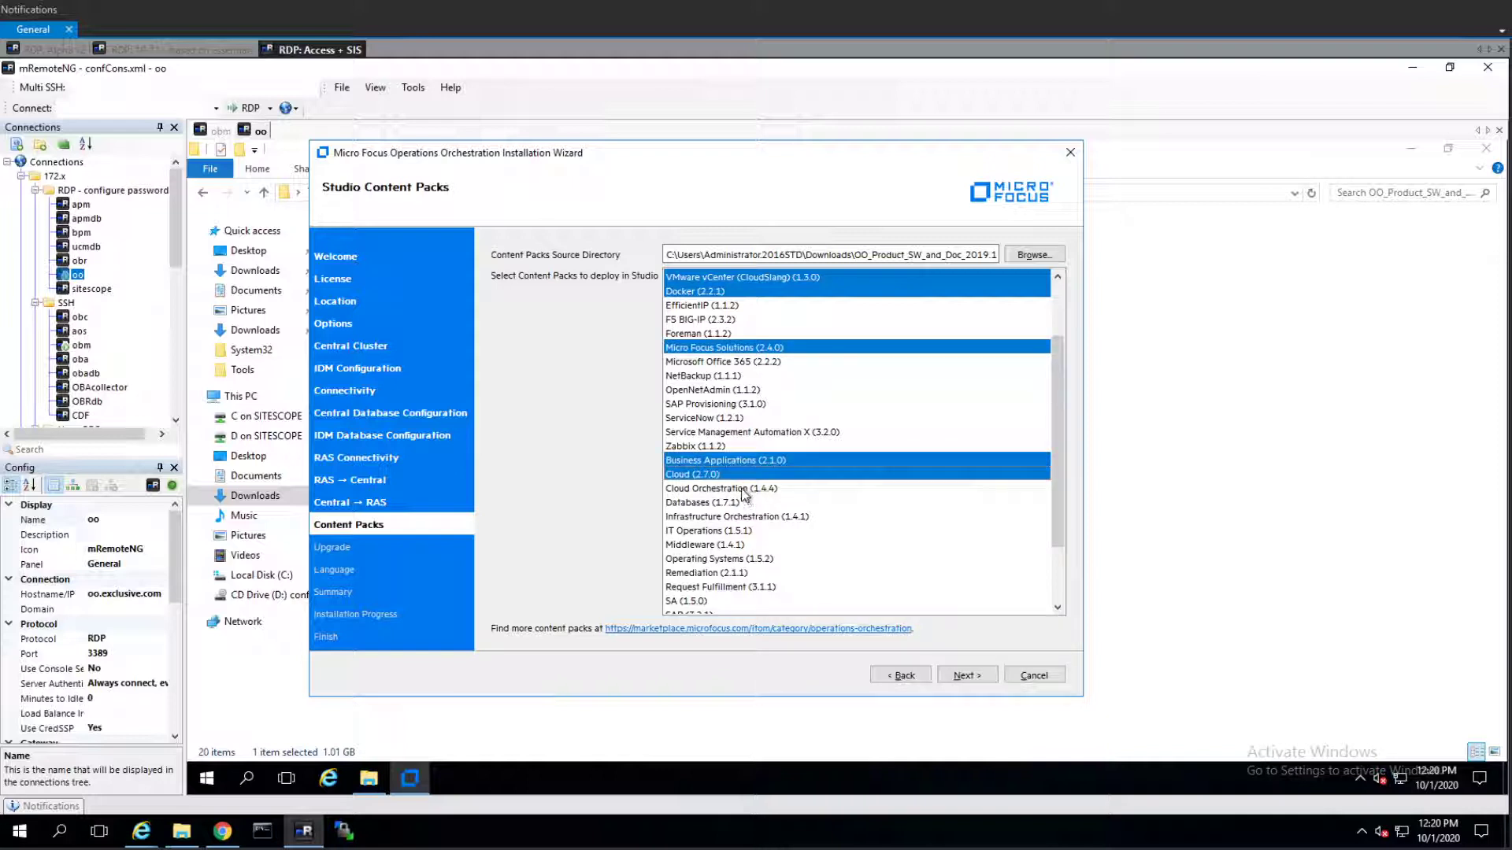
pyautogui.keyDown('ctrl'); pyautogui.click(746, 490); pyautogui.keyUp('ctrl')
pyautogui.keyDown('ctrl'); pyautogui.click(793, 507); pyautogui.keyUp('ctrl')
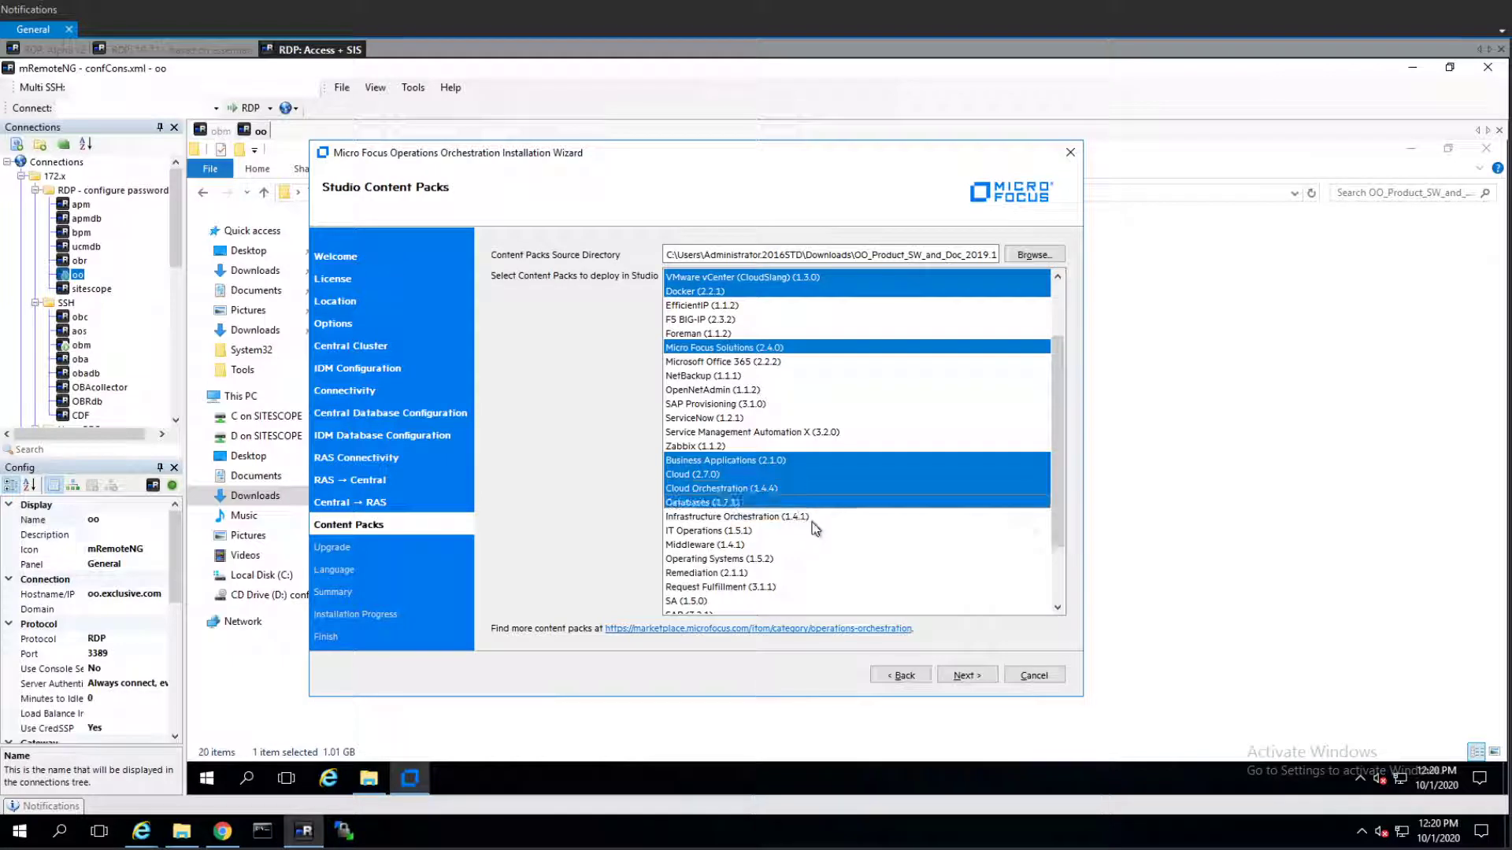
pyautogui.keyDown('ctrl'); pyautogui.click(780, 518); pyautogui.keyUp('ctrl')
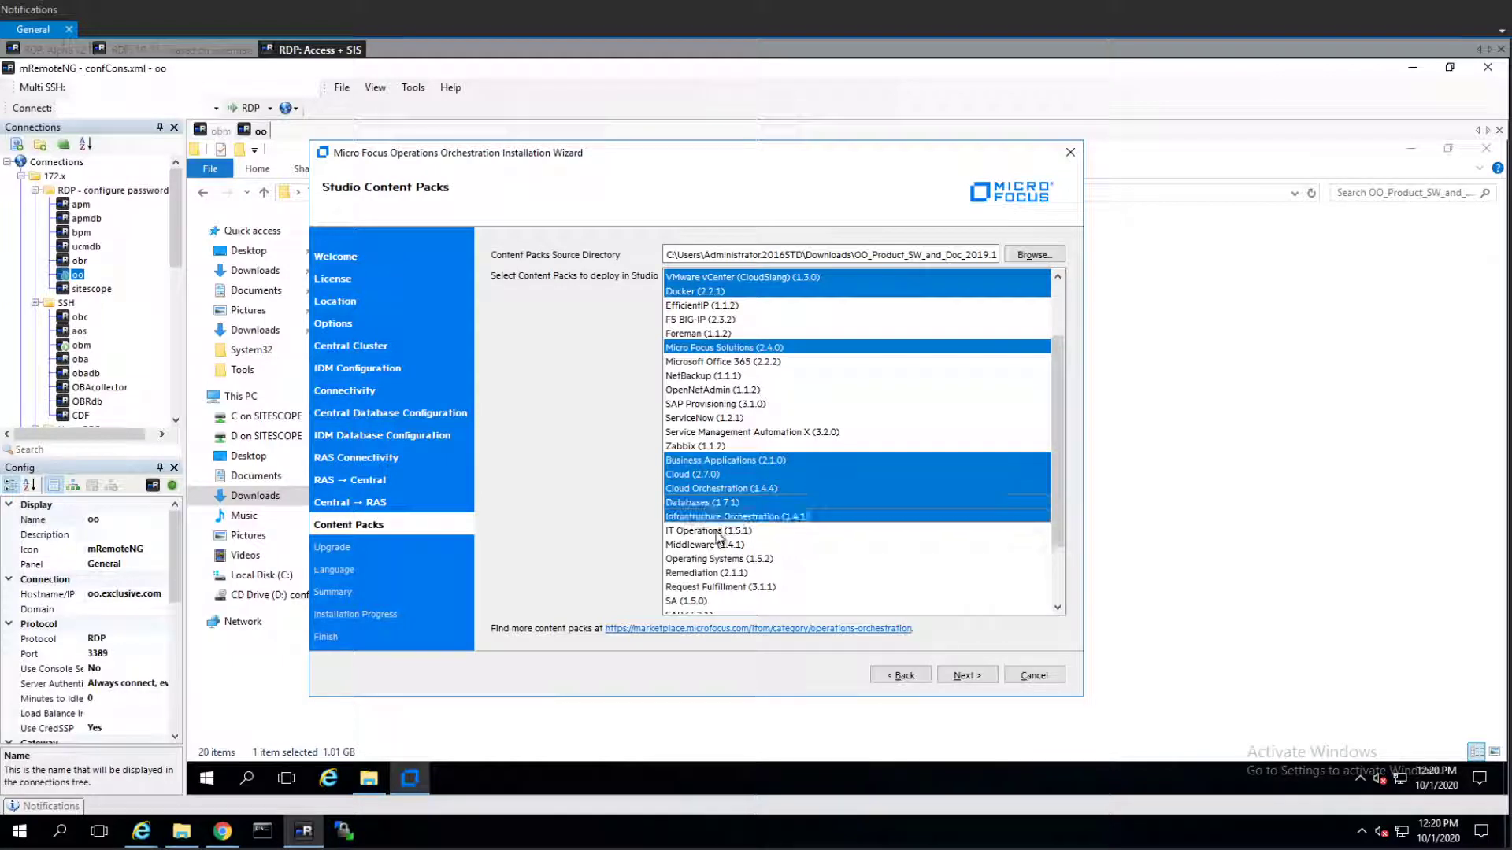
pyautogui.keyDown('ctrl'); pyautogui.click(723, 532); pyautogui.keyUp('ctrl')
pyautogui.keyDown('ctrl'); pyautogui.click(730, 547); pyautogui.keyUp('ctrl')
pyautogui.keyDown('ctrl'); pyautogui.click(734, 558); pyautogui.keyUp('ctrl')
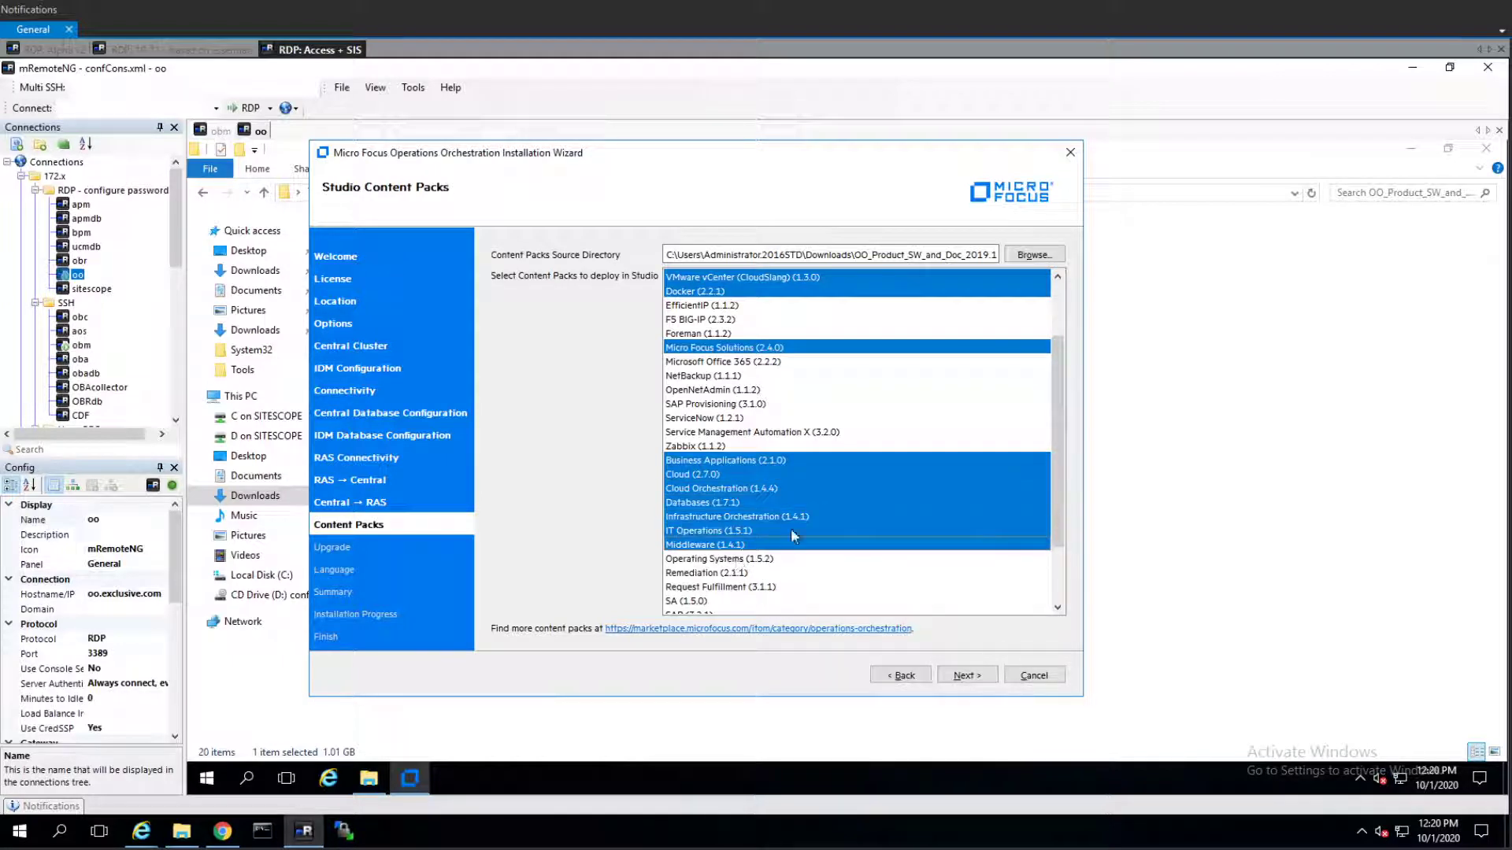
pyautogui.keyDown('ctrl'); pyautogui.click(710, 573); pyautogui.keyUp('ctrl')
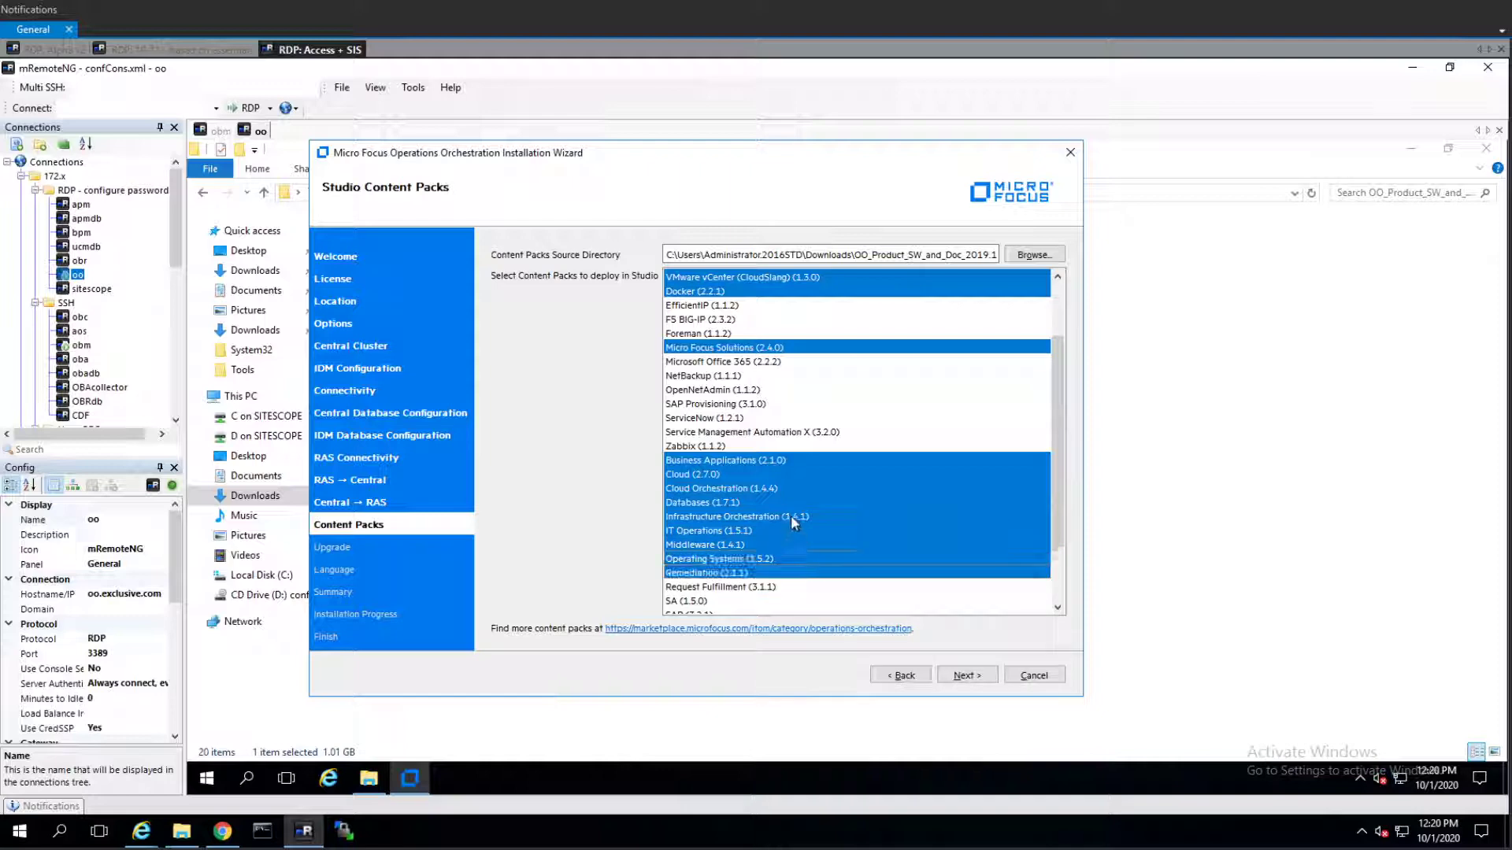
pyautogui.scroll(-2, 791, 515)
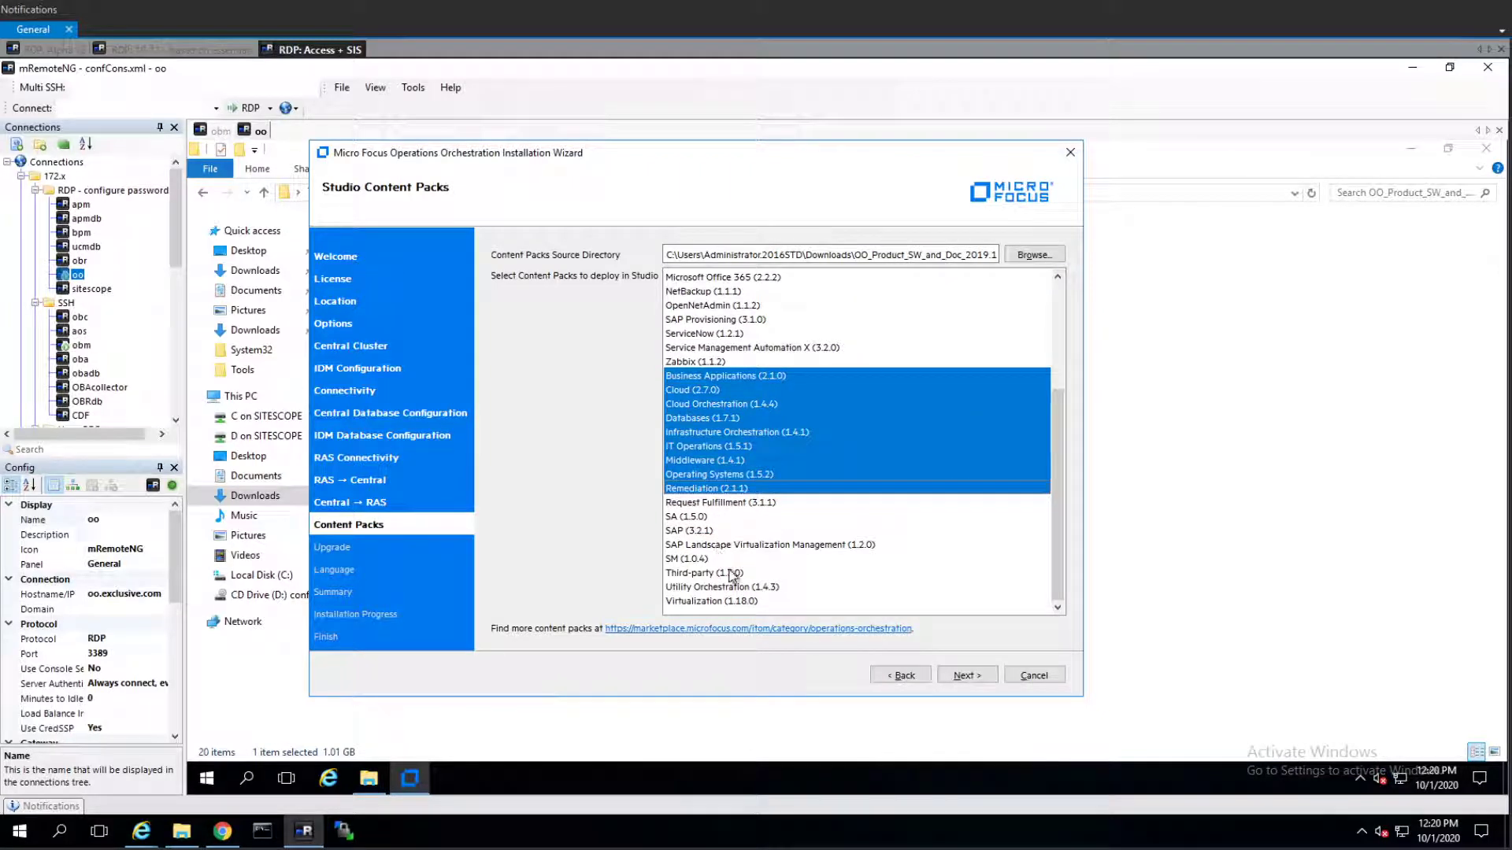
pyautogui.keyDown('ctrl'); pyautogui.click(713, 602); pyautogui.keyUp('ctrl')
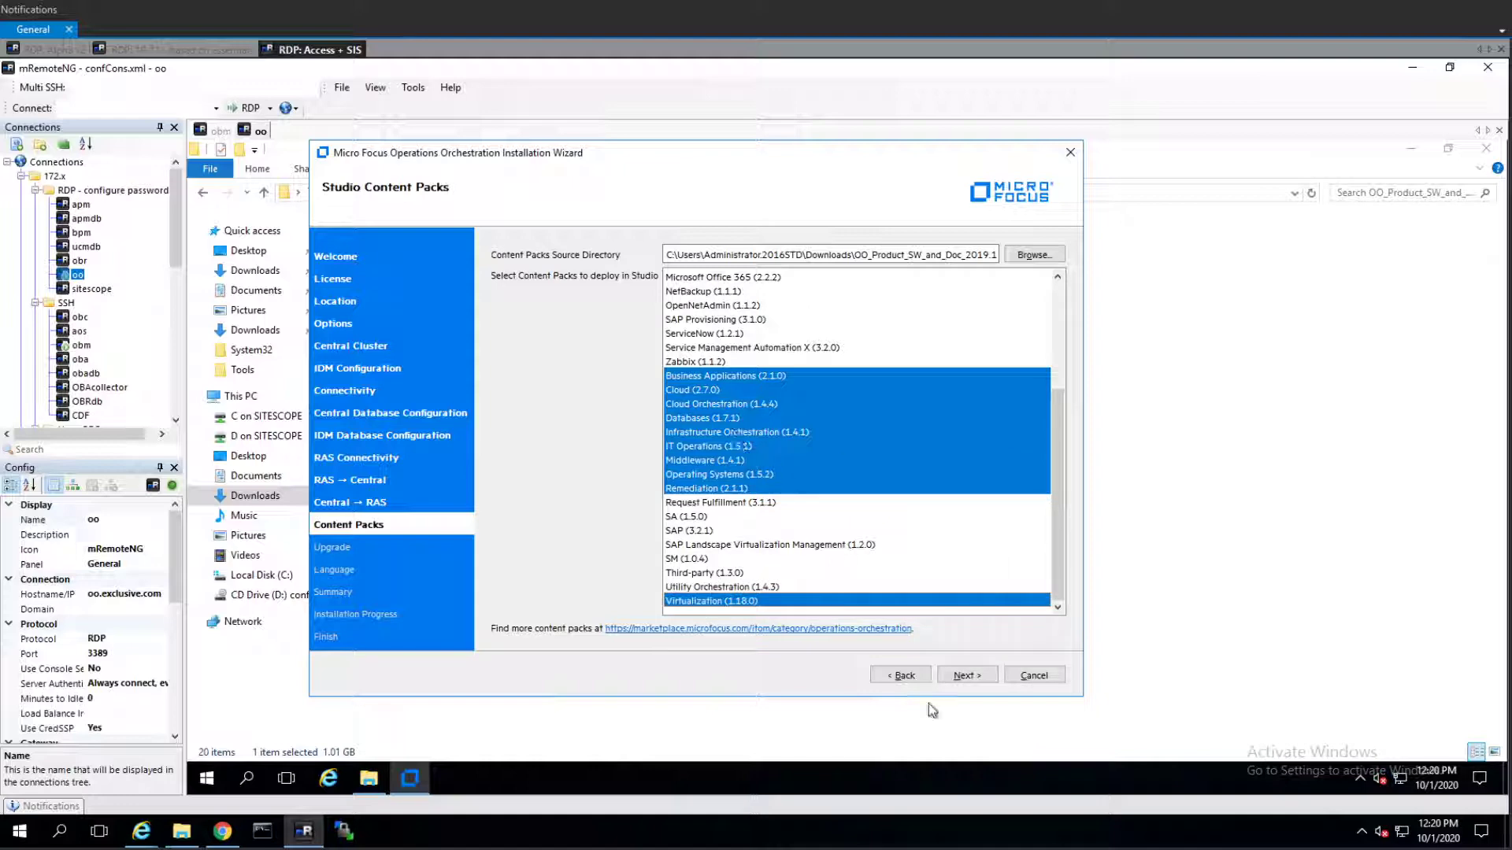
# Confirm the packs, skip the 9.x upgrade, keep English only, install, and bring File Explorer forward.
pyautogui.click(967, 675)
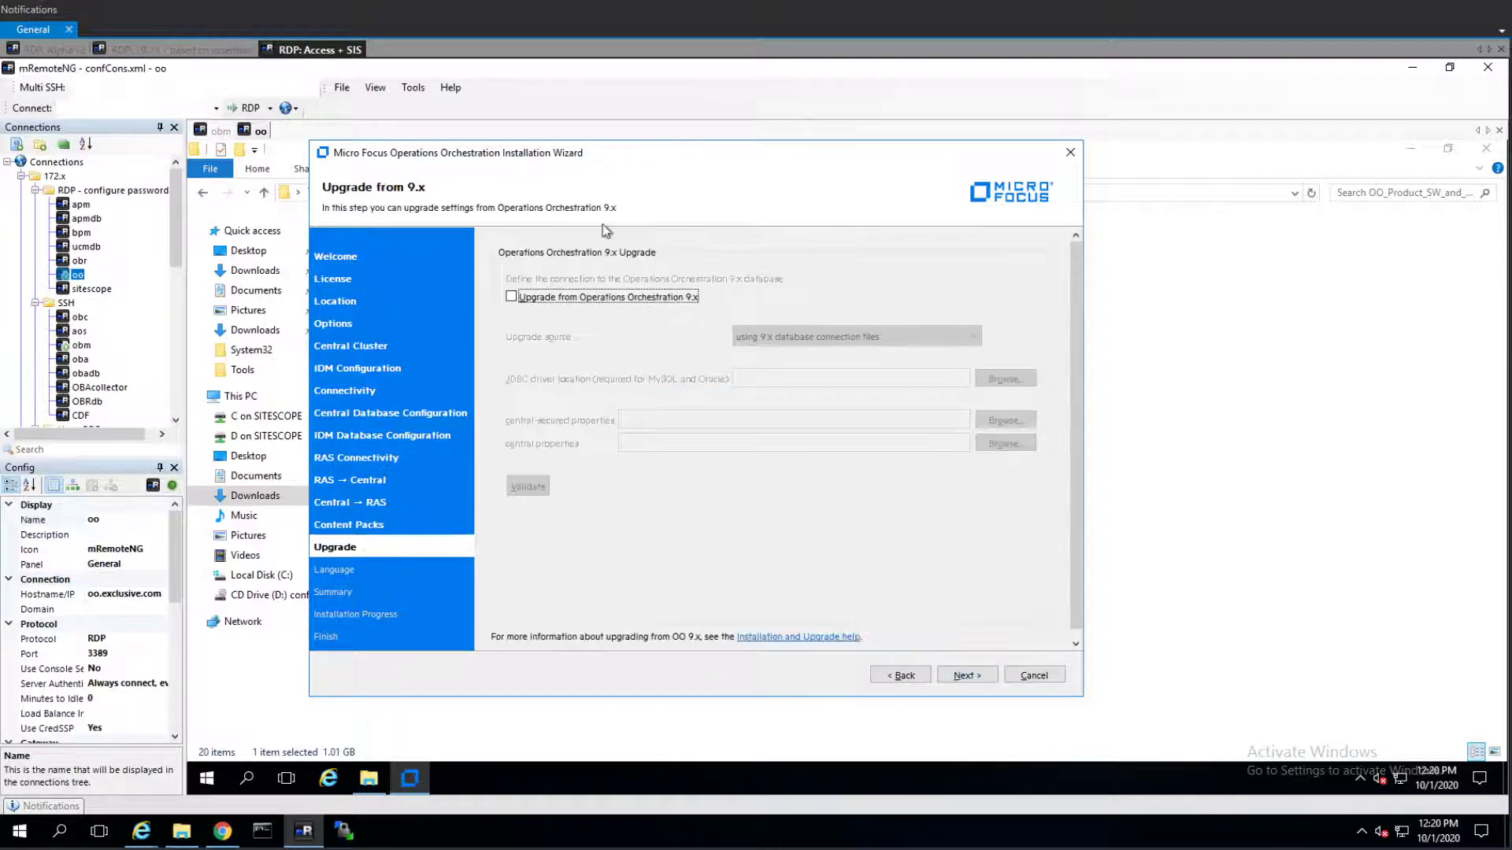
pyautogui.click(974, 678)
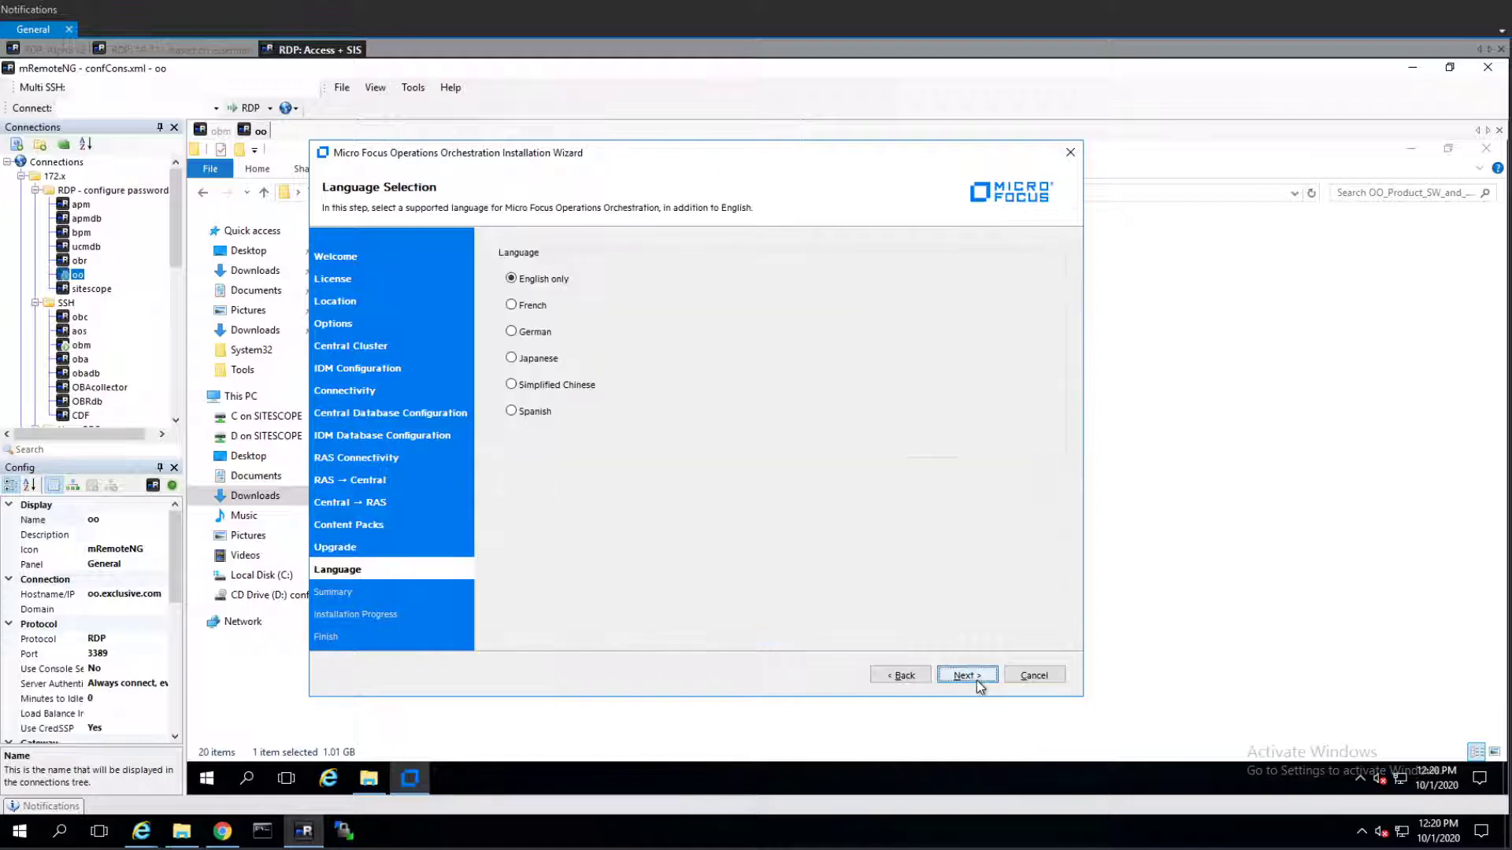
pyautogui.click(966, 675)
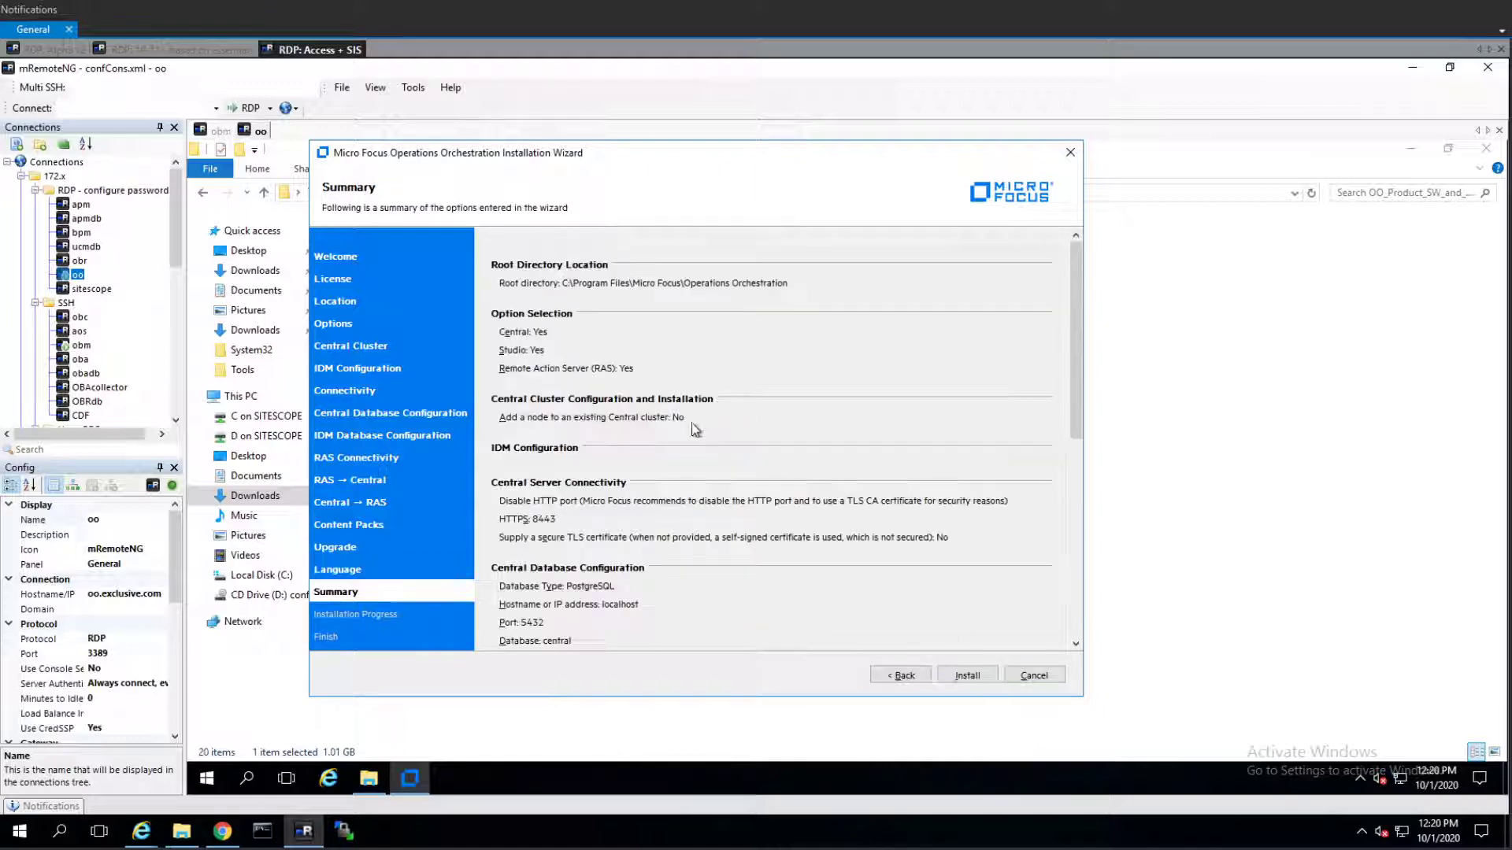
pyautogui.click(967, 676)
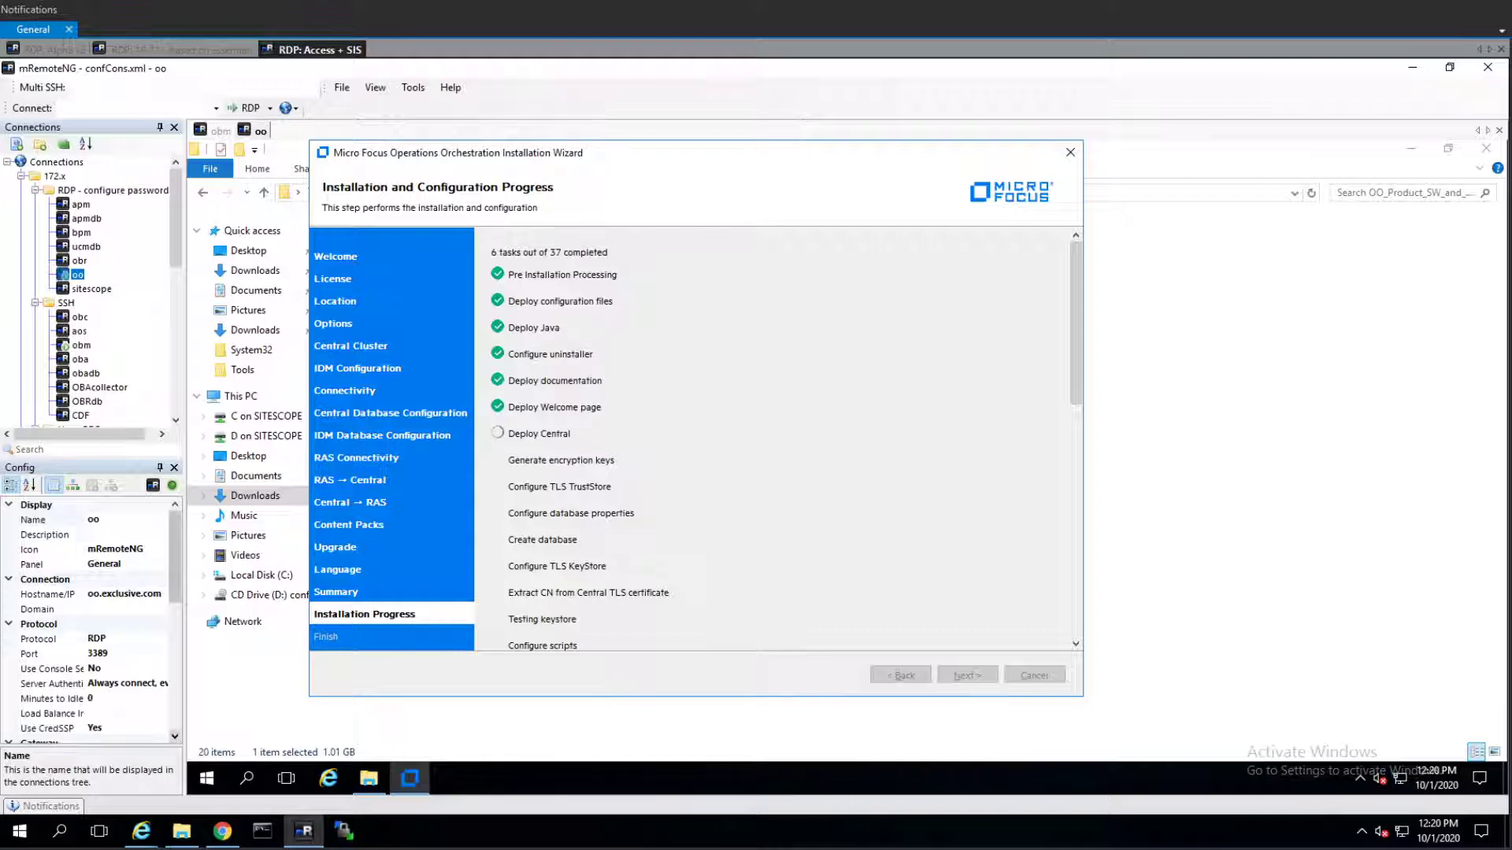
pyautogui.click(172, 836)
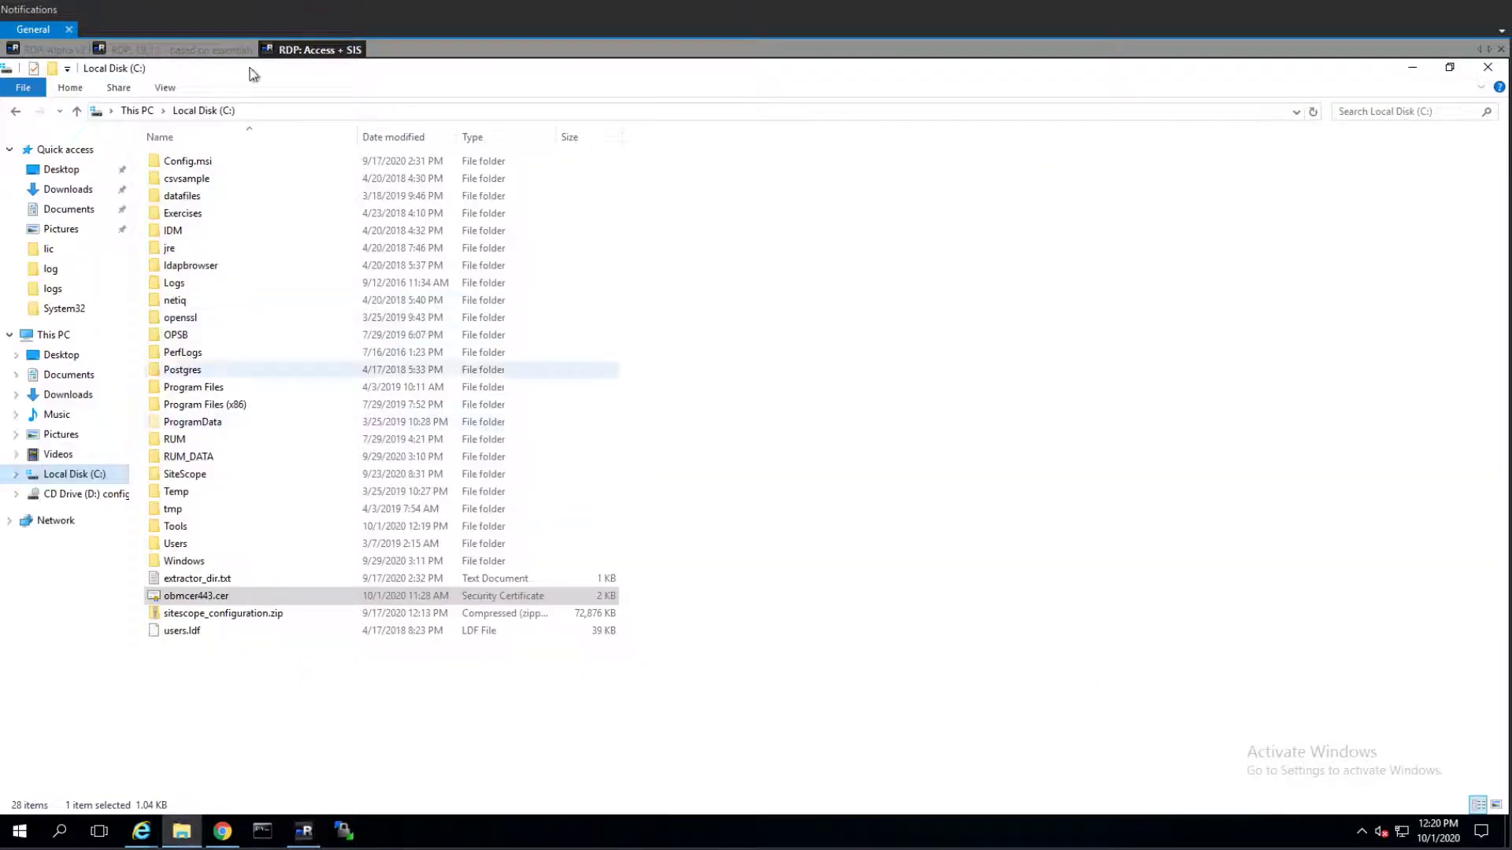
pyautogui.click(76, 249)
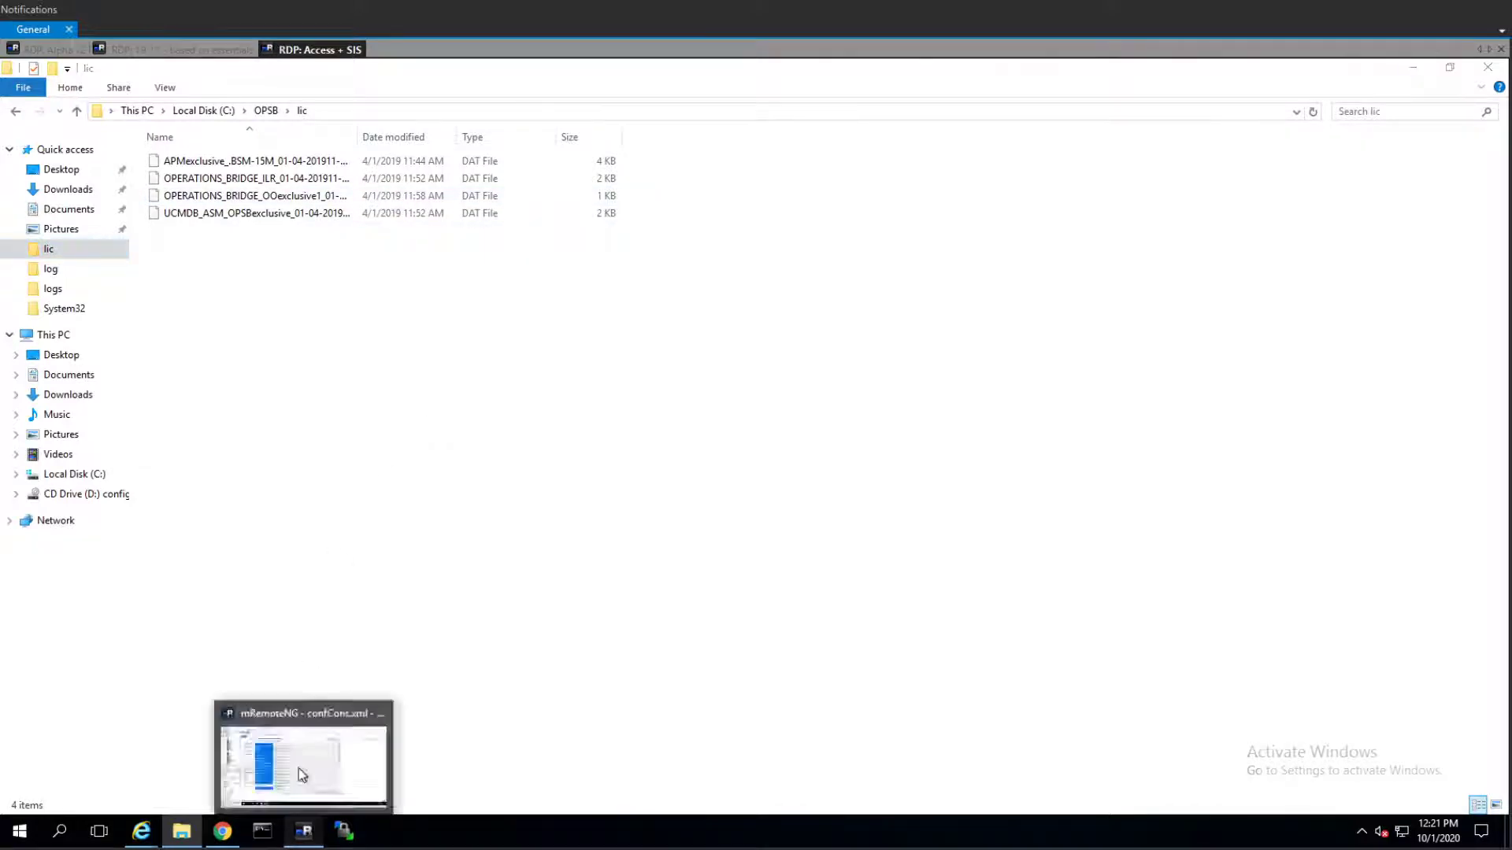
pyautogui.click(305, 832)
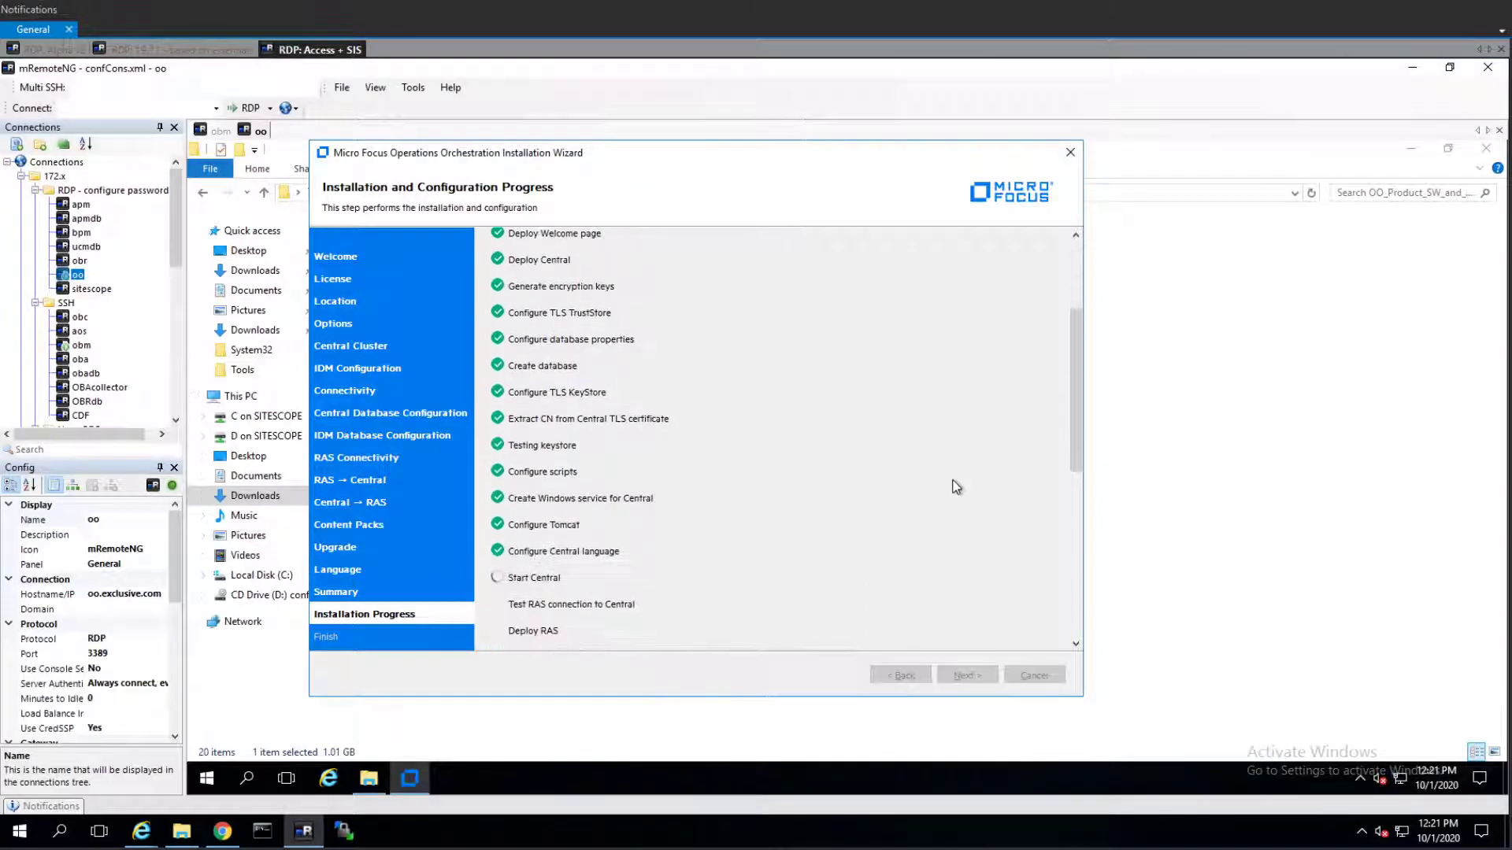
pyautogui.scroll(-2, 854, 478)
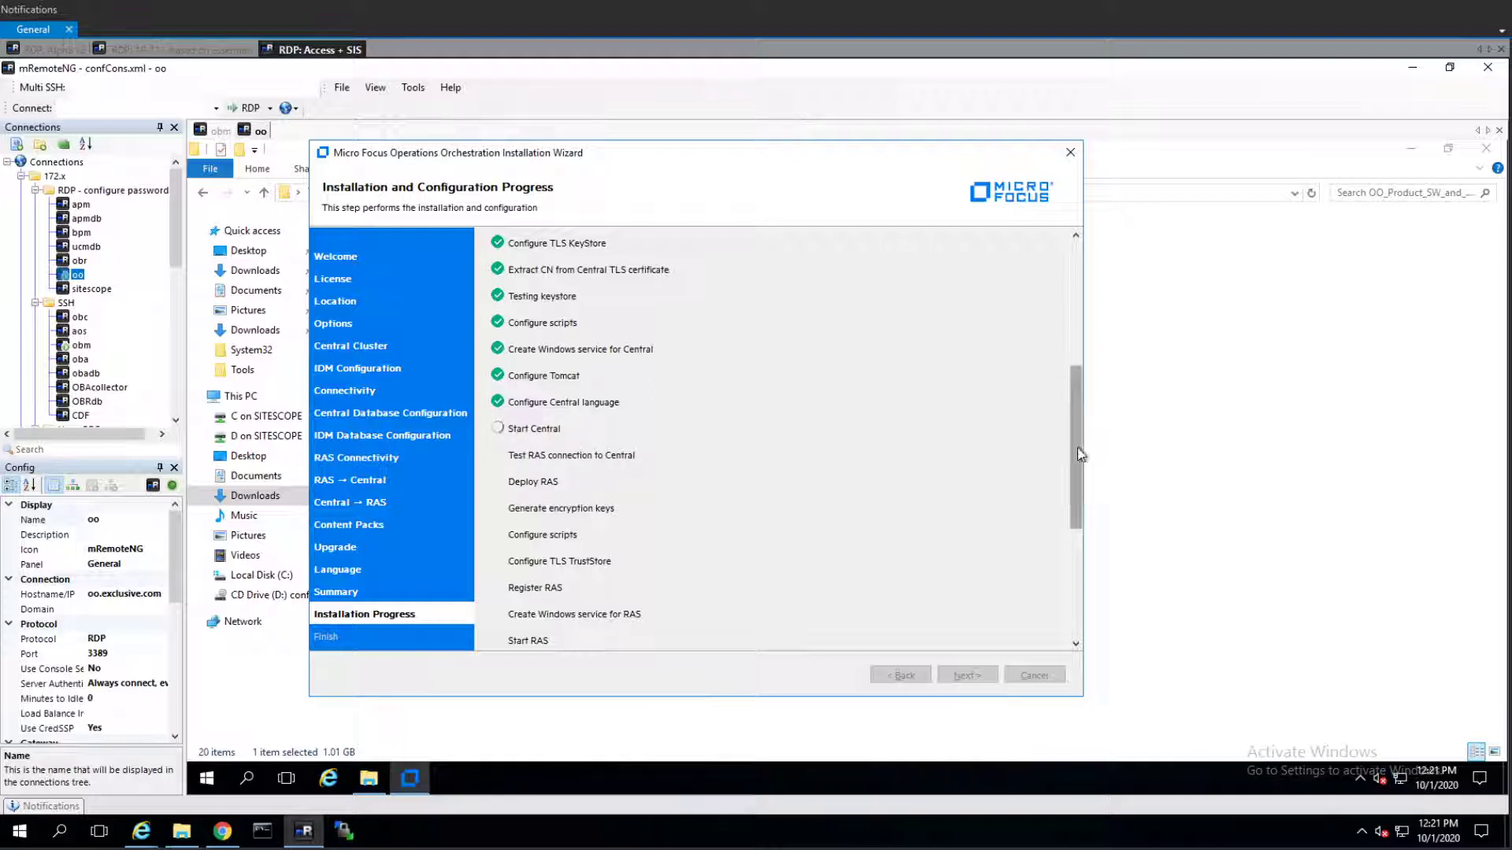
pyautogui.scroll(-5, 1077, 453)
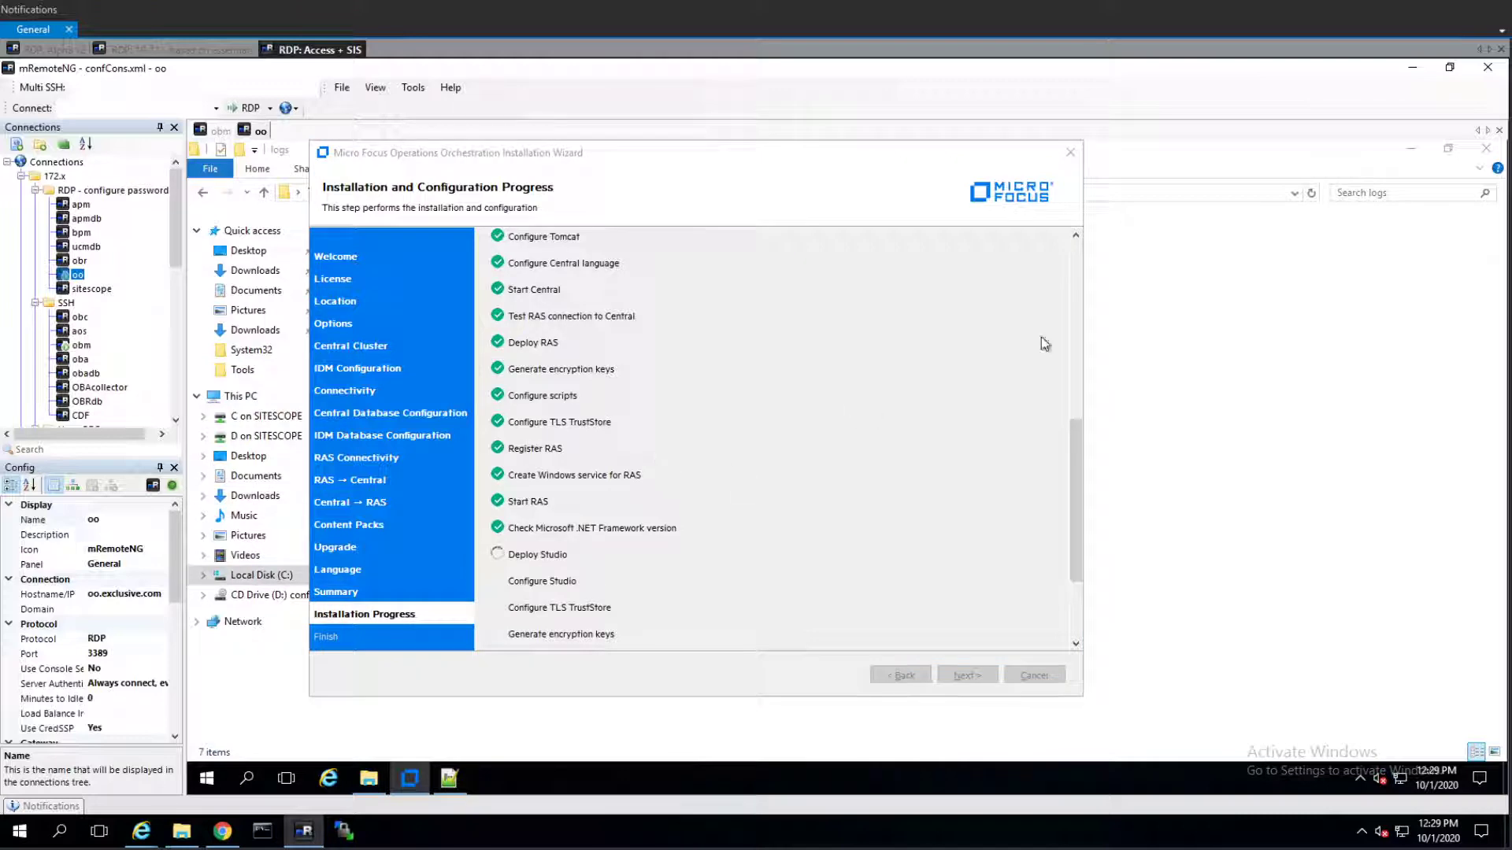
# Refresh the logs folder listing and check on the installation progress.
pyautogui.hotkey('alt', 'Tab')
pyautogui.click(521, 414)
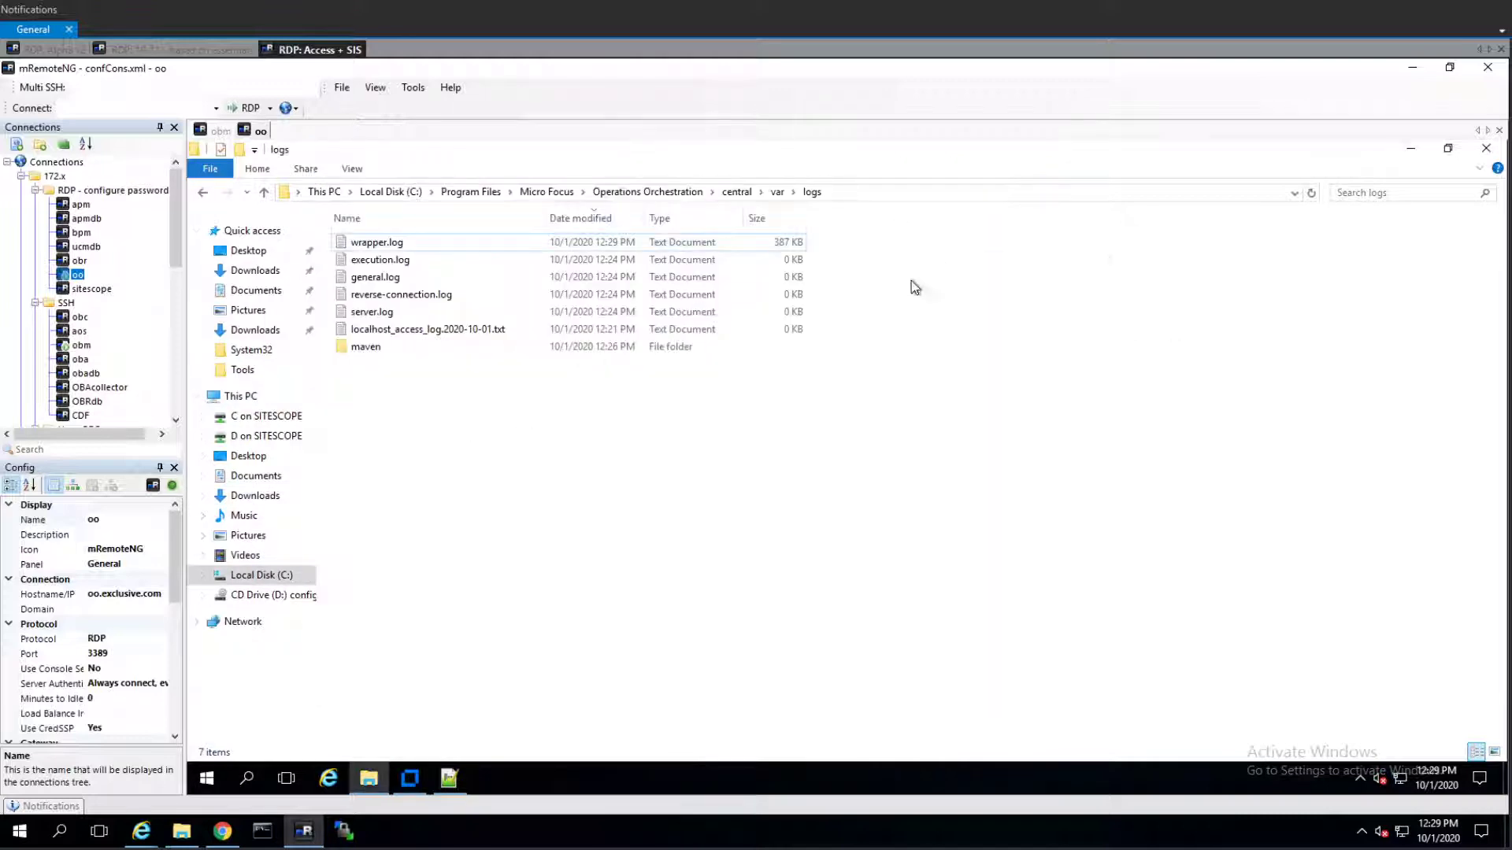
pyautogui.click(1313, 192)
pyautogui.click(403, 745)
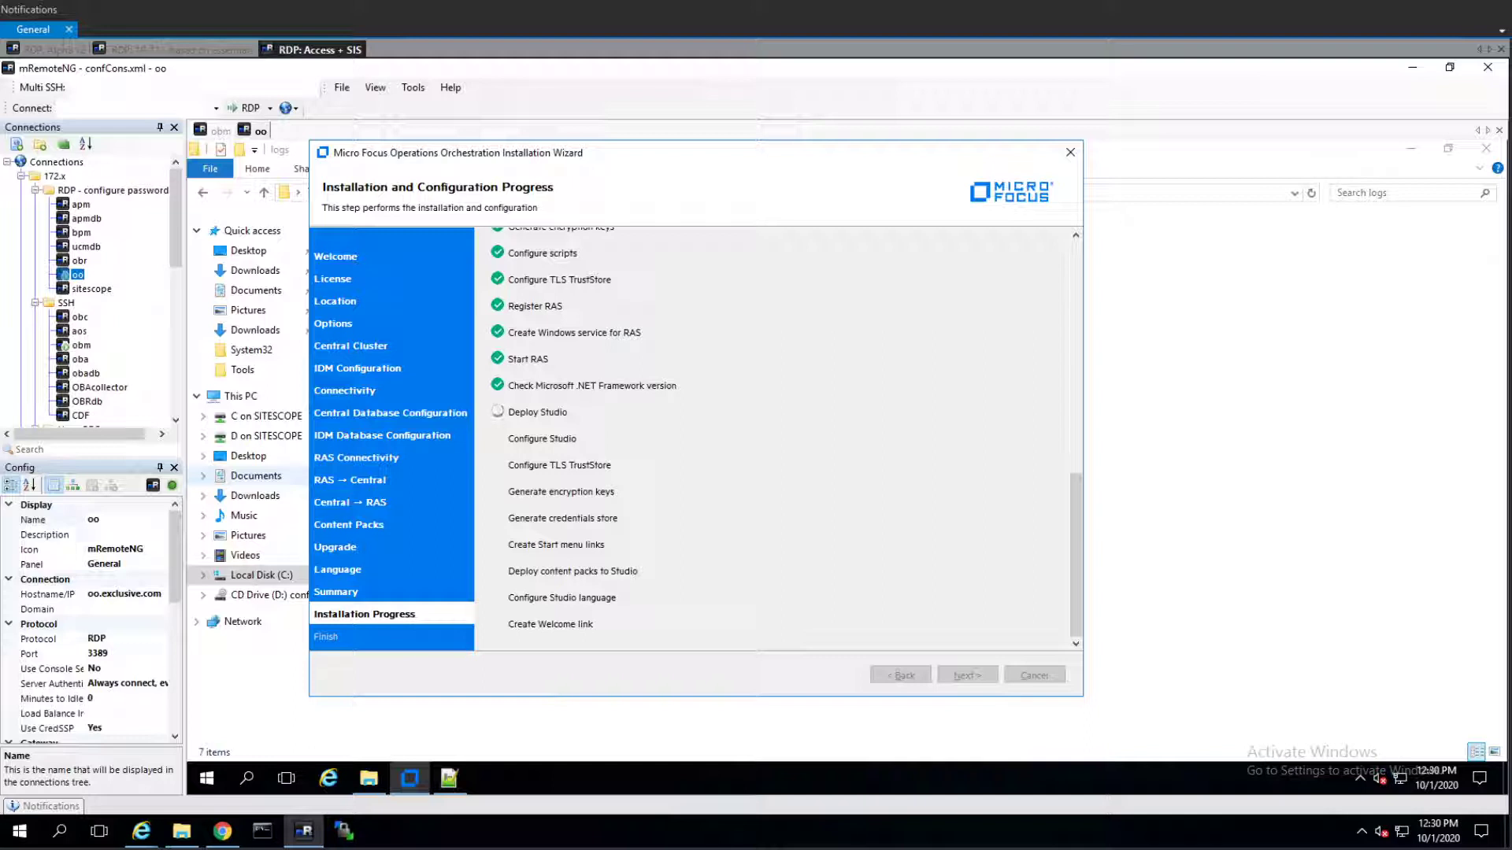
# Navigate from the logs folder to the OO product download folder and bring the installer forward.
pyautogui.click(369, 778)
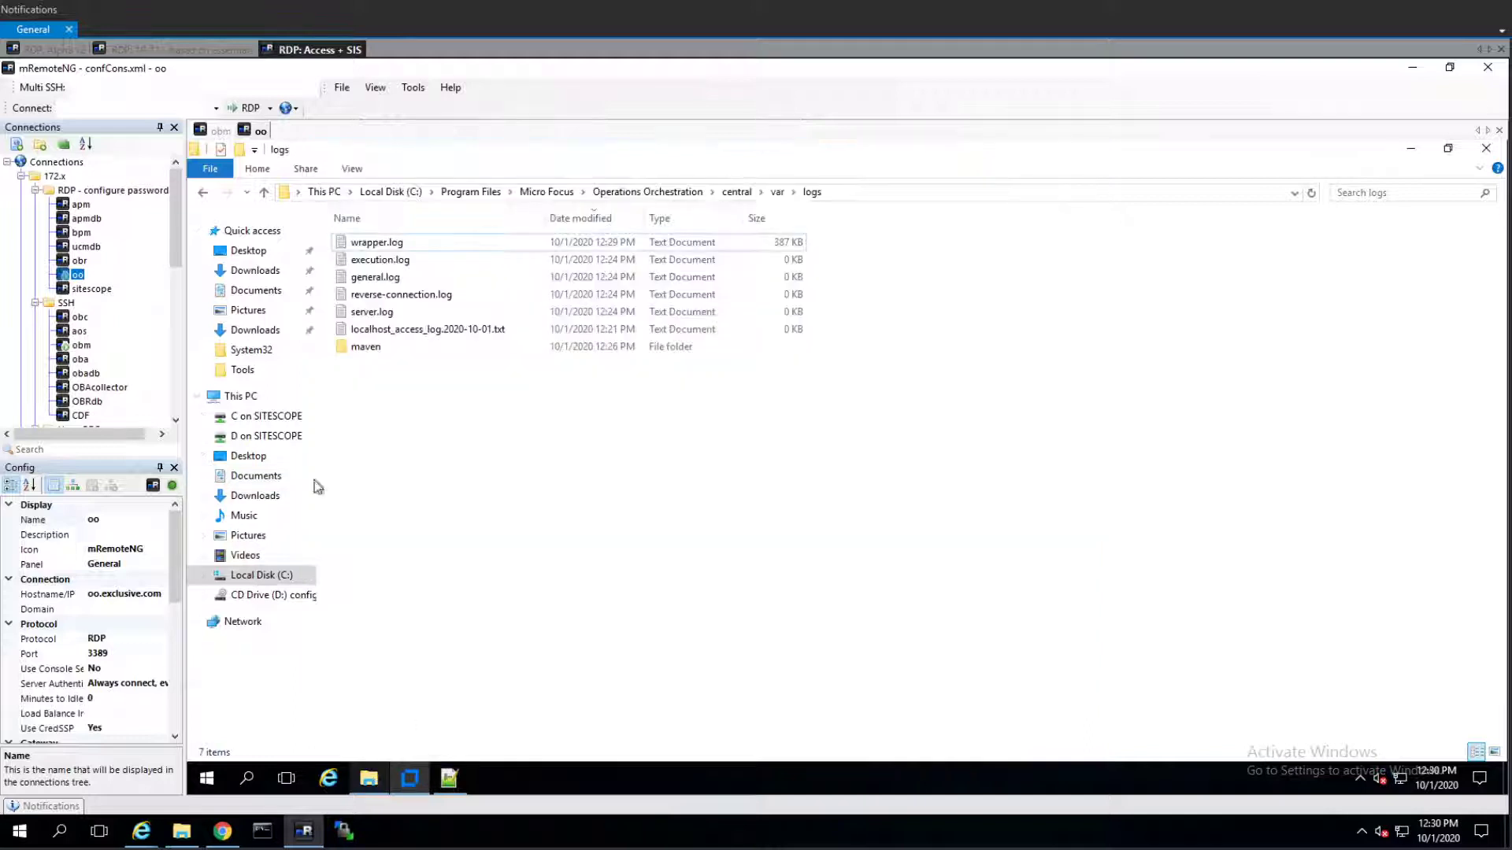
pyautogui.hotkey('alt', 'Left')
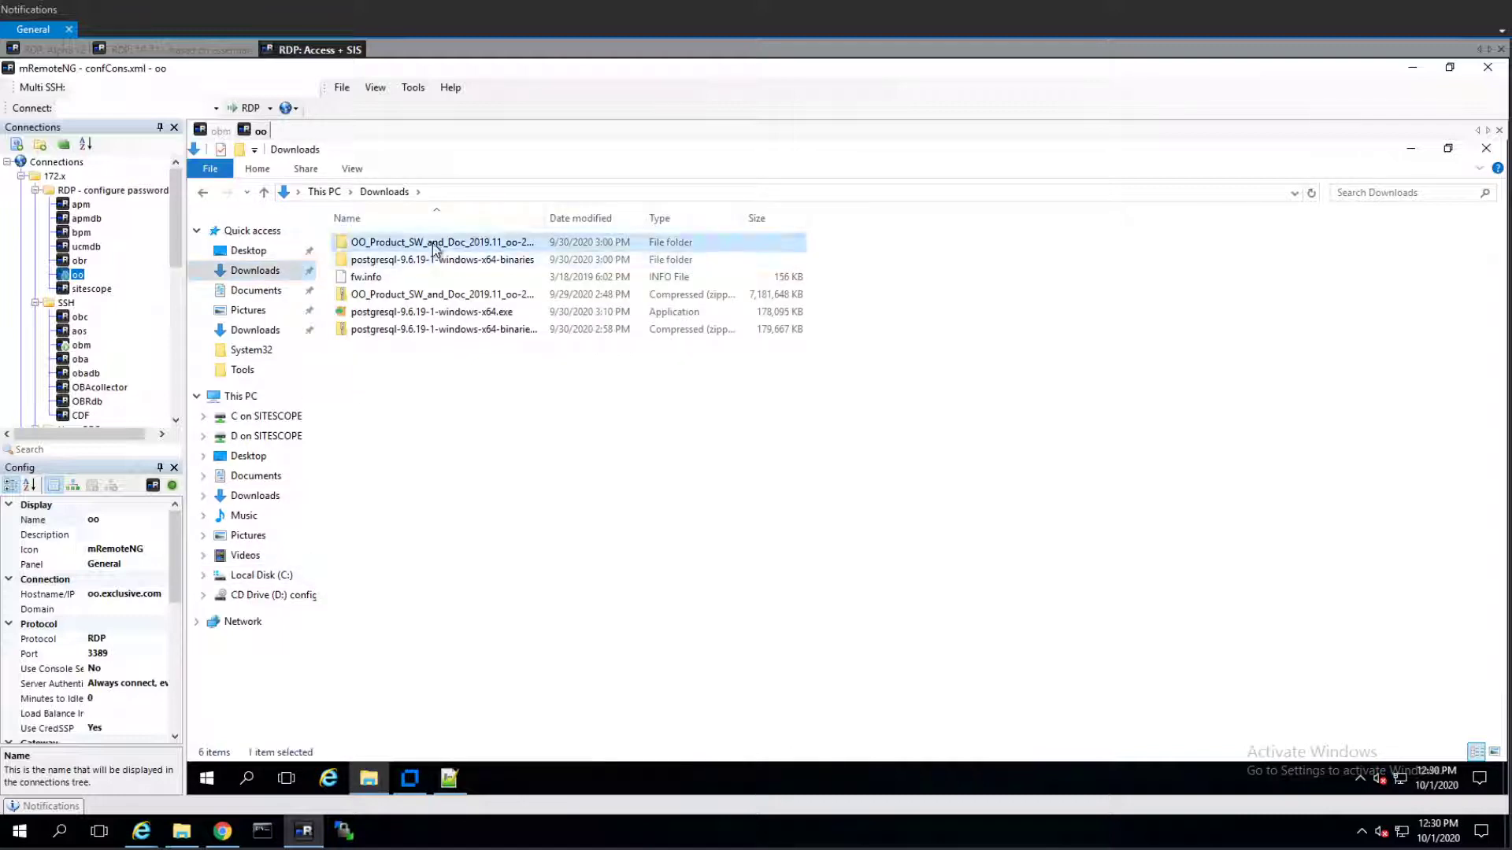
pyautogui.doubleClick(434, 244)
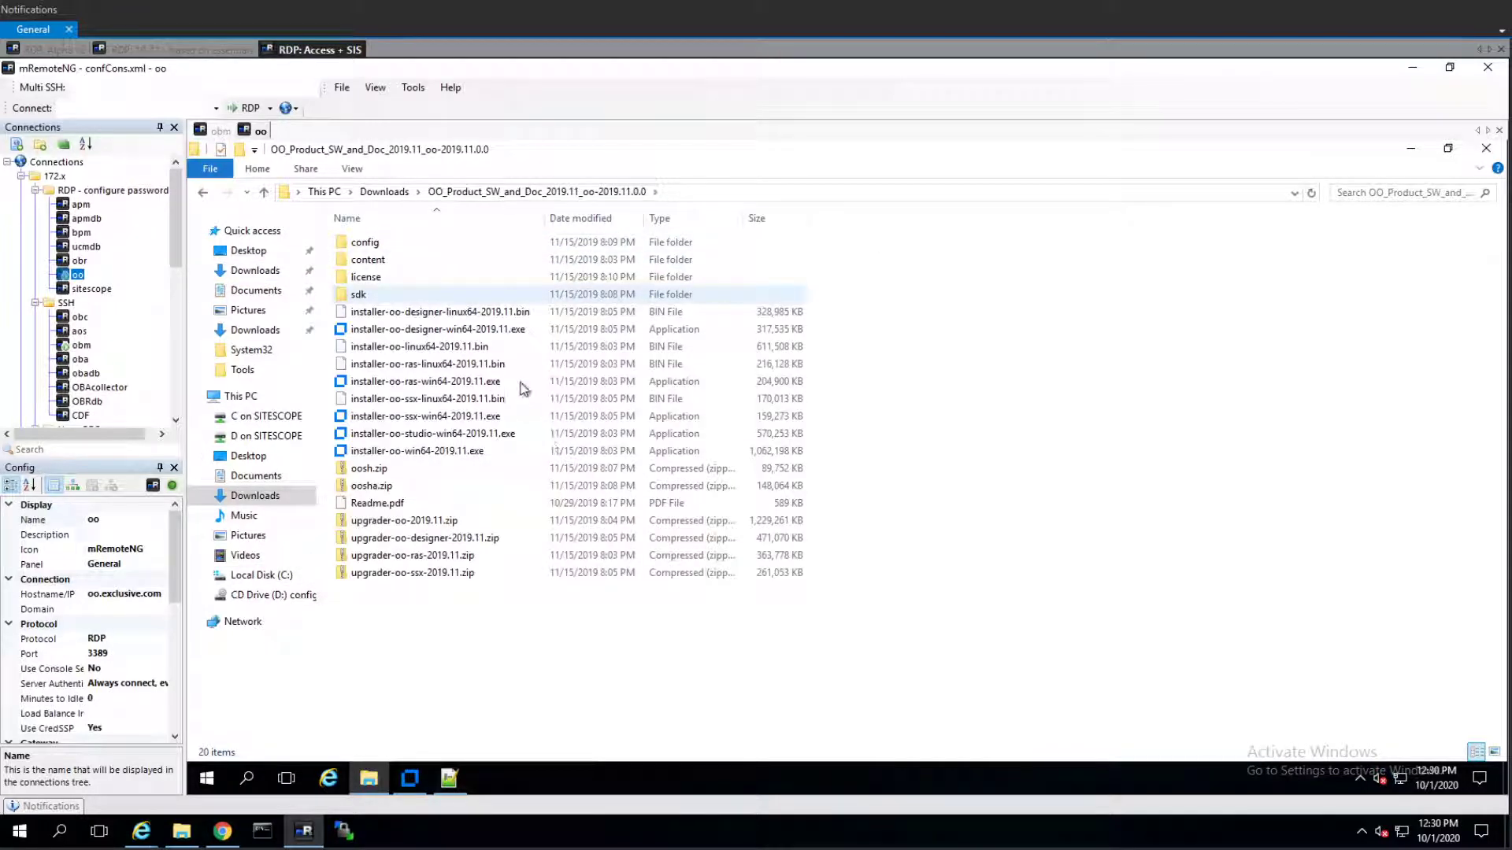
pyautogui.click(421, 786)
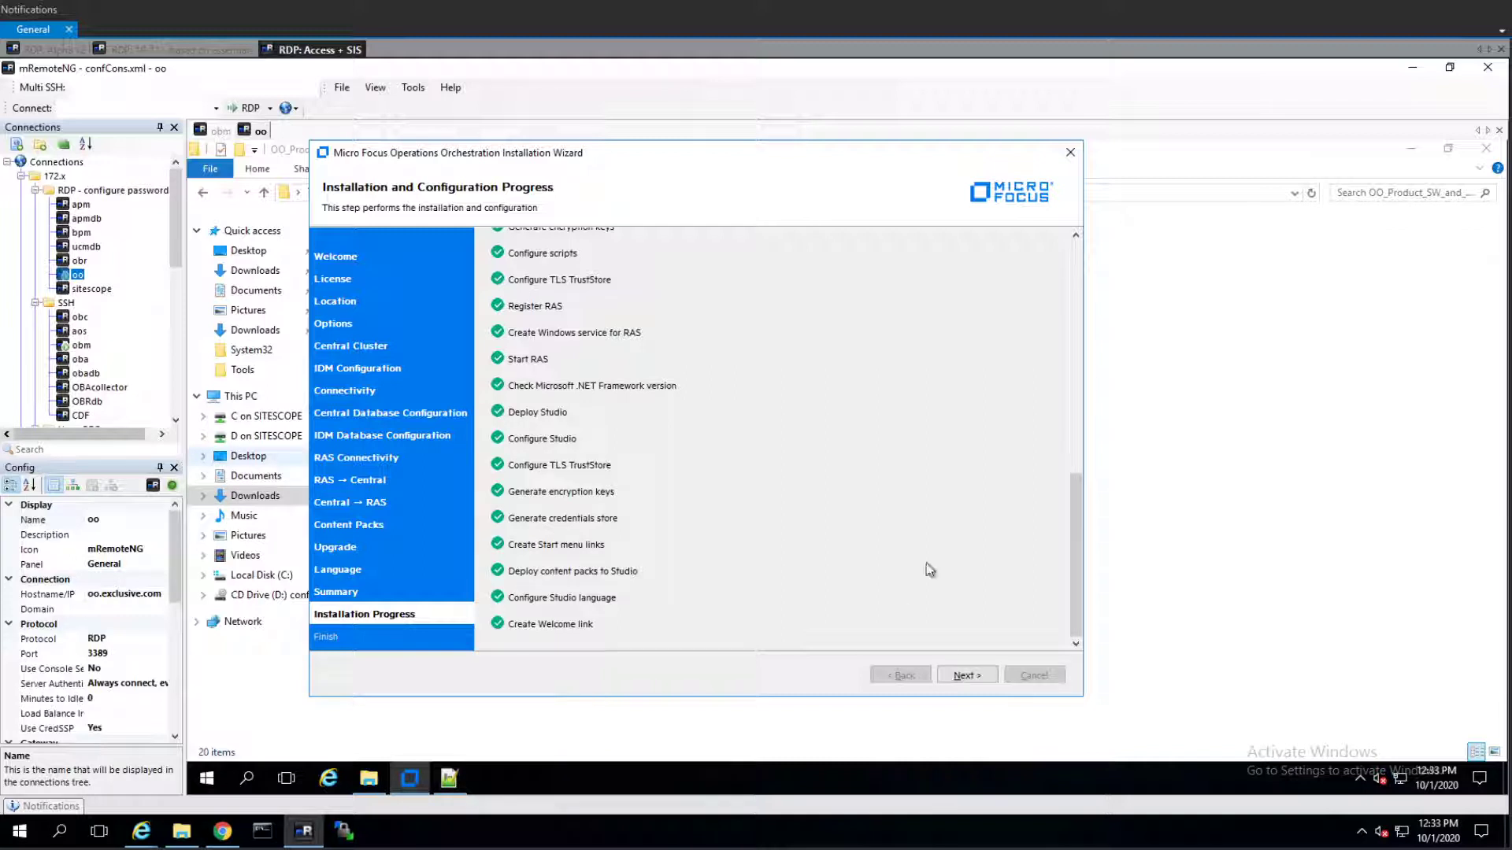
# Finish the OO installation with Launch Studio and Open Welcome page both unchecked.
pyautogui.click(969, 676)
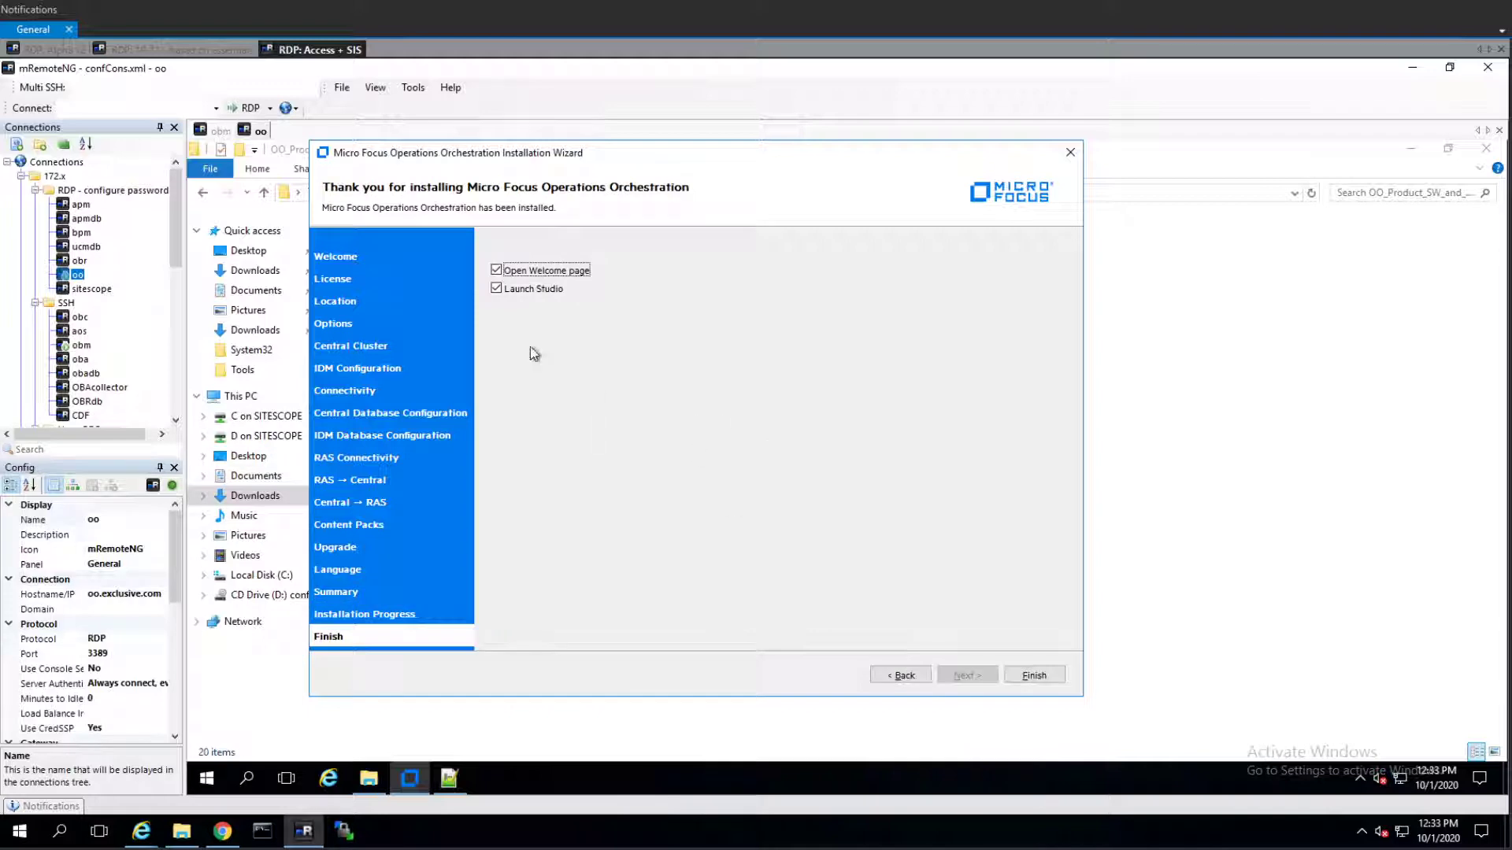
pyautogui.click(550, 289)
pyautogui.click(553, 272)
pyautogui.click(1034, 676)
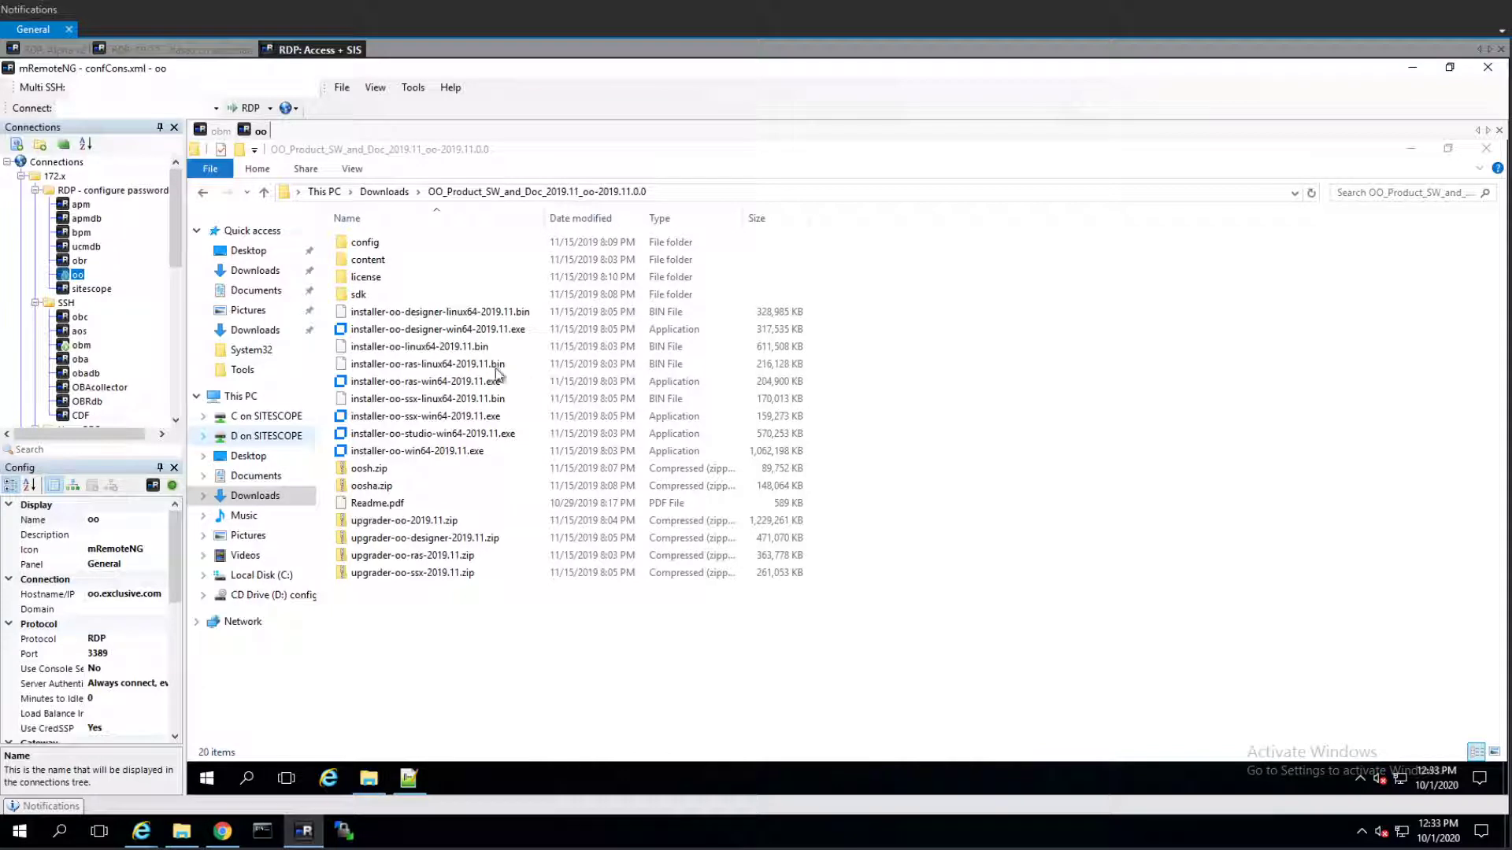
# Launch installer-oo-designer-win64-2019.11.exe and move its setup window so the footer is visible.
pyautogui.doubleClick(455, 331)
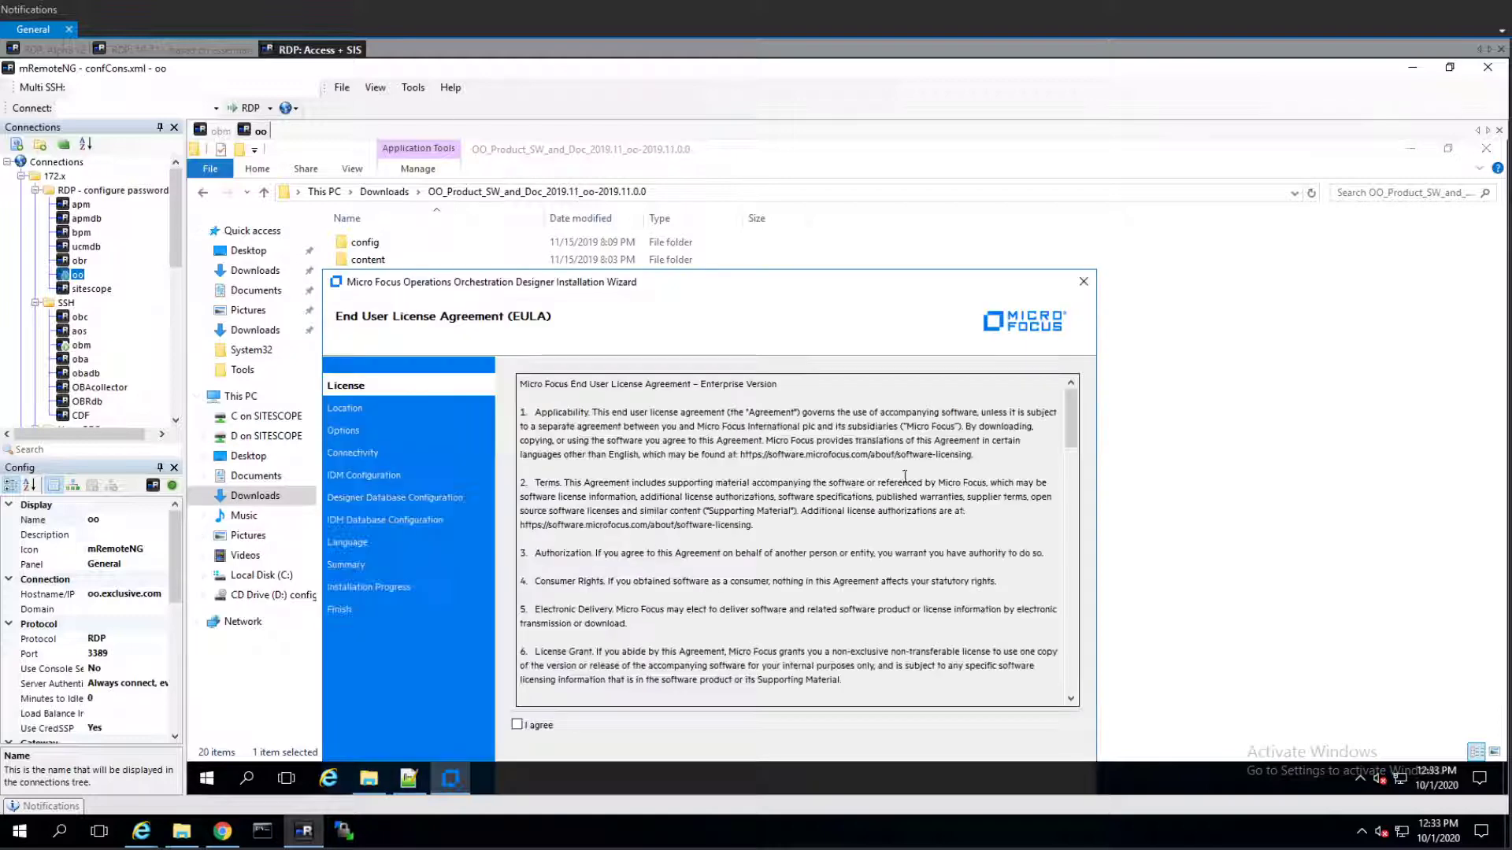
pyautogui.moveTo(864, 289); pyautogui.dragTo(816, 172)
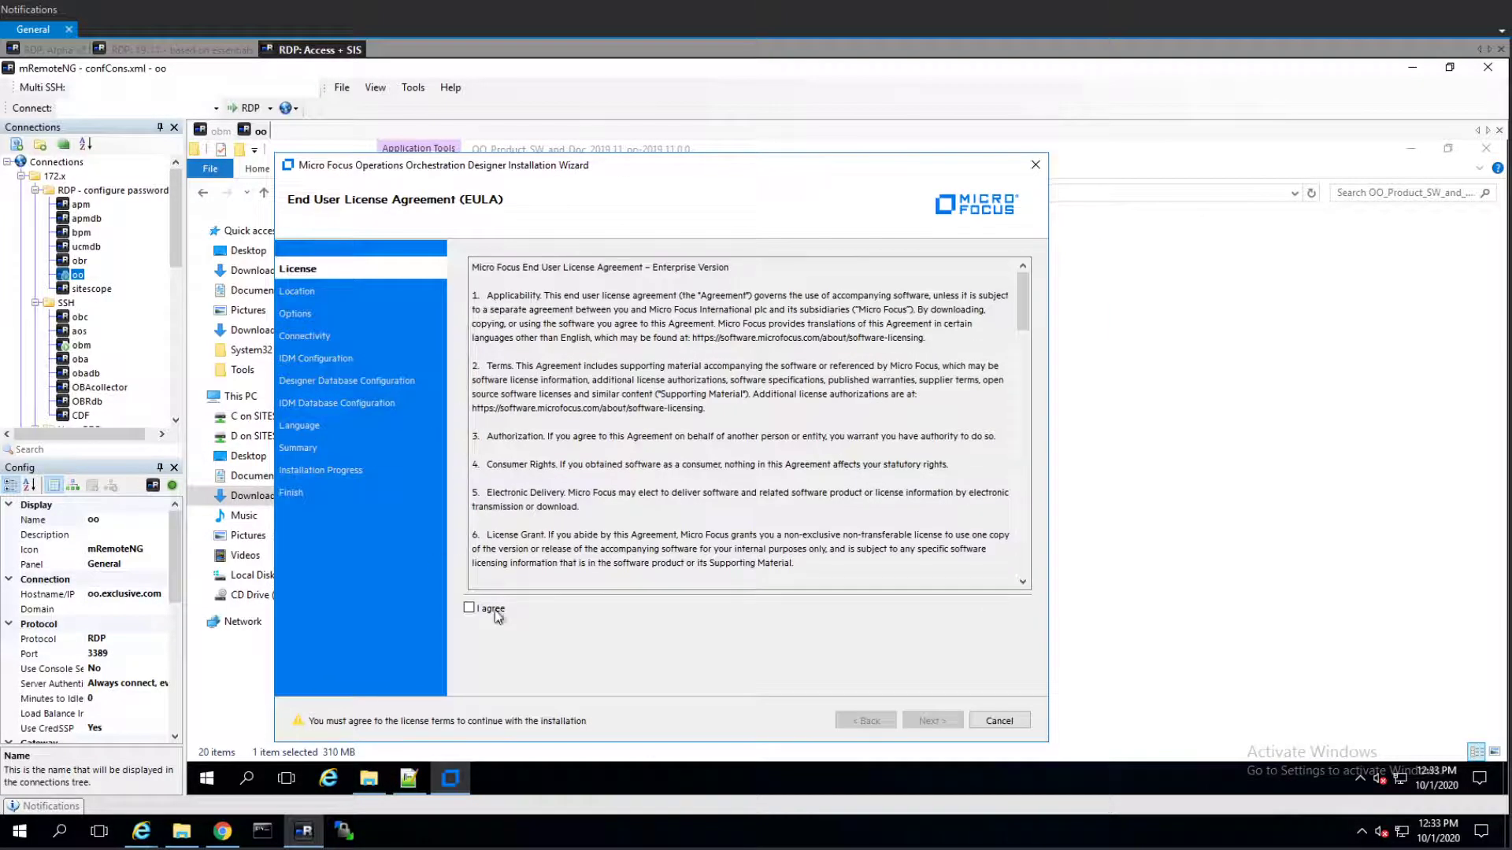
# Accept the Designer licence, create the installation folder, and keep the default components.
pyautogui.click(494, 611)
pyautogui.click(931, 721)
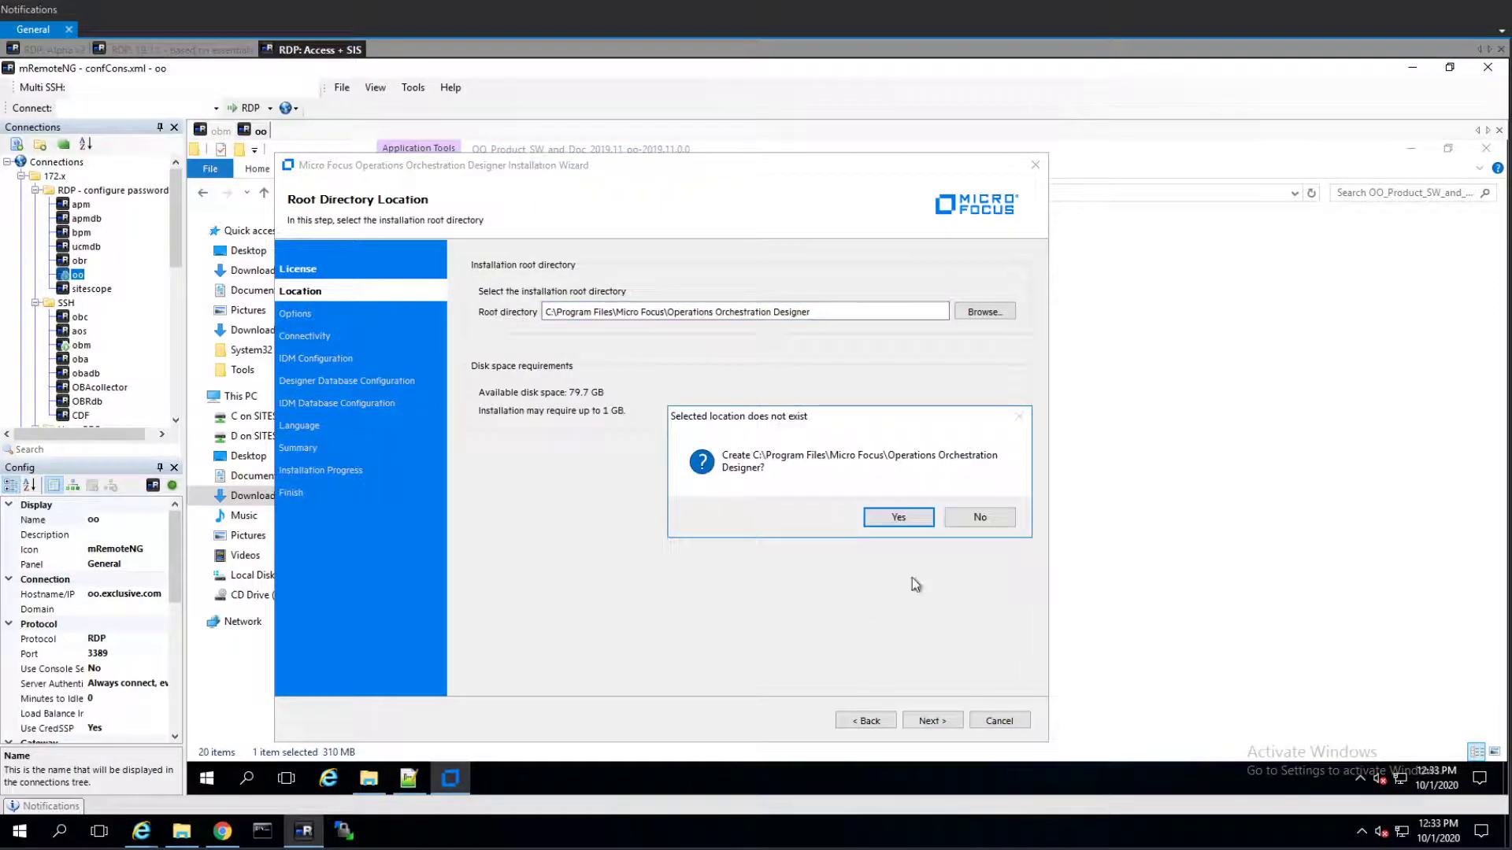
pyautogui.click(903, 516)
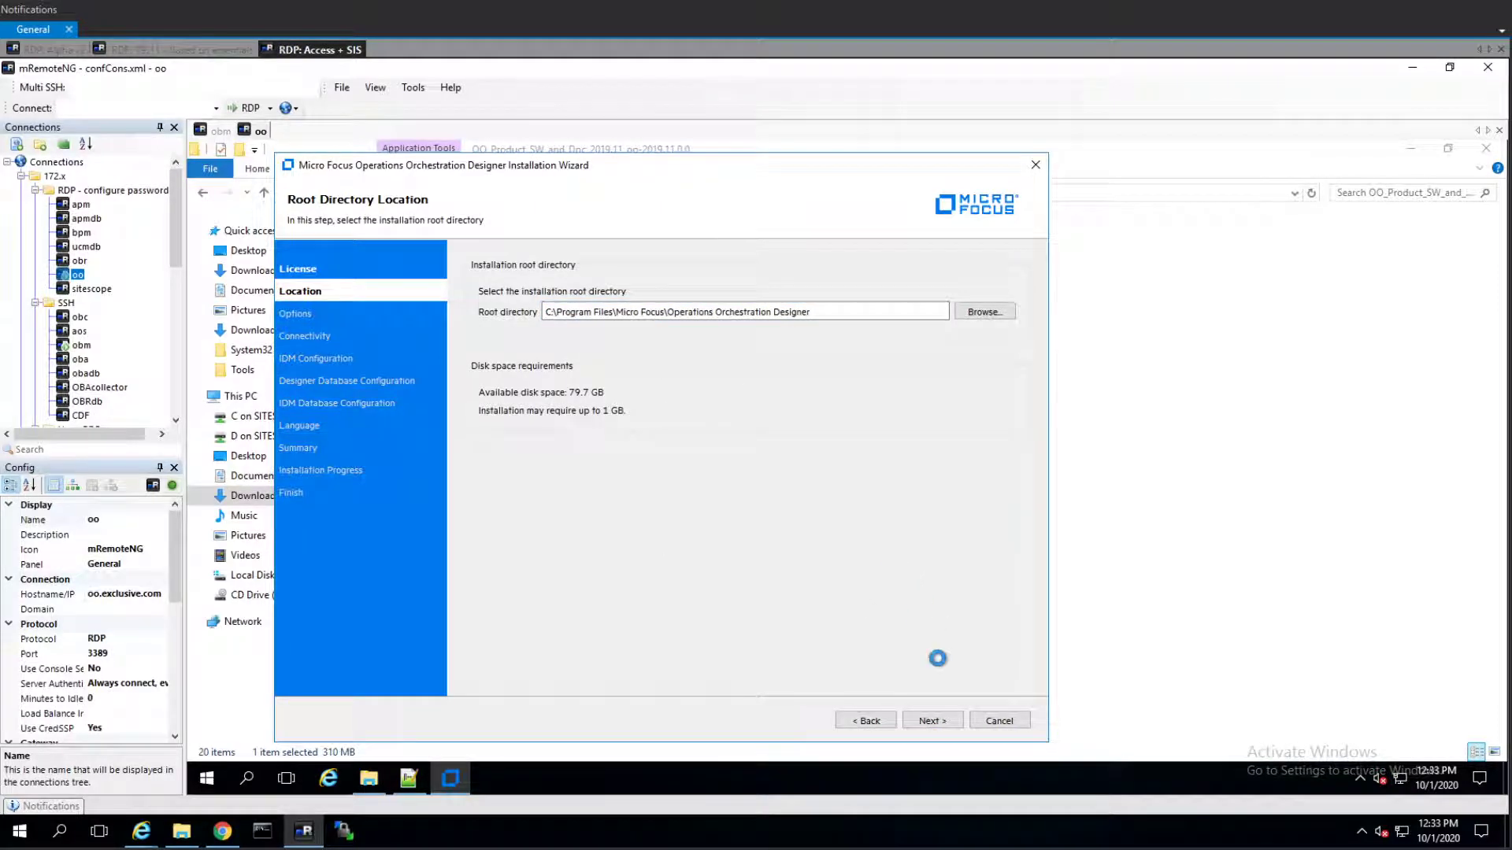
pyautogui.click(933, 721)
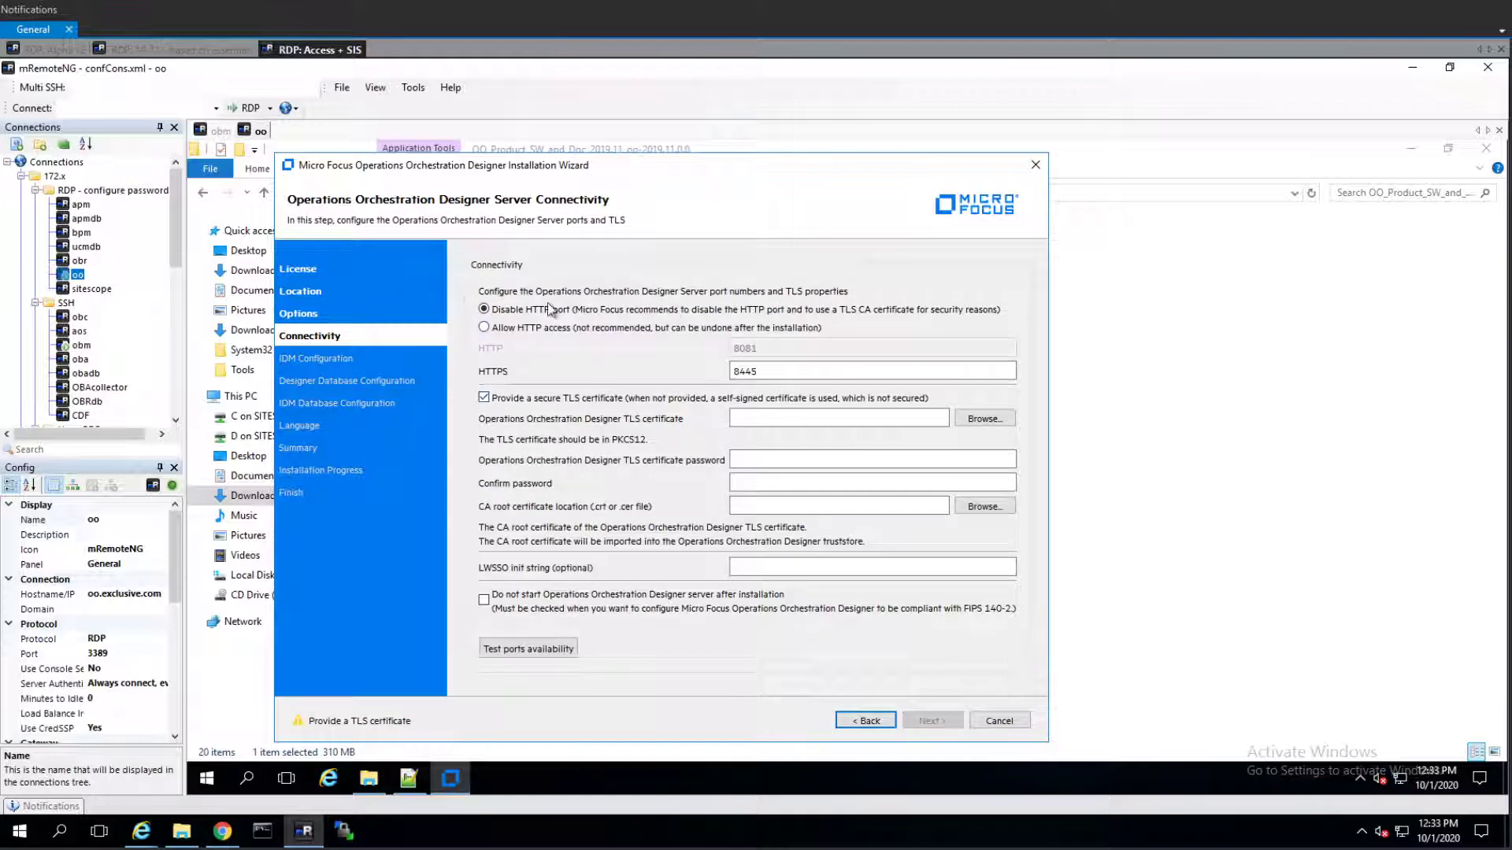
# Use a self-signed certificate instead of TLS and pass the HTTPS 8445 port availability test.
pyautogui.click(485, 399)
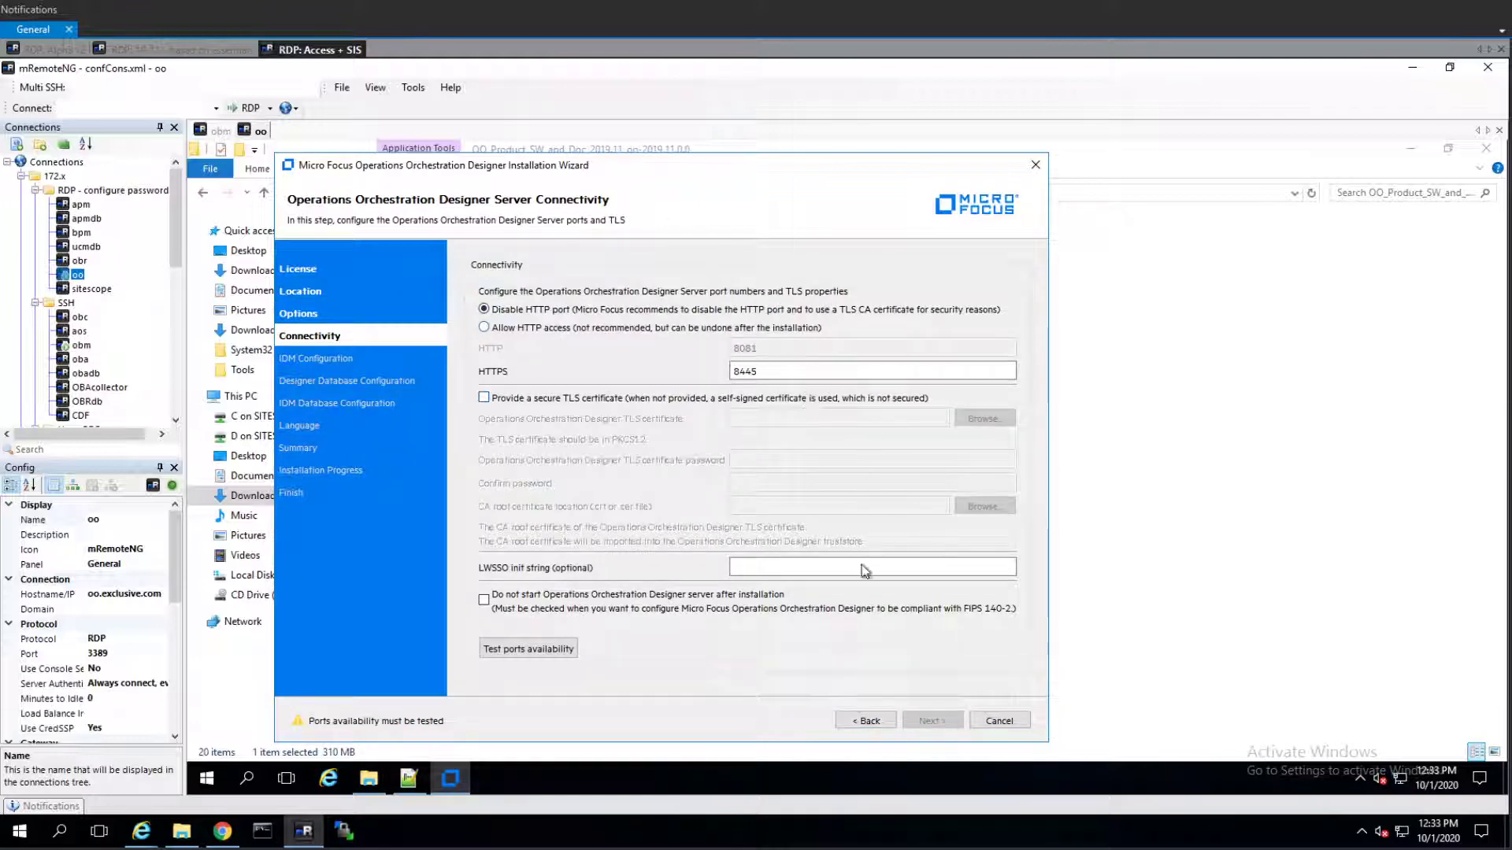
pyautogui.click(549, 401)
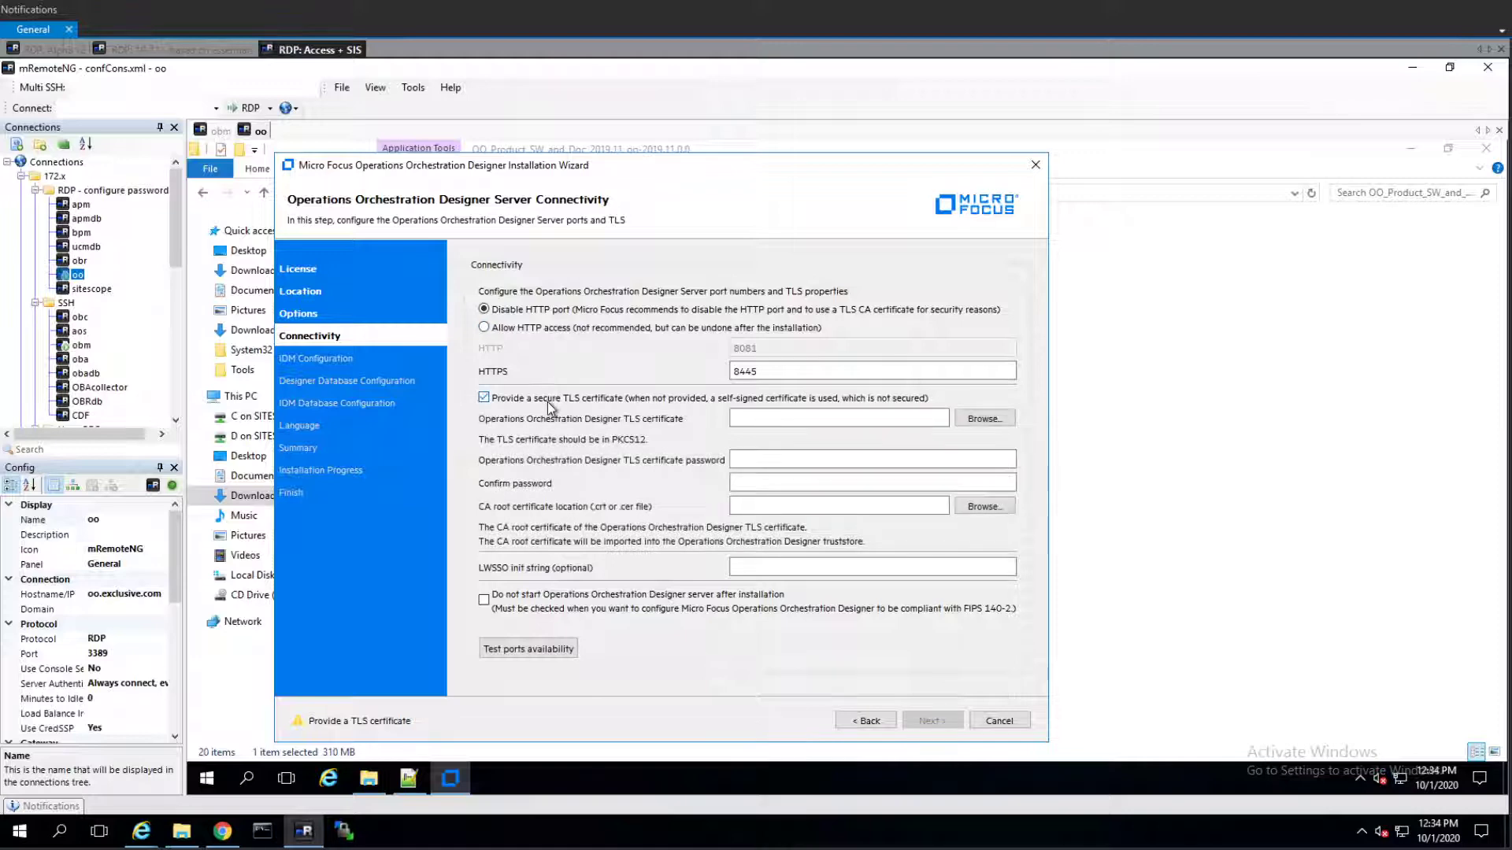
pyautogui.click(549, 403)
pyautogui.click(526, 640)
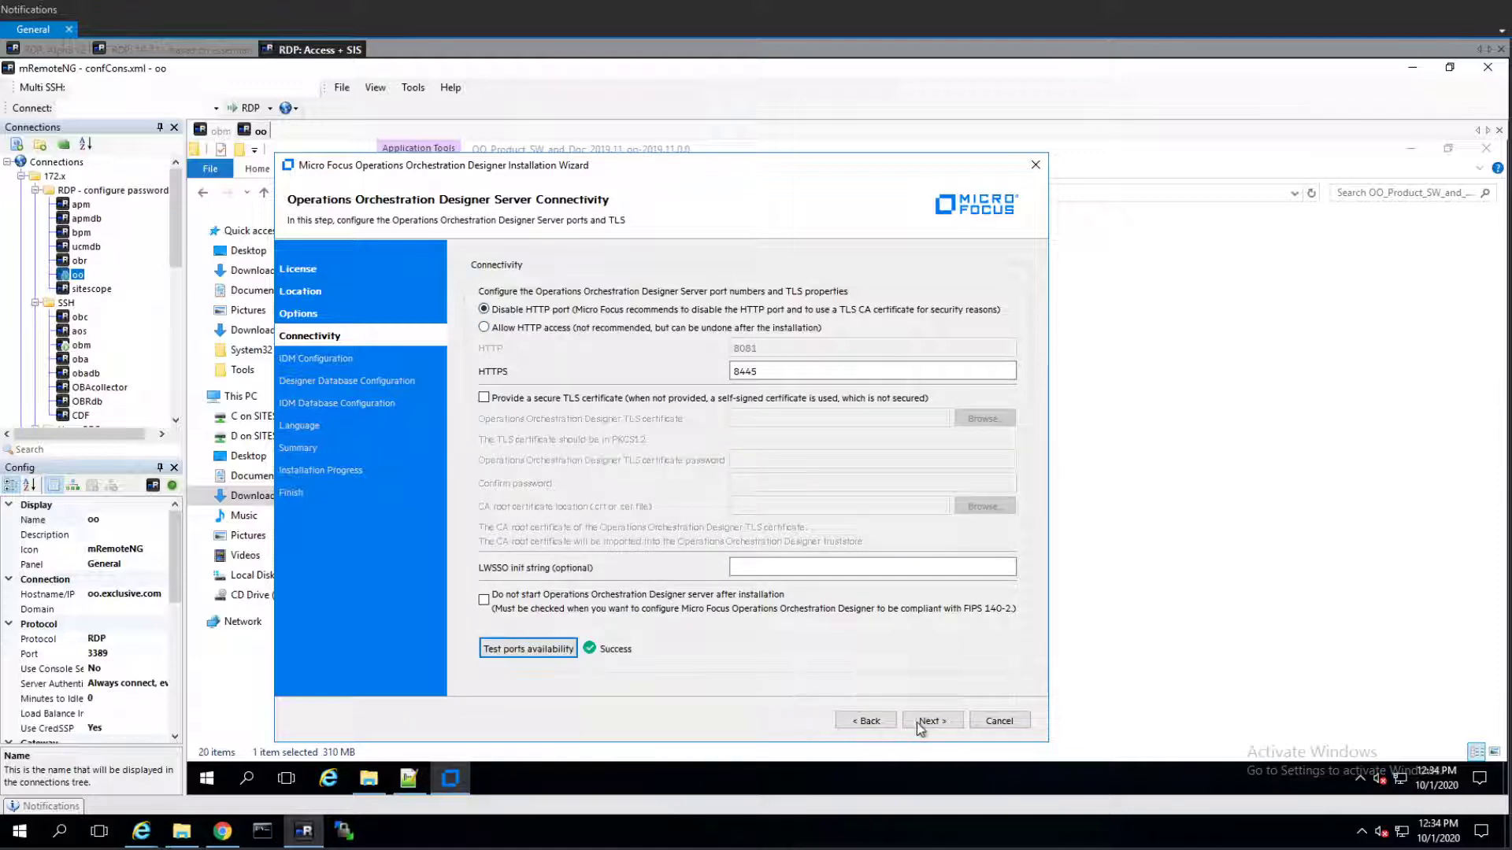
pyautogui.click(920, 721)
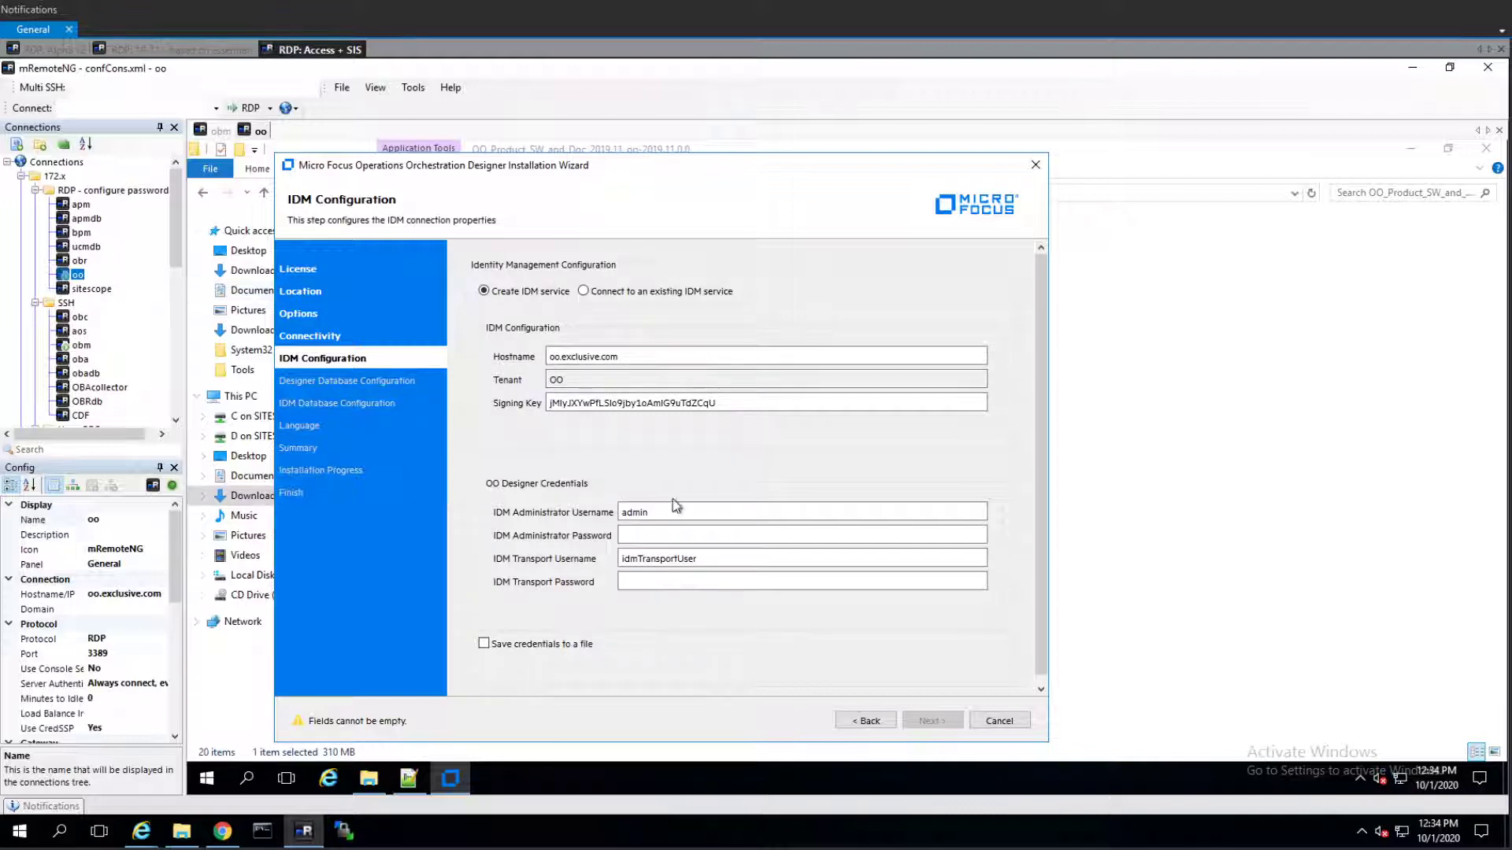
# Paste the IDM administrator and IDM transport passwords for the new IDM service.
pyautogui.click(643, 539)
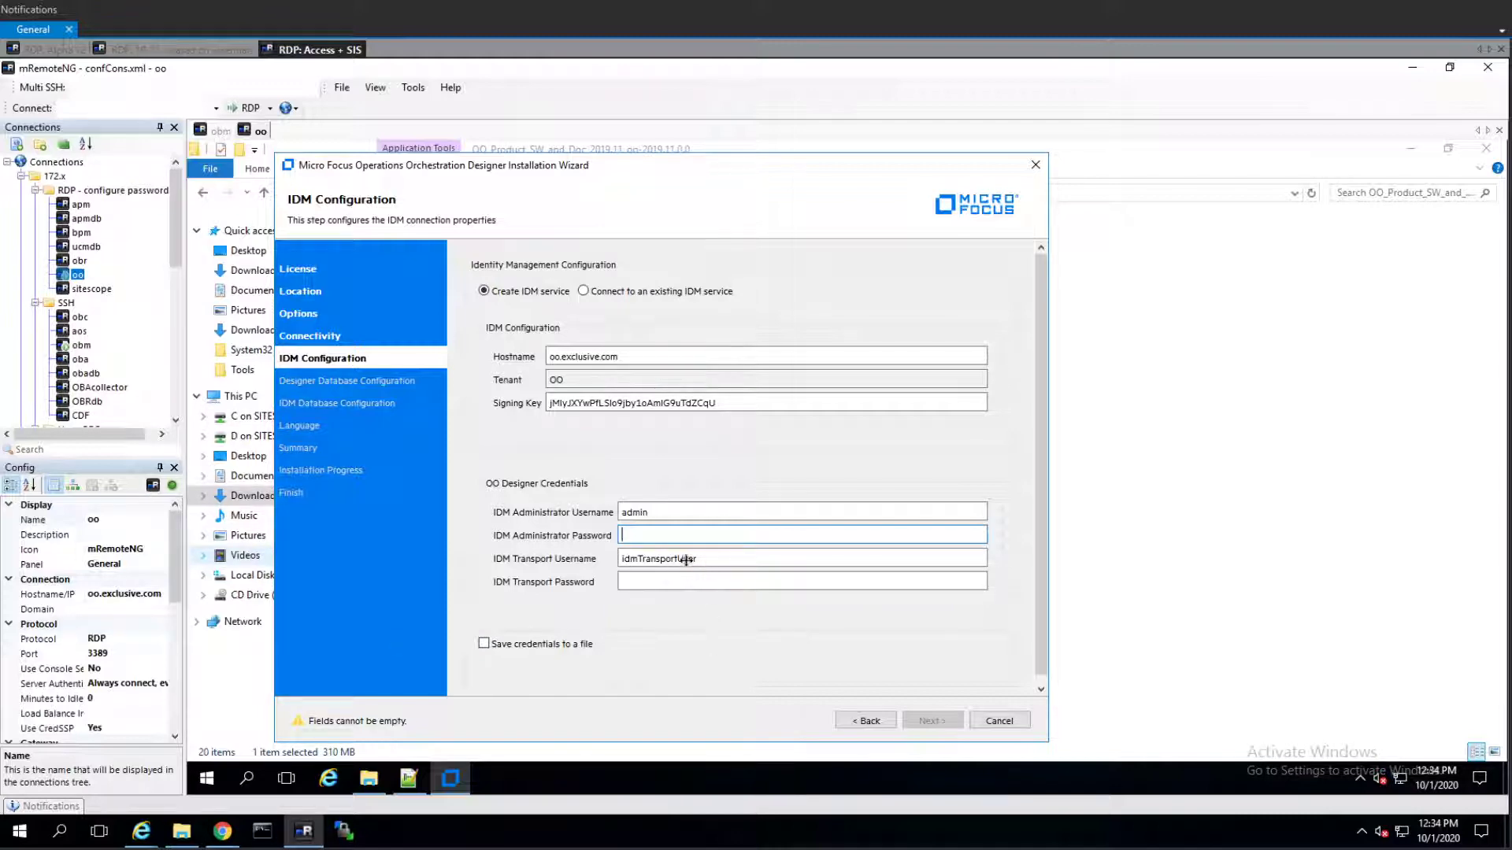
pyautogui.hotkey('ctrl', 'v')
pyautogui.click(637, 581)
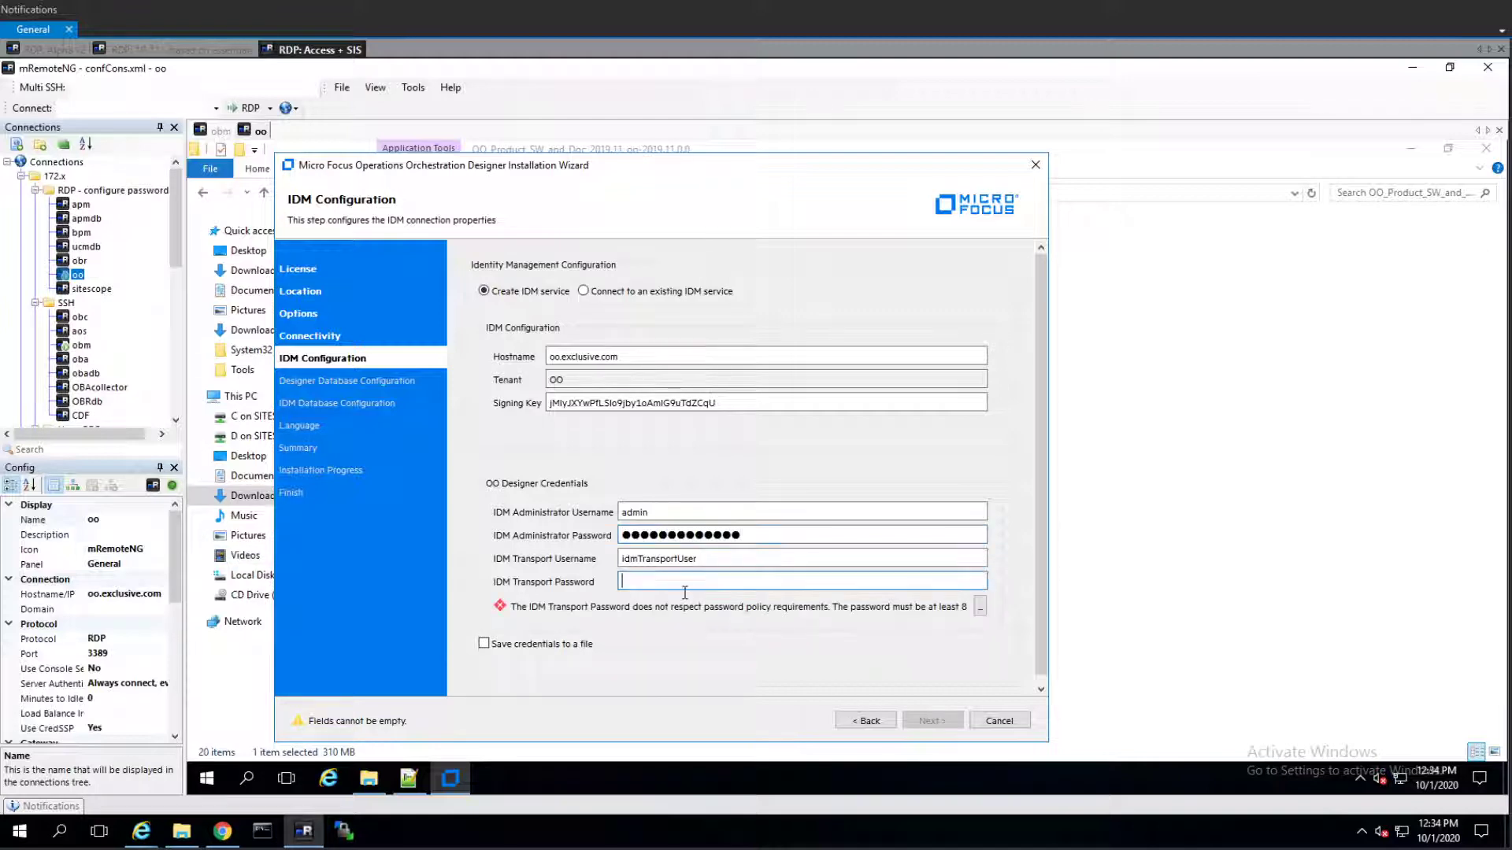
pyautogui.hotkey('ctrl', 'v')
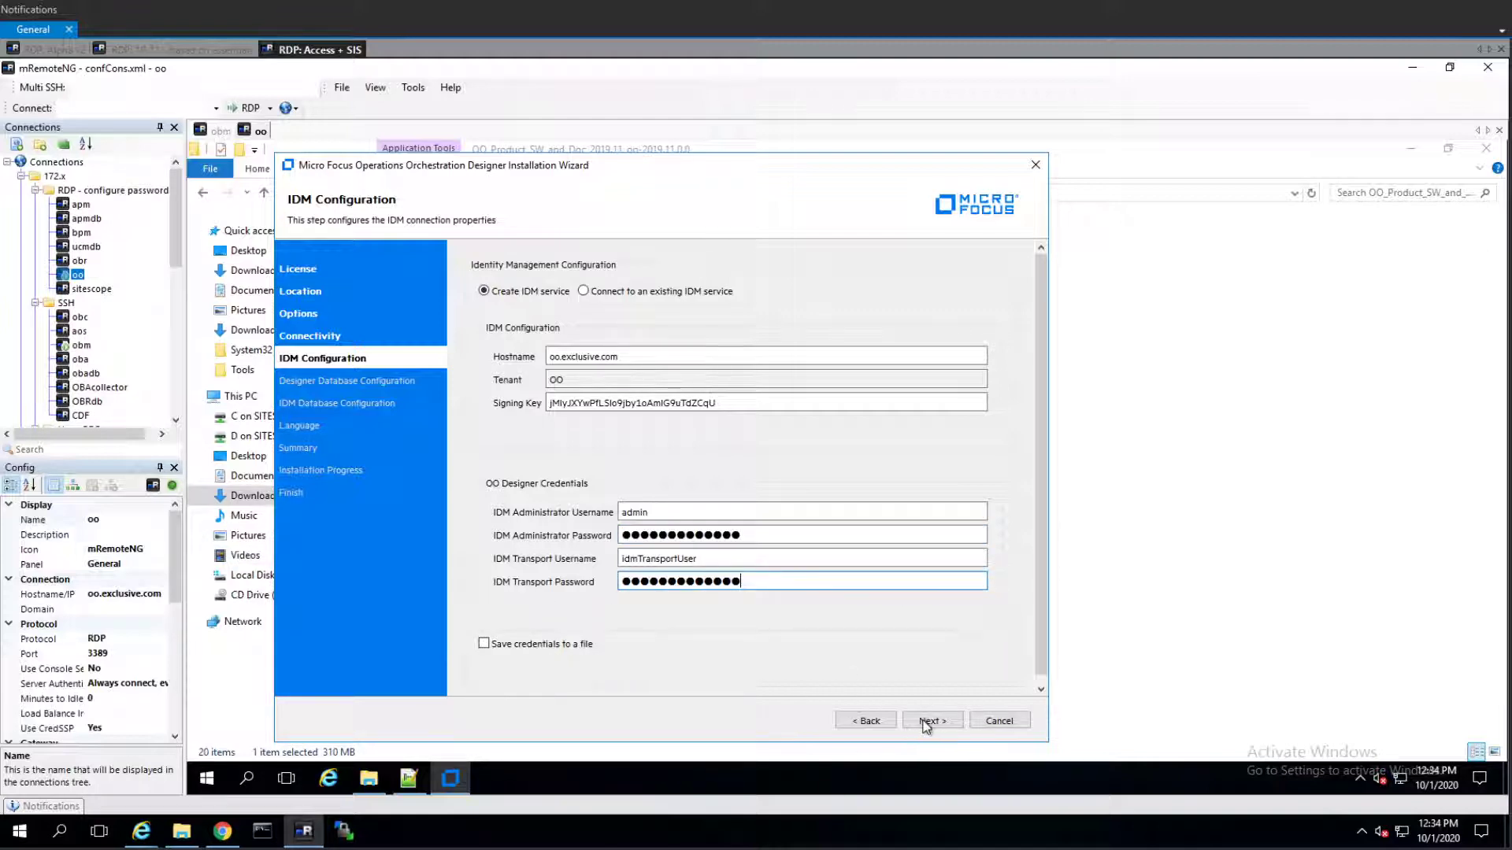
pyautogui.click(929, 720)
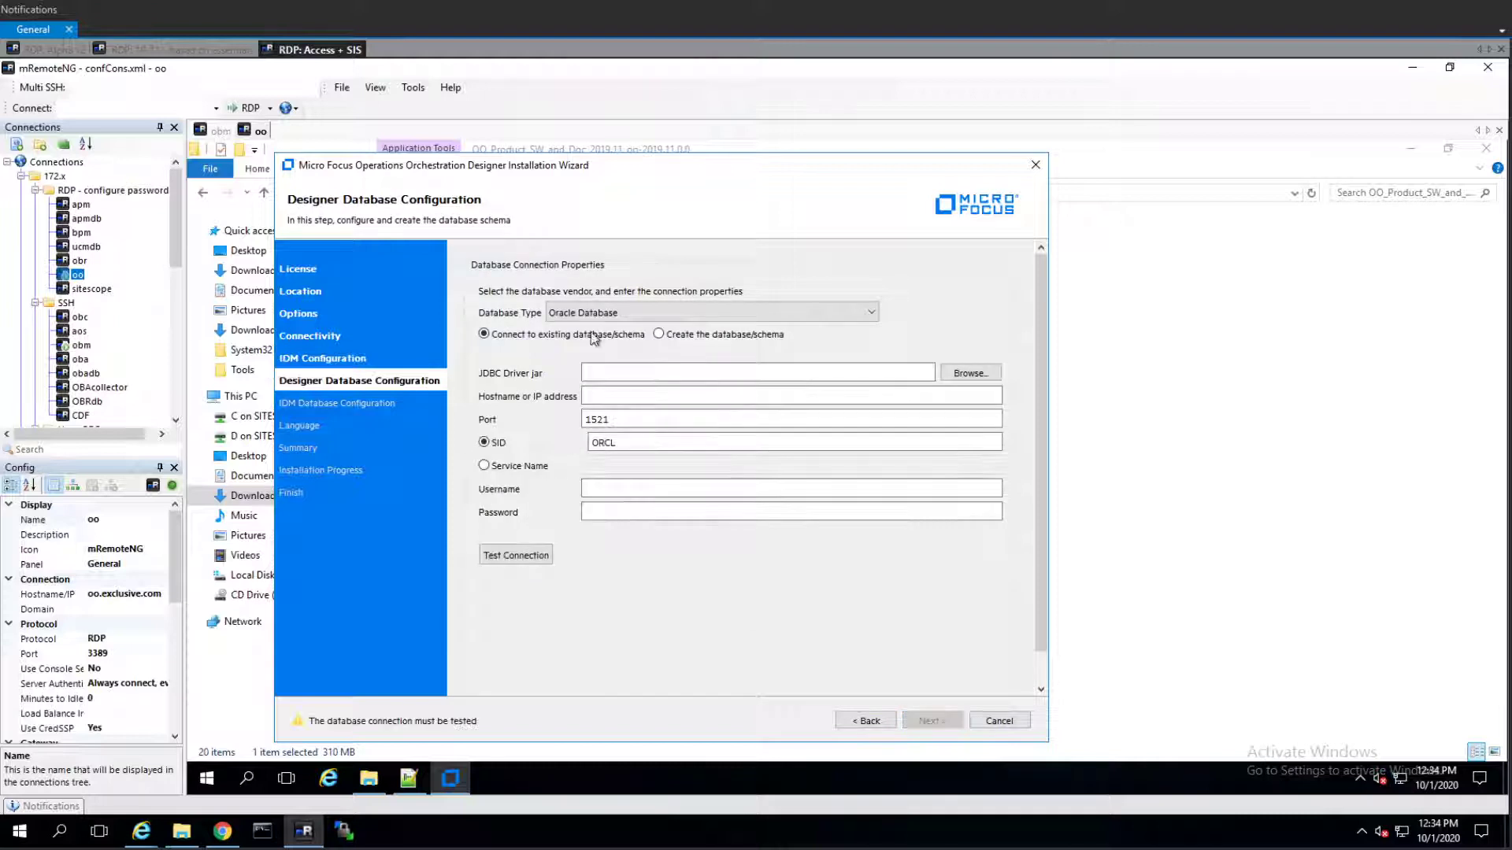
# Choose PostgreSQL, create a new database on localhost named designer with user designer.
pyautogui.click(634, 312)
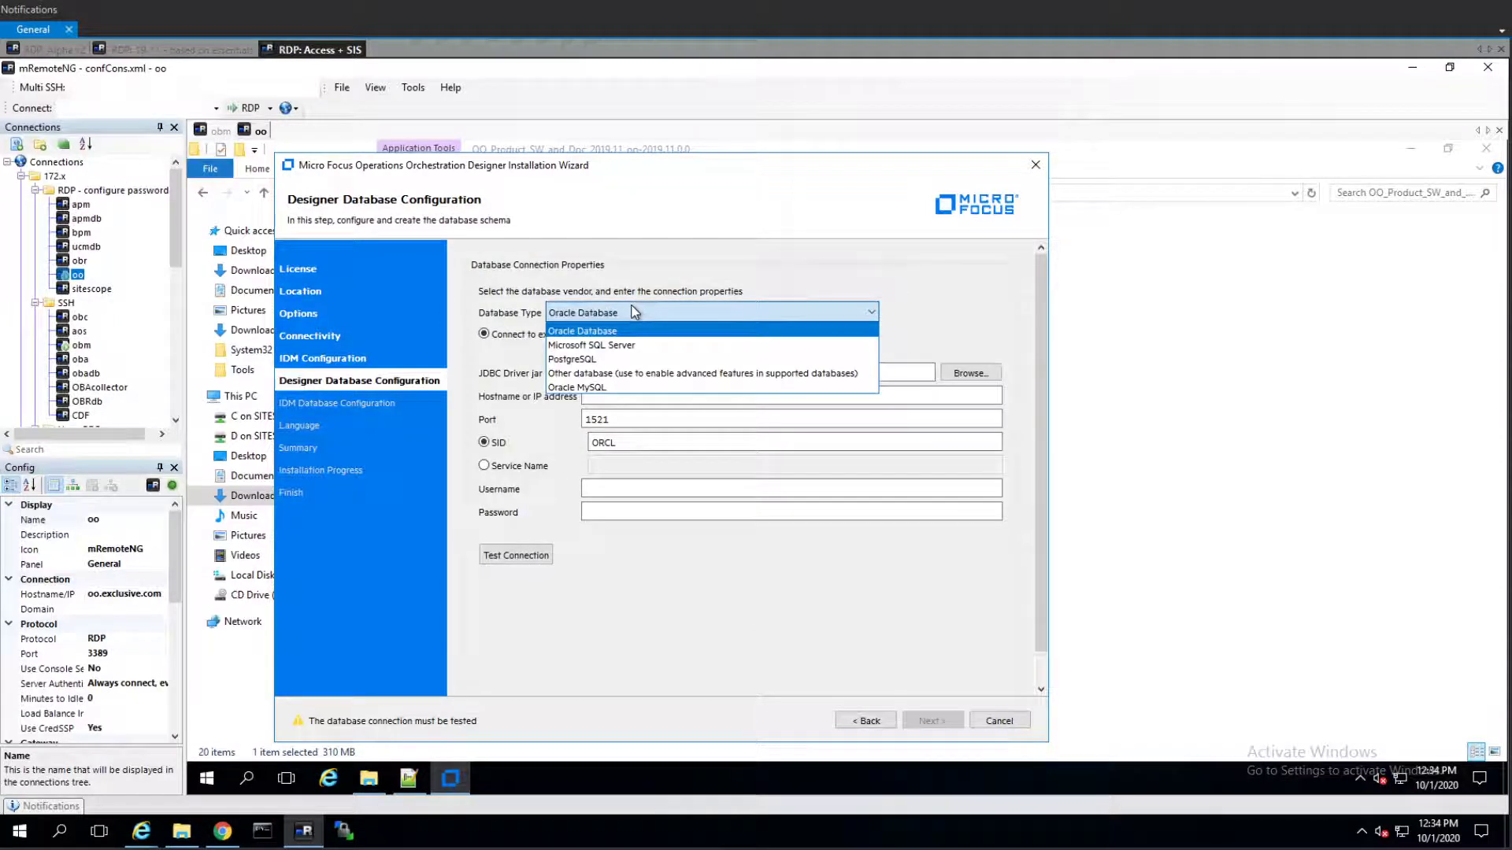
pyautogui.click(600, 360)
pyautogui.click(677, 335)
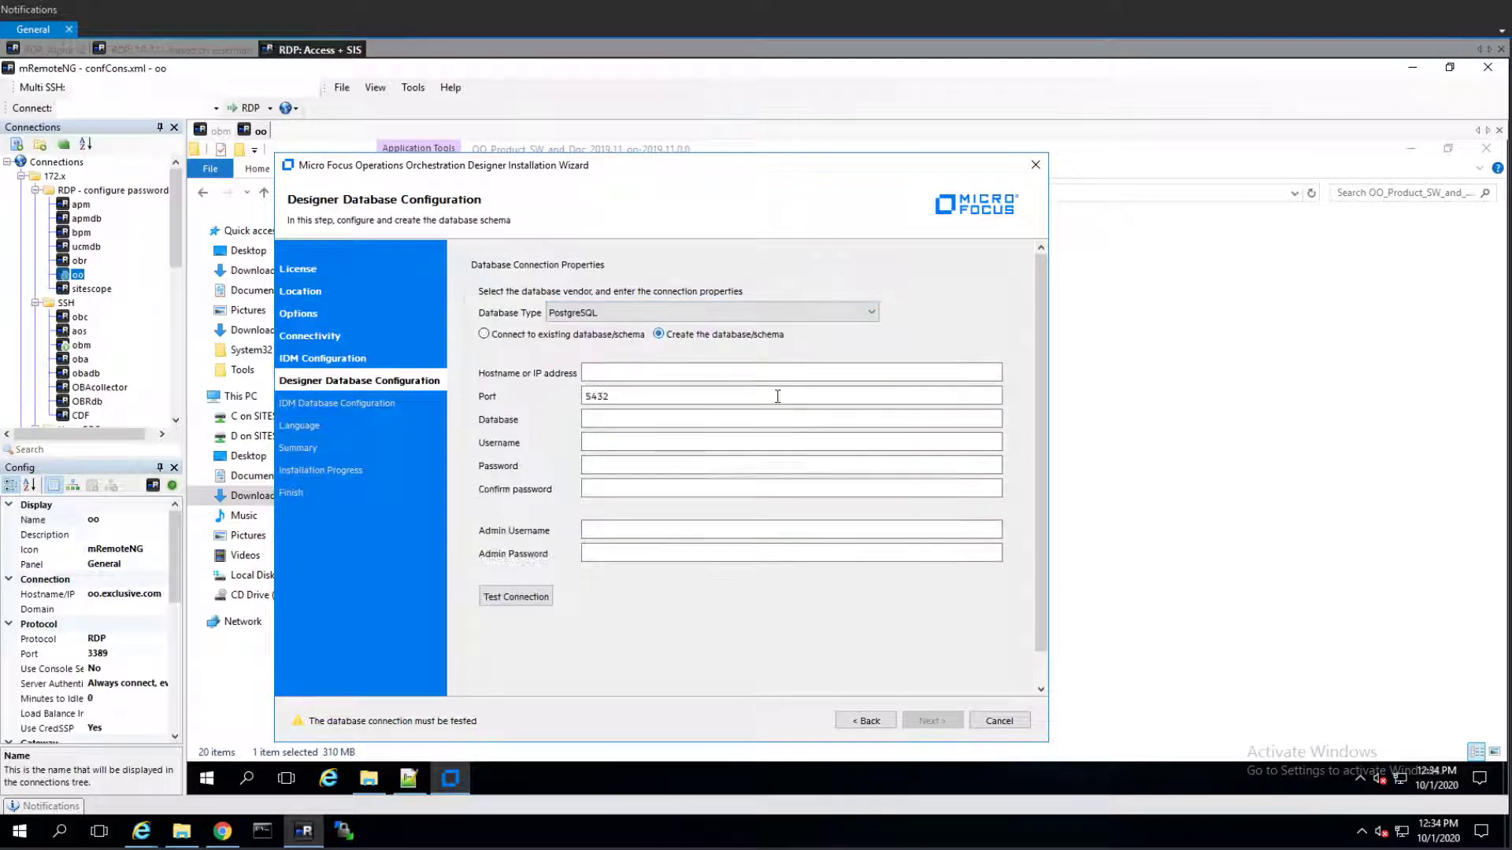
pyautogui.click(657, 376)
pyautogui.write('localhost')
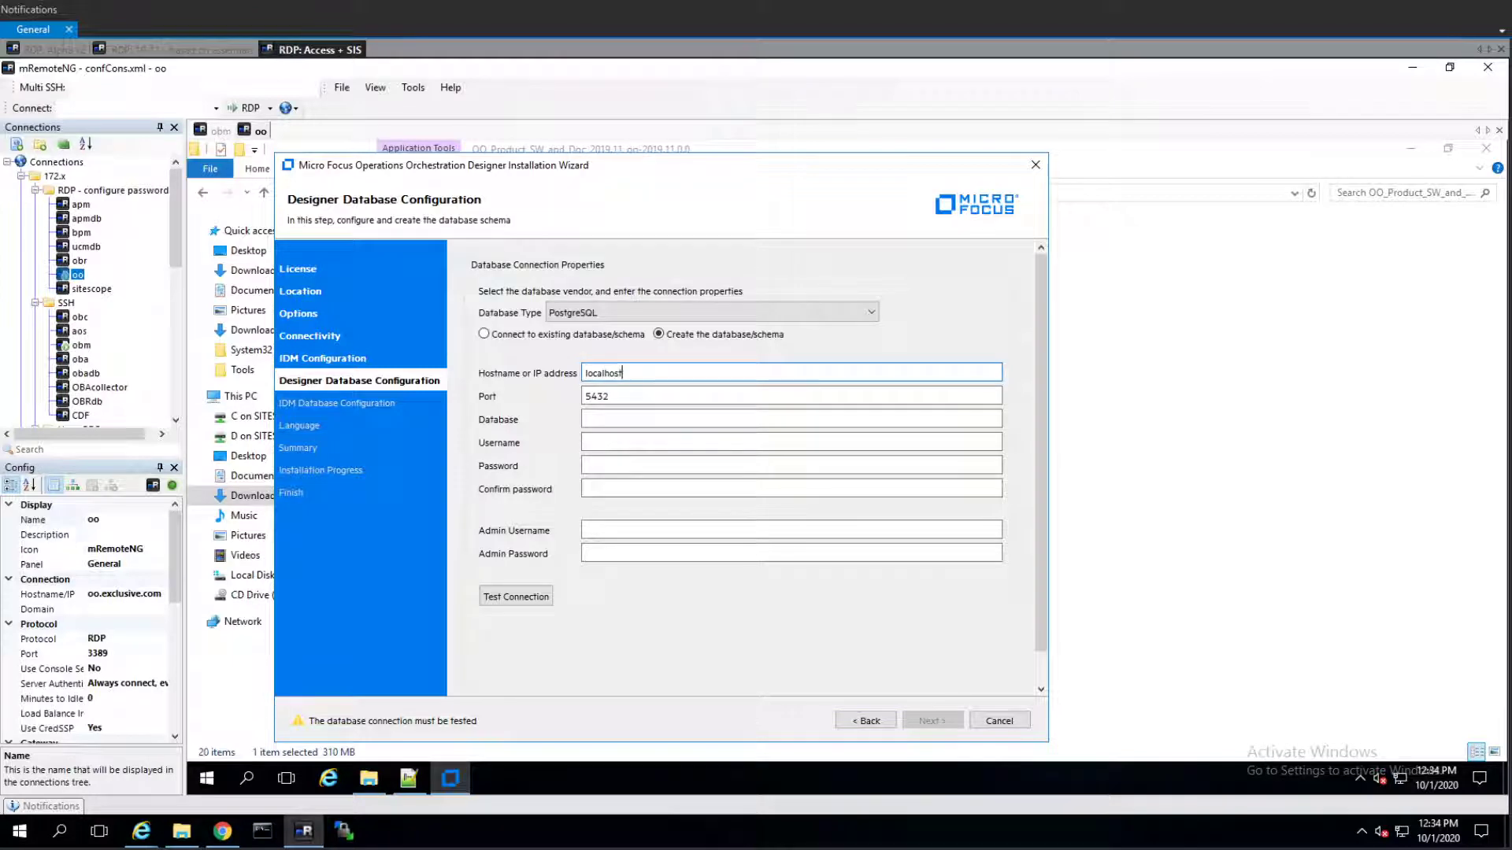
pyautogui.press('Tab')
pyautogui.press('Tab')
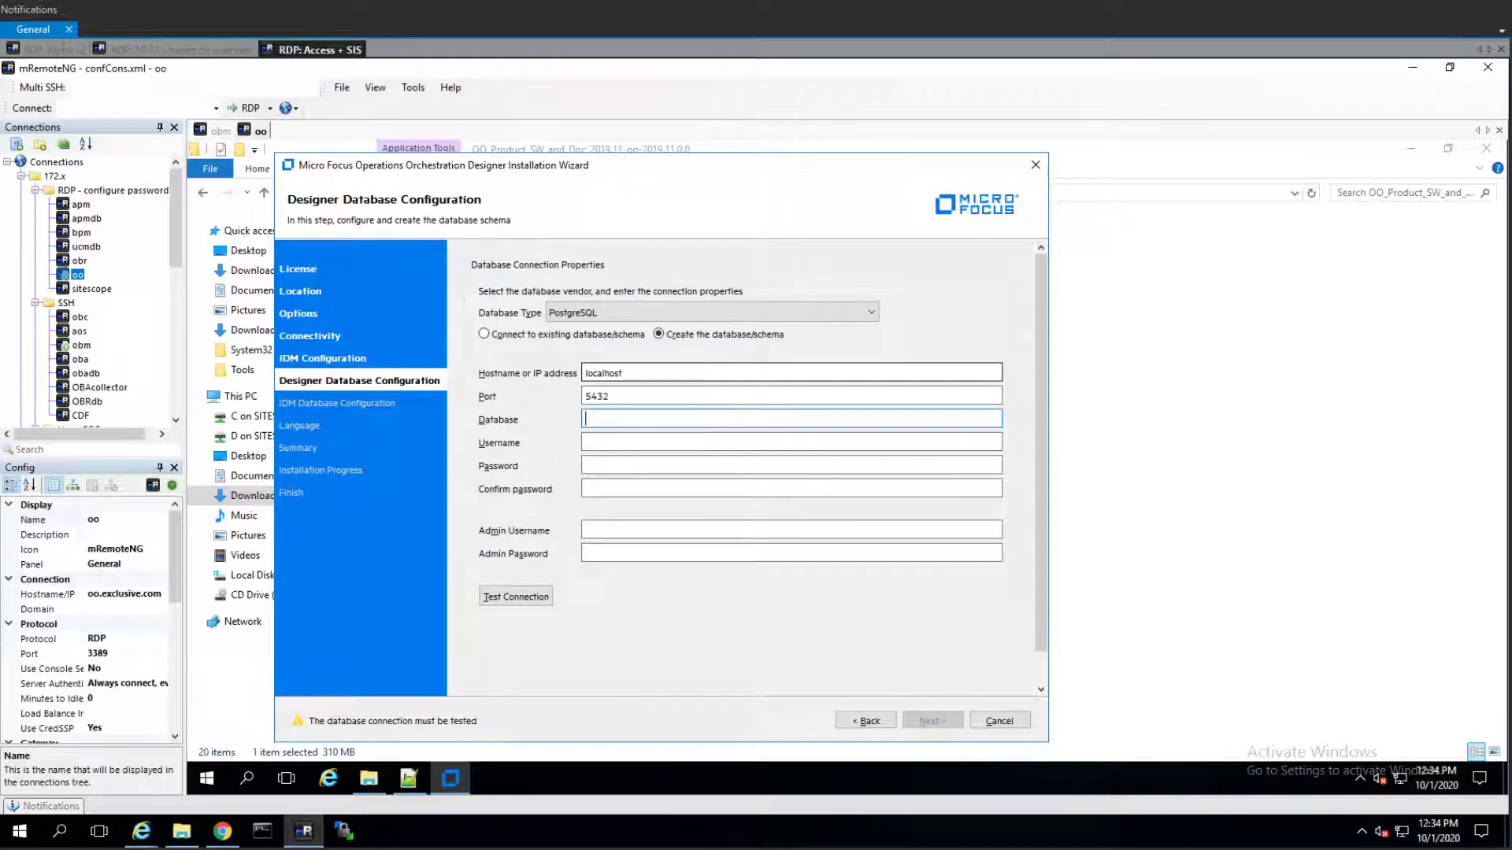
pyautogui.write('designer')
pyautogui.press('Tab')
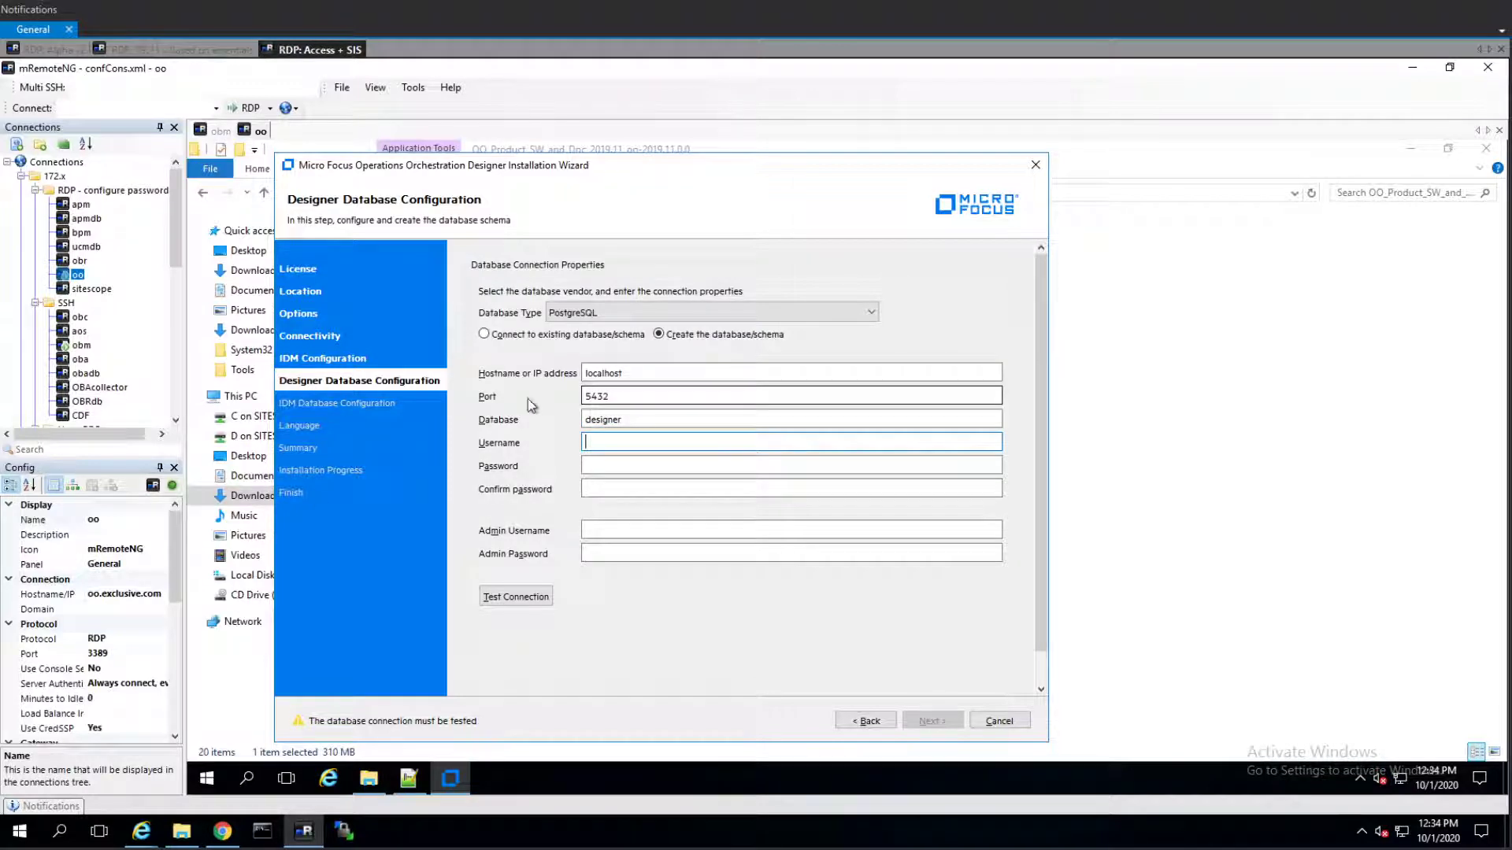
pyautogui.write('o')
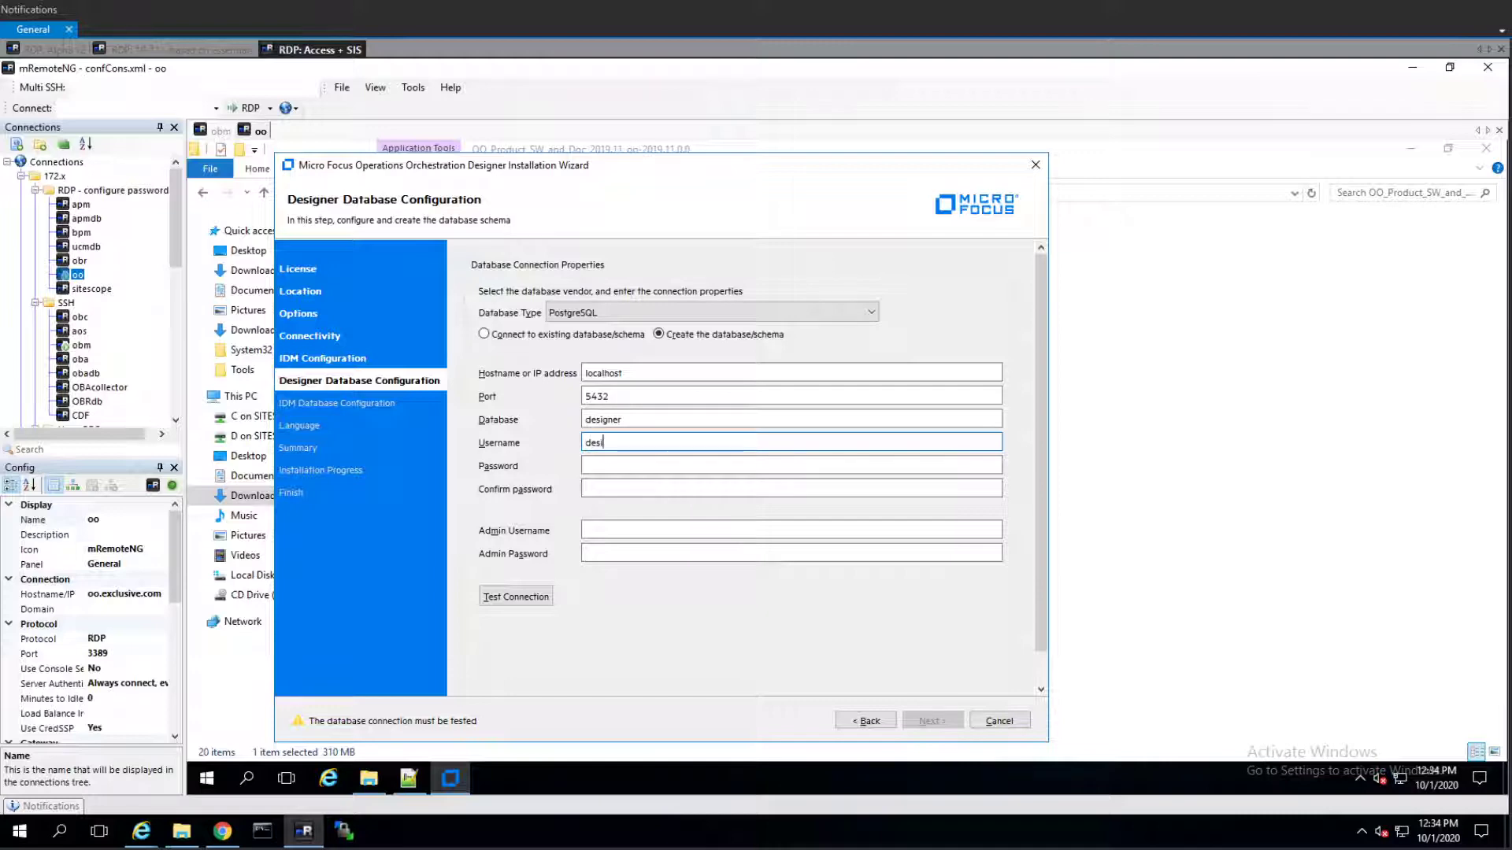
# Enter the designer user's password, admin user postgres with its password, and test the connection.
pyautogui.click(791, 465)
pyautogui.hotkey('ctrl', 'v')
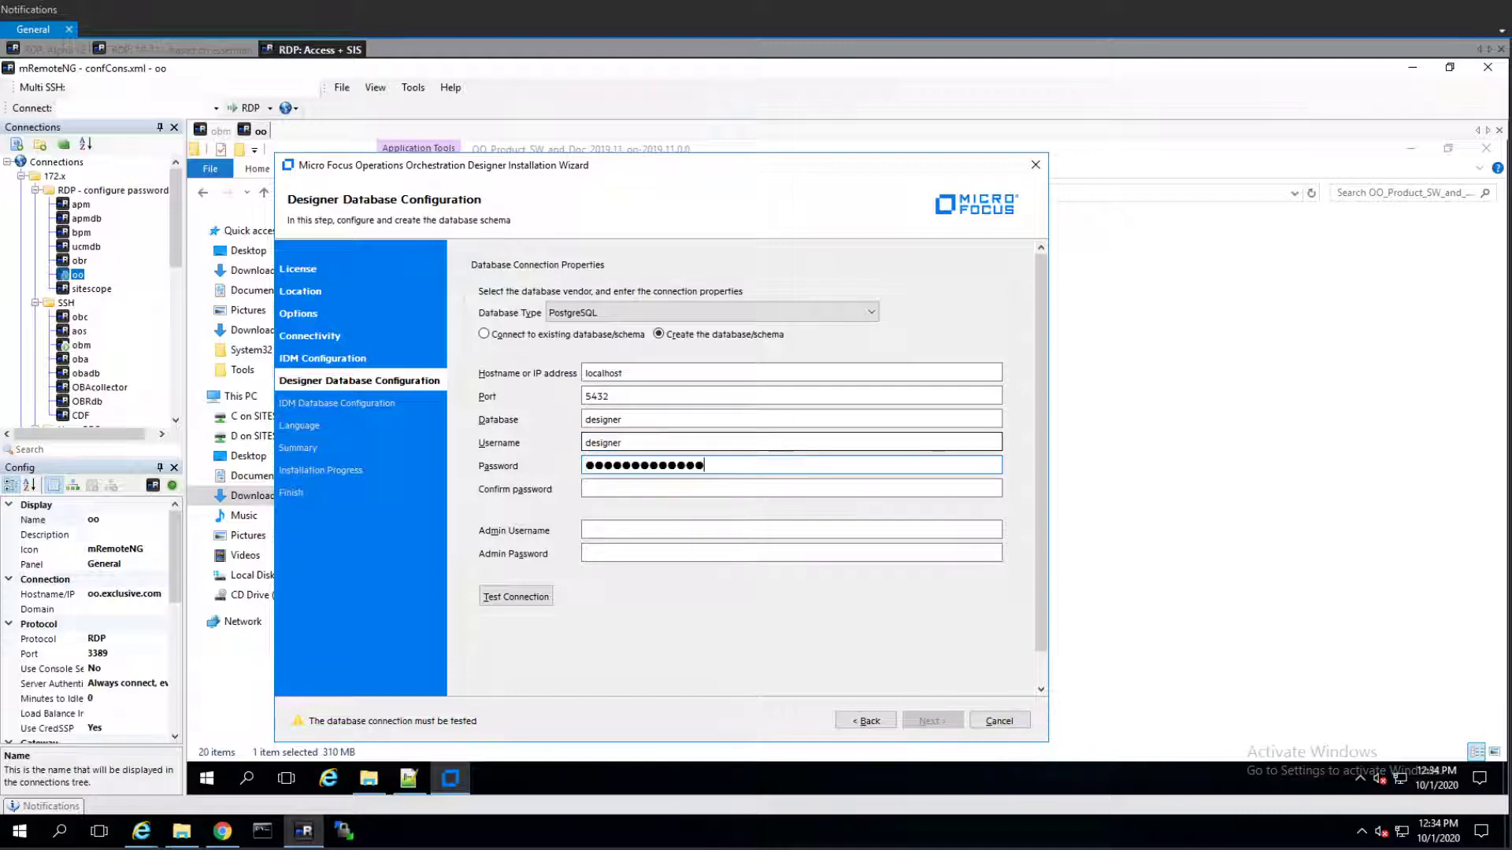
pyautogui.press('Tab')
pyautogui.hotkey('ctrl', 'v')
pyautogui.press('Tab')
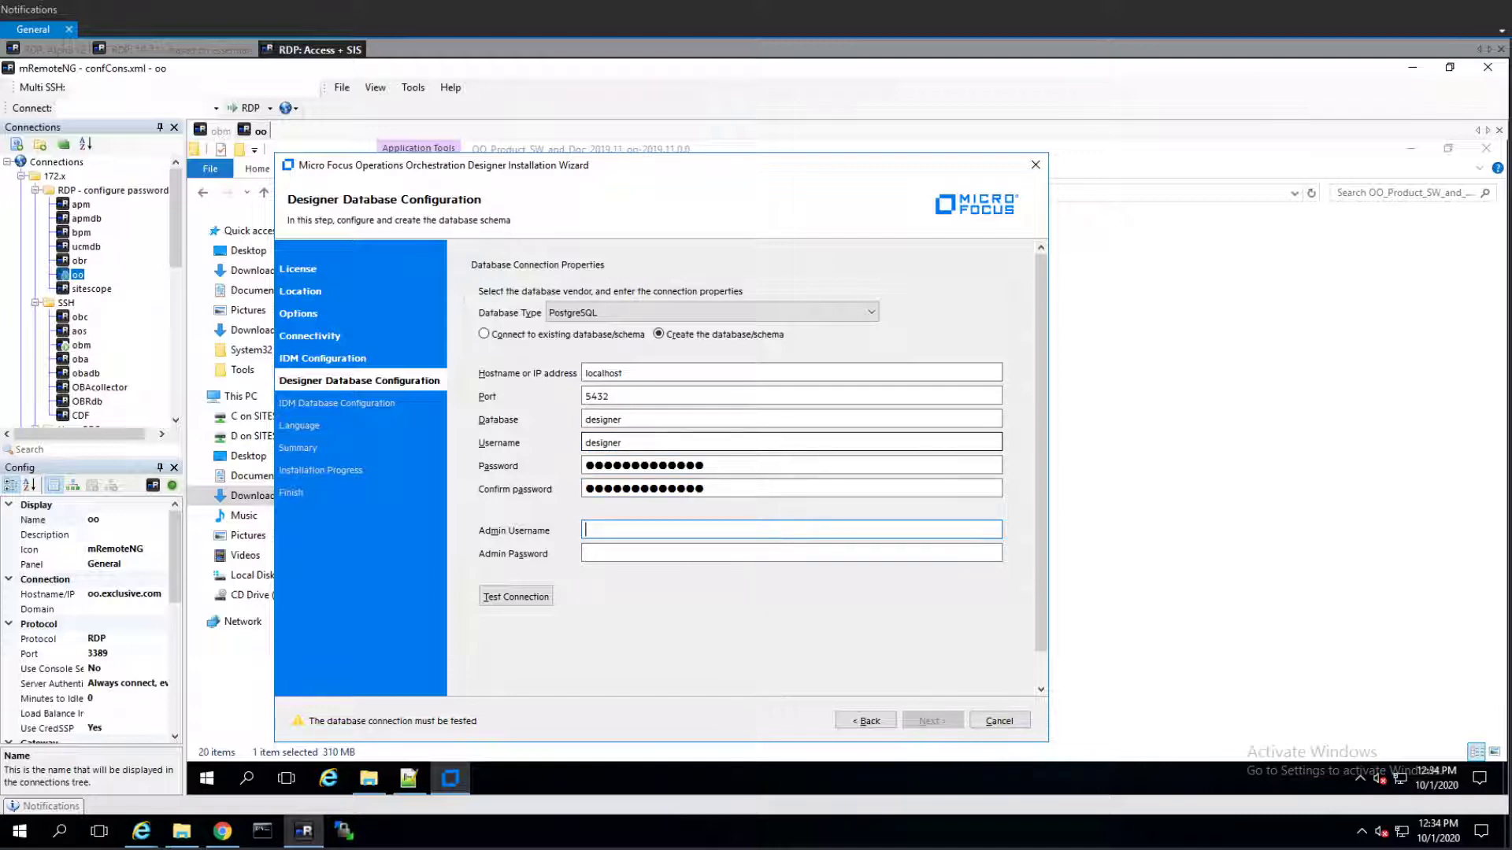
pyautogui.write('postgres')
pyautogui.press('Tab')
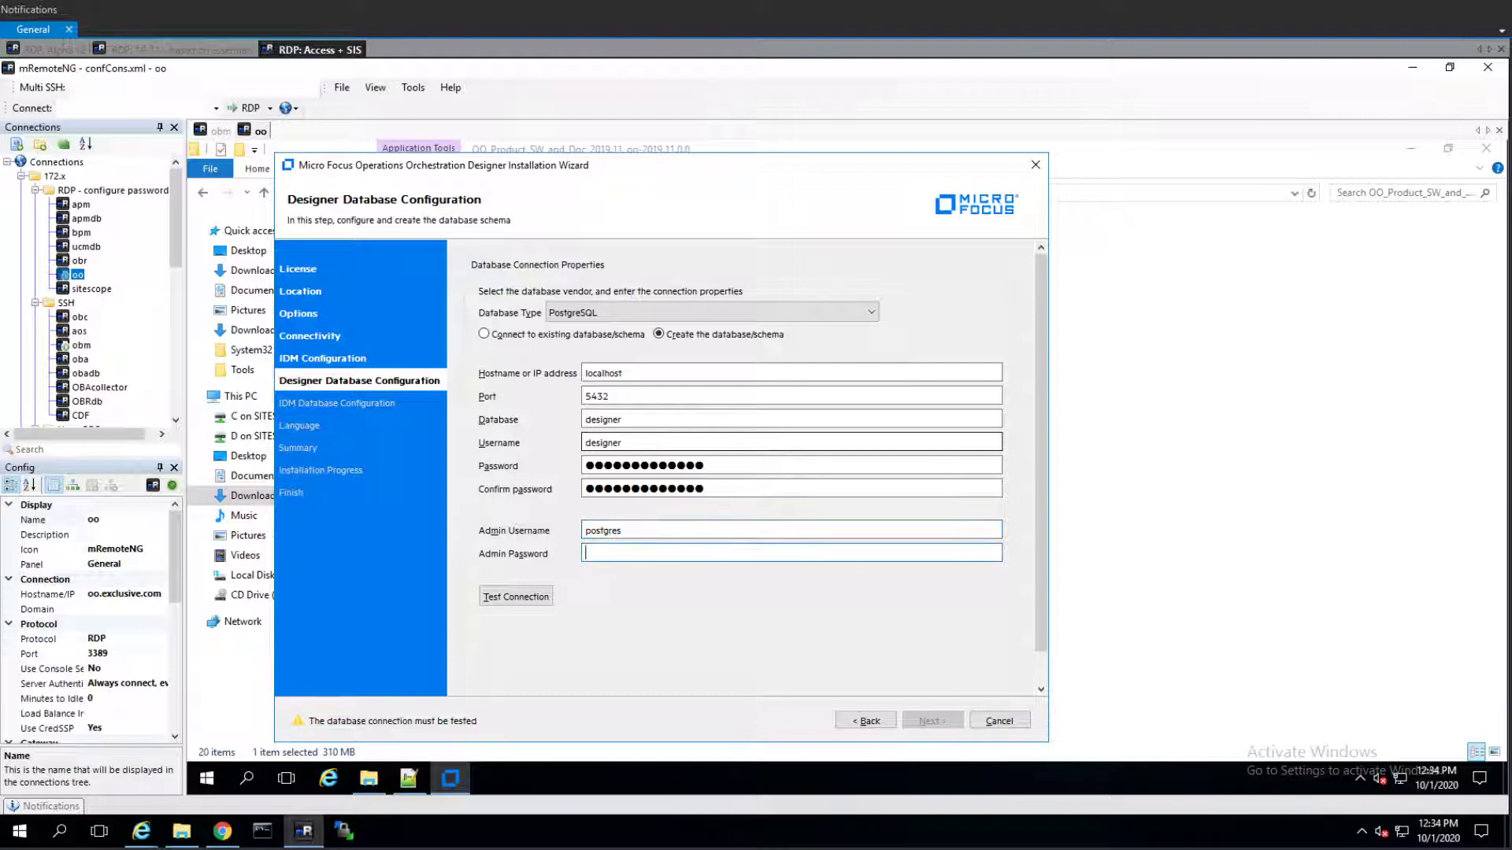
pyautogui.hotkey('ctrl', 'v')
pyautogui.click(534, 596)
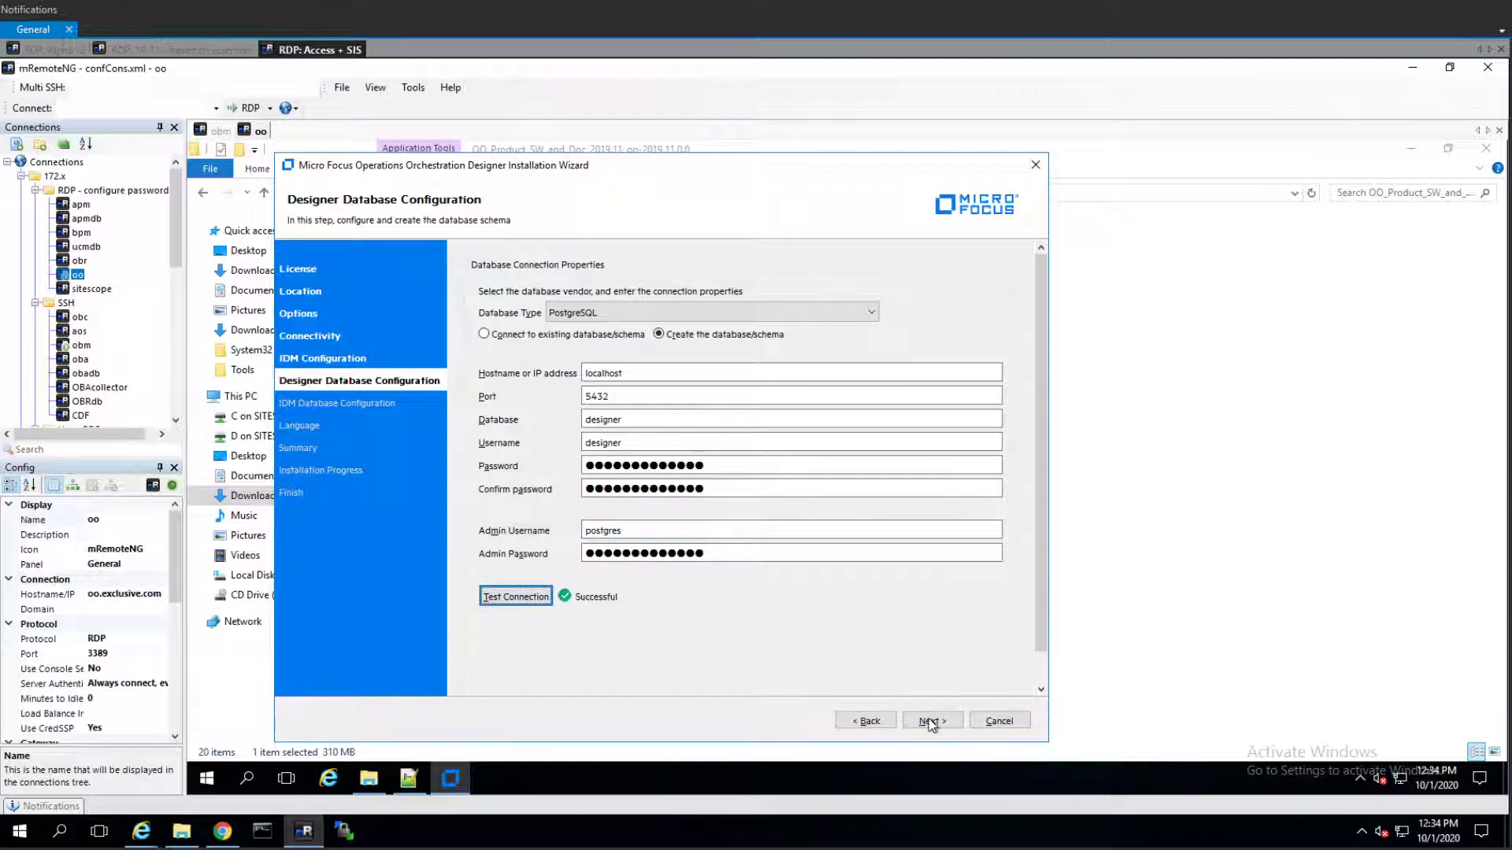
pyautogui.click(930, 719)
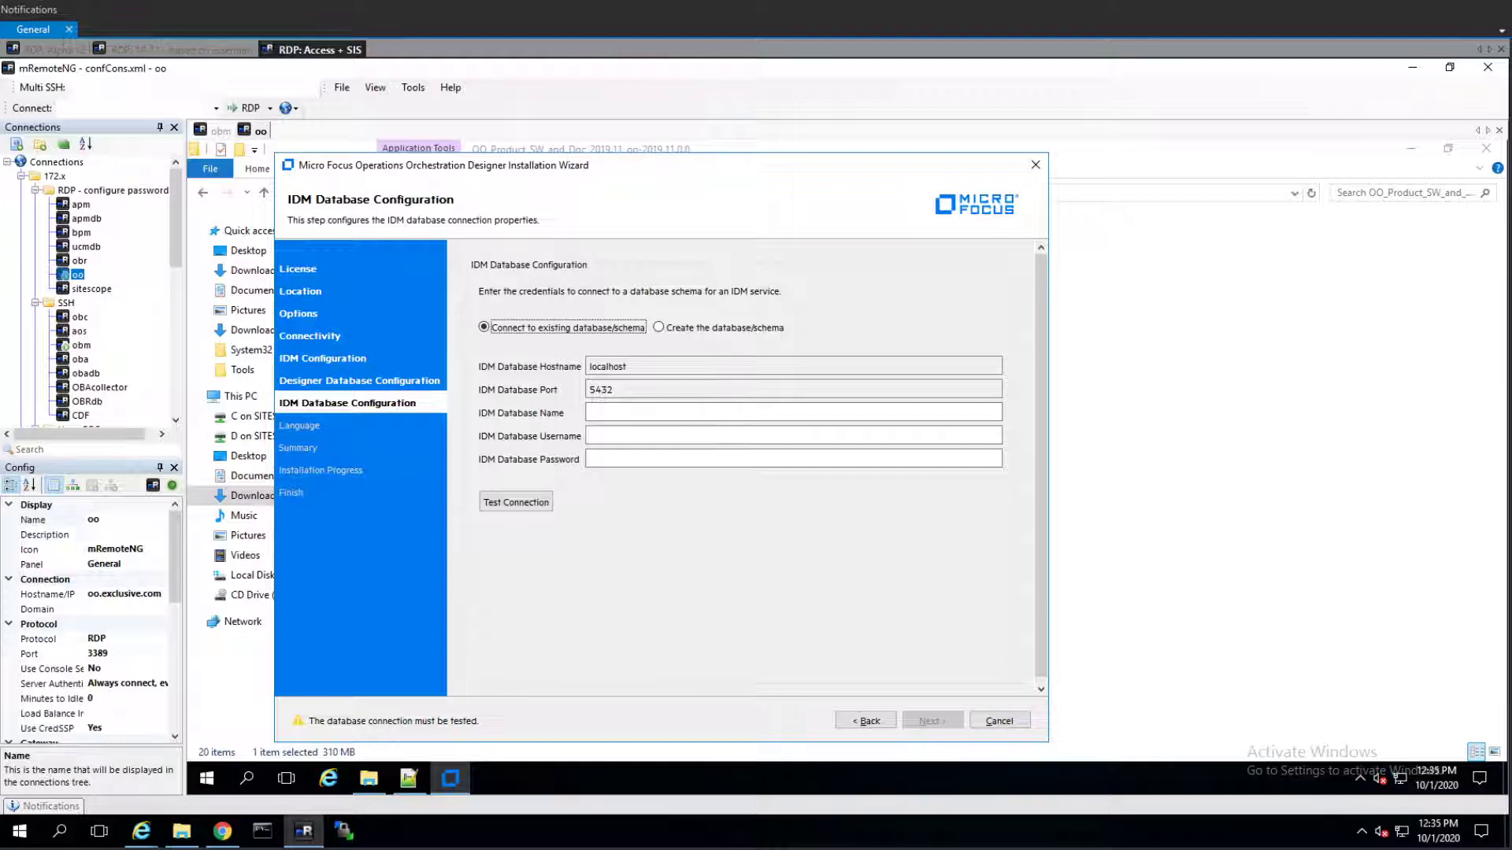
# Set the IDM database to central with user oo's password and test the connection.
pyautogui.click(749, 409)
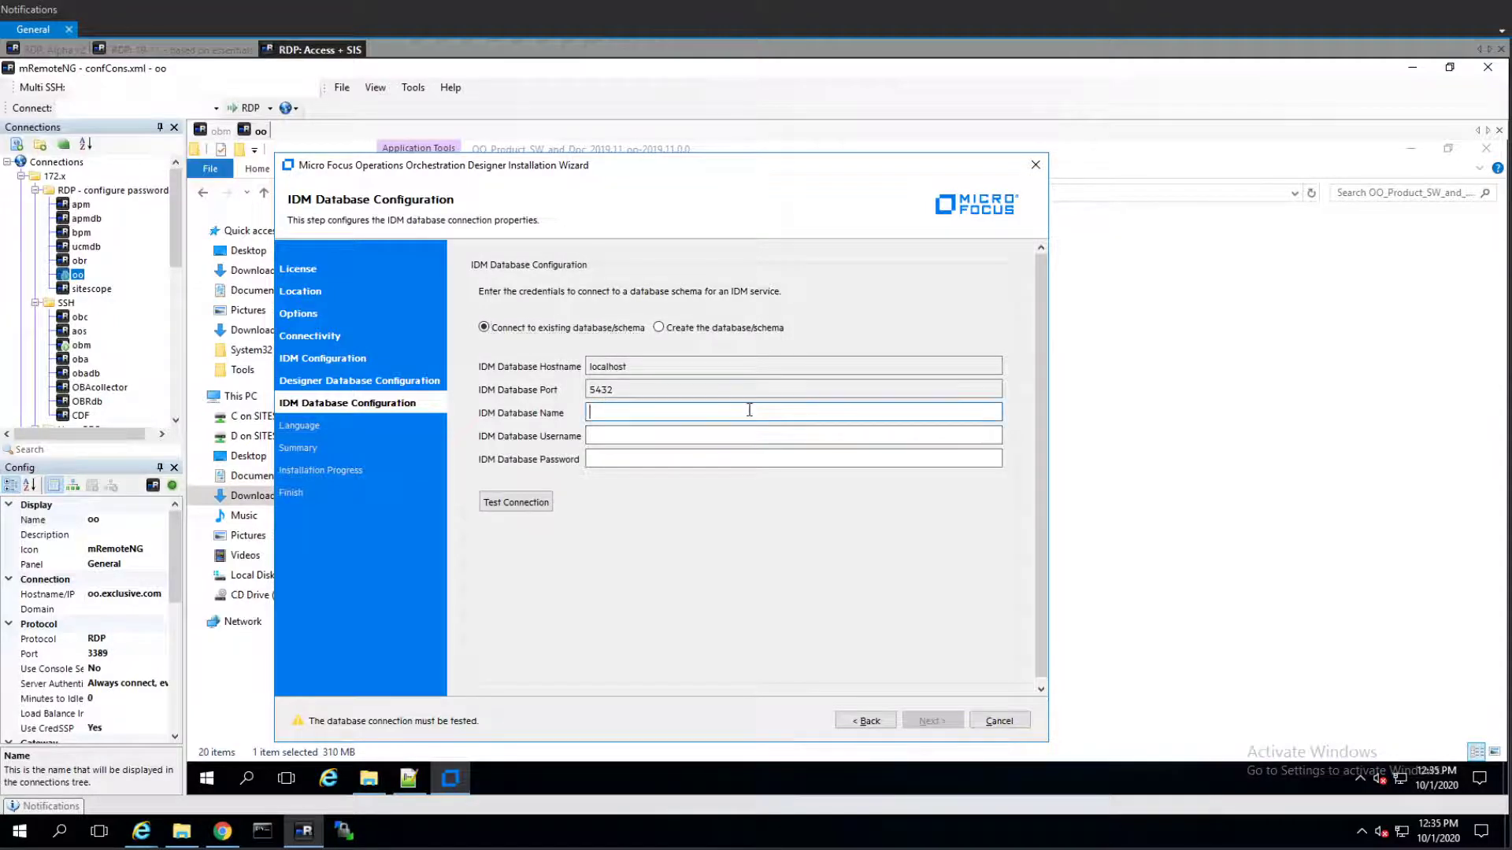
pyautogui.write('central')
pyautogui.press('Tab')
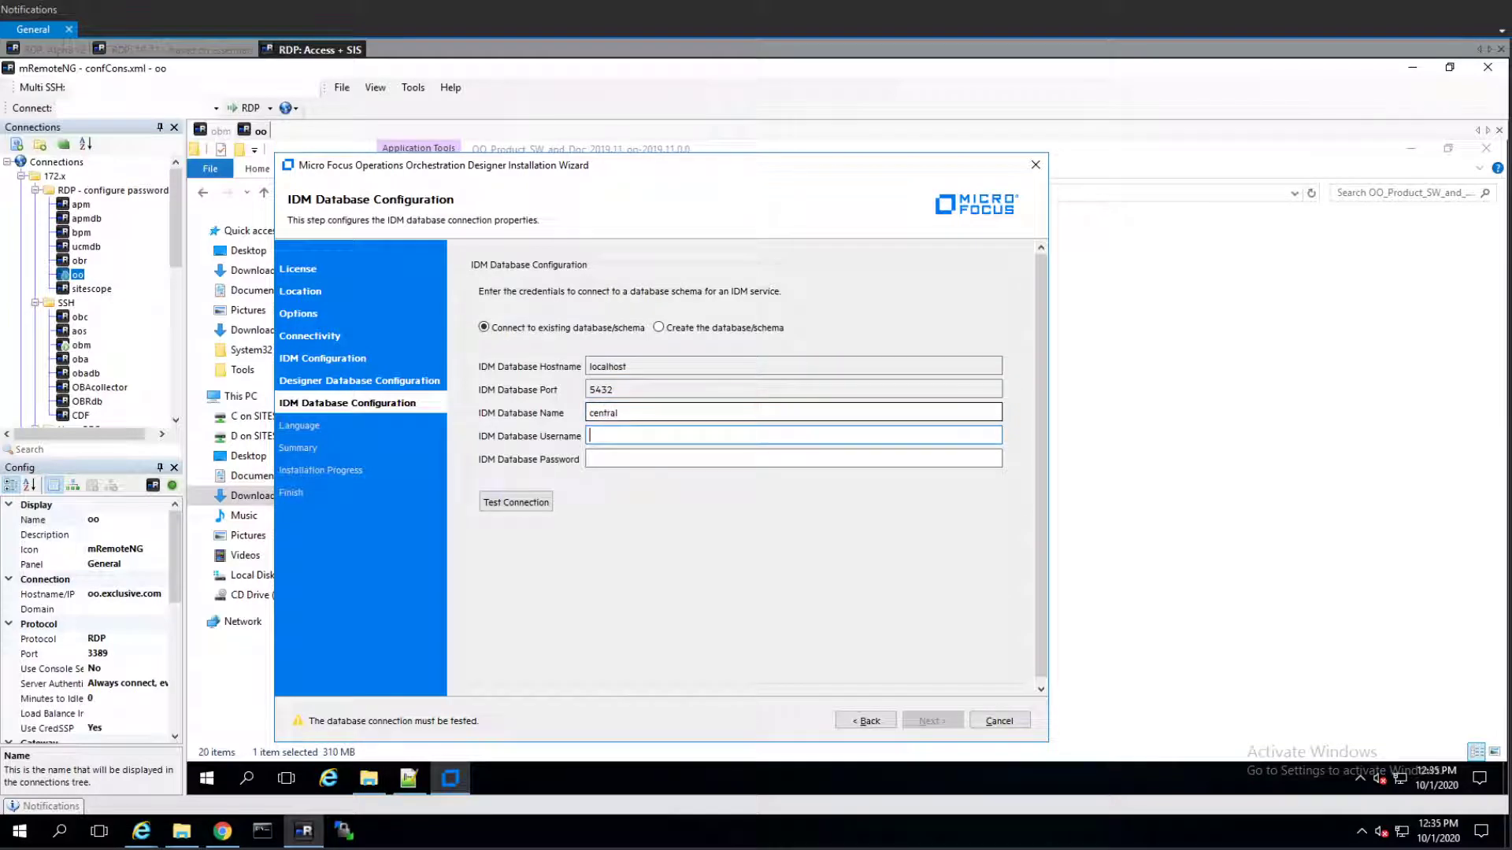
pyautogui.press('Tab')
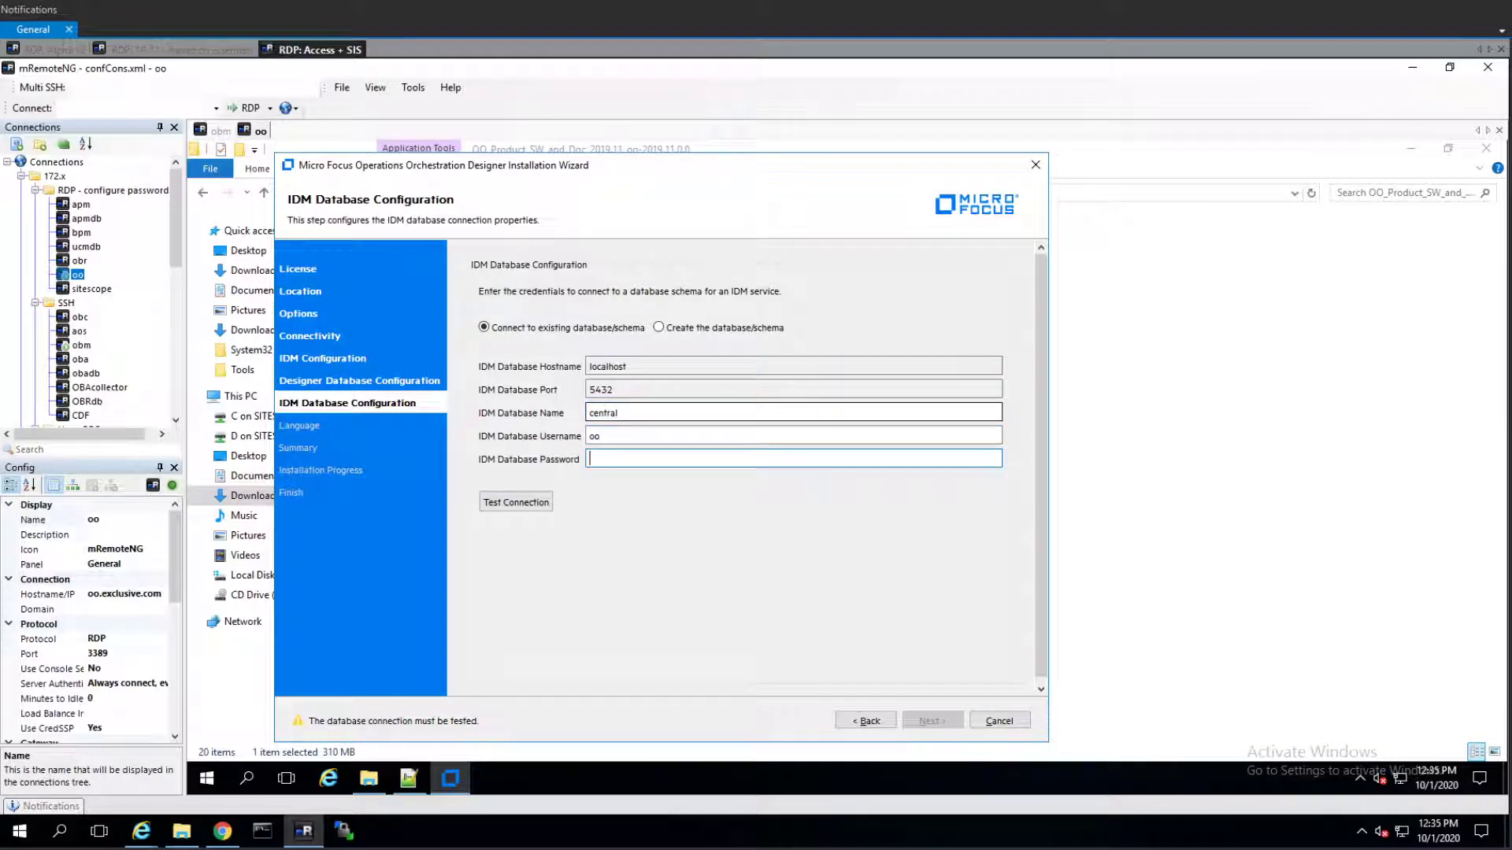
pyautogui.write('●●●●●●●')
pyautogui.press('BackSpace')
pyautogui.press('BackSpace')
pyautogui.press('BackSpace')
pyautogui.press('BackSpace')
pyautogui.press('BackSpace')
pyautogui.press('BackSpace')
pyautogui.press('BackSpace')
pyautogui.write('●●●●●●●●●●●●●')
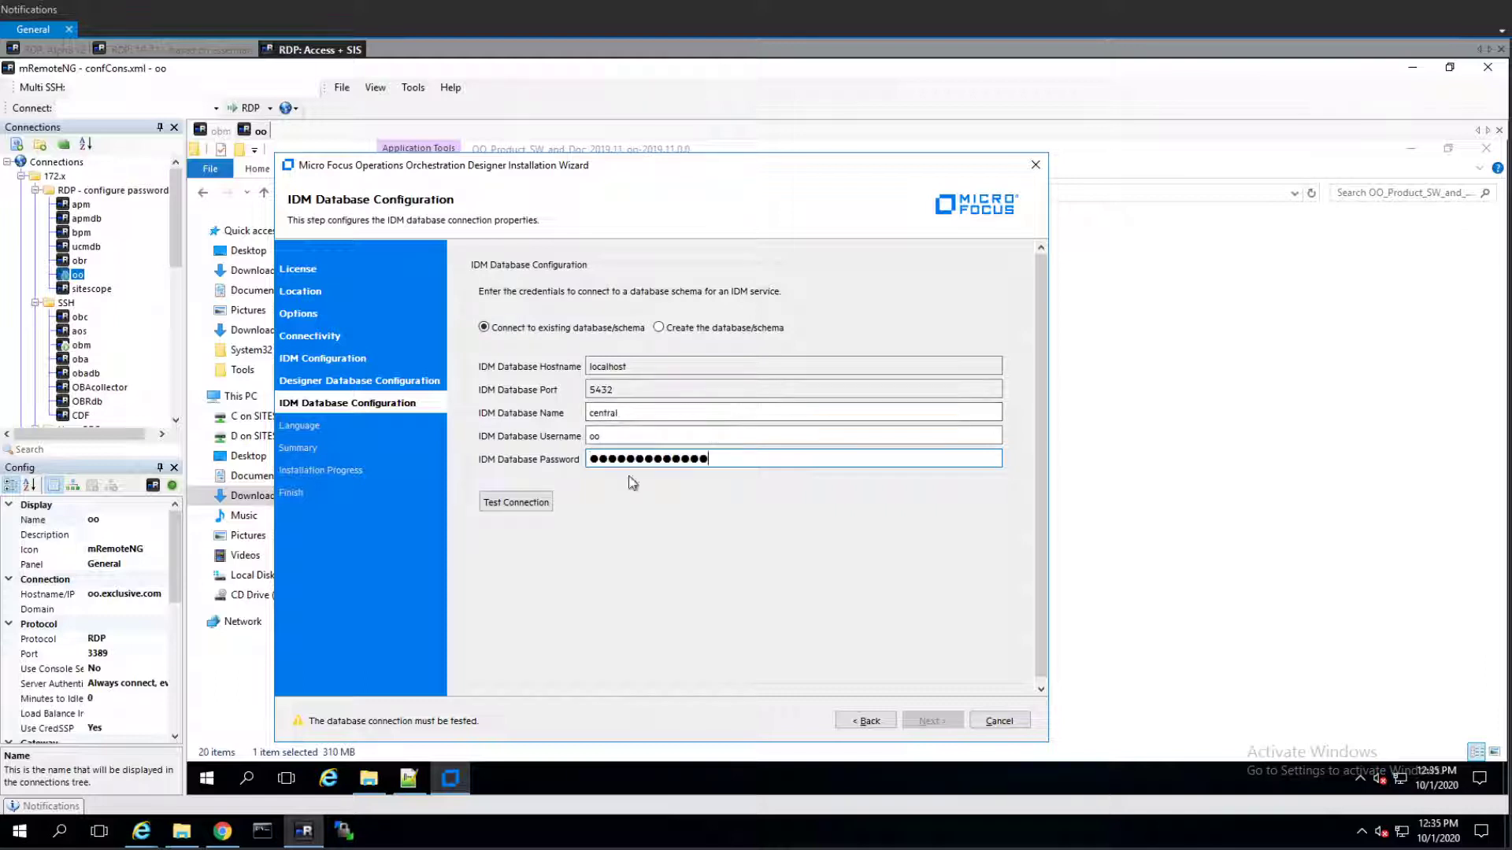
pyautogui.click(517, 502)
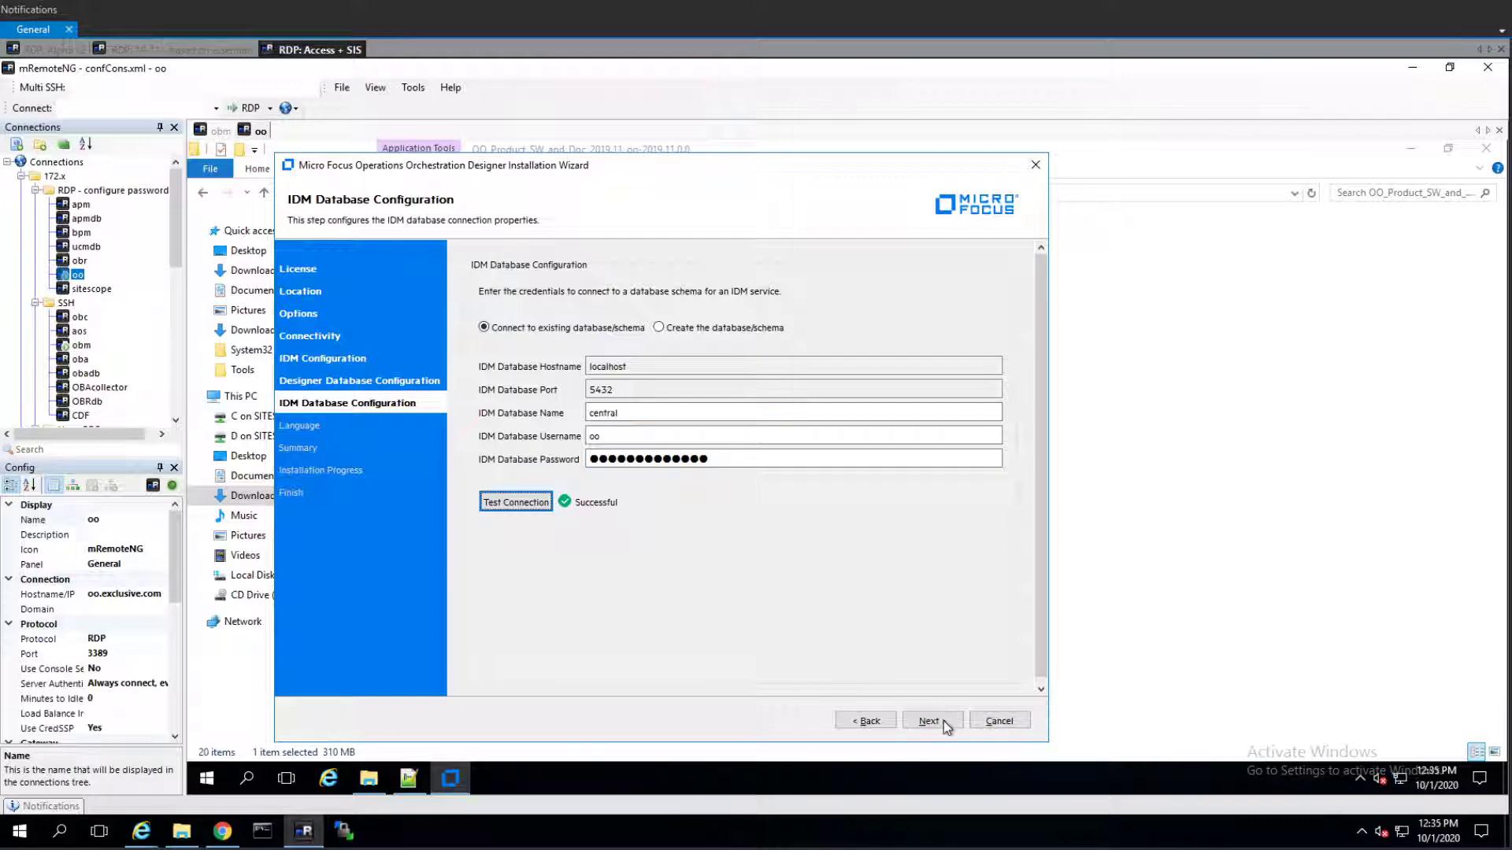
# Continue to the Summary page and start the Designer installation.
pyautogui.click(943, 721)
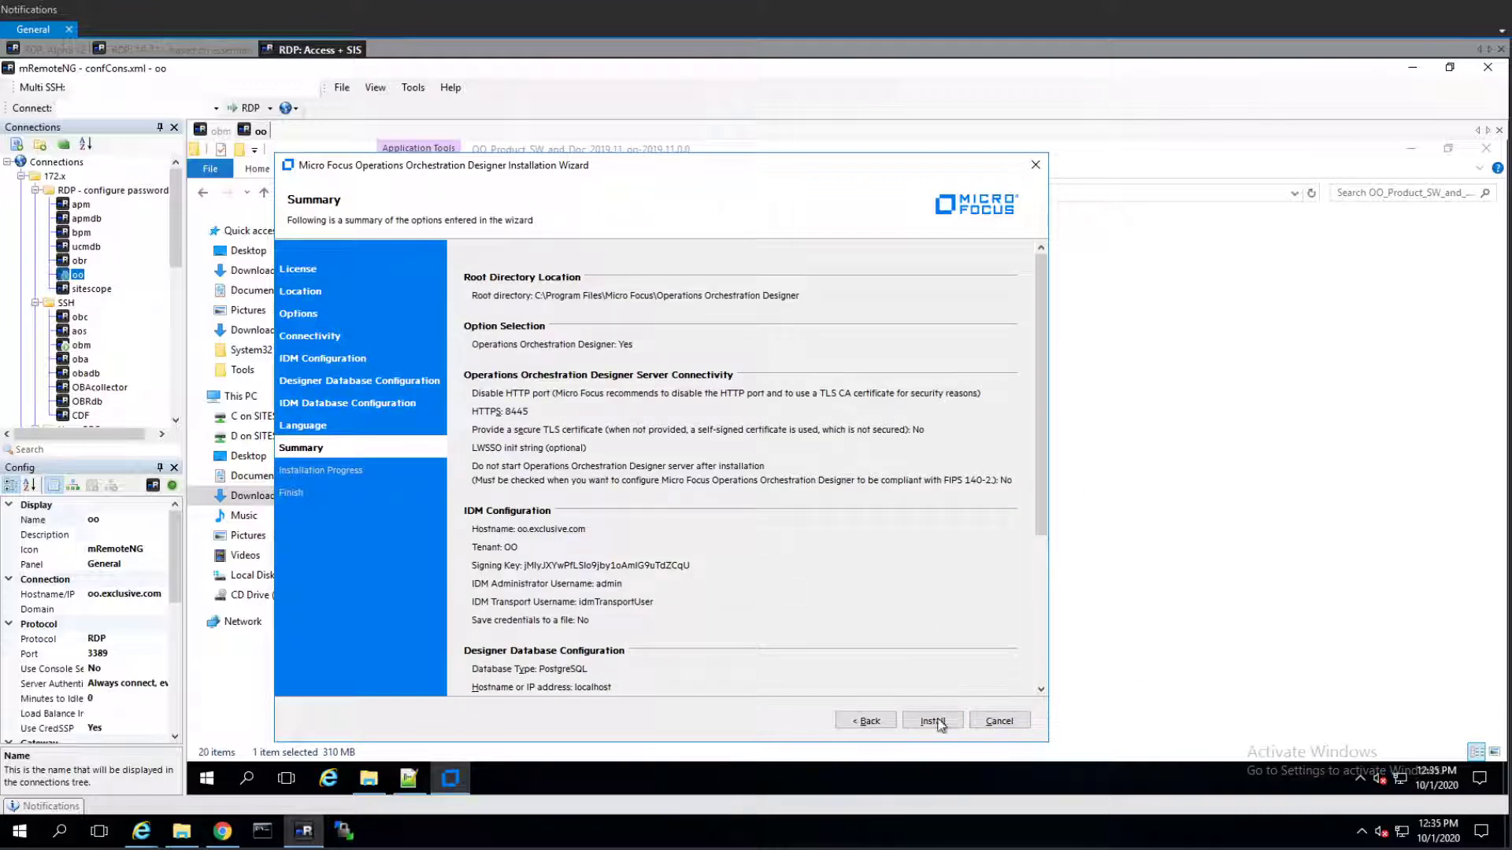
pyautogui.click(936, 719)
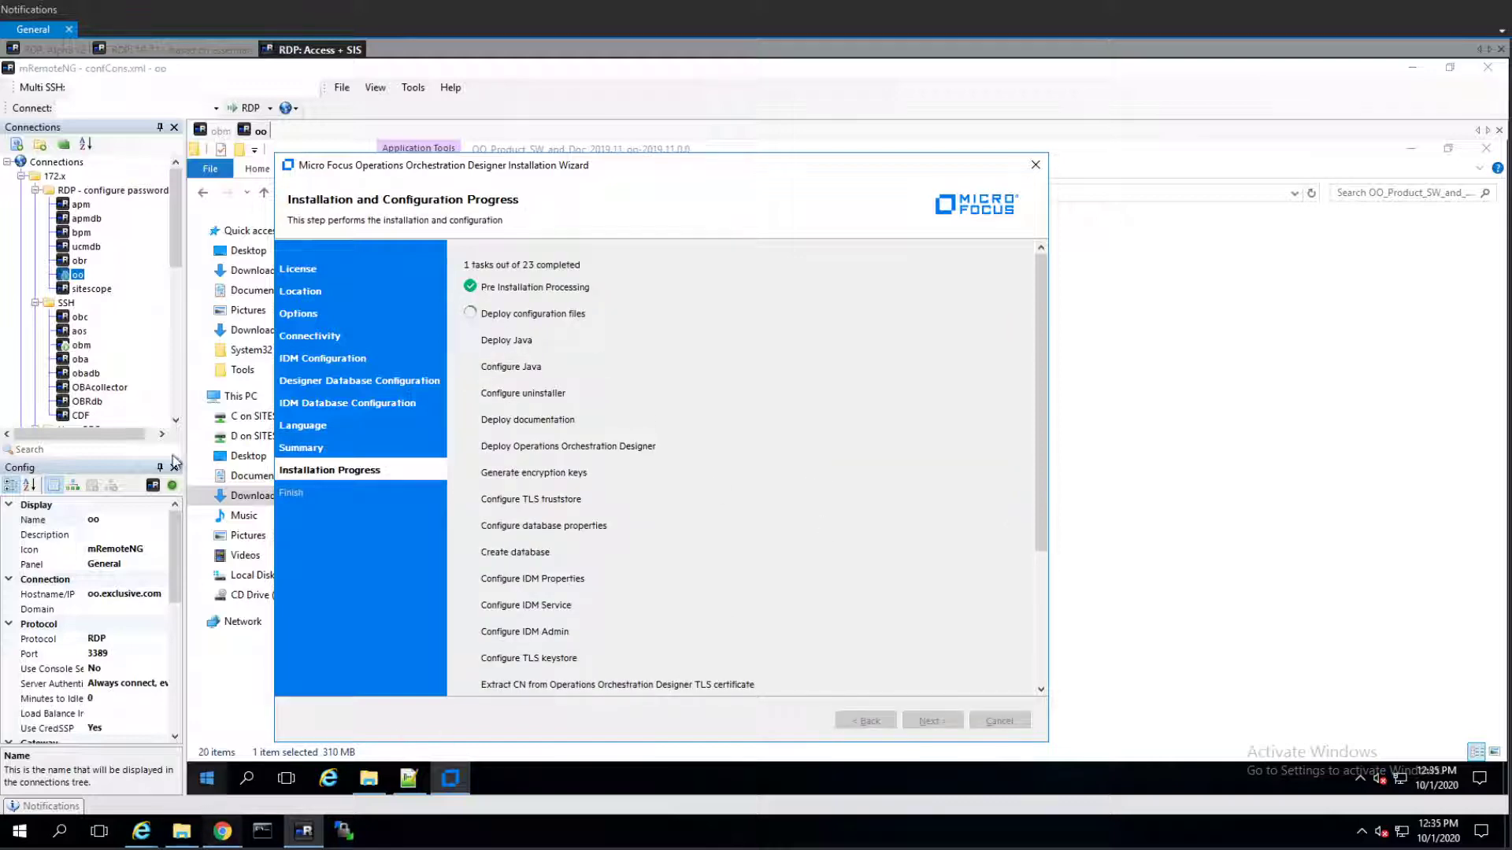
pyautogui.click(227, 836)
pyautogui.click(133, 841)
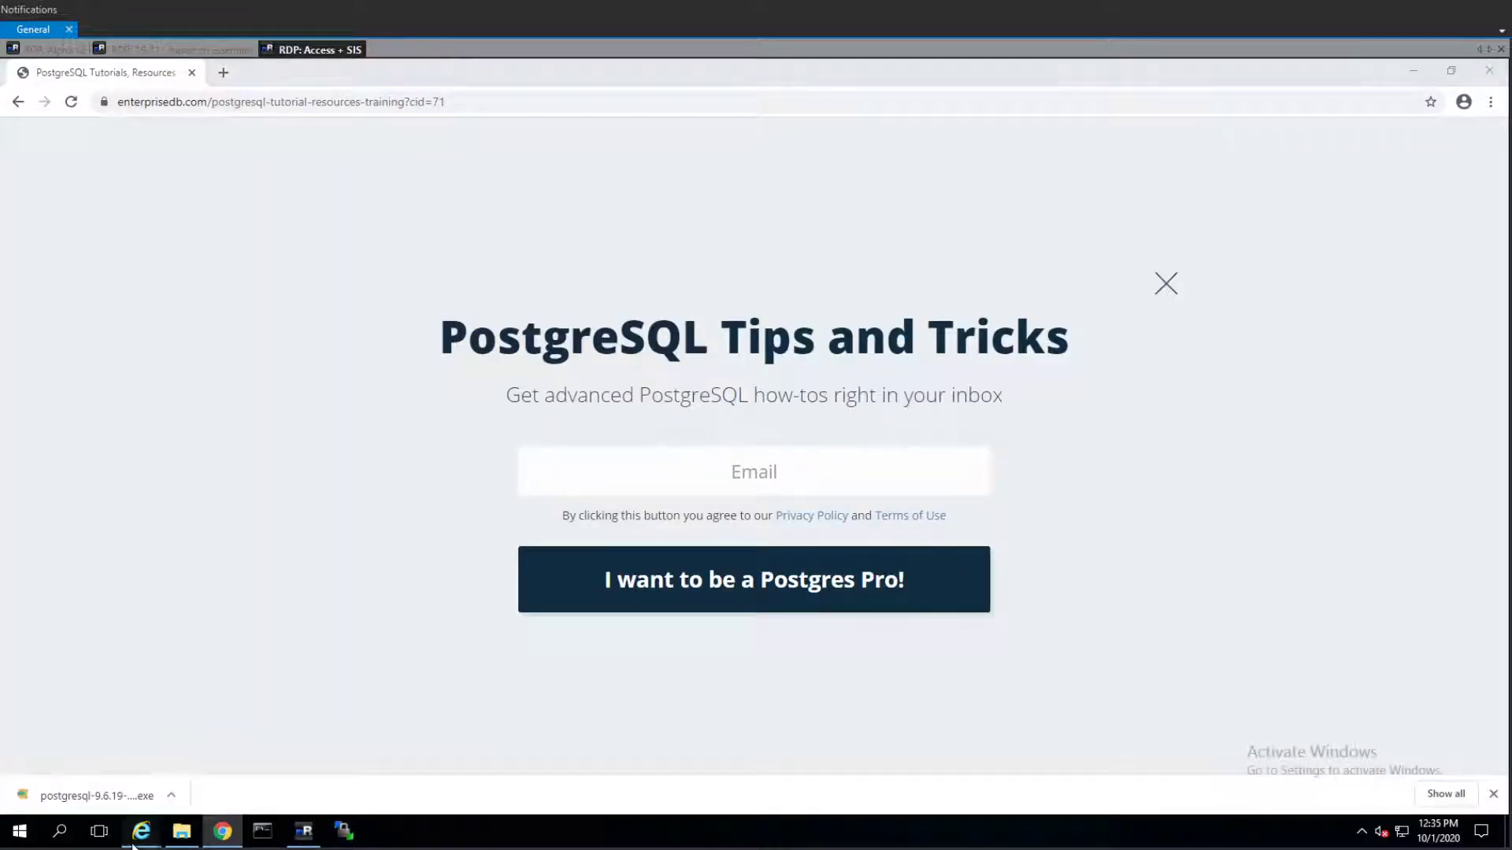
pyautogui.click(108, 771)
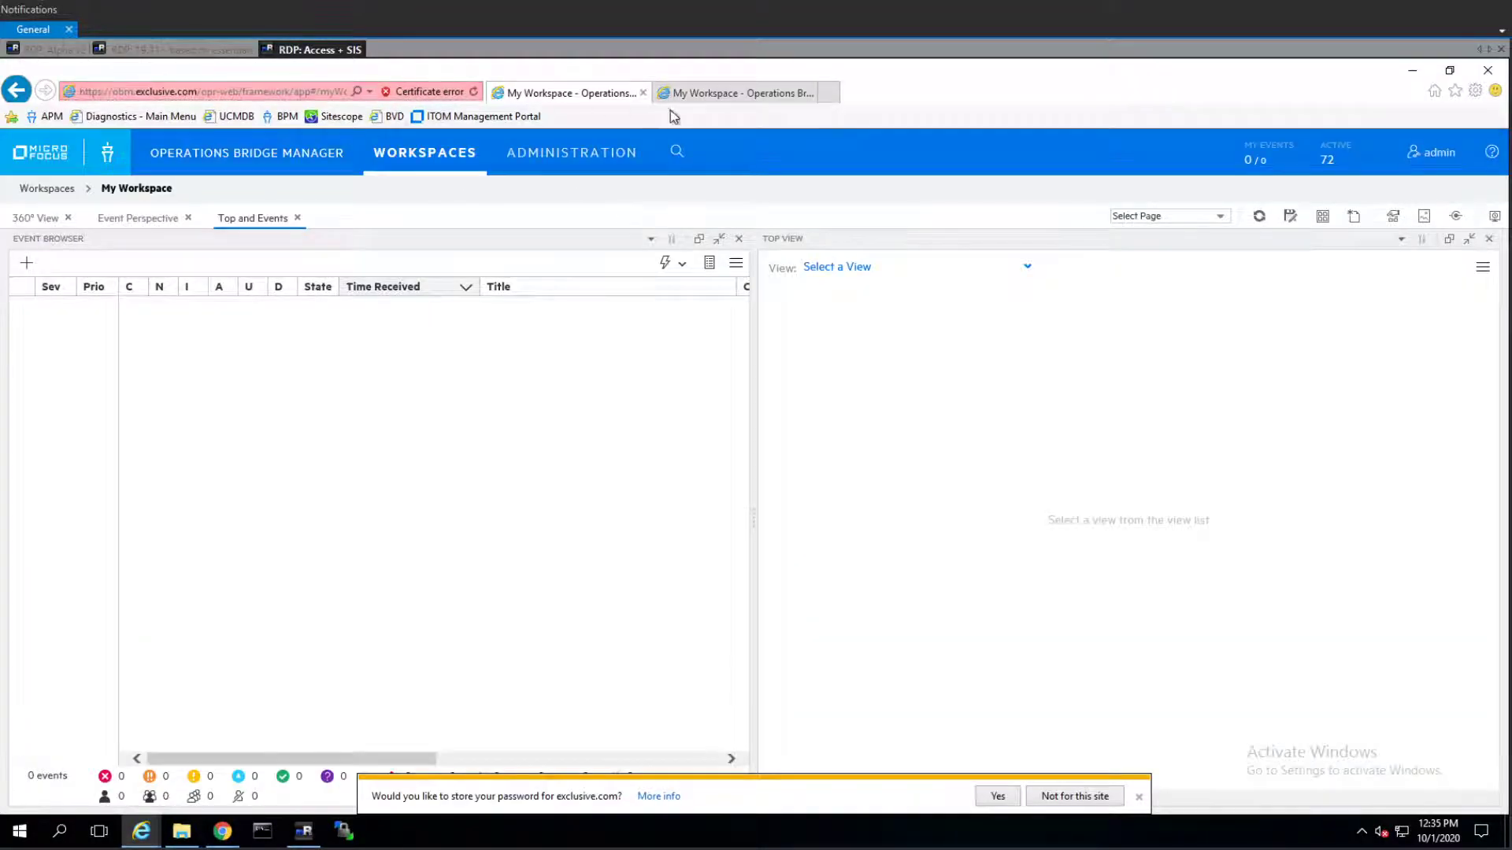
pyautogui.click(709, 94)
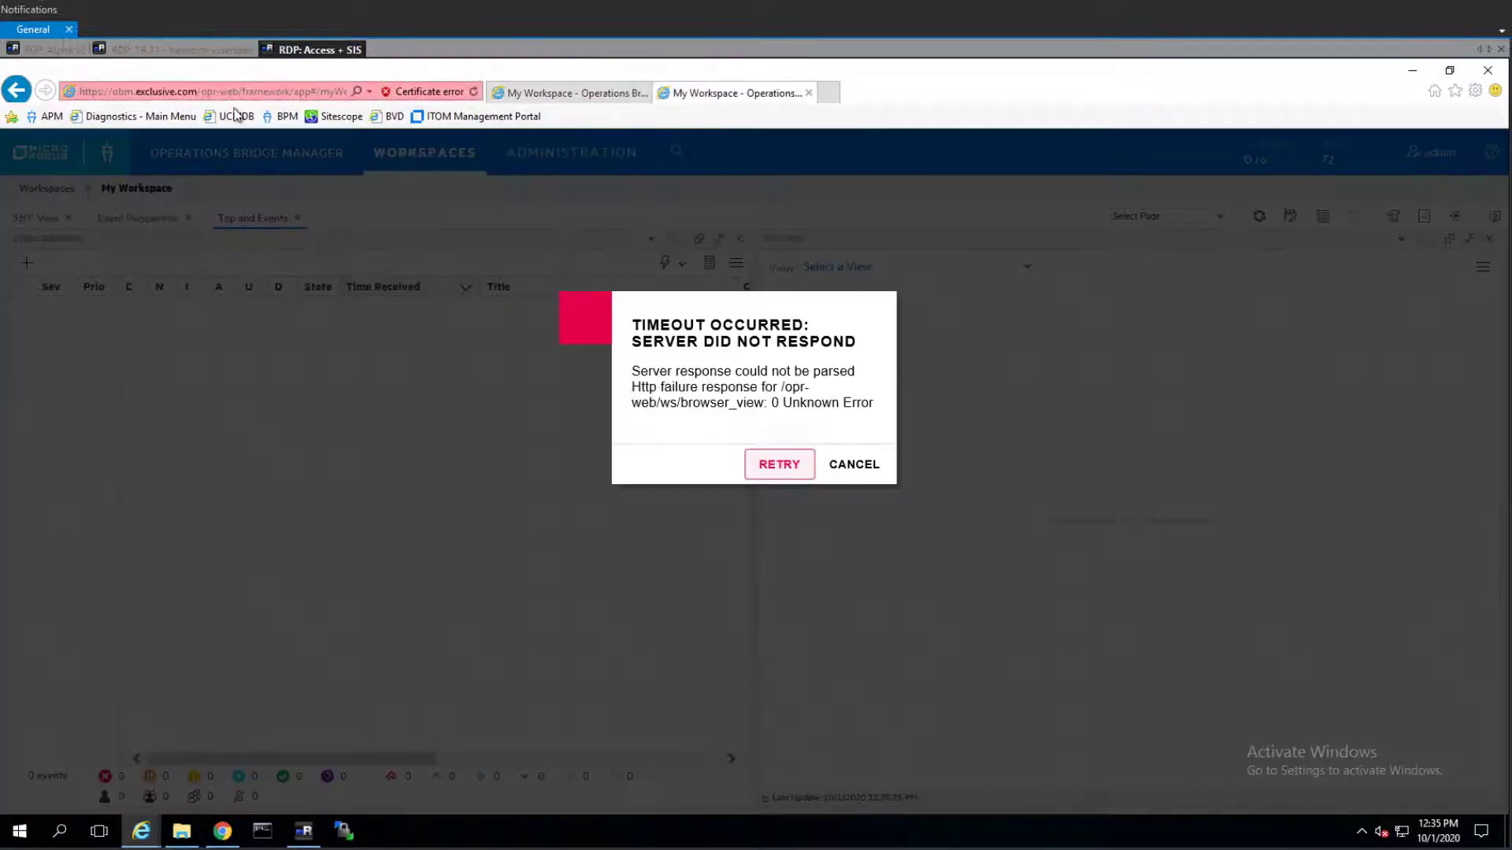
pyautogui.click(308, 90)
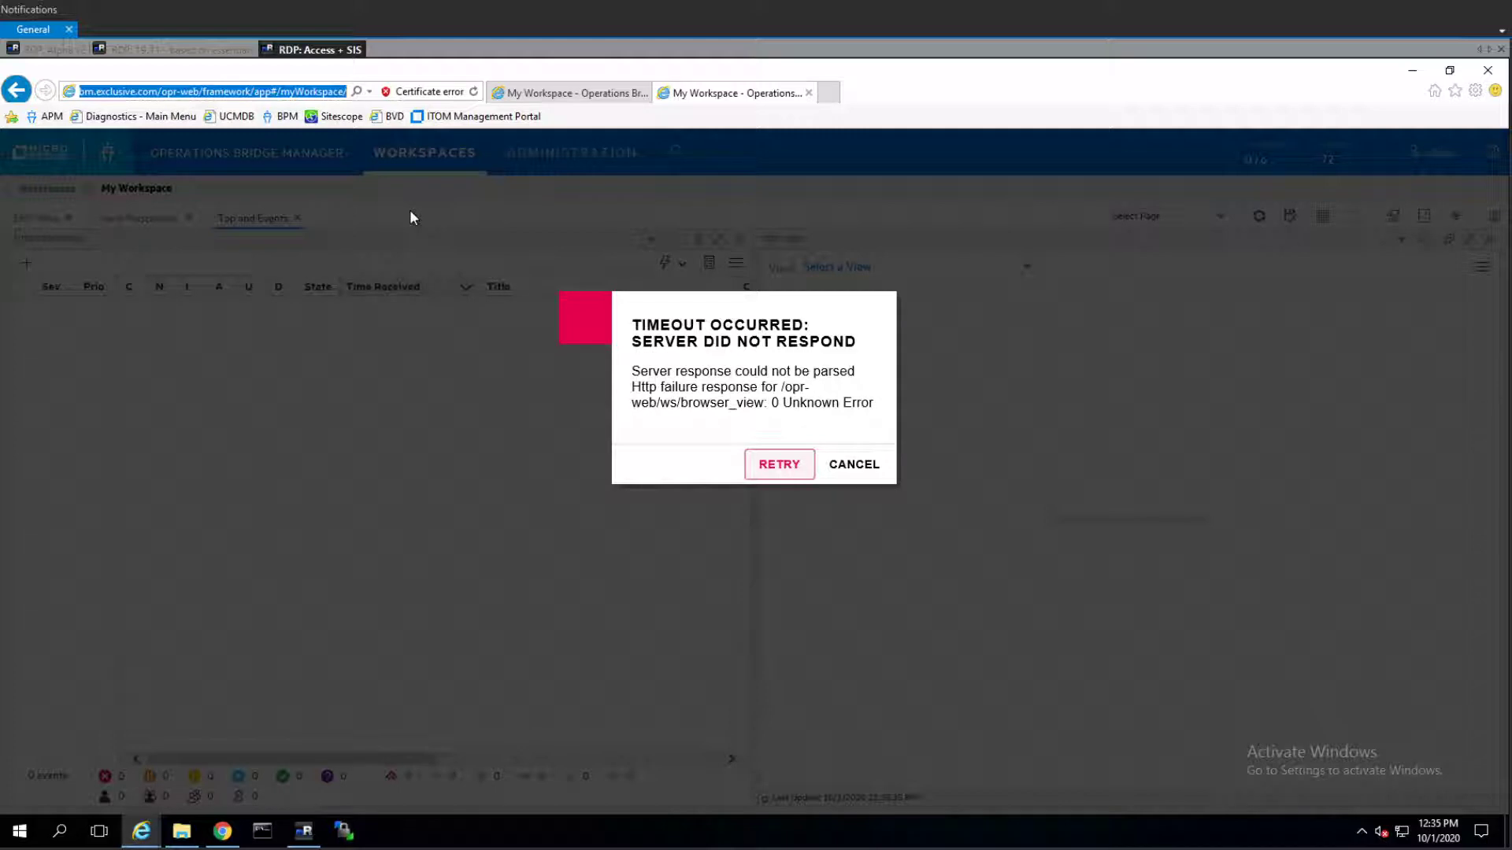
pyautogui.write('htt')
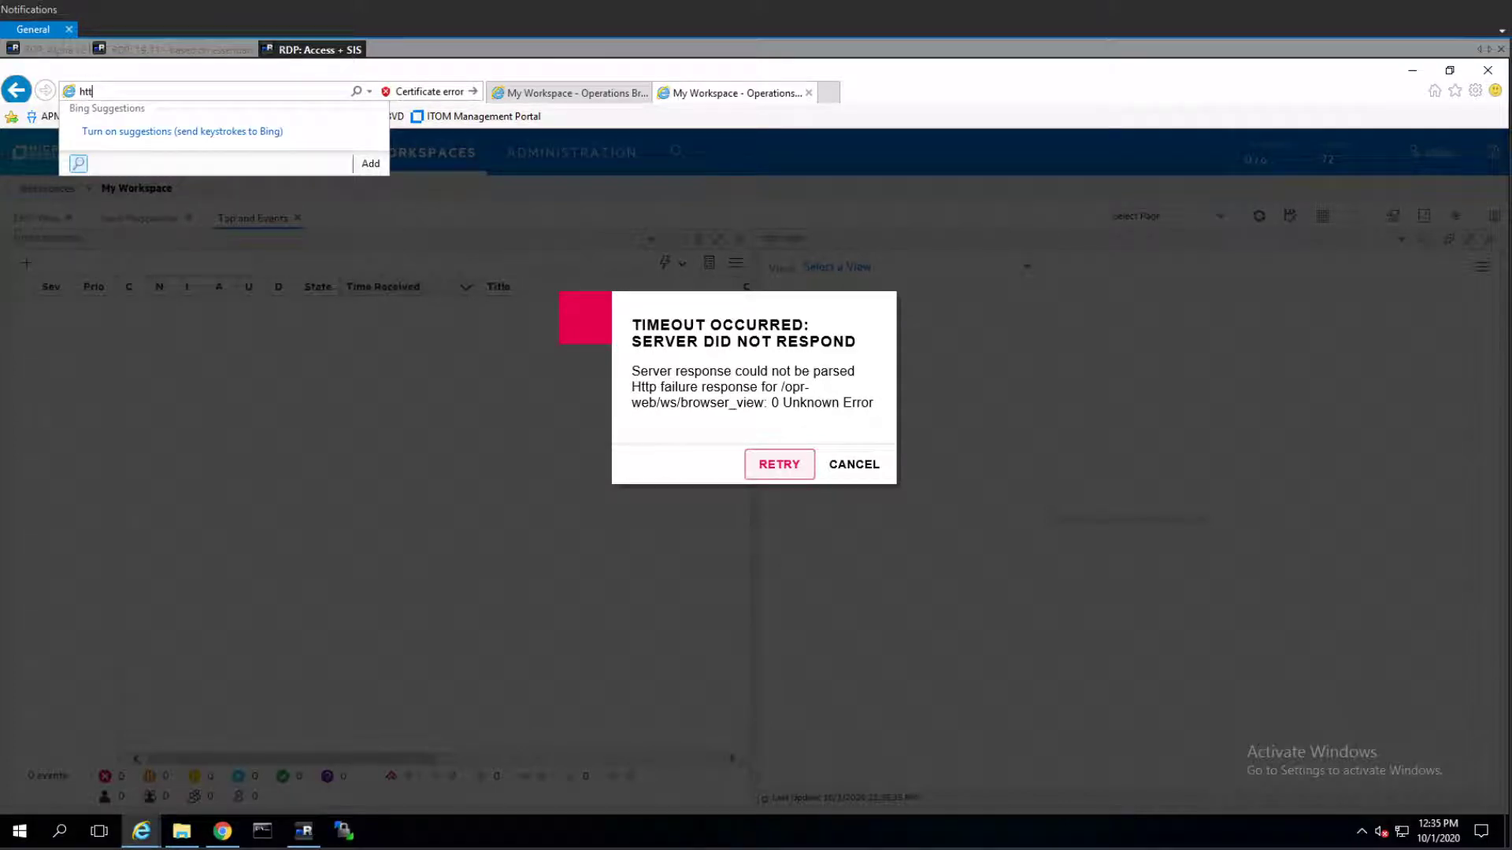
pyautogui.write('ps://oo.exc')
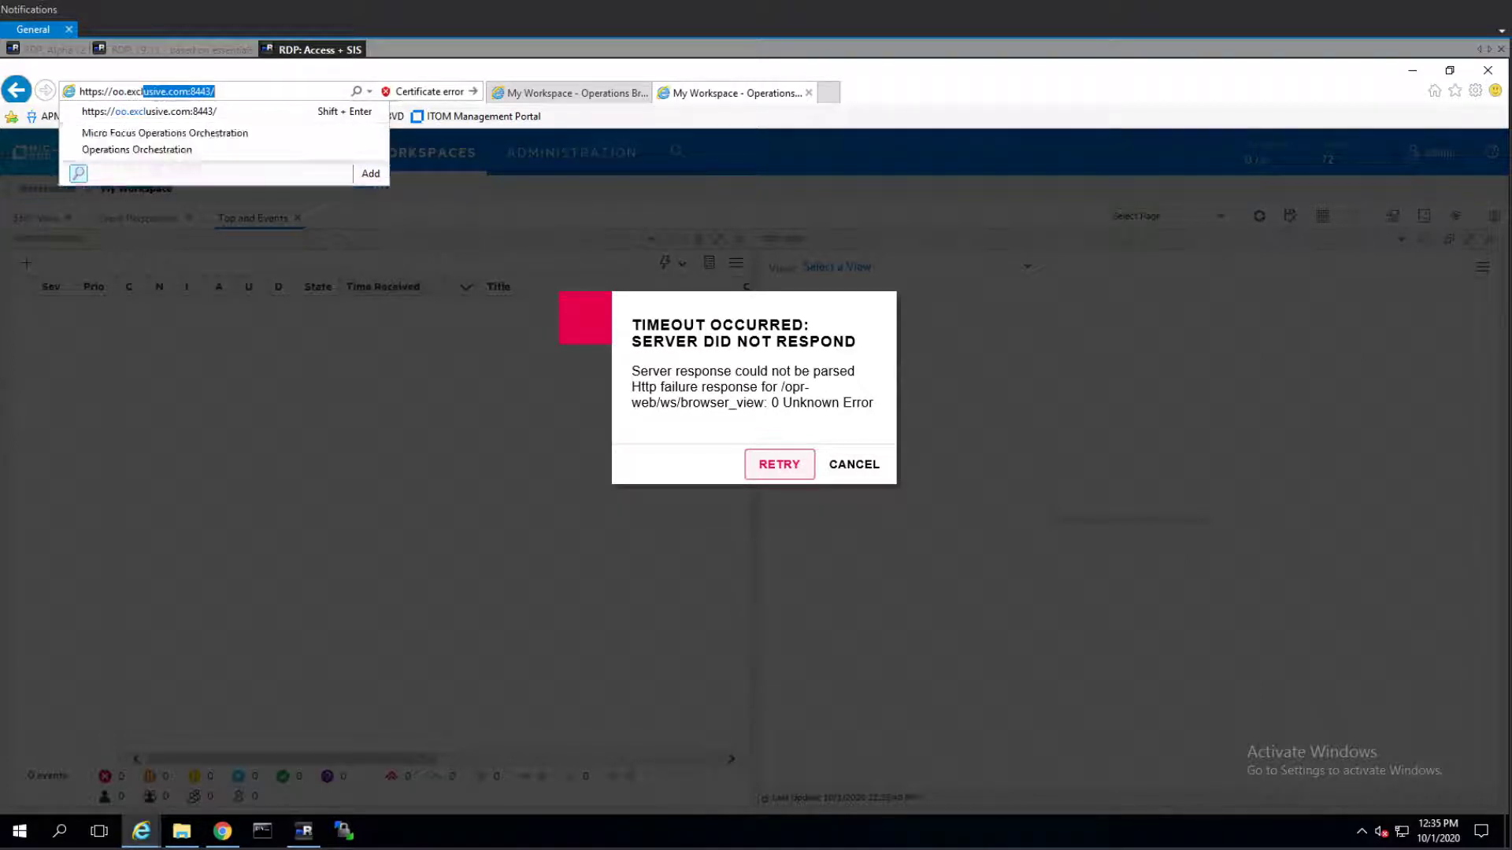
pyautogui.write('l')
pyautogui.press('Return')
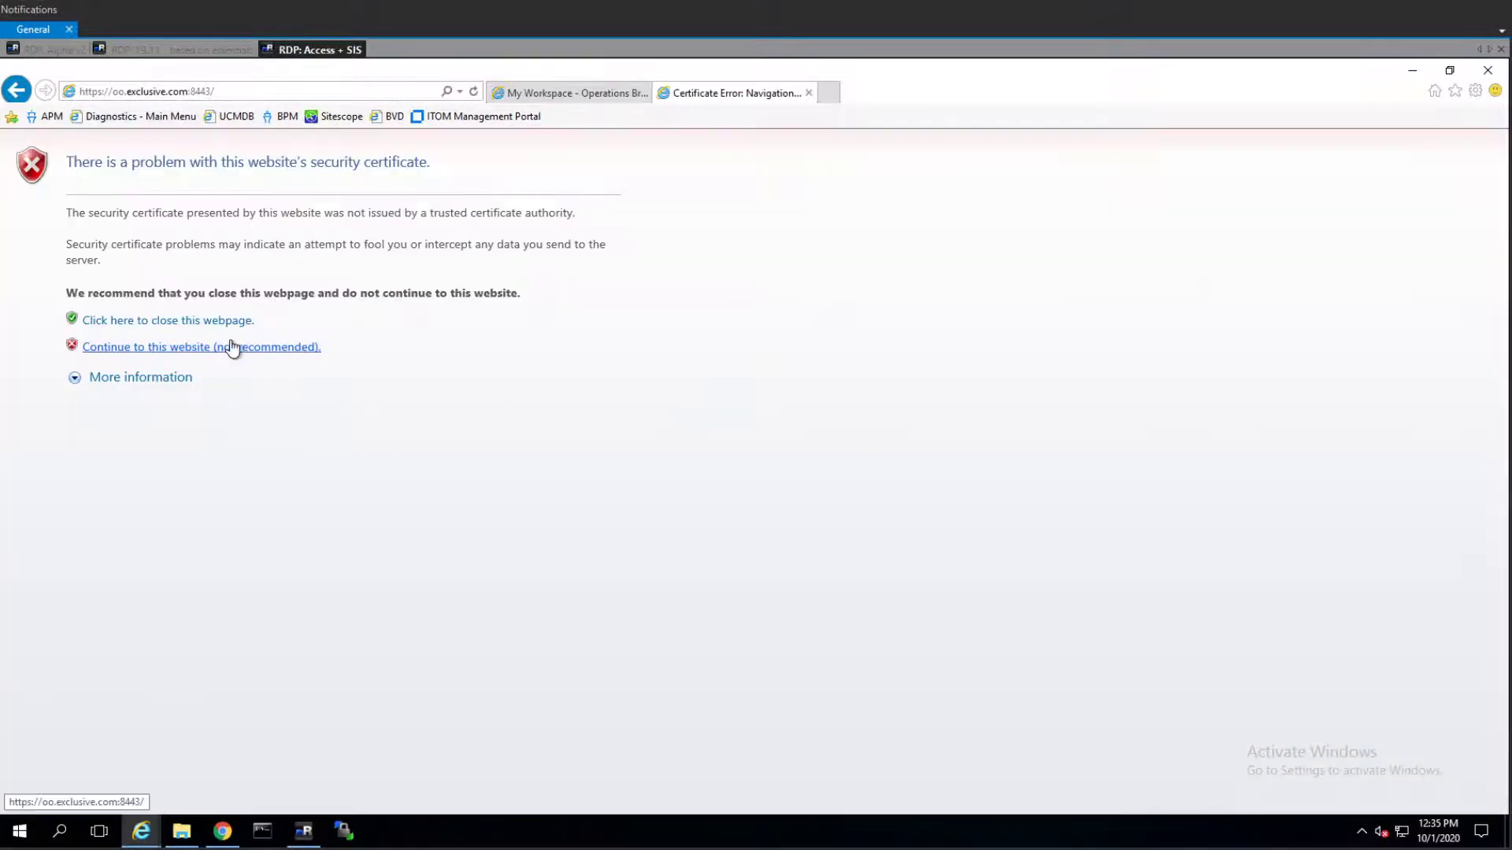
pyautogui.click(233, 344)
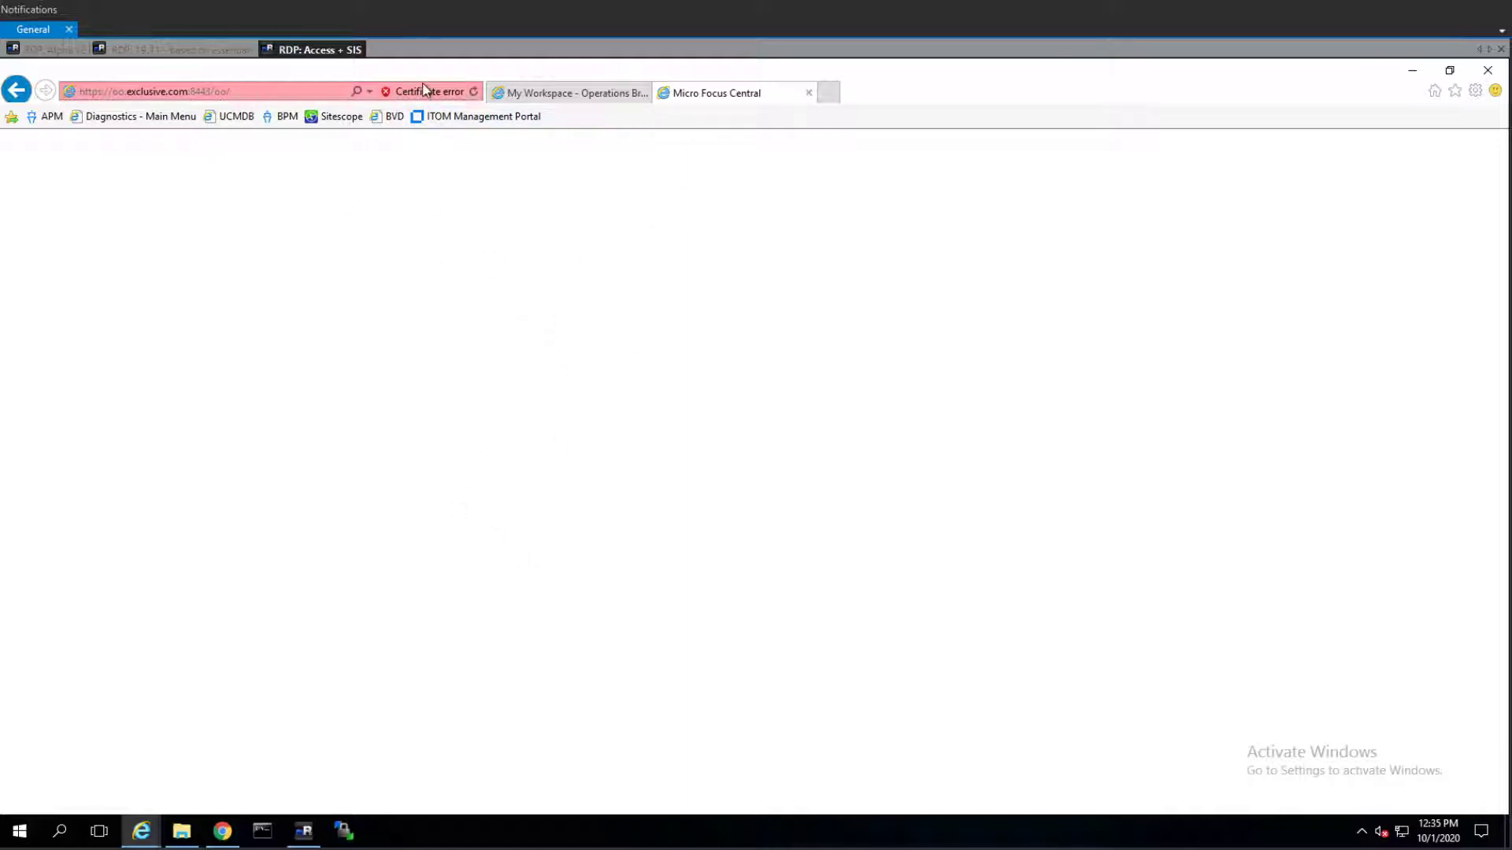
# View the site's certificate and show its Details tab.
pyautogui.click(429, 91)
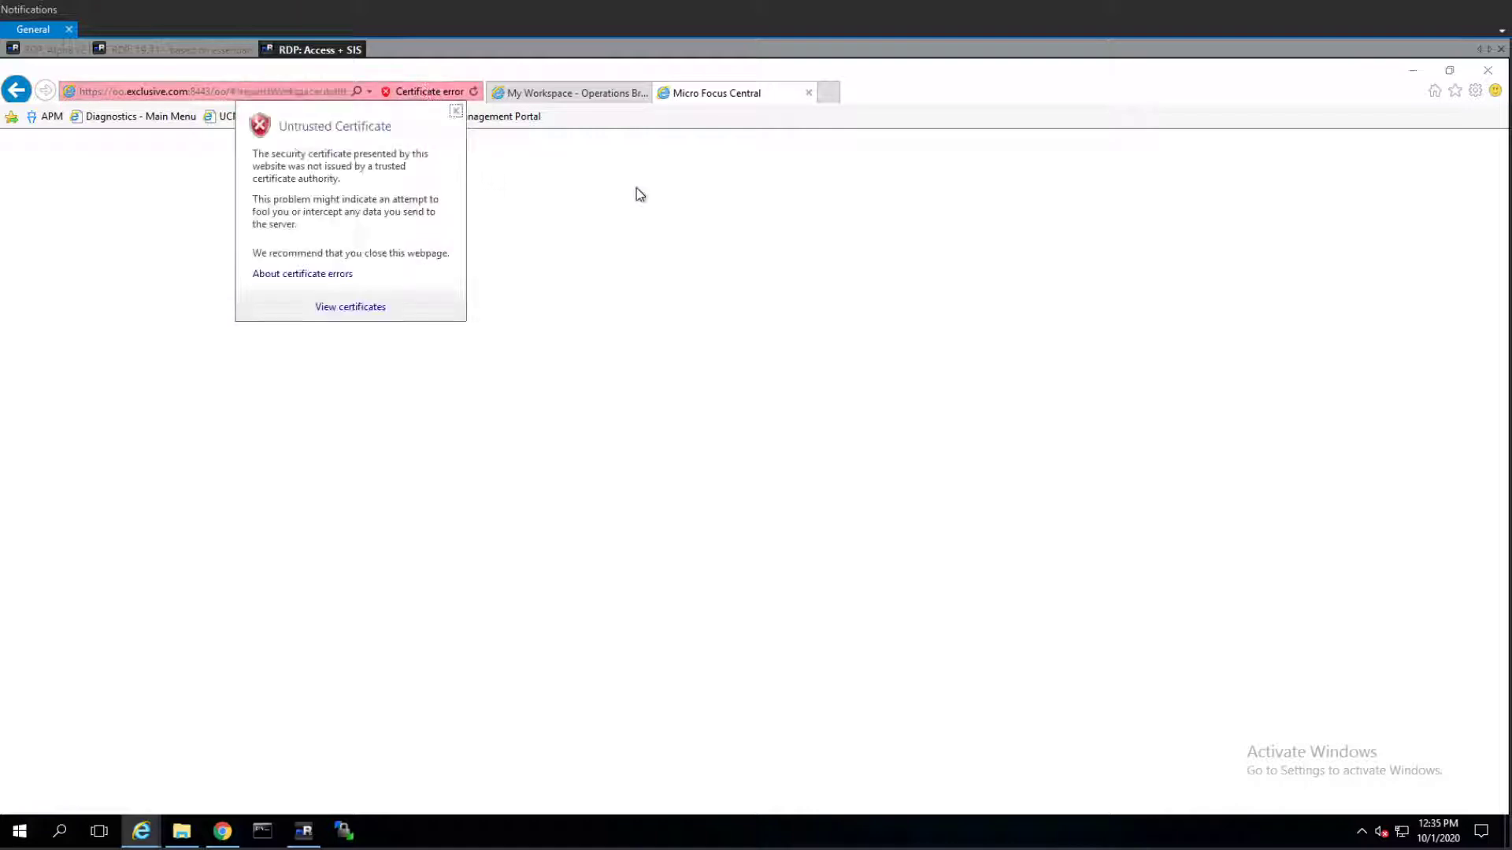
pyautogui.click(367, 310)
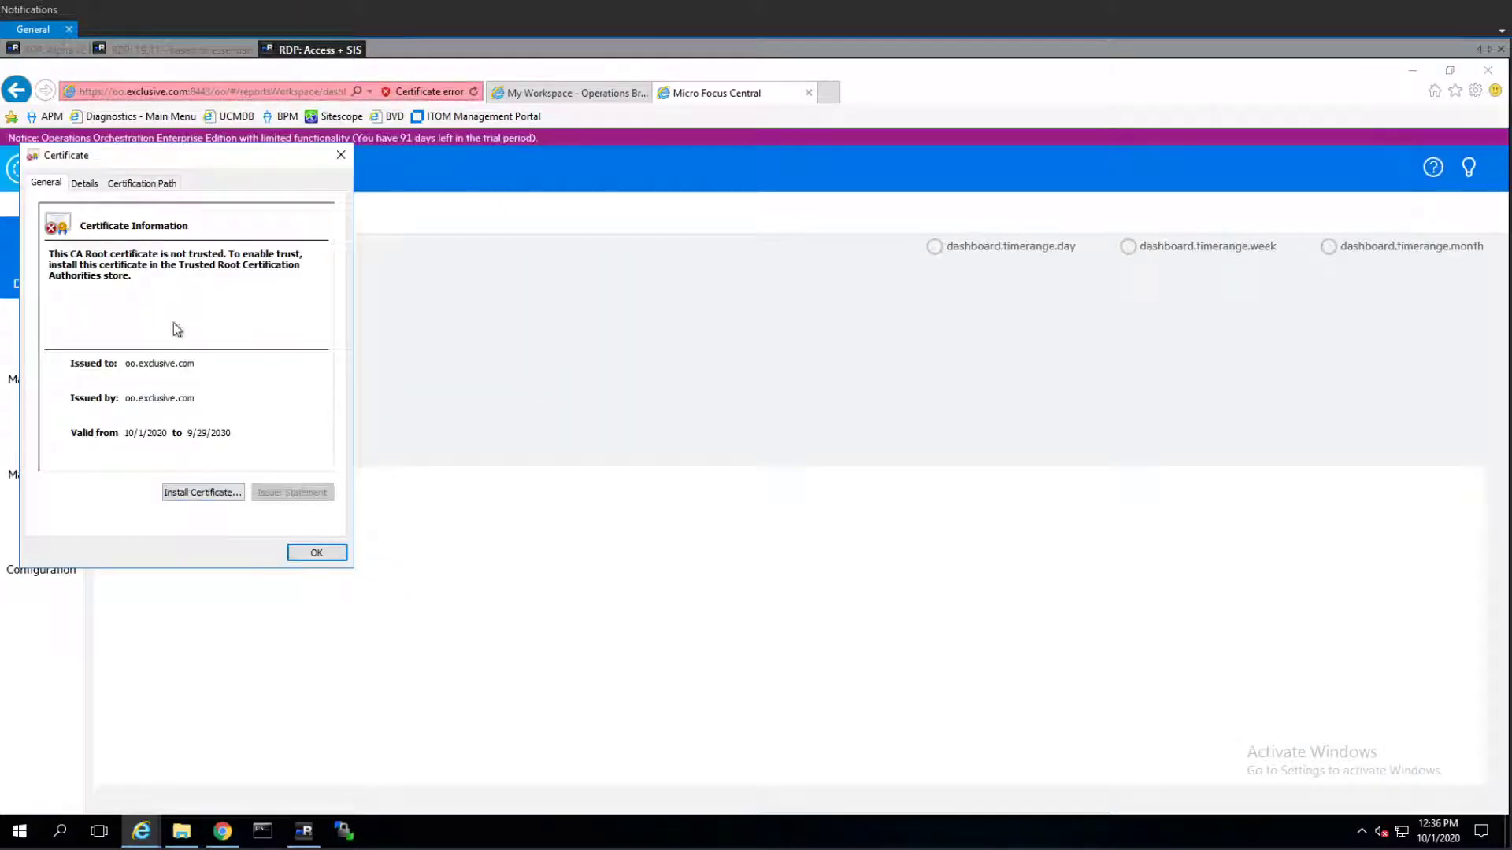
pyautogui.click(85, 183)
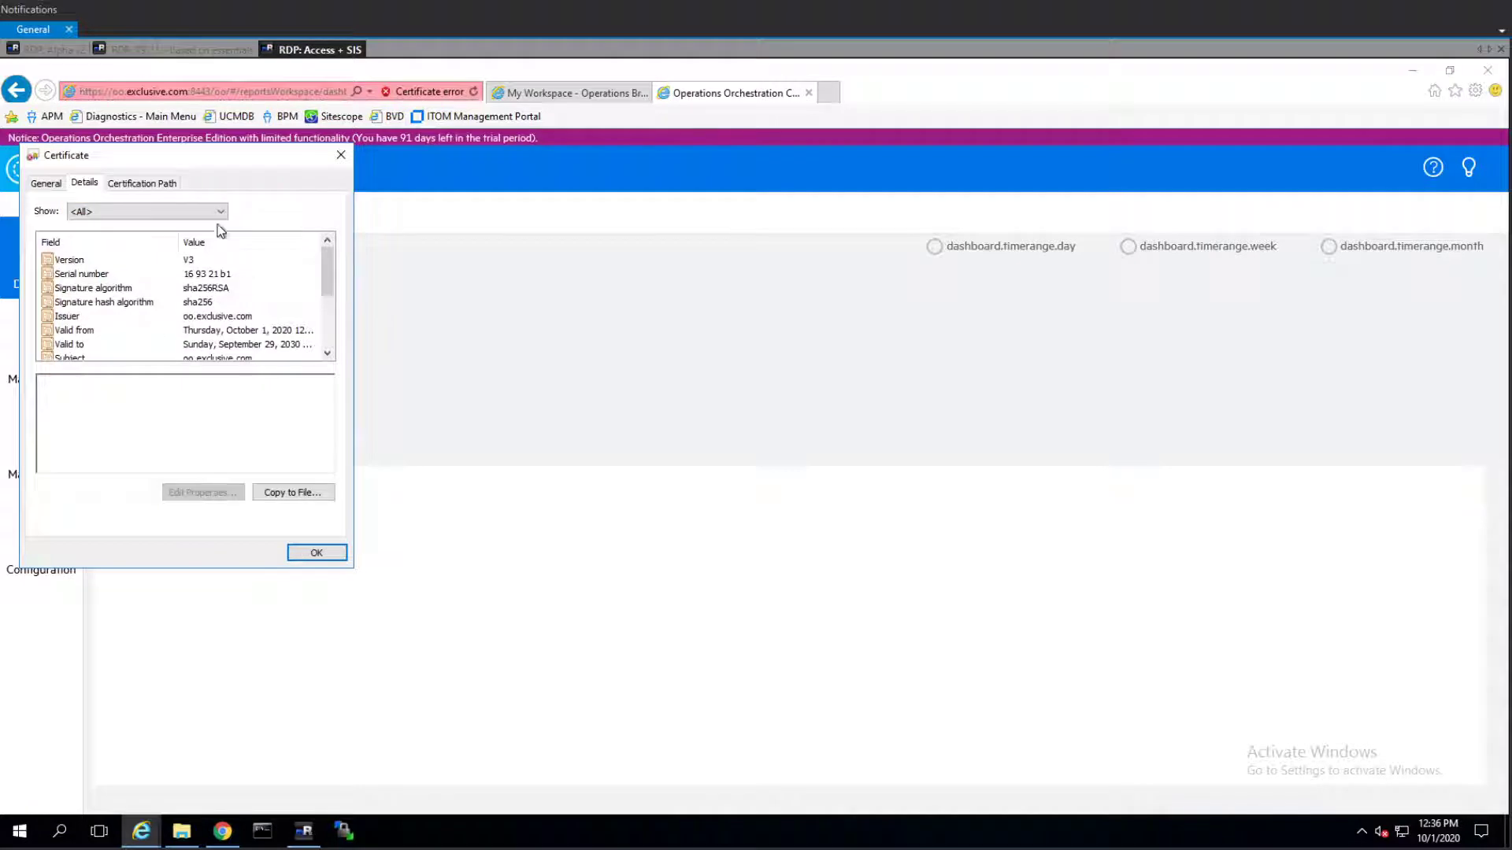
# Export the certificate as DER-encoded binary to c:\oo8443.cer and close the Certificate dialog.
pyautogui.click(313, 496)
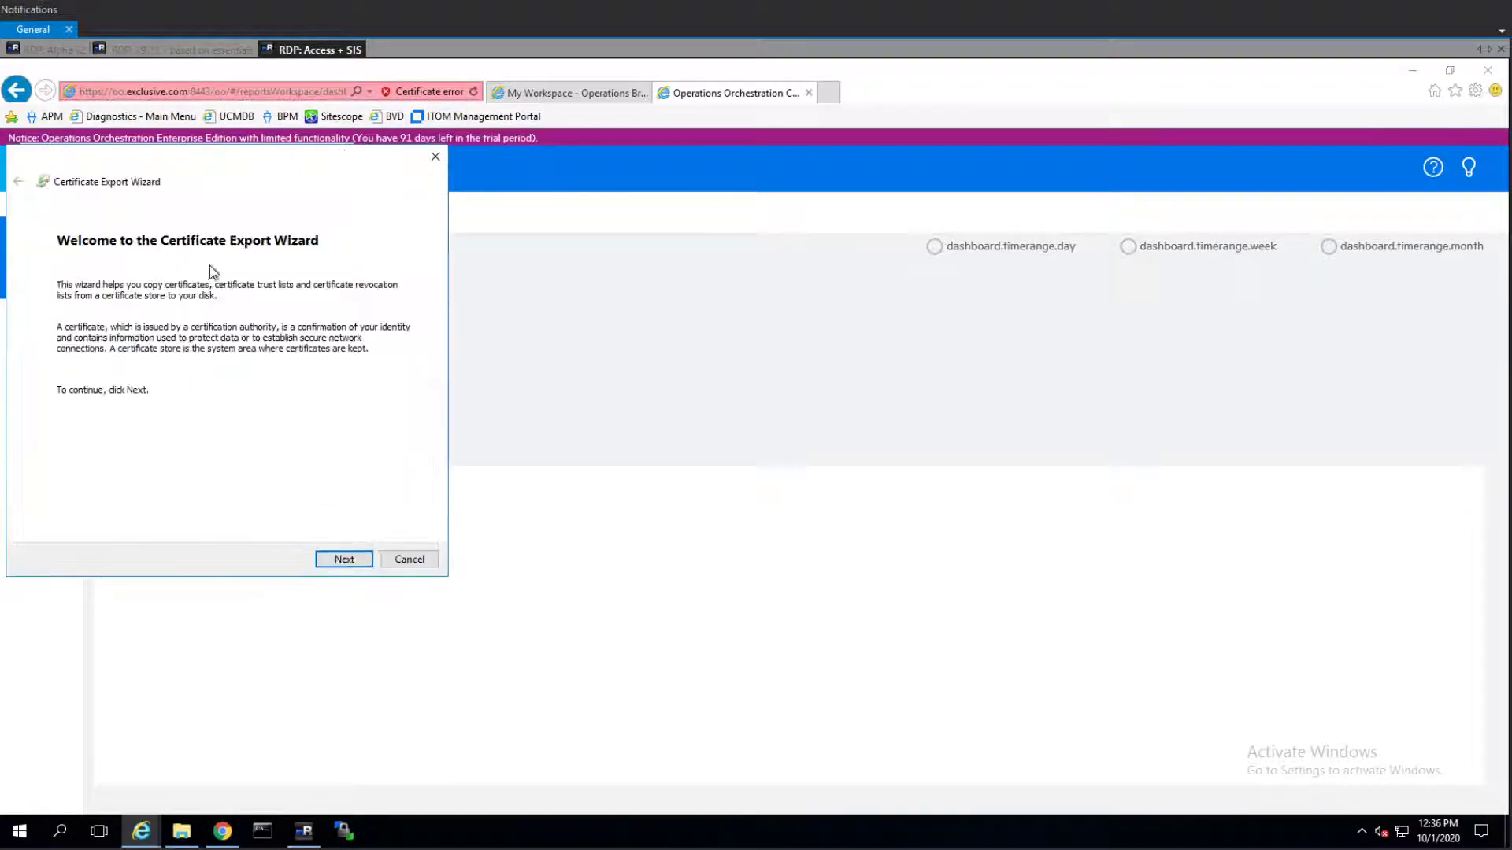
pyautogui.click(340, 552)
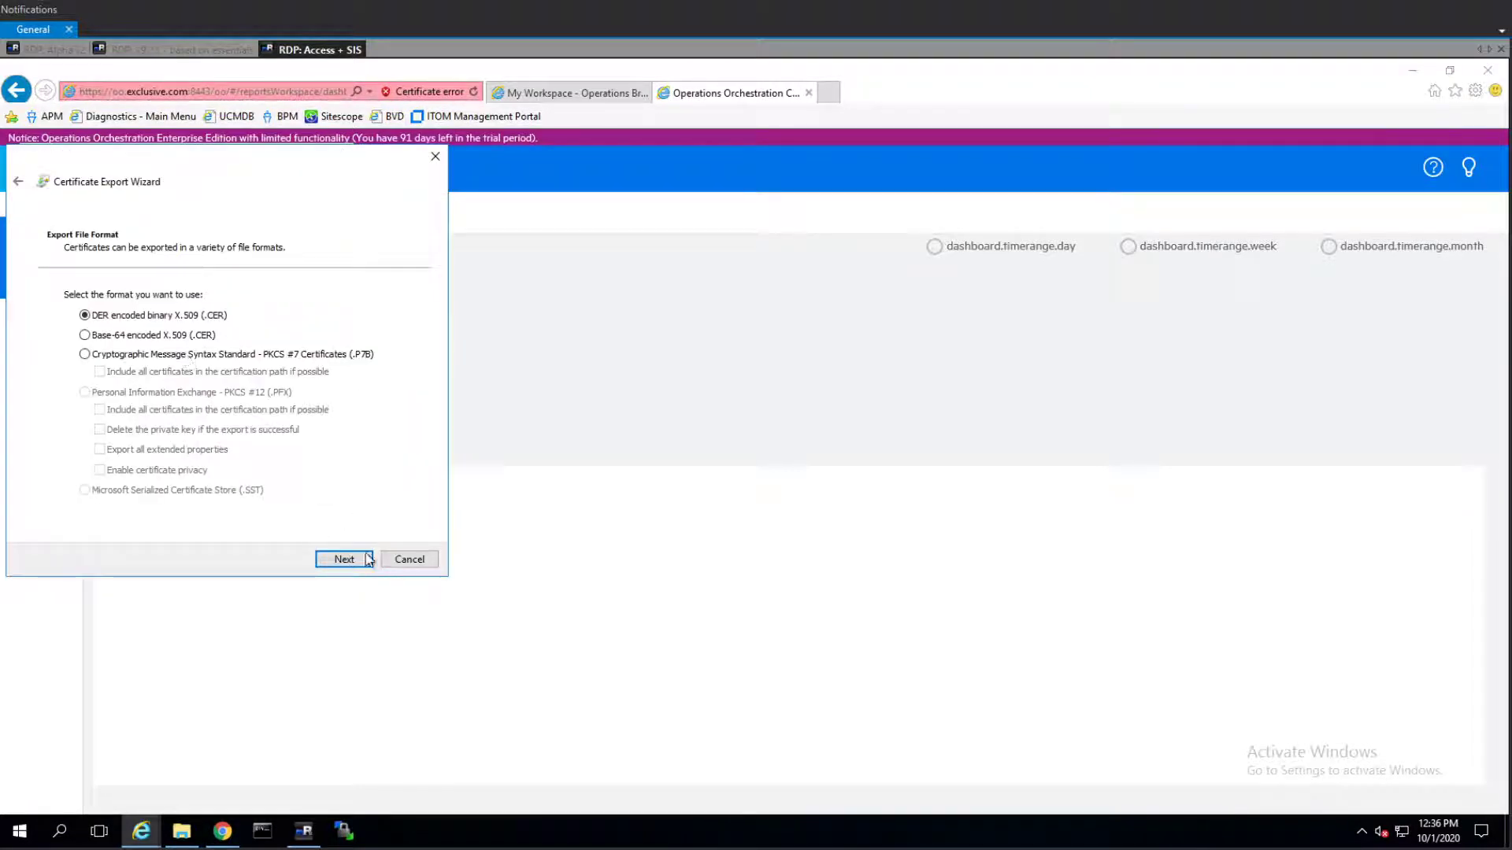
pyautogui.press('Return')
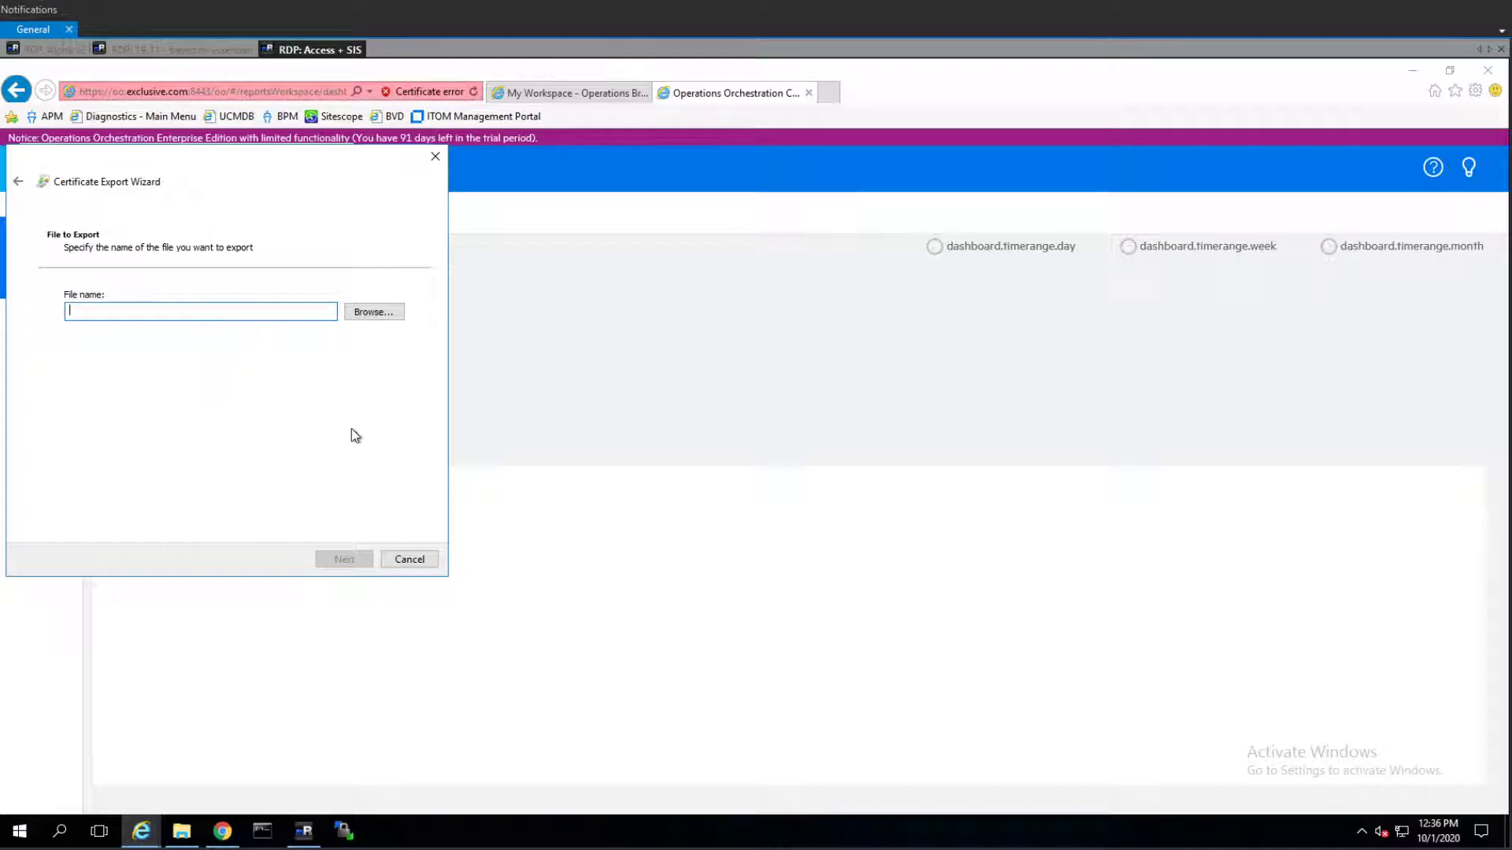
pyautogui.write('c:\\oo8443.cer')
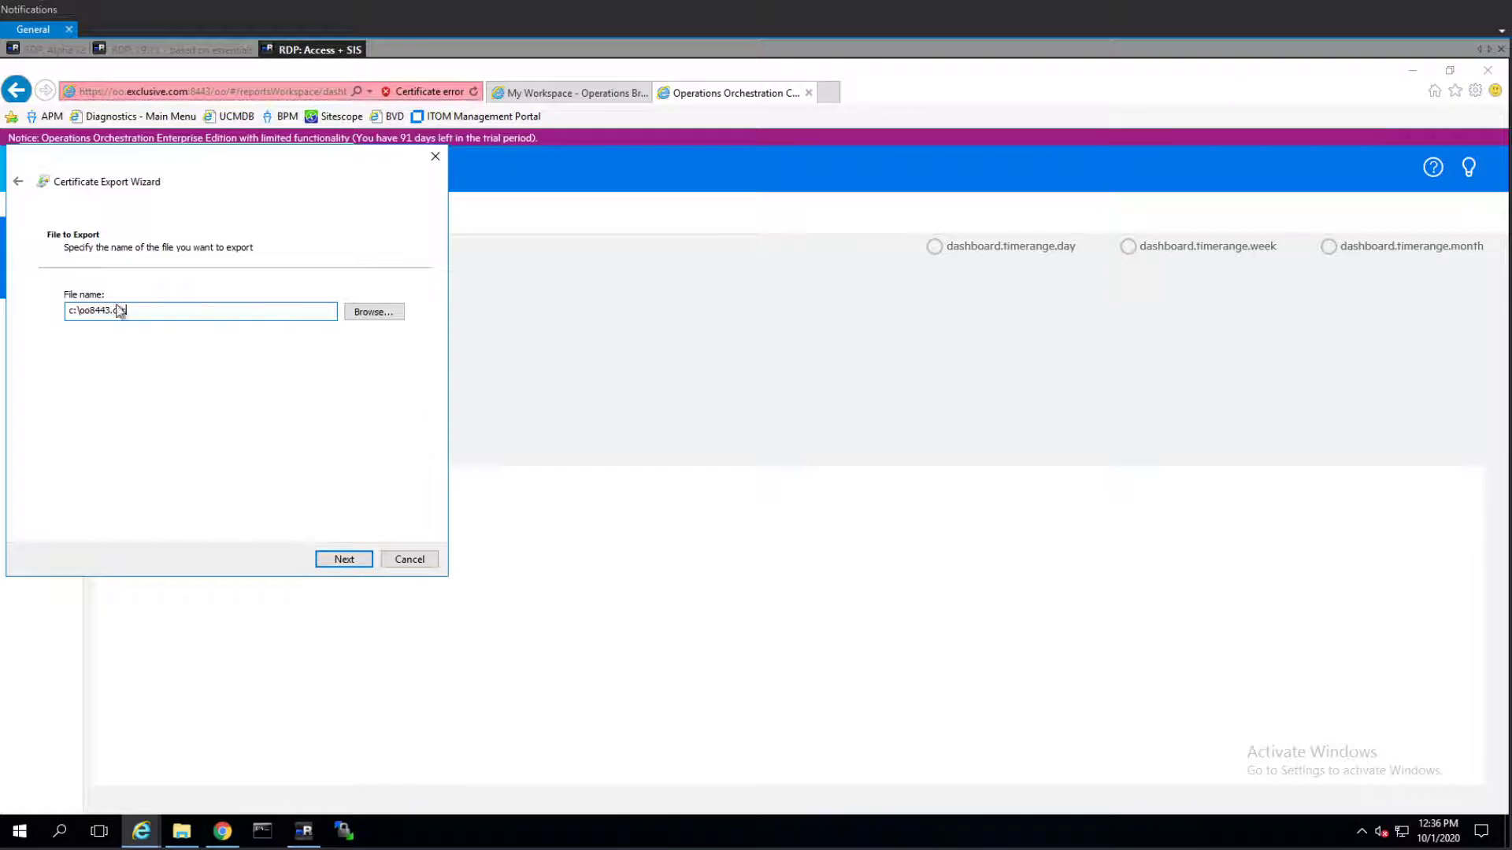
pyautogui.click(334, 565)
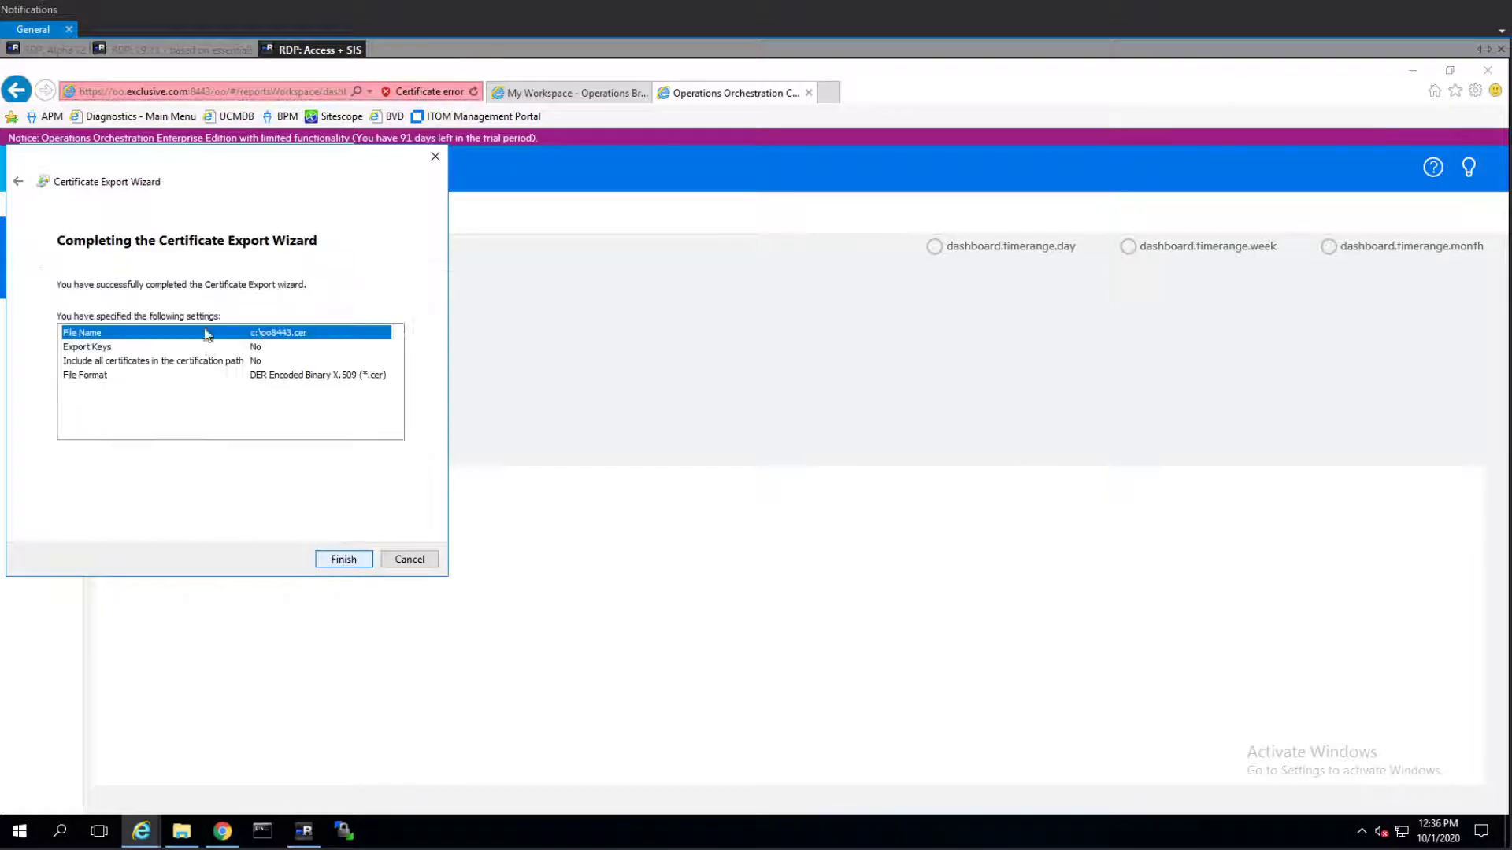
pyautogui.click(325, 559)
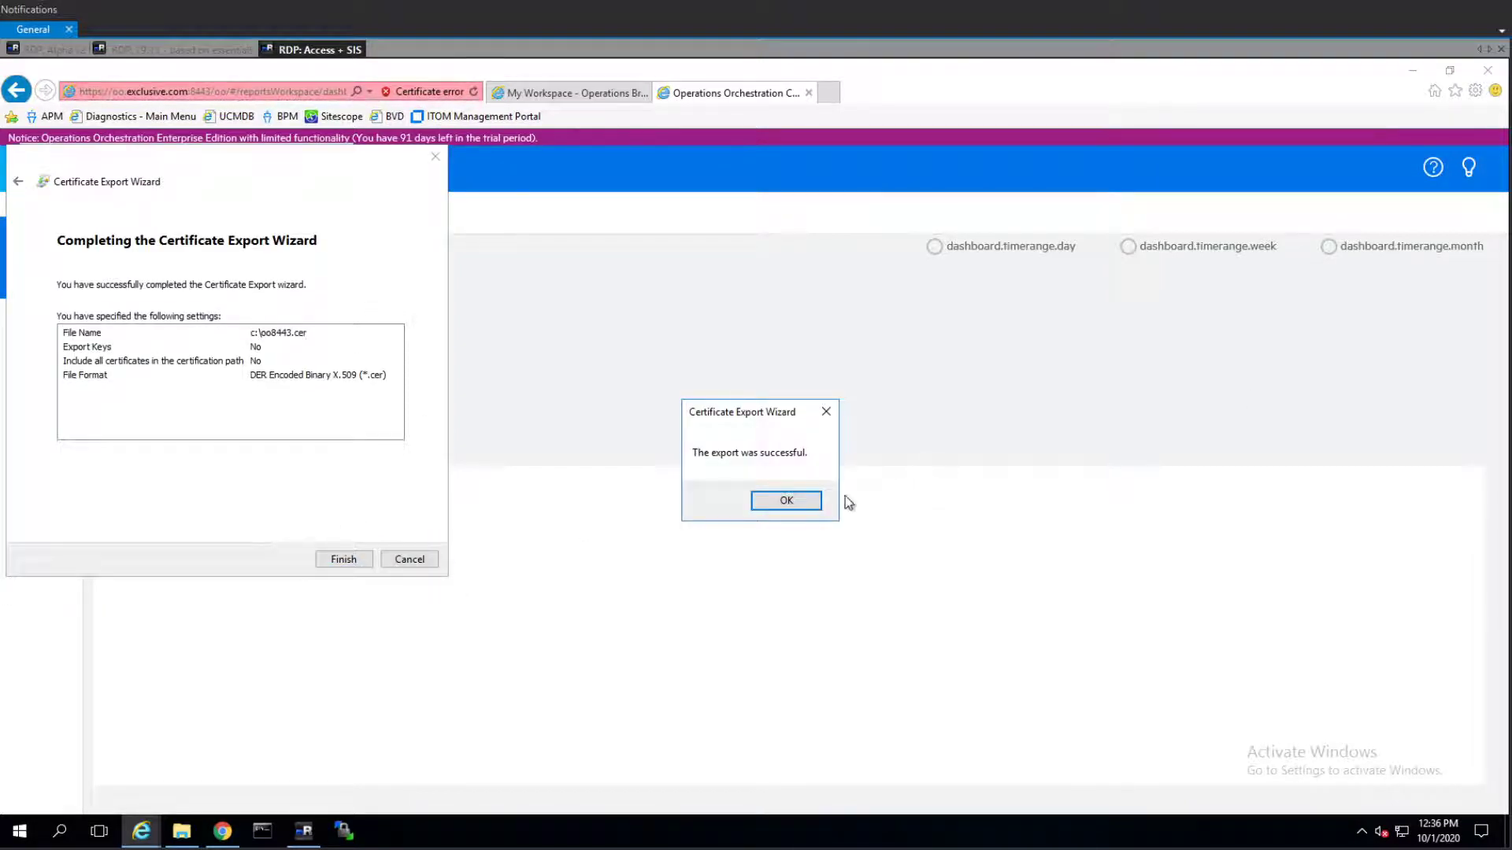
pyautogui.click(803, 507)
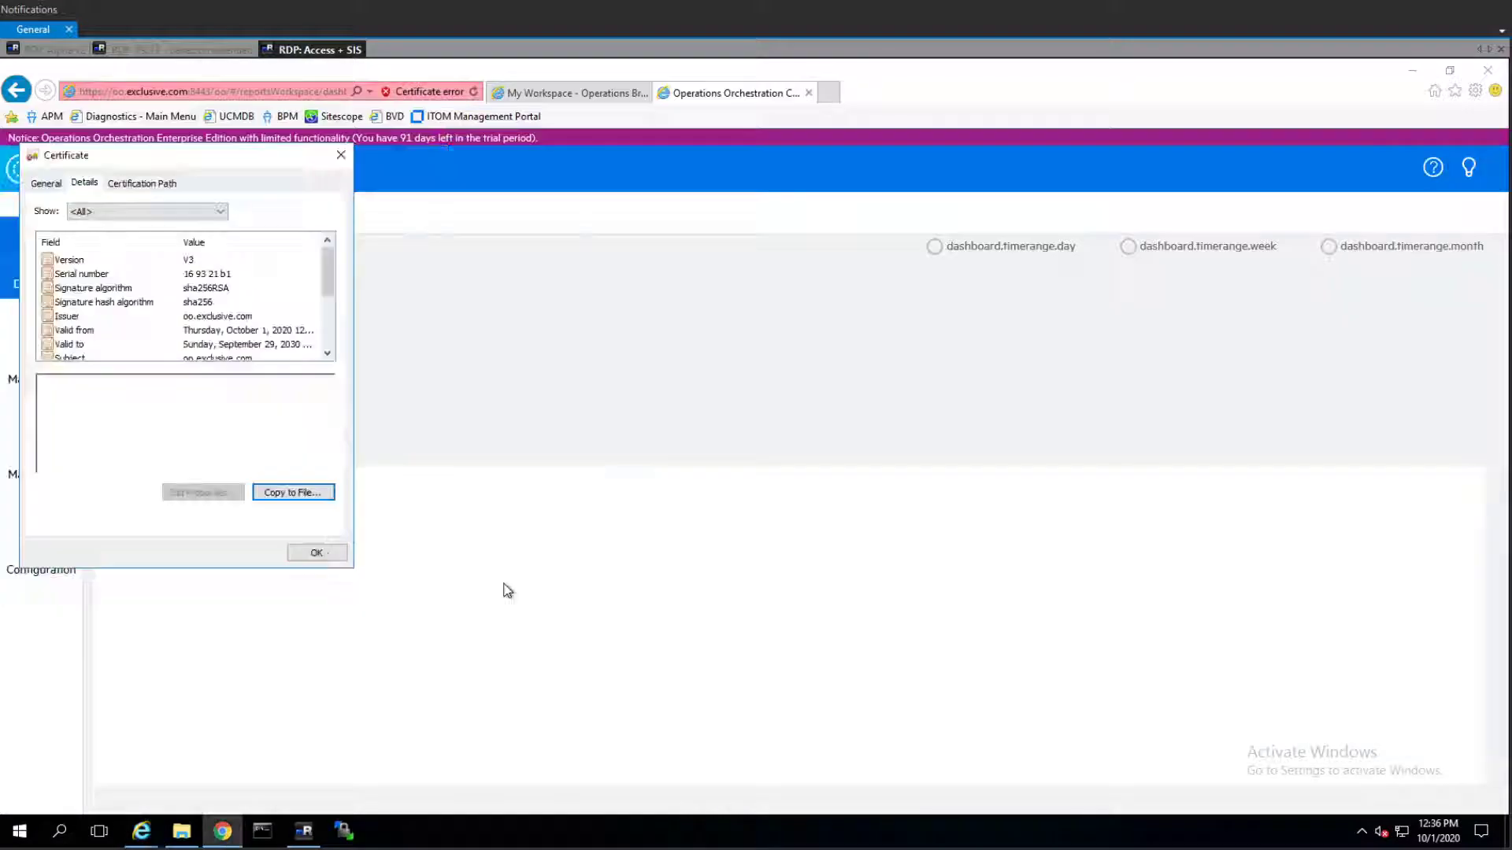
pyautogui.click(317, 553)
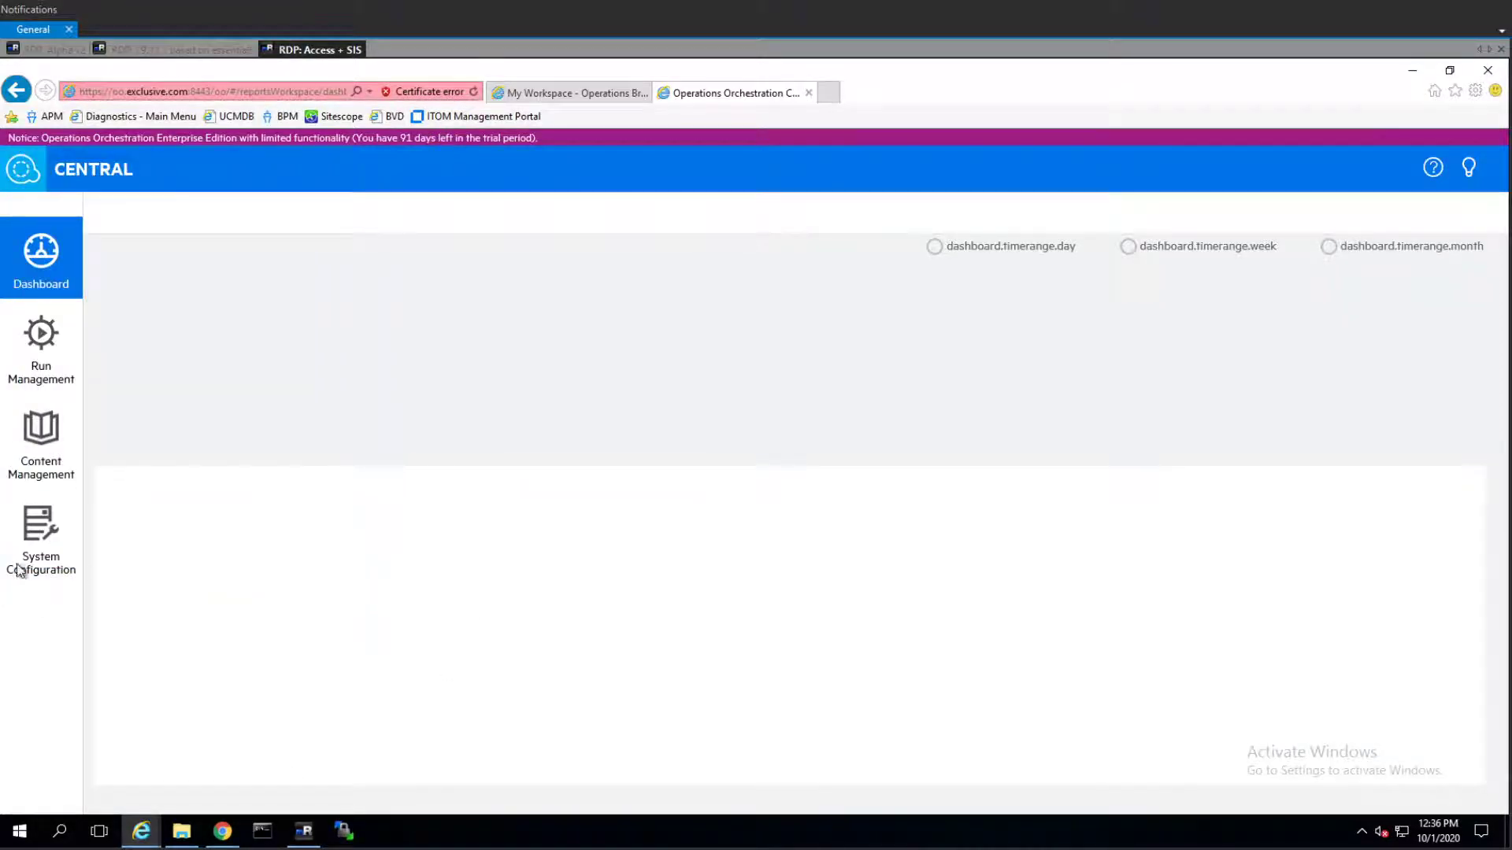
# Launch WinSCP from the obm connection via External Tools > Transfer File (SSH).
pyautogui.click(303, 831)
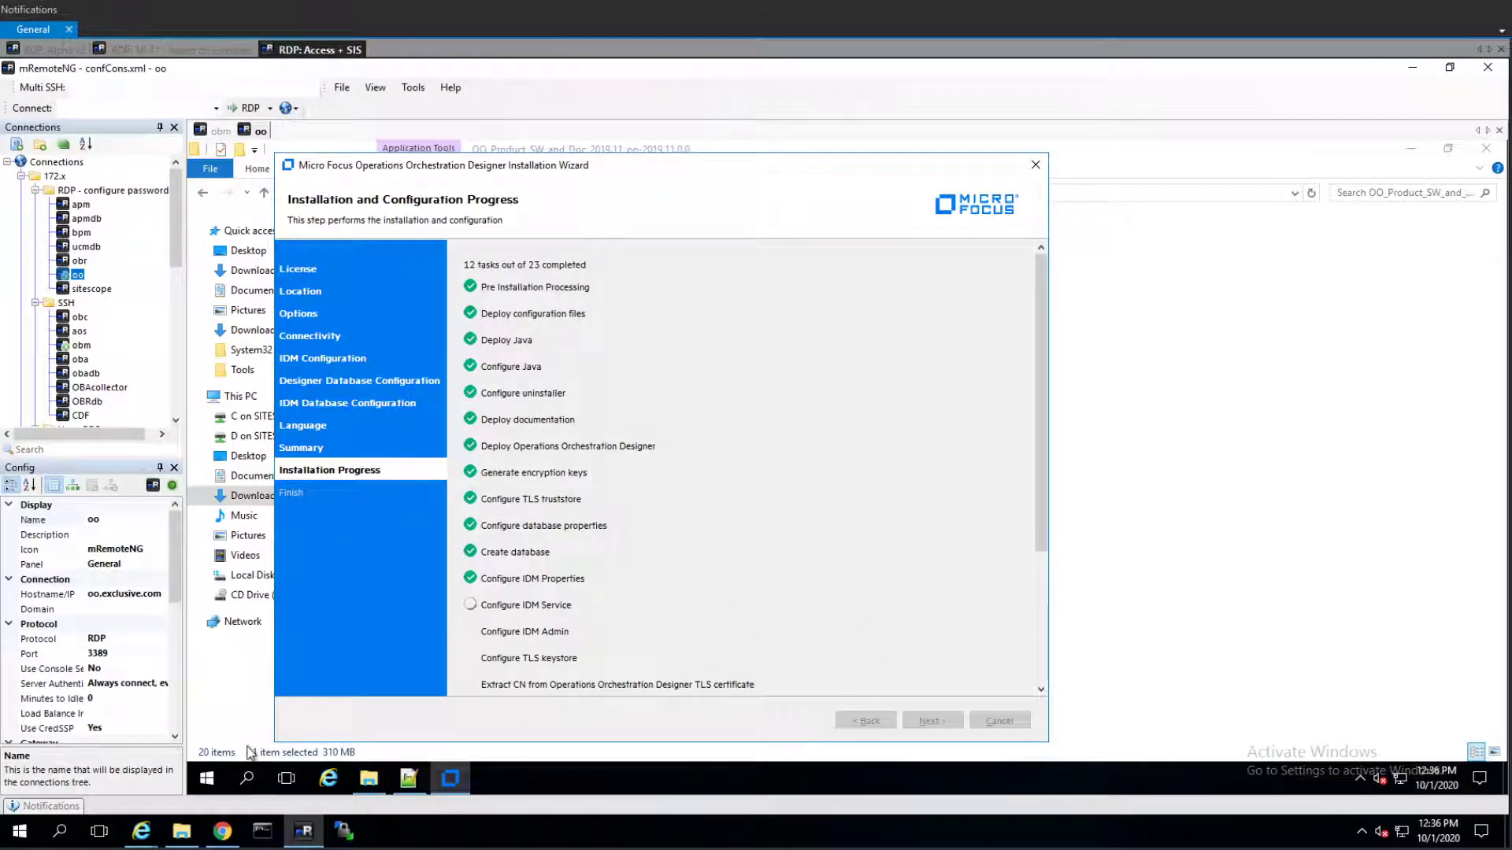
pyautogui.click(218, 132)
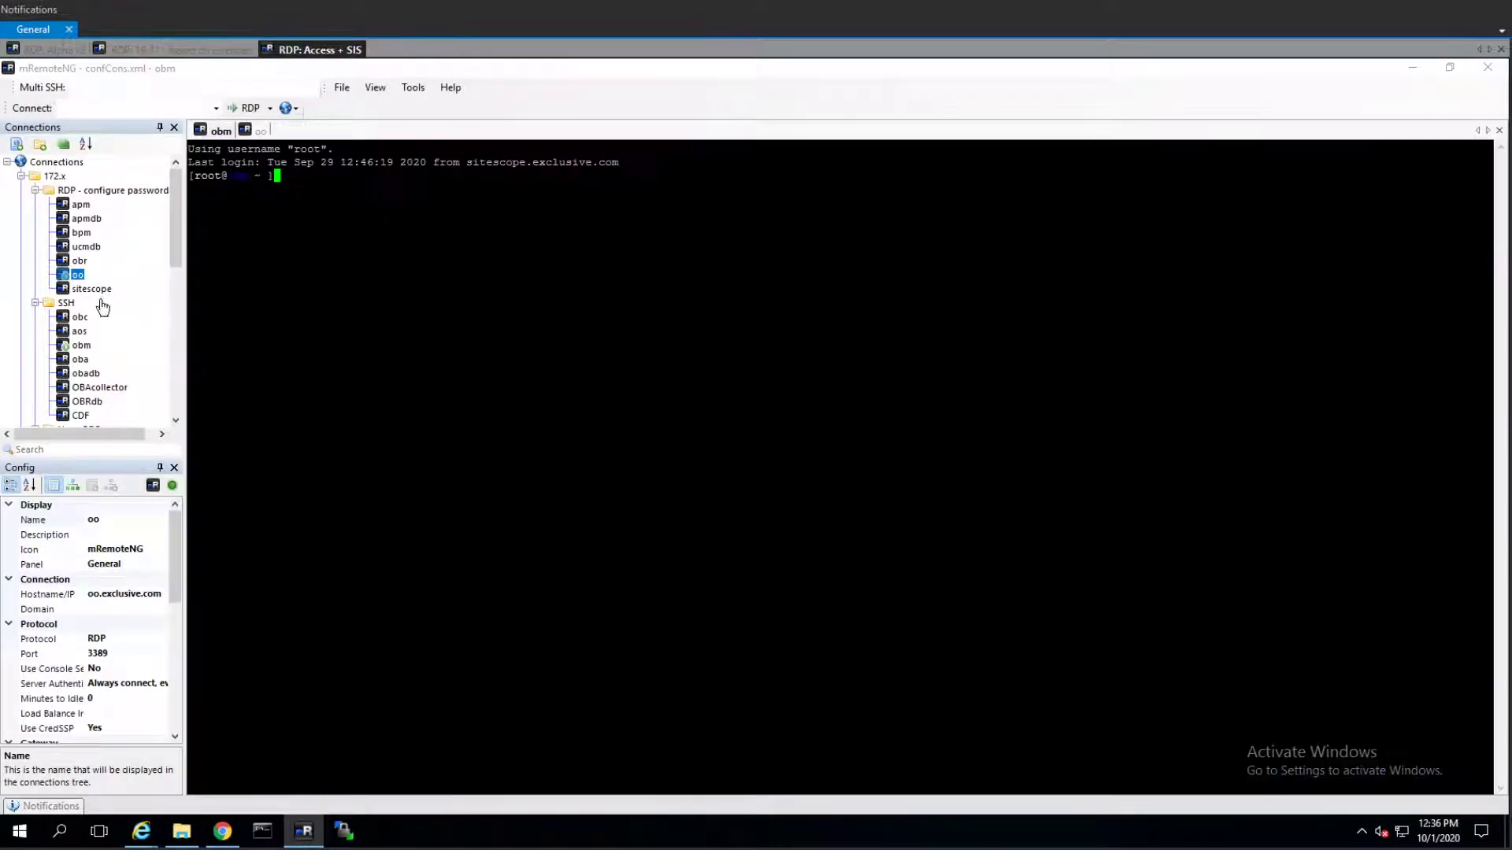
pyautogui.rightClick(82, 346)
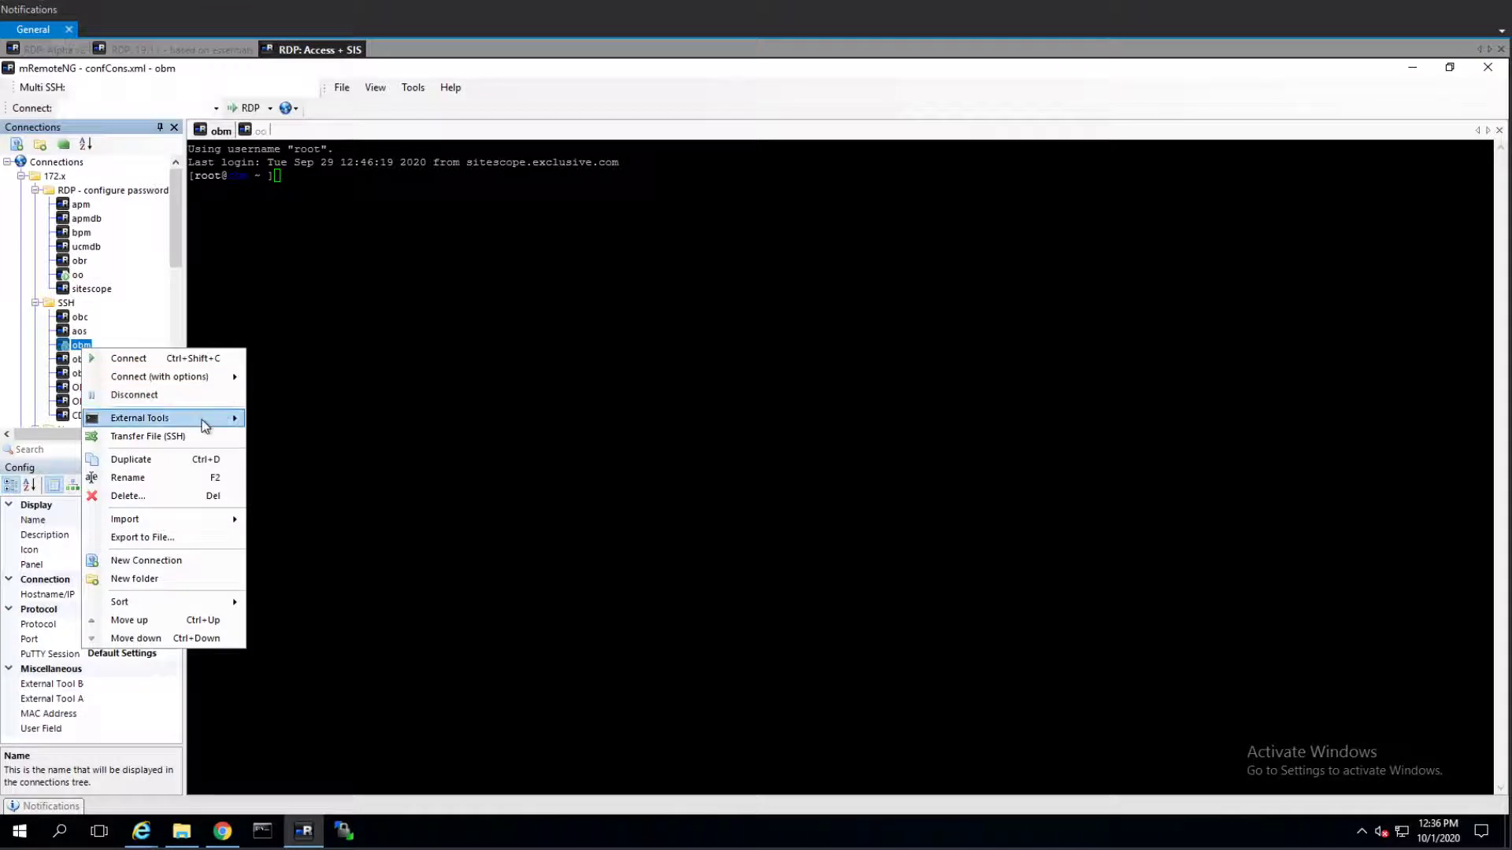
pyautogui.click(314, 421)
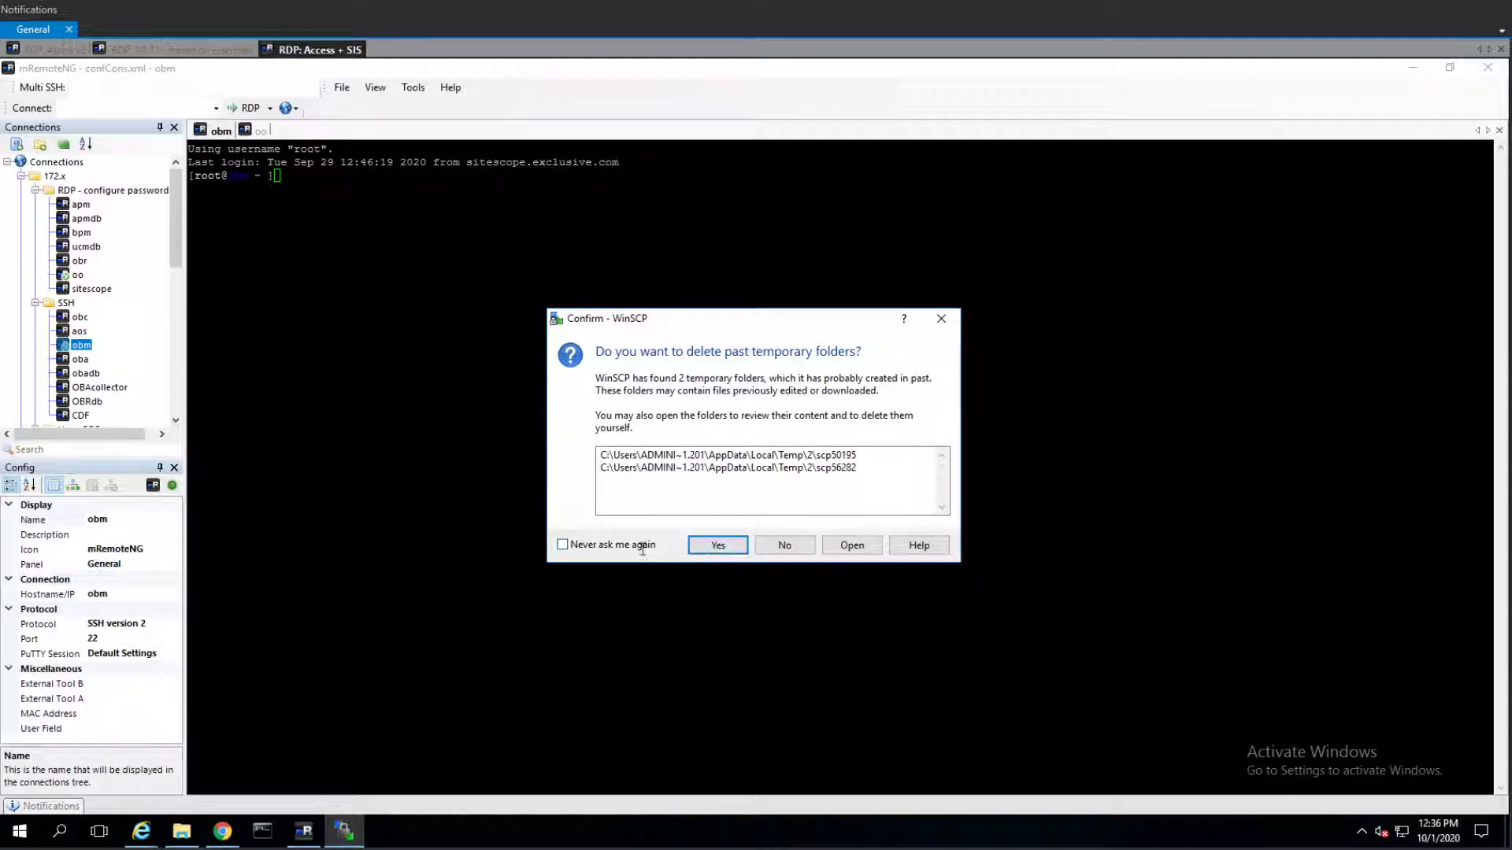
# Copy c:\oo8443.cer into obm's /tmp folder with WinSCP, then close WinSCP.
pyautogui.click(718, 546)
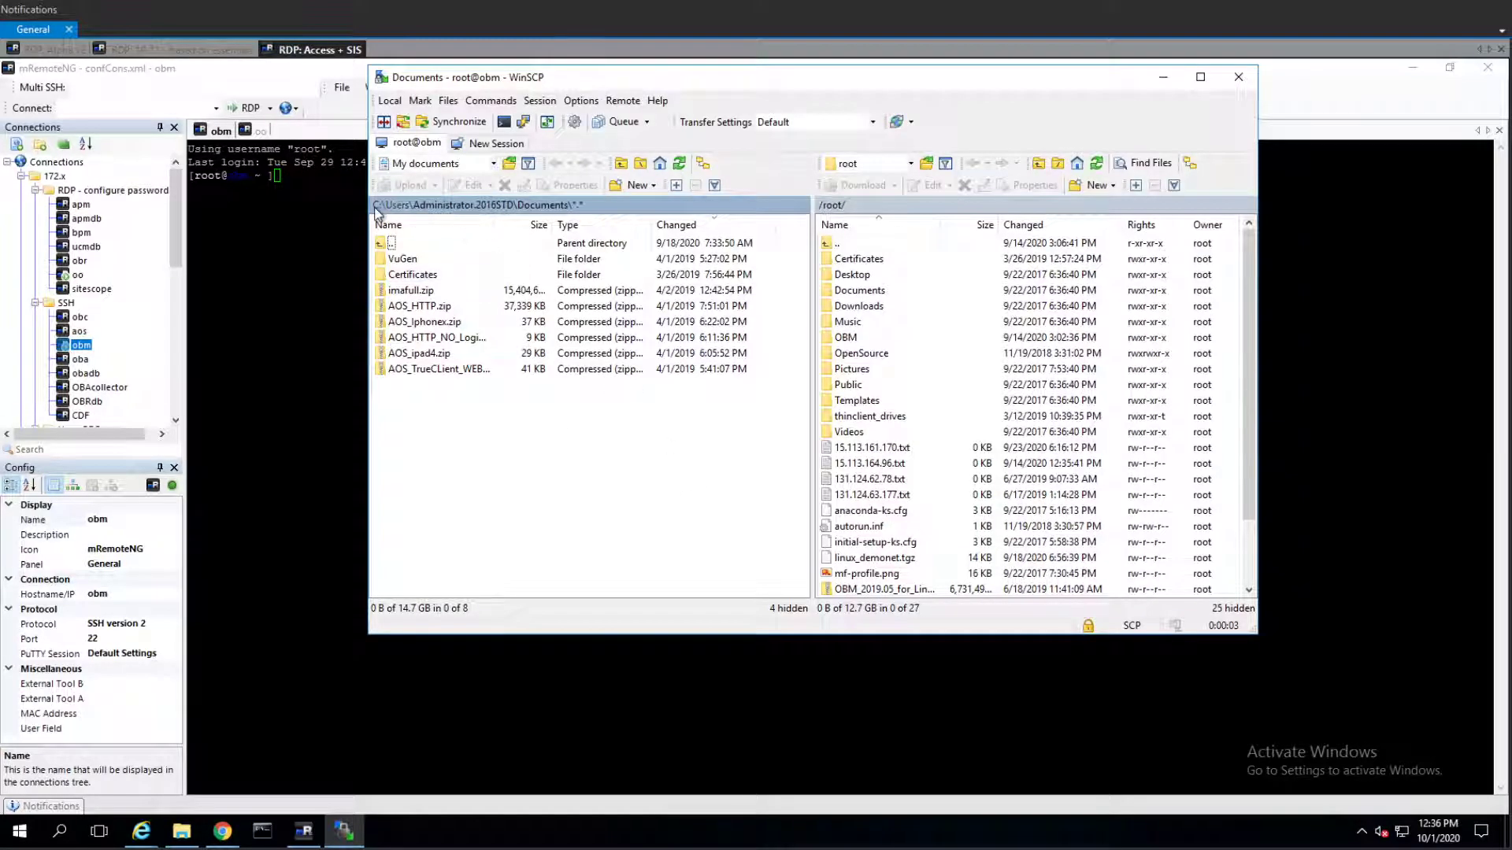
pyautogui.hotkey('ctrl', '\\')
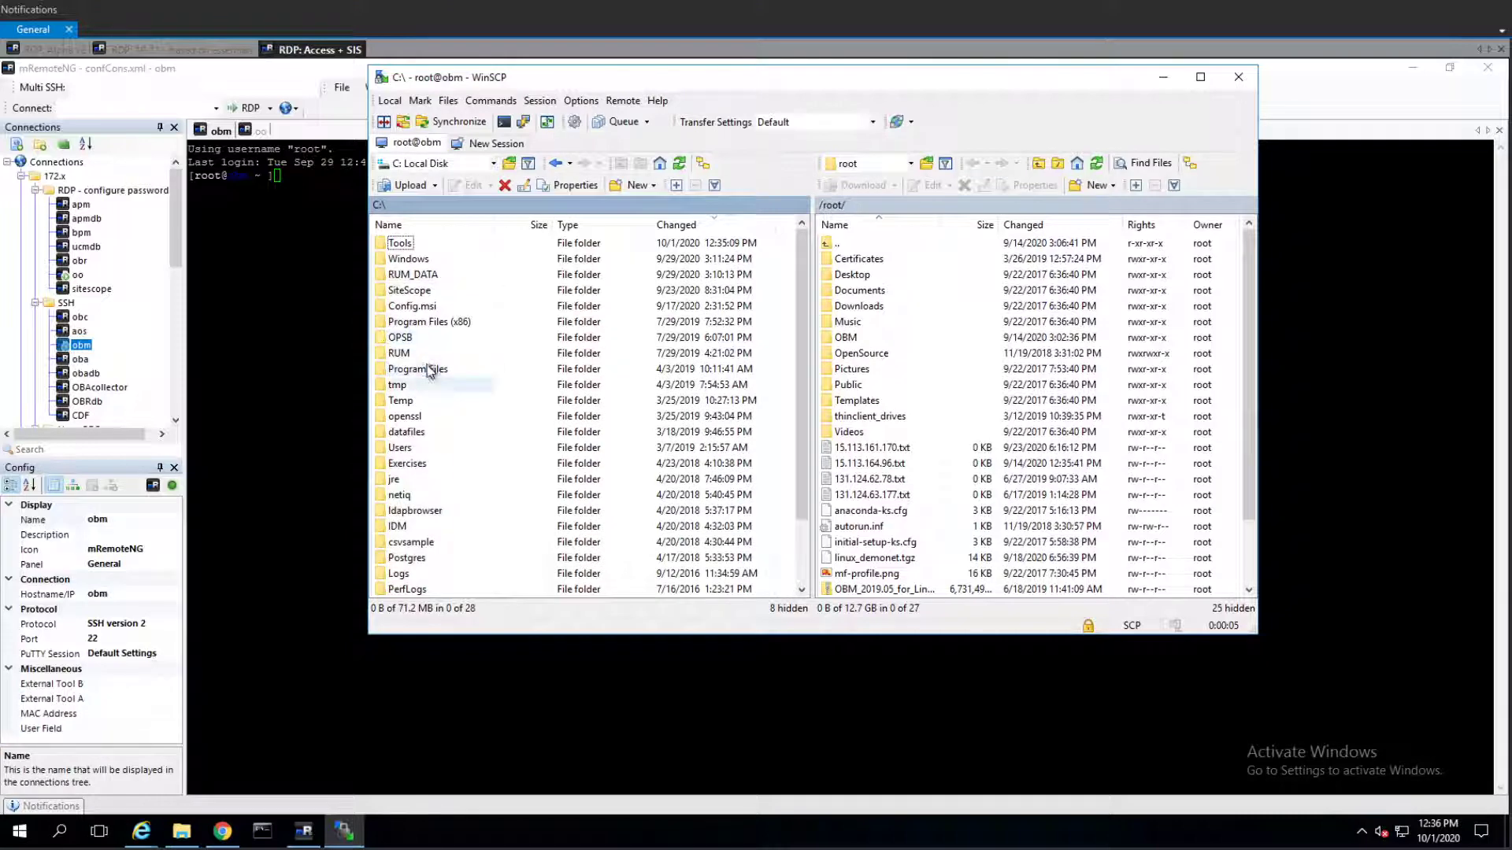
pyautogui.scroll(-2, 445, 394)
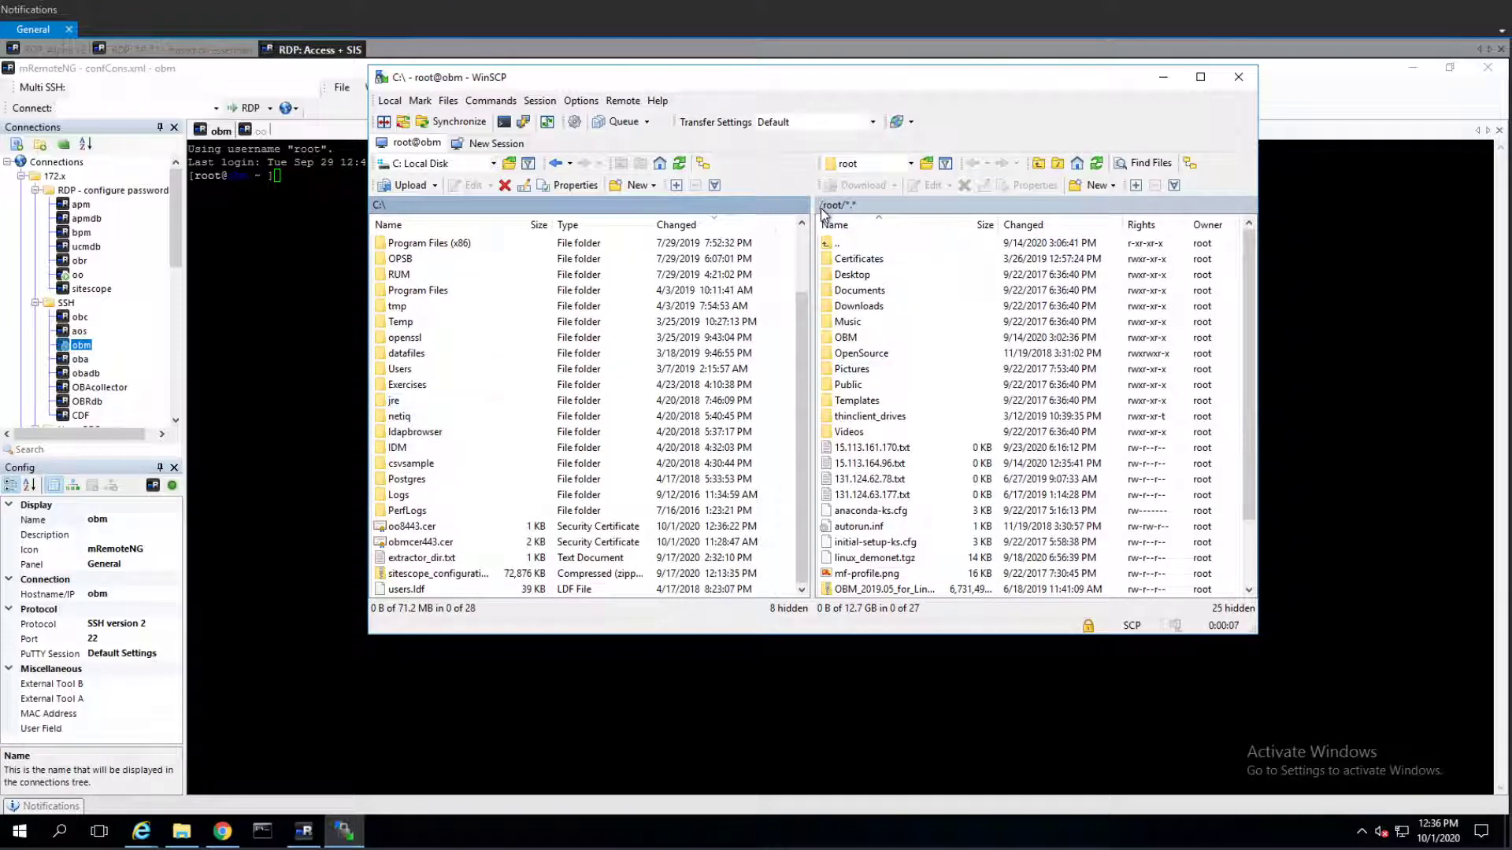
pyautogui.doubleClick(836, 243)
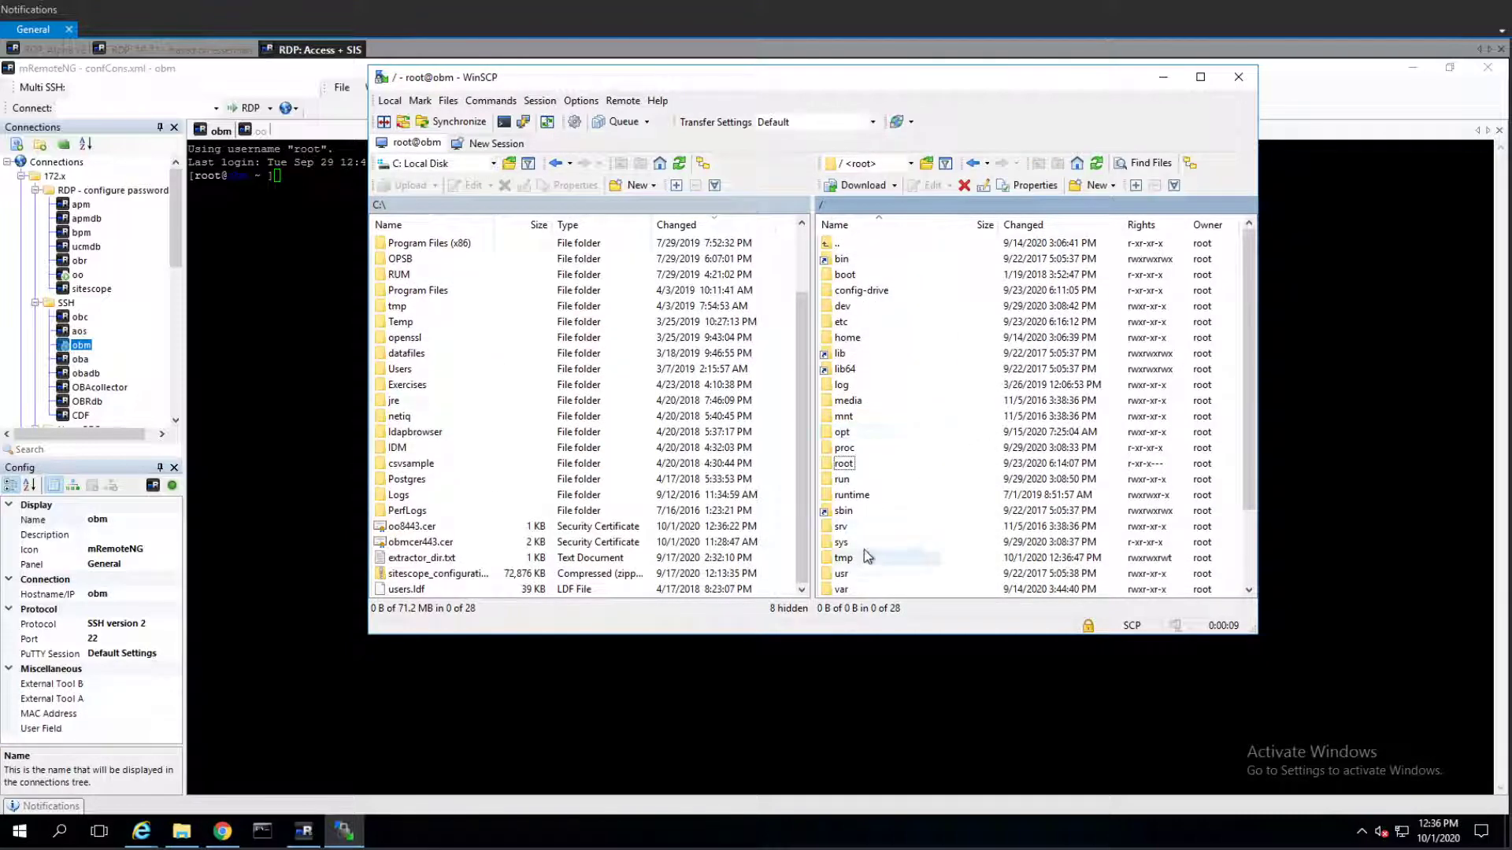
pyautogui.scroll(-2, 863, 550)
pyautogui.doubleClick(843, 463)
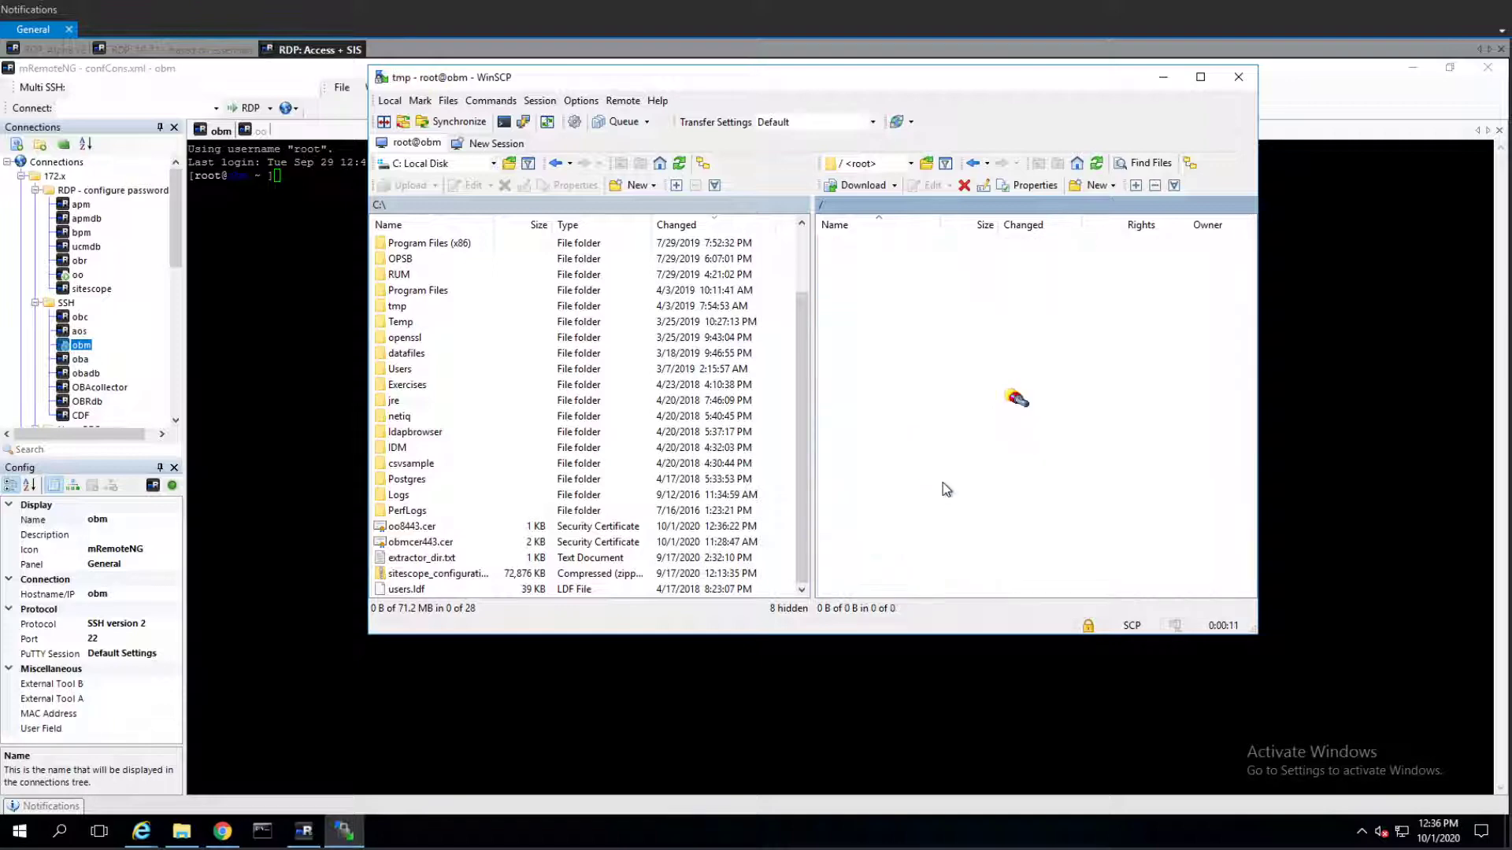
pyautogui.moveTo(416, 532); pyautogui.dragTo(881, 497)
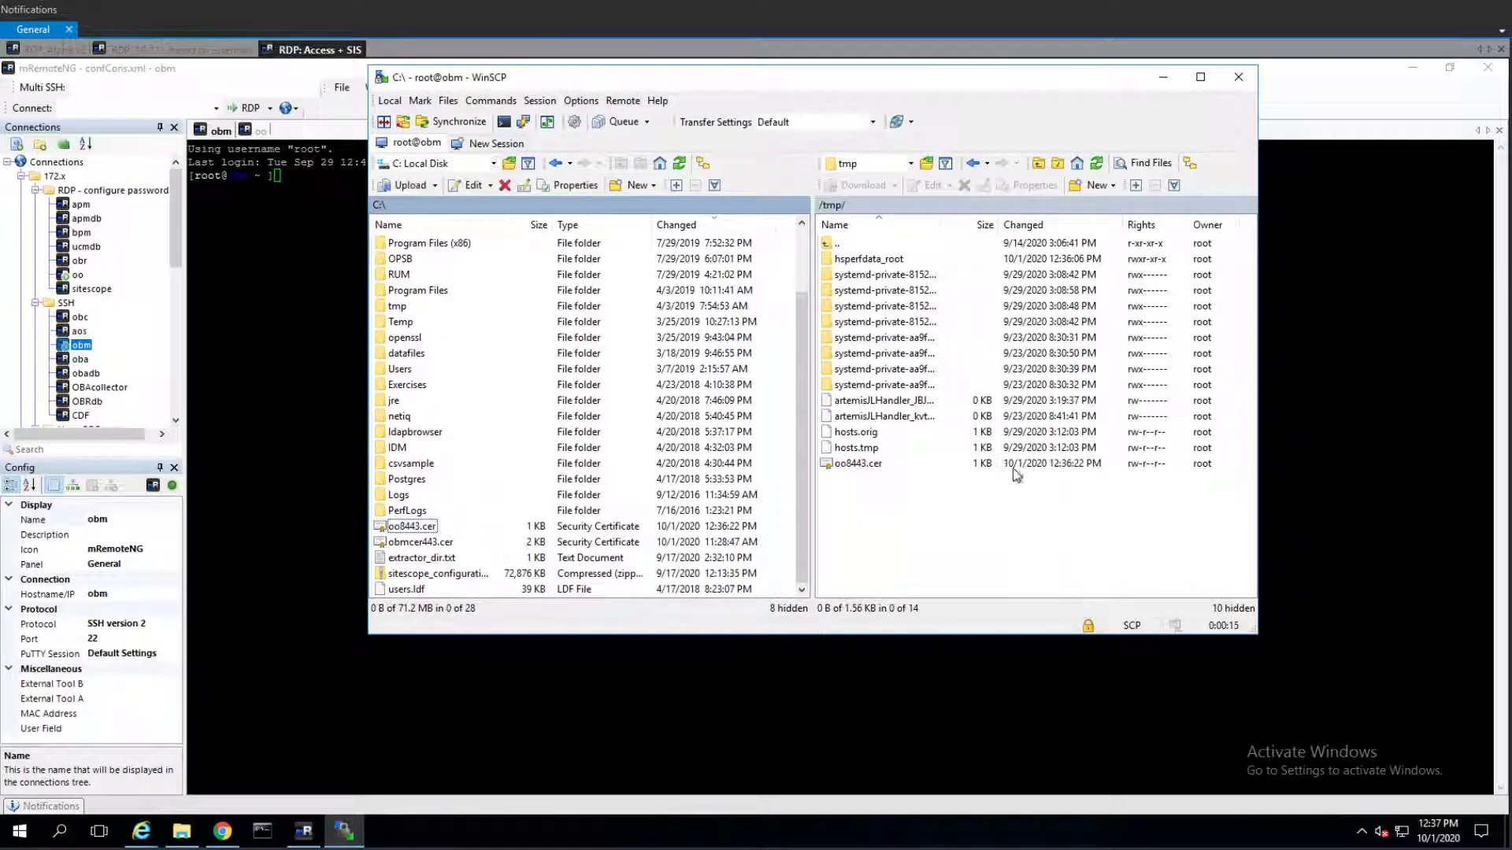
pyautogui.click(1239, 77)
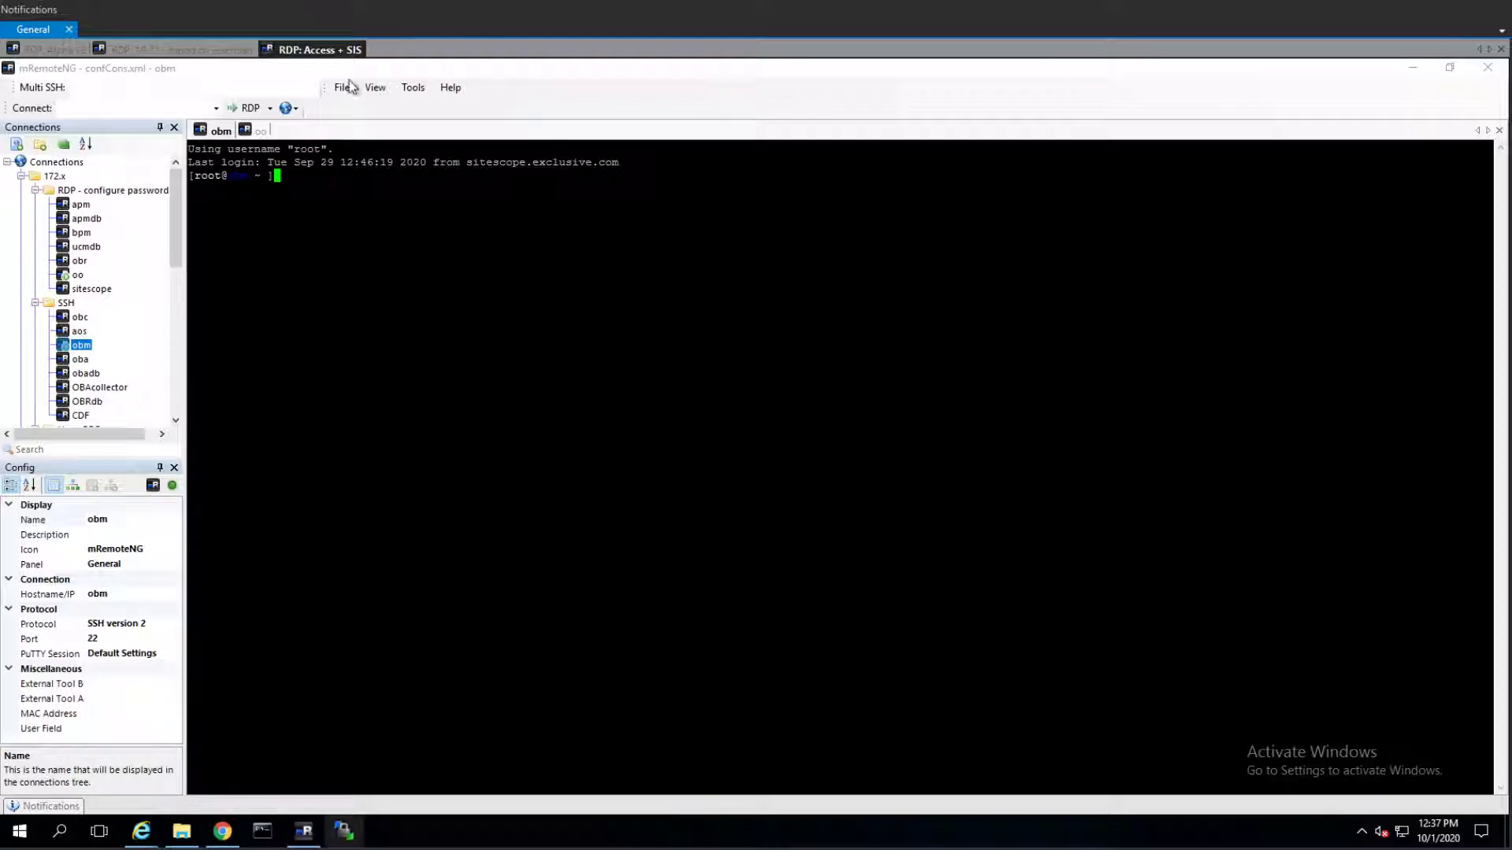
pyautogui.click(254, 131)
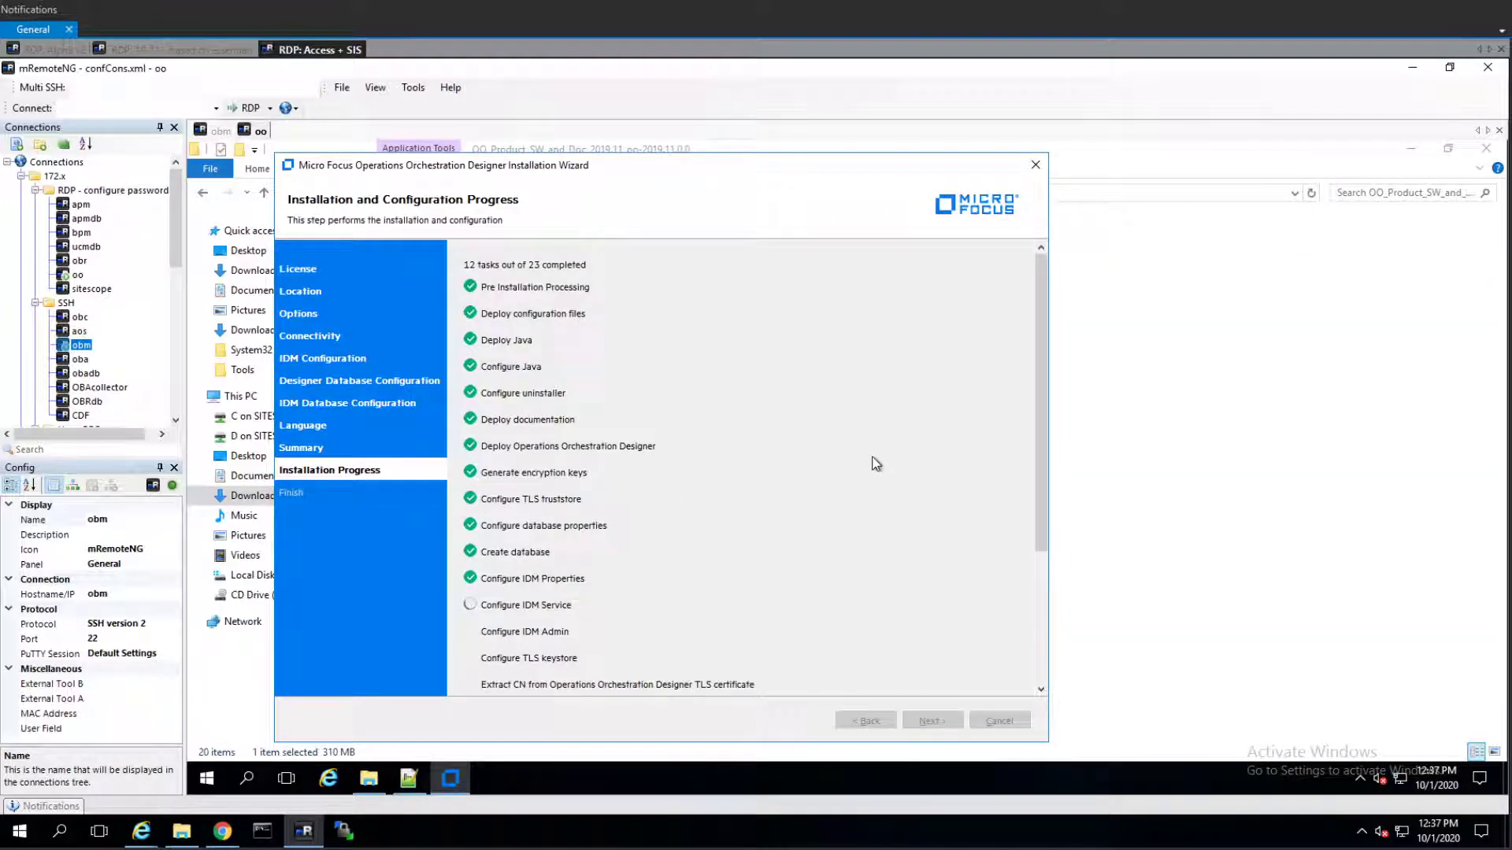
pyautogui.scroll(-3, 882, 479)
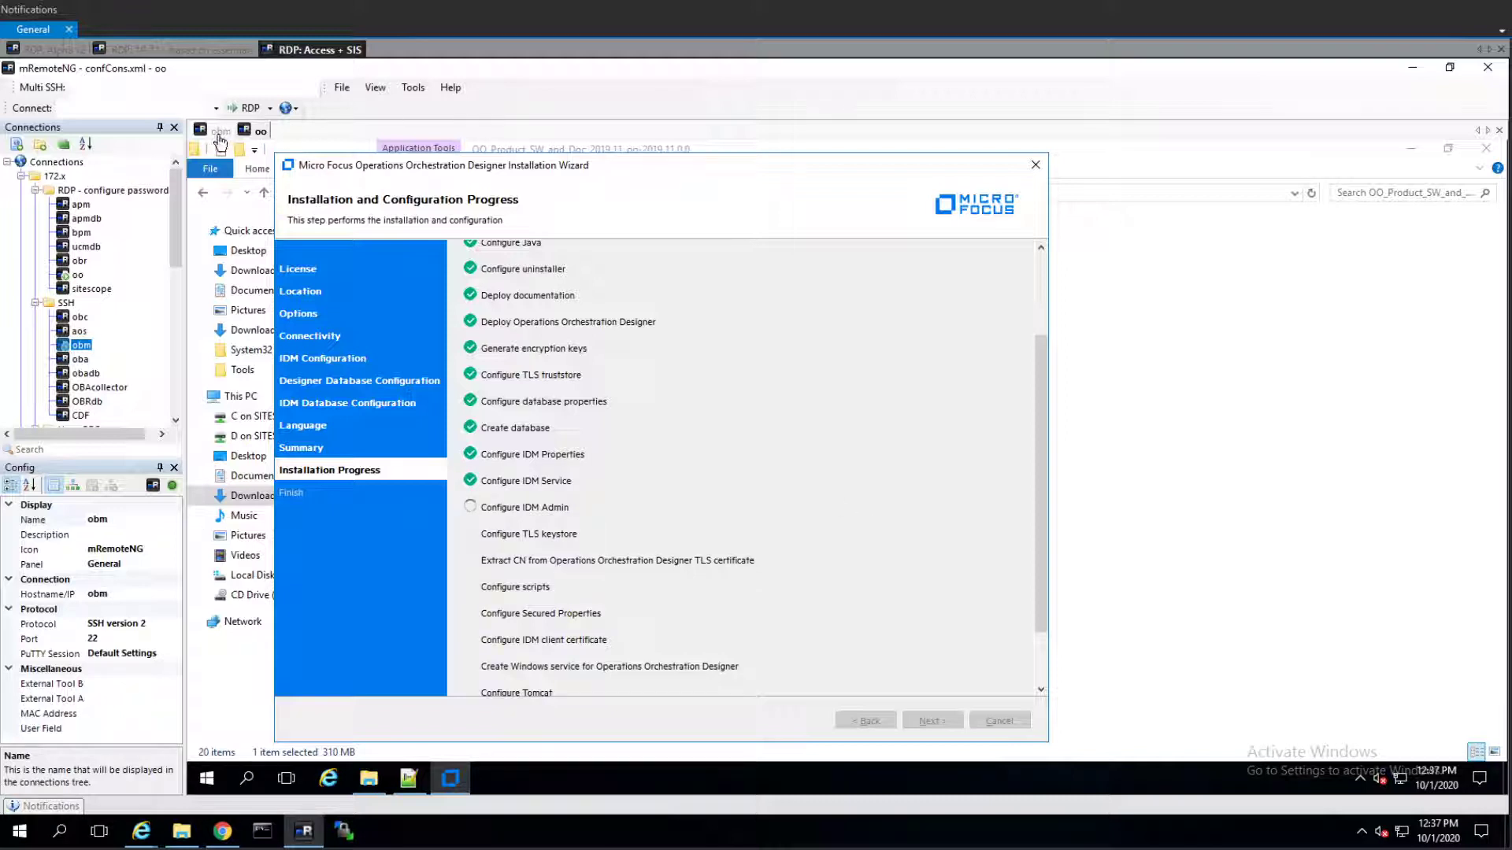
pyautogui.click(218, 131)
# Run opr-cert-mgmt.sh -i oo1911 /tmp/oo8443.cer to import the certificate as alias oo1911.
pyautogui.press('Up')
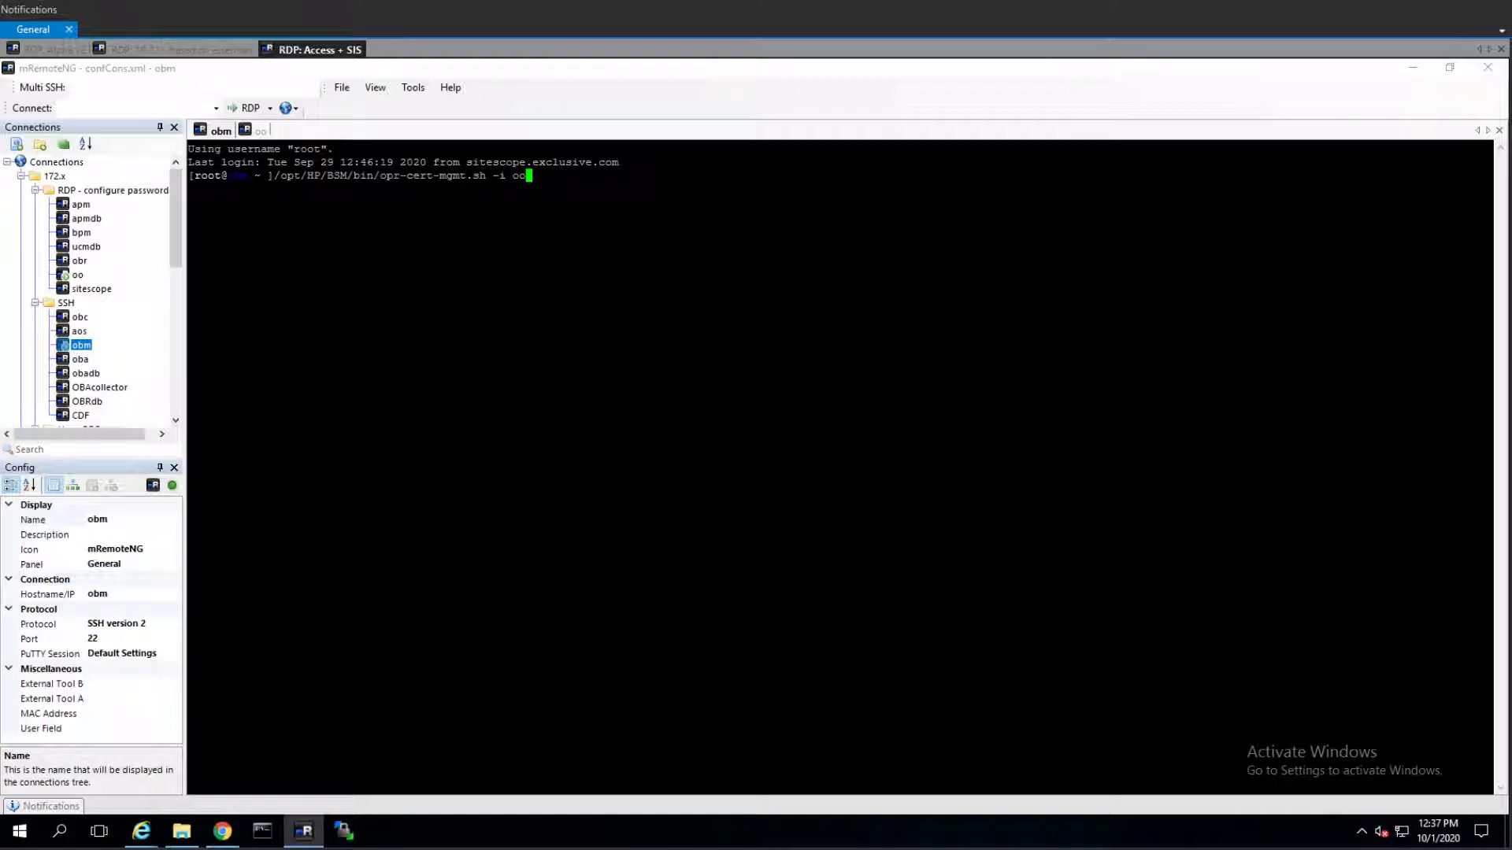
pyautogui.write('2')
pyautogui.press('BackSpace')
pyautogui.press('BackSpace')
pyautogui.write('1911 /tmp/oo')
pyautogui.press('Tab')
pyautogui.press('Return')
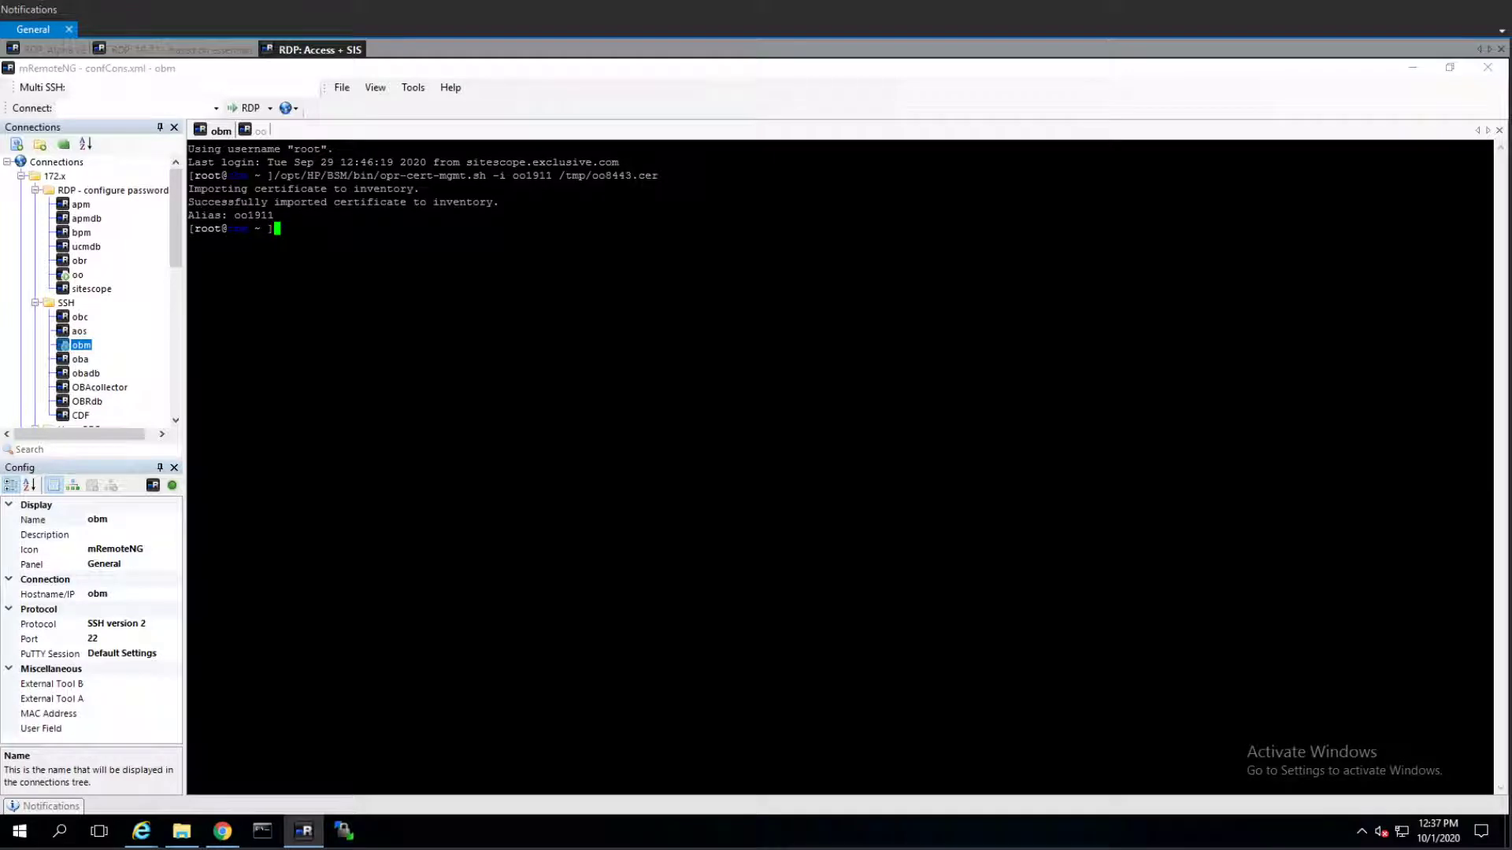
pyautogui.click(222, 831)
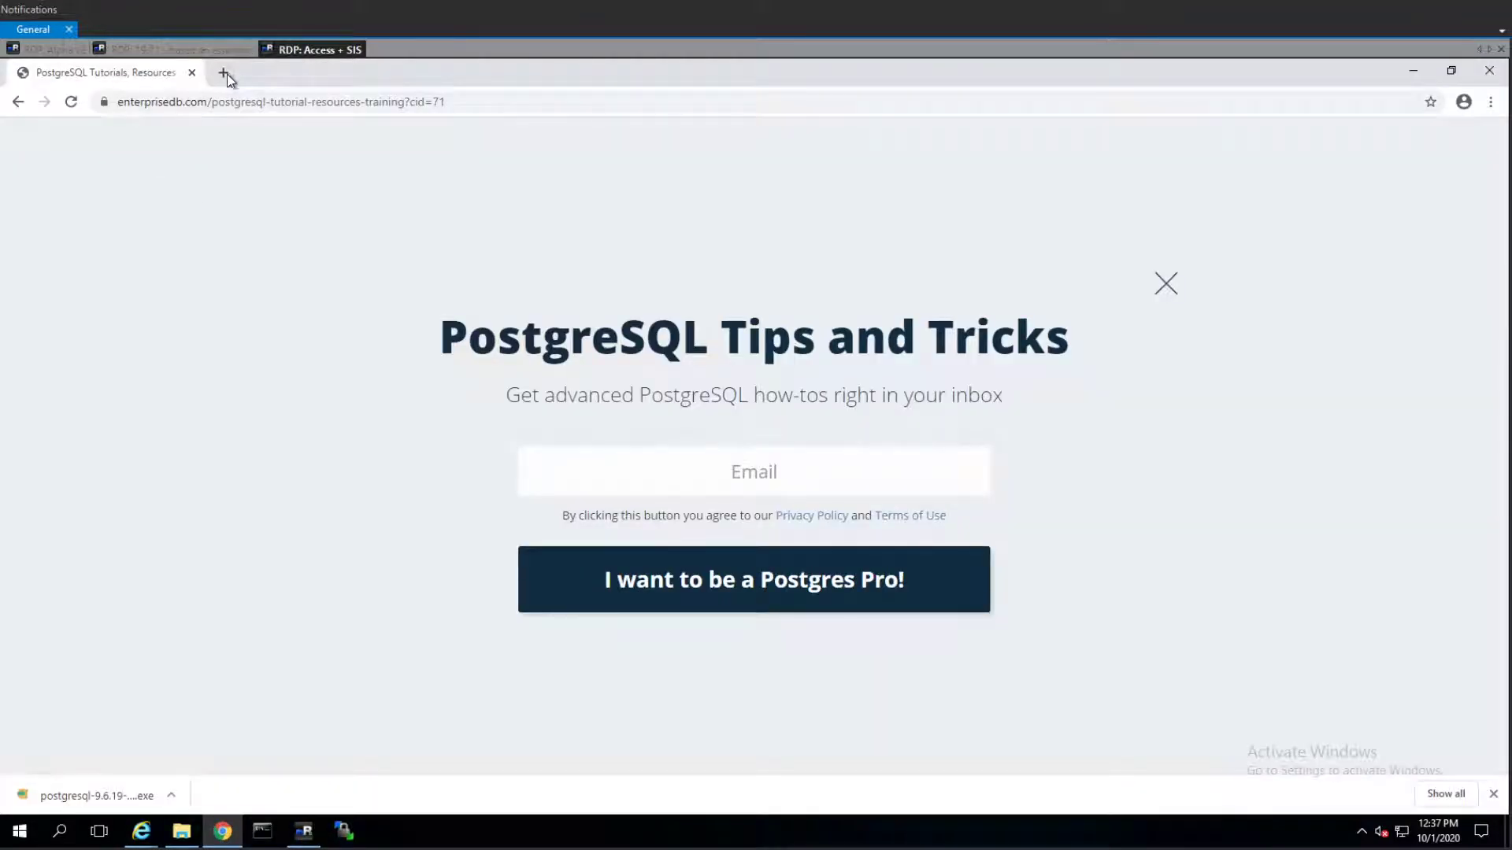
# Open oo.exclusive.com:8443 in a new Chrome tab and proceed past the unsafe-certificate warning.
pyautogui.click(224, 73)
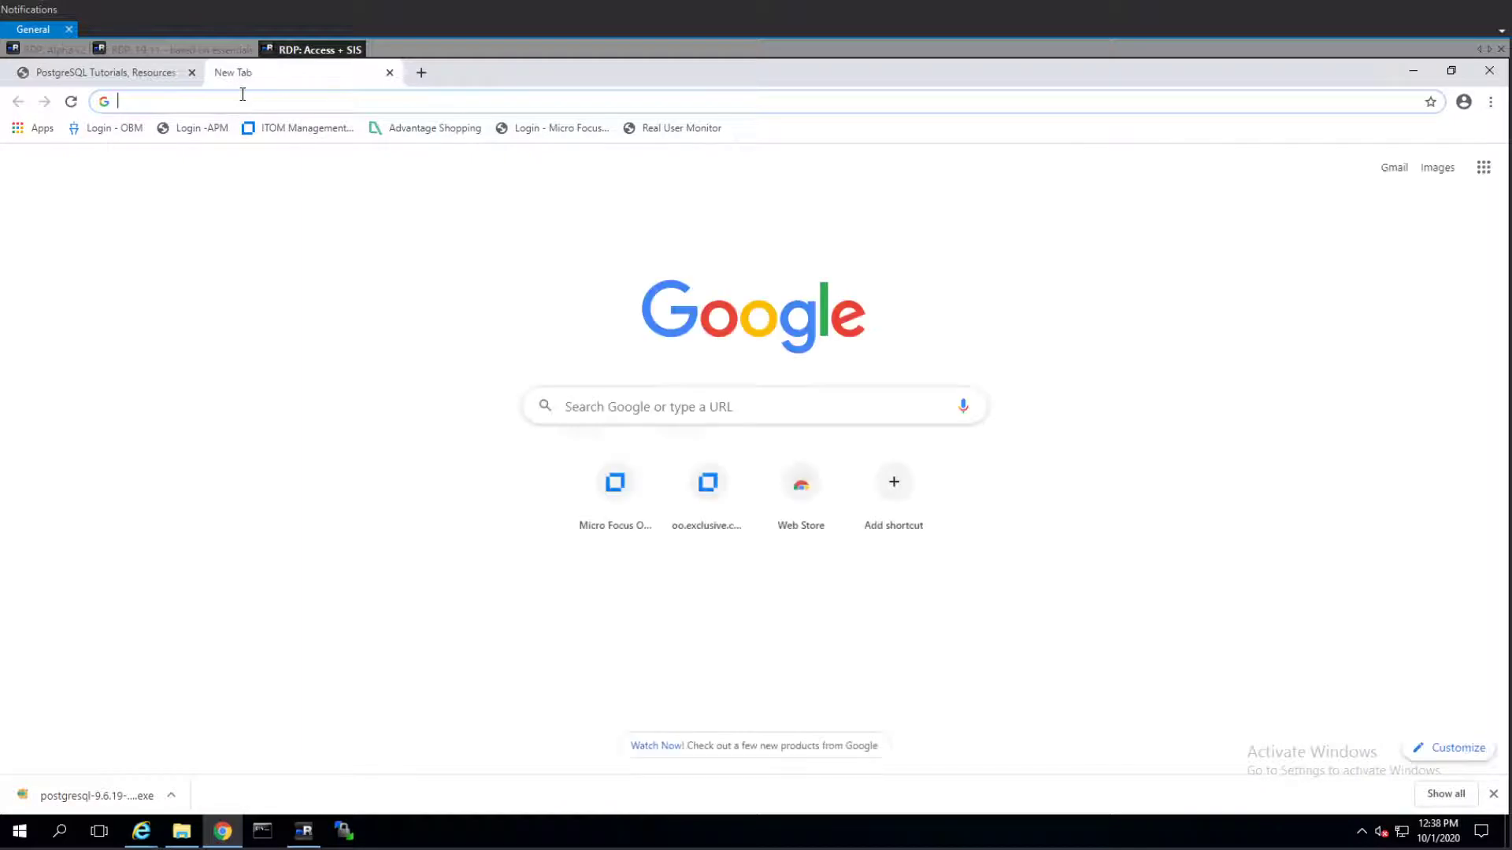
pyautogui.write('oo')
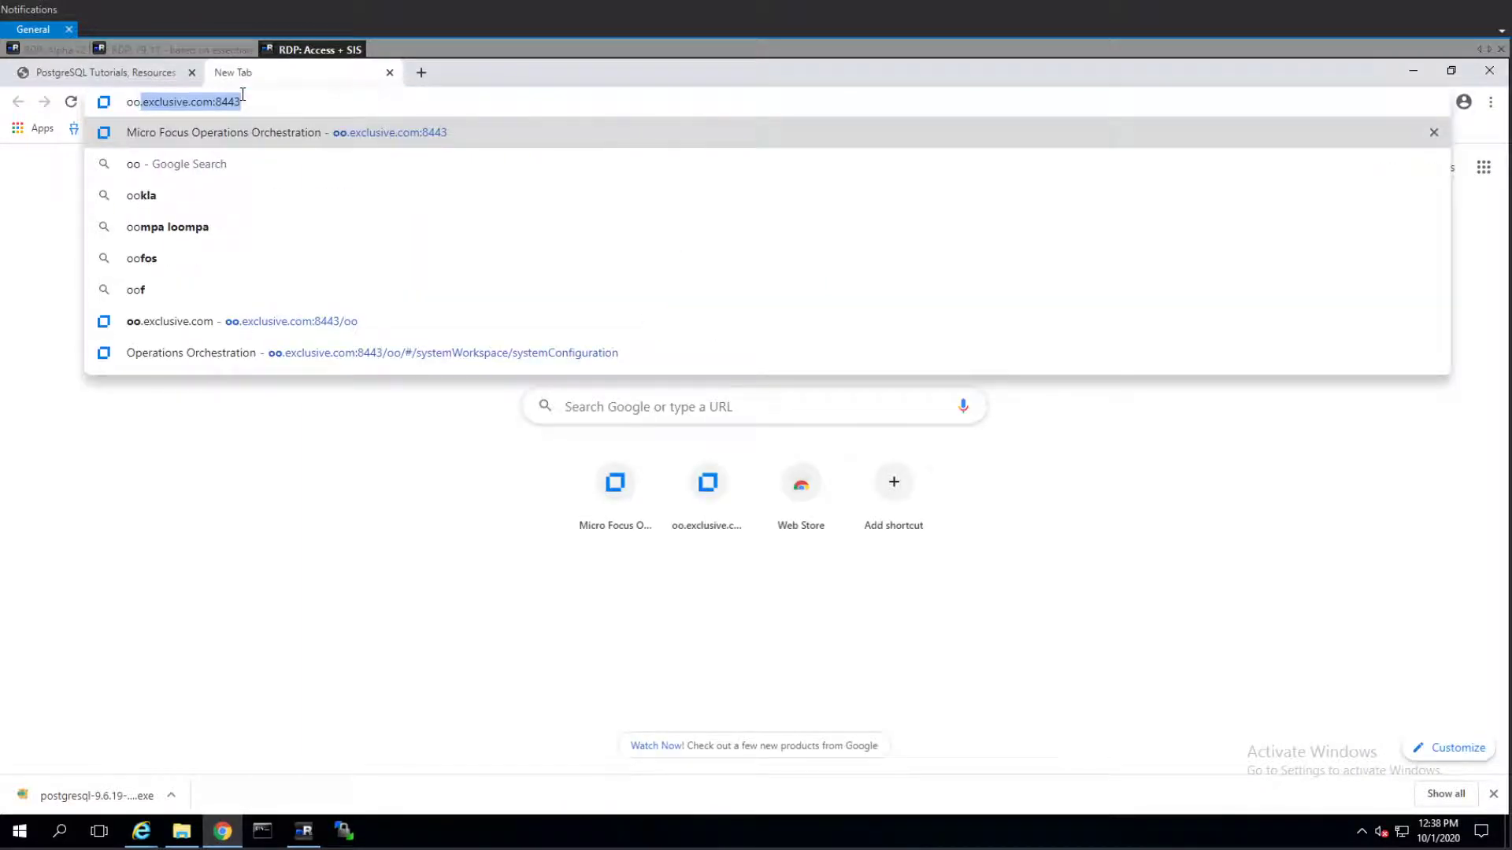
pyautogui.press('Return')
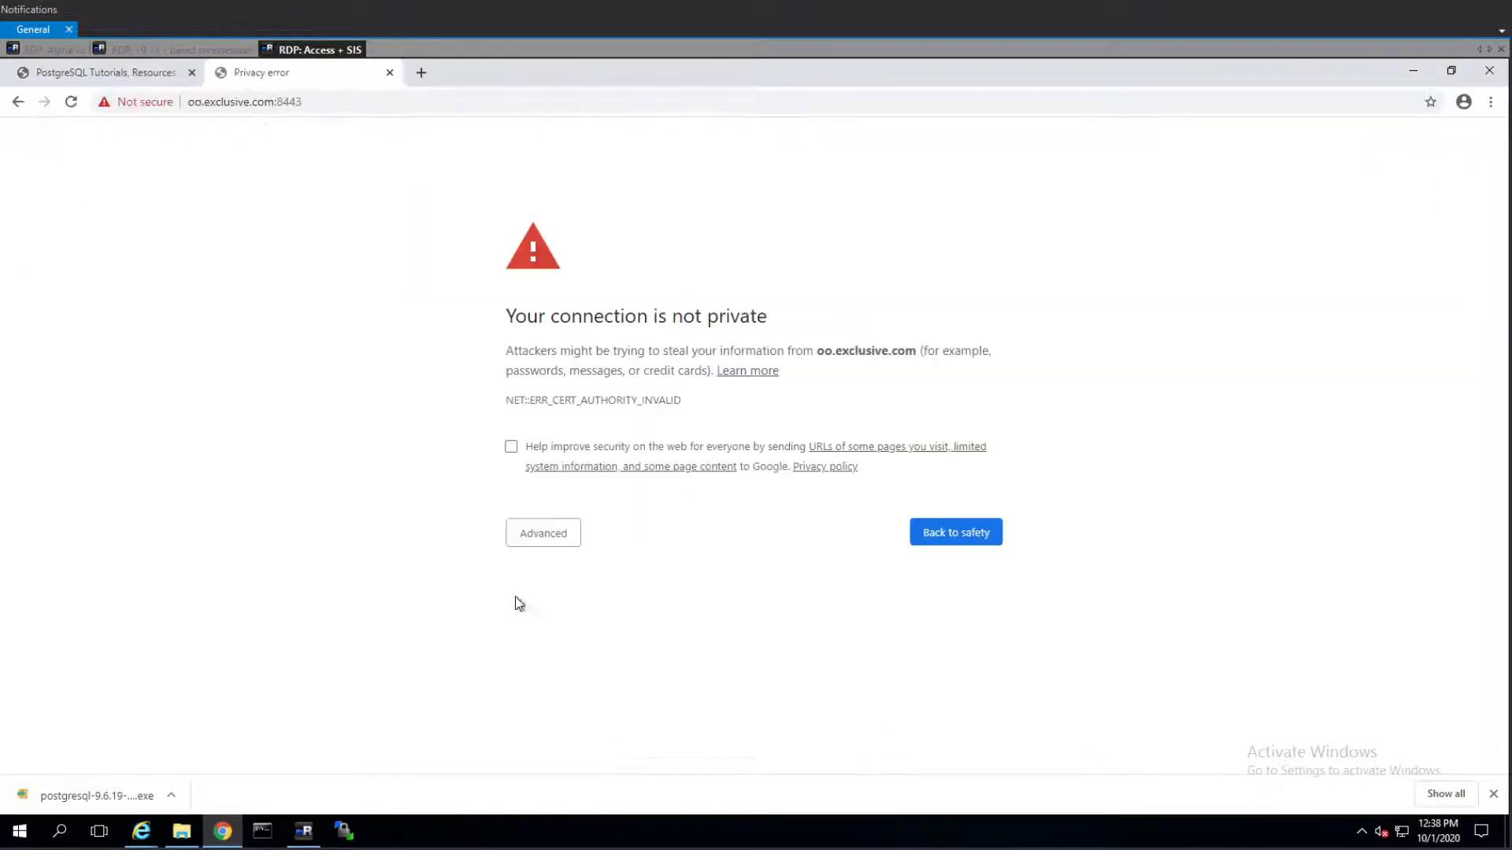
pyautogui.click(523, 543)
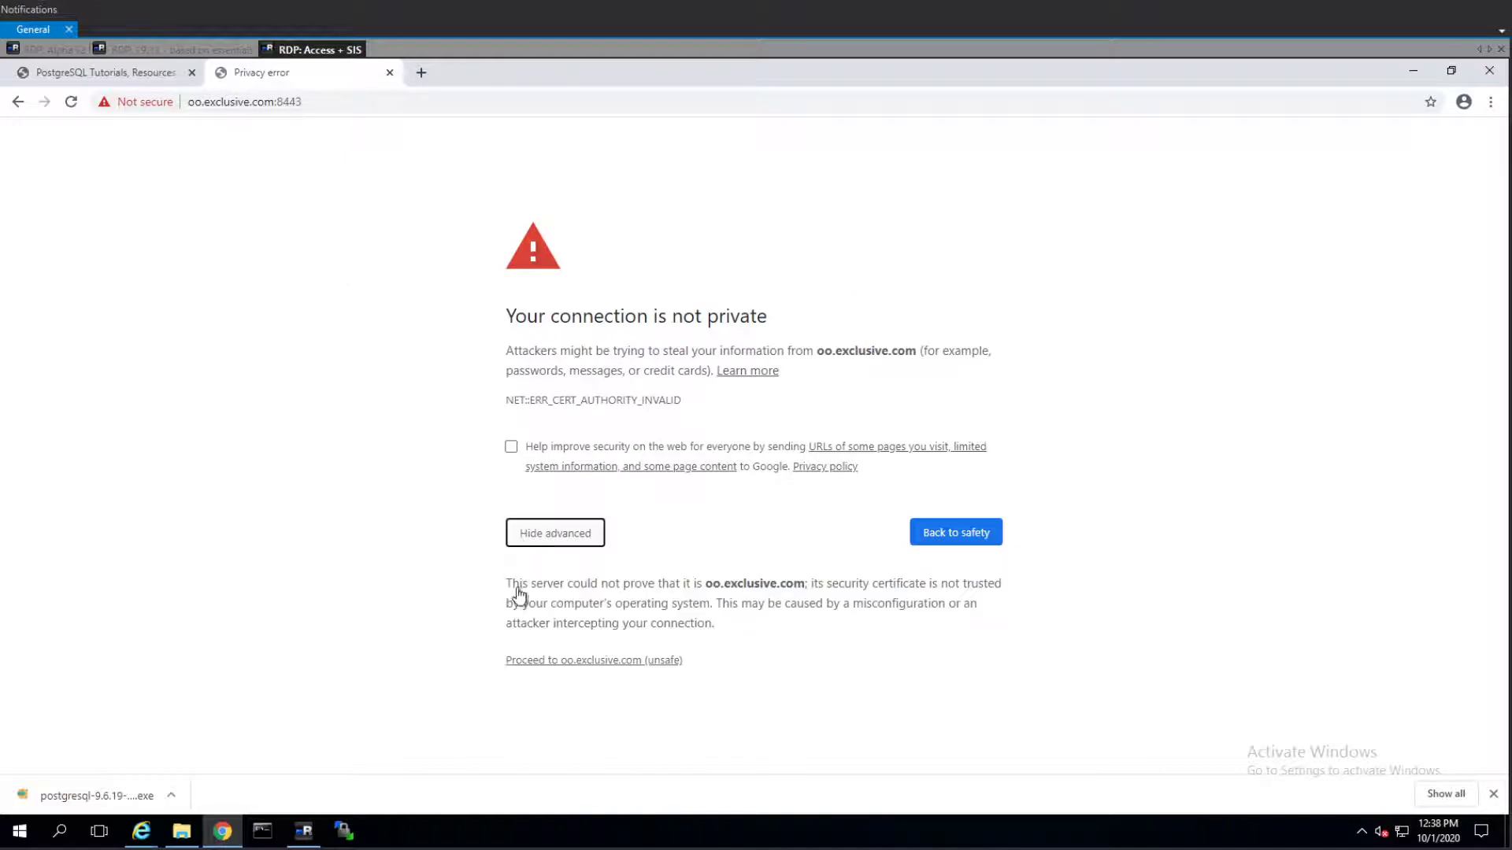
pyautogui.click(571, 662)
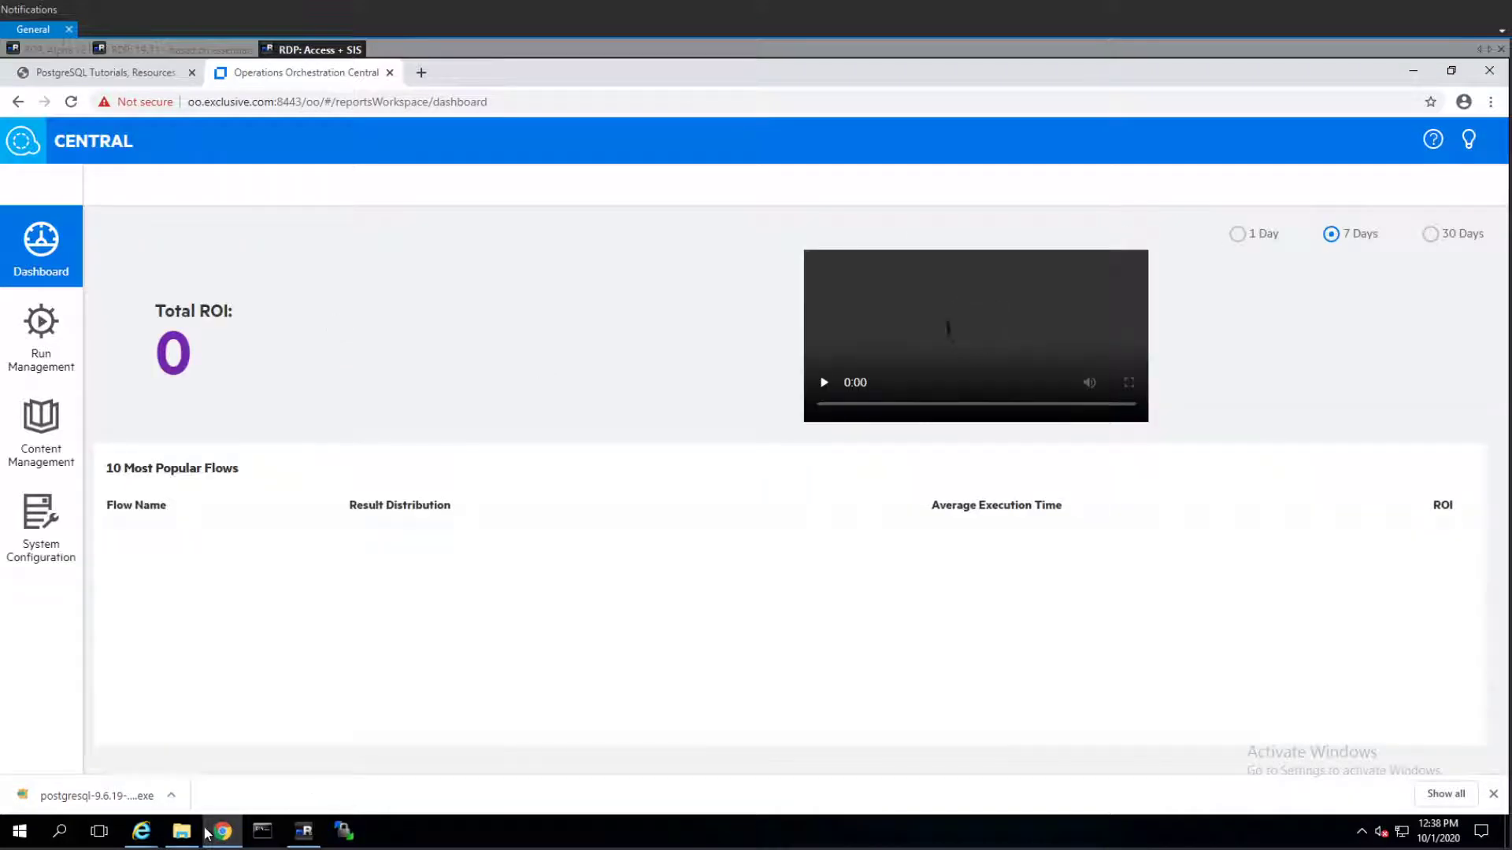
pyautogui.click(181, 832)
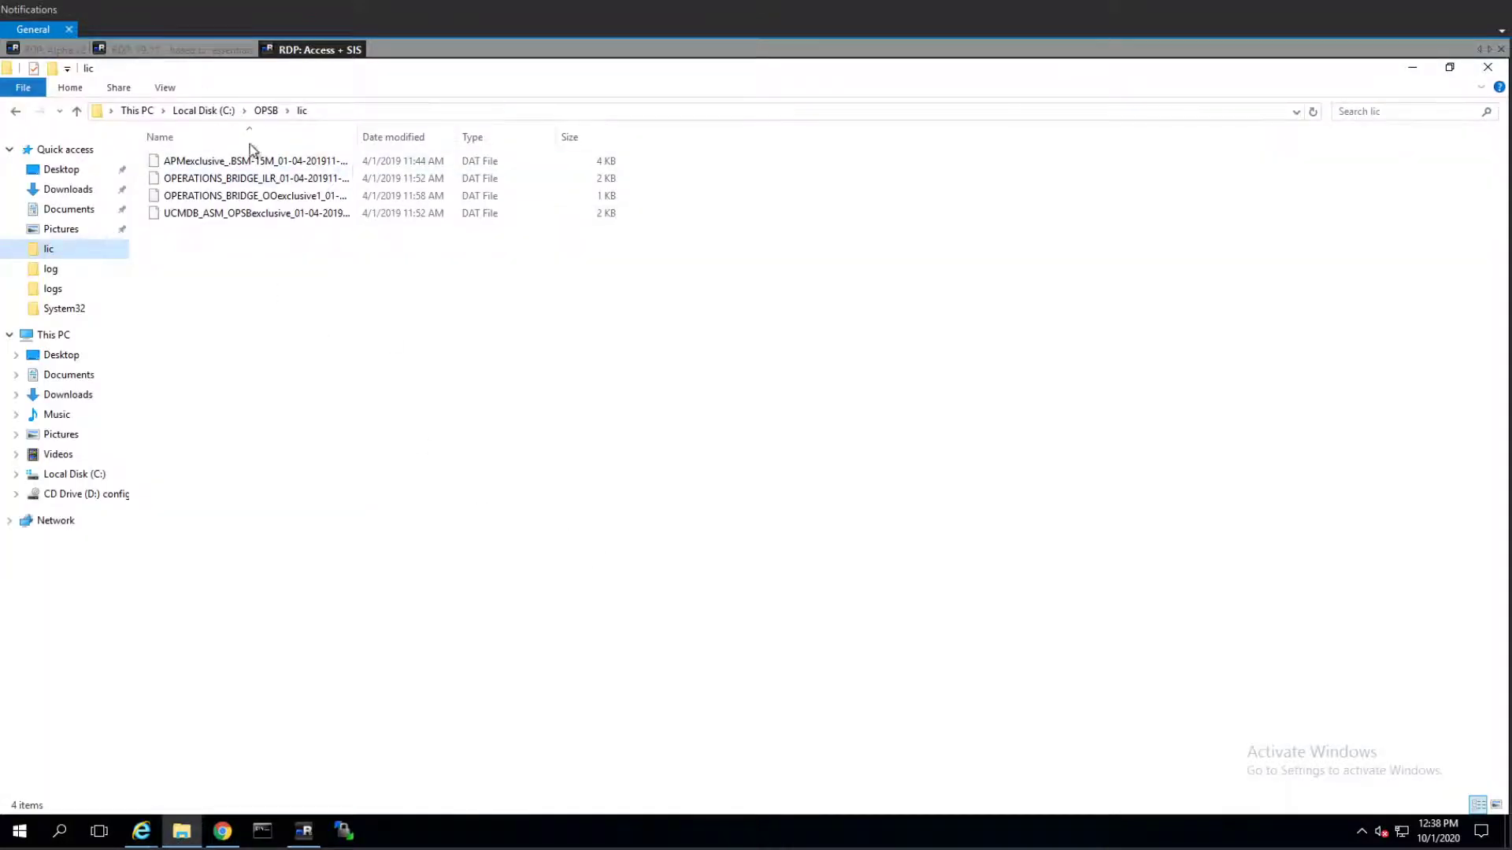
# On the oo server's desktop, open the OO content folder and select cs-base-cp-1.1.4.jar.
pyautogui.click(304, 831)
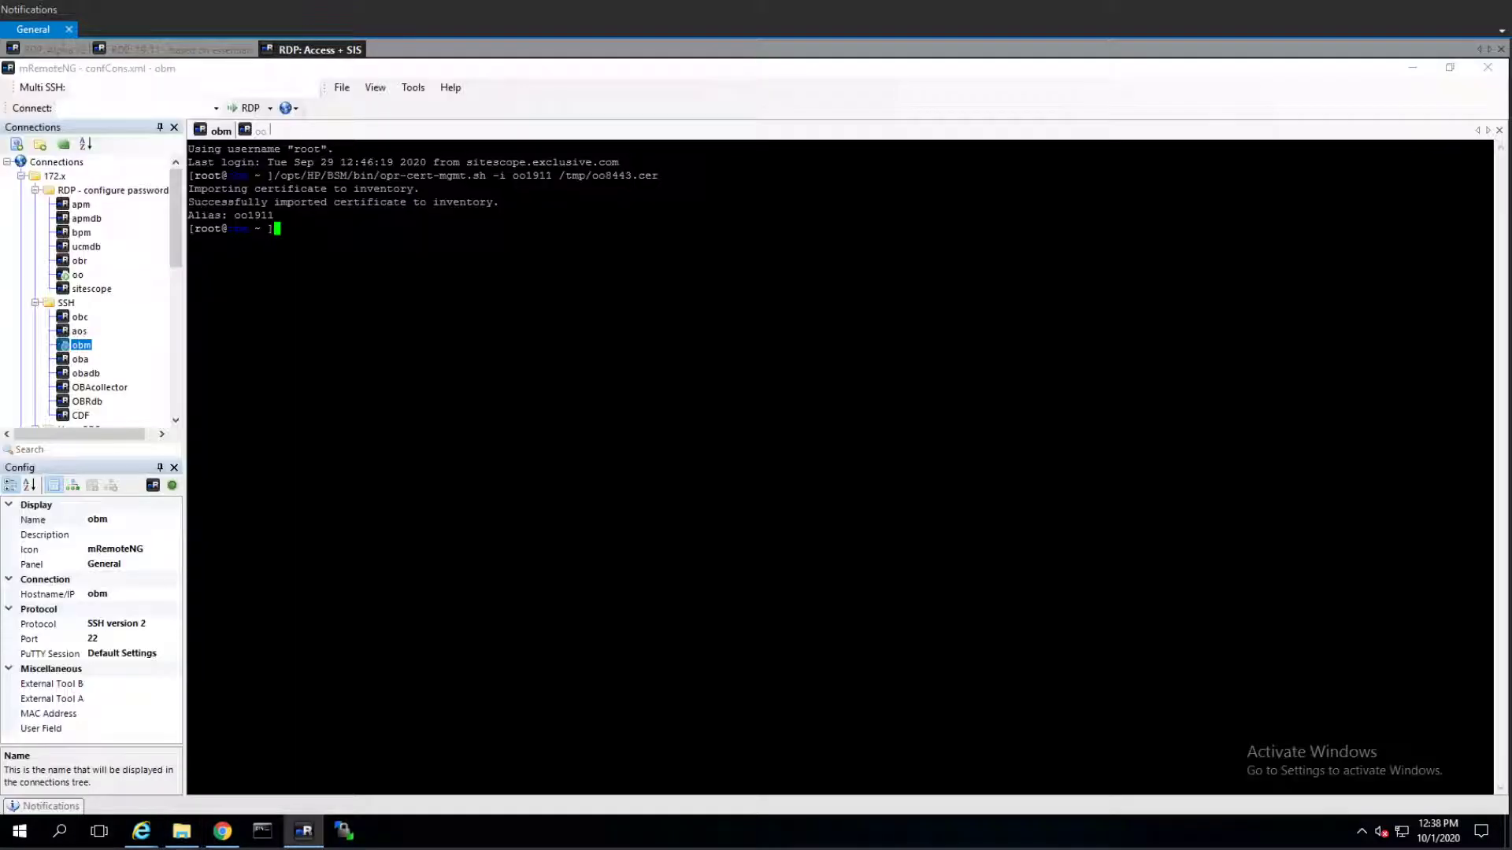
pyautogui.click(260, 131)
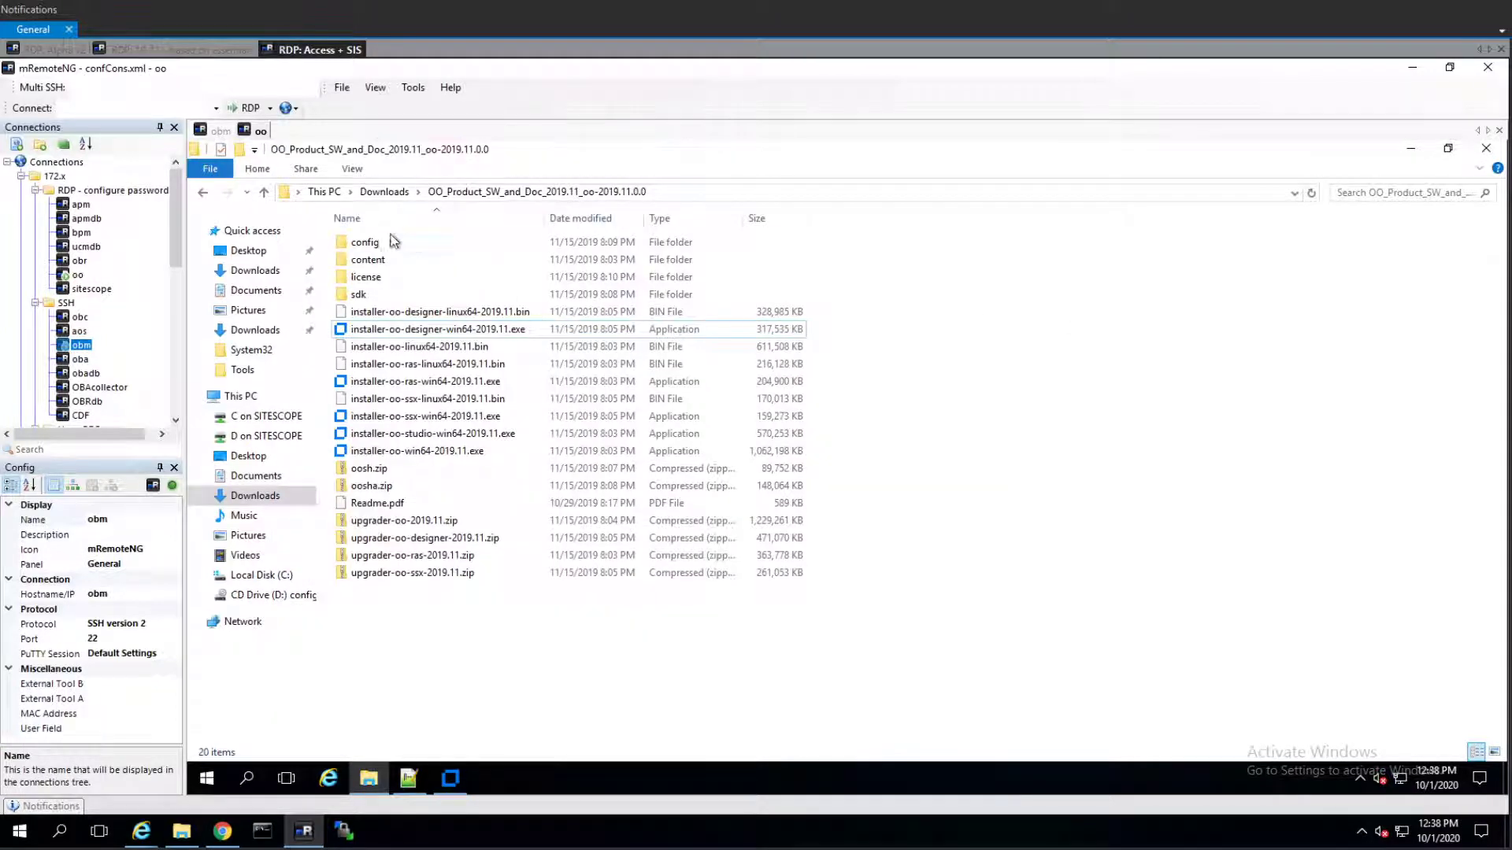
pyautogui.doubleClick(381, 260)
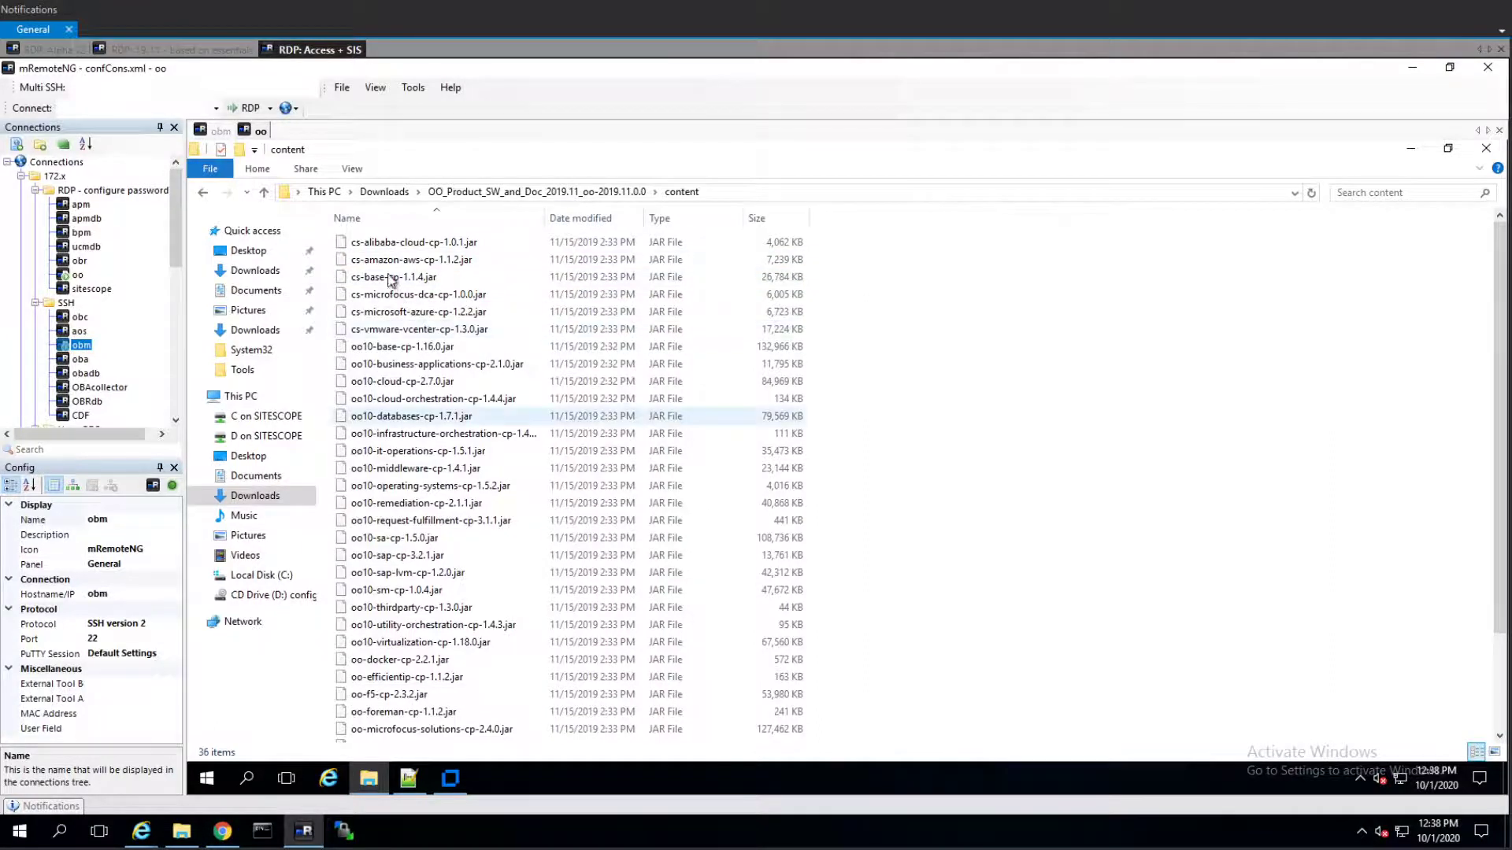
pyautogui.click(391, 278)
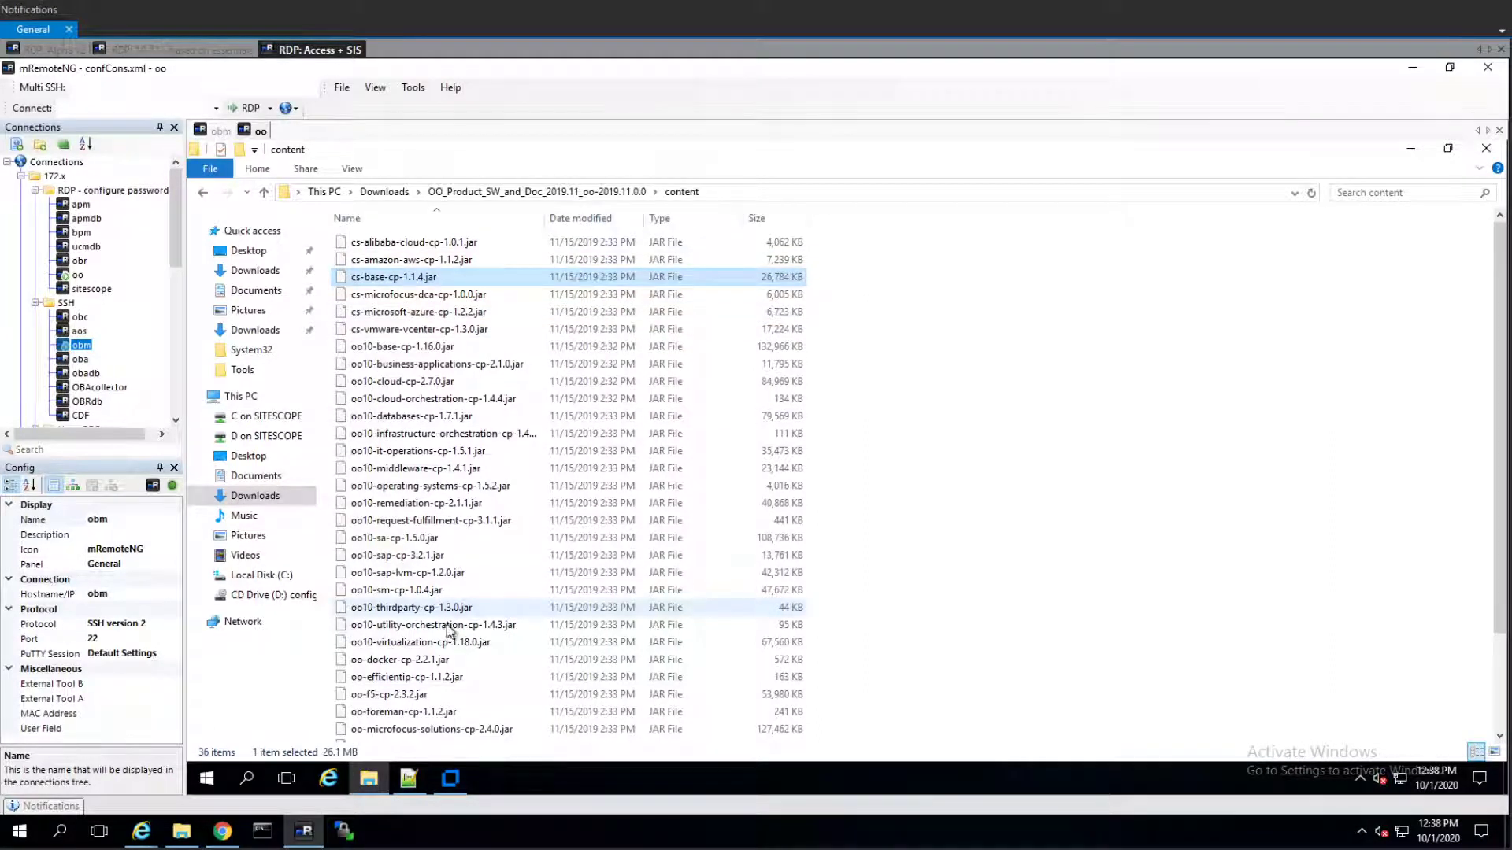
# Add the seven oo10 jars (databases, infrastructure-orchestration, base, cloud, it-operations, middleware, operating-systems); open C on SITESCOPE.
pyautogui.scroll(-2, 433, 665)
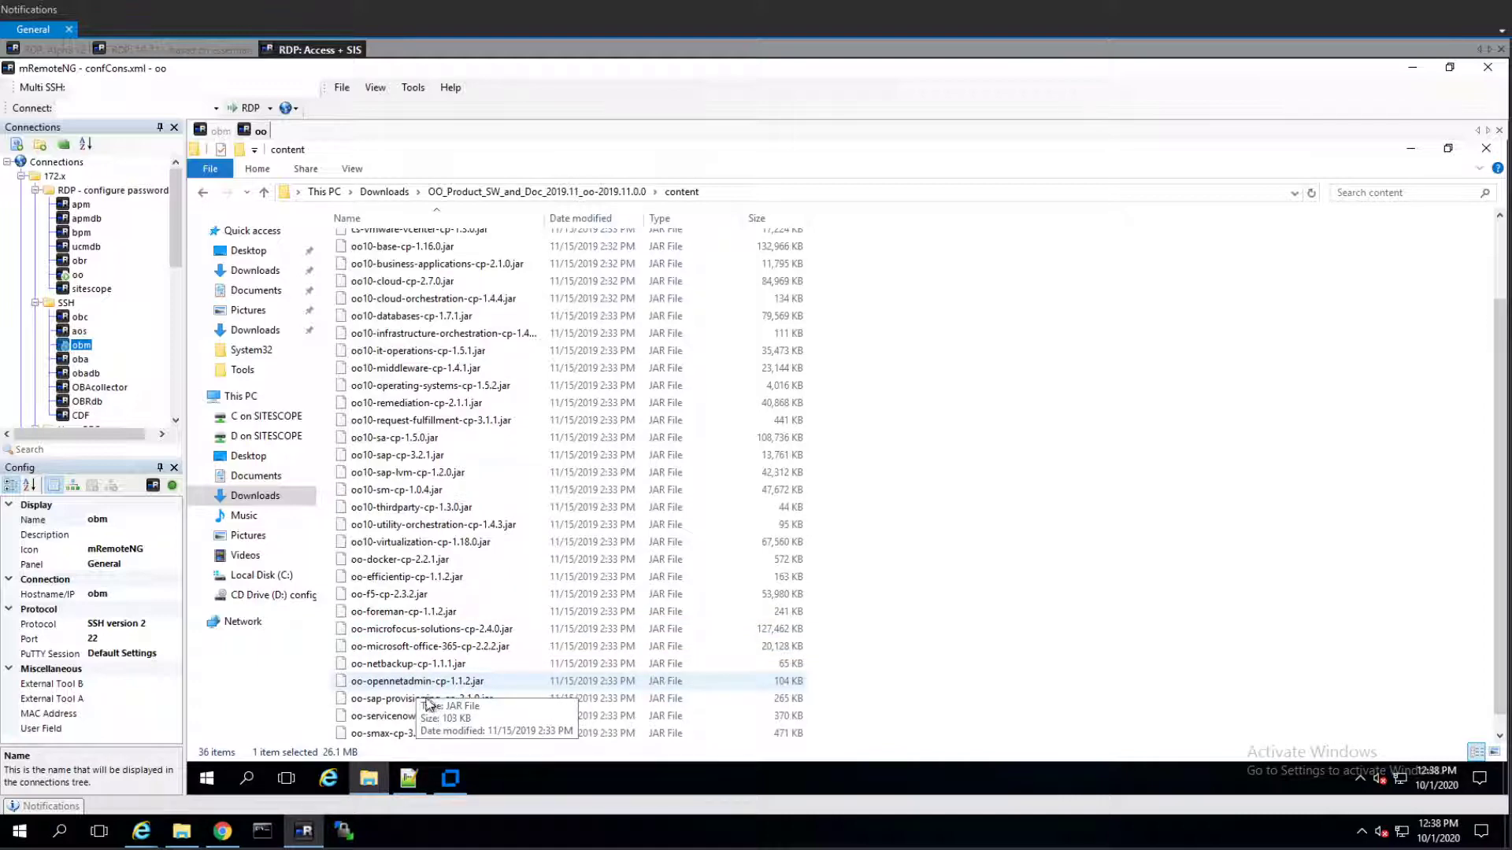
pyautogui.scroll(-1, 425, 693)
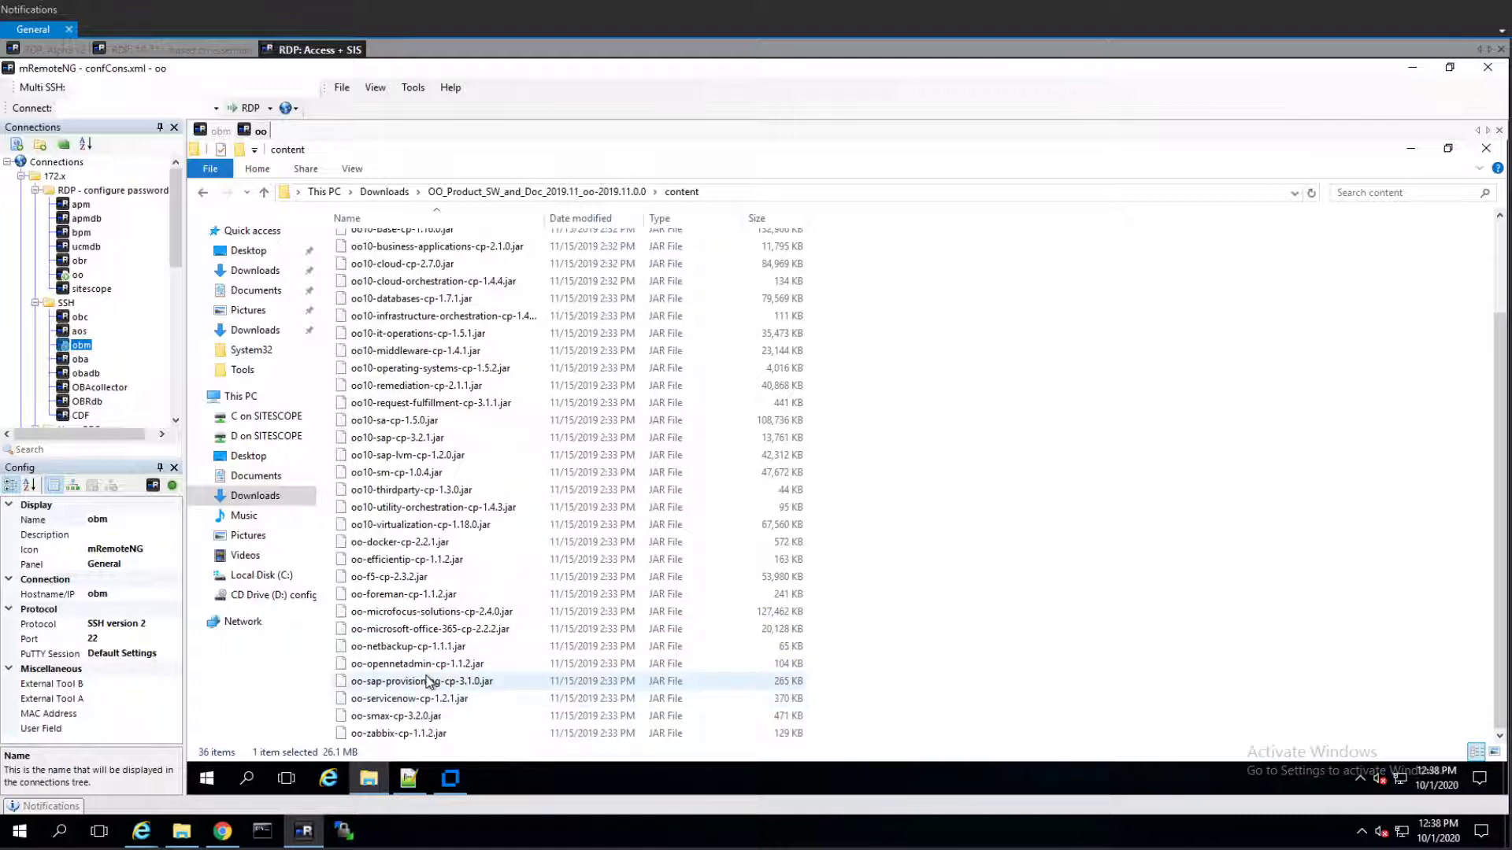
pyautogui.scroll(2, 429, 685)
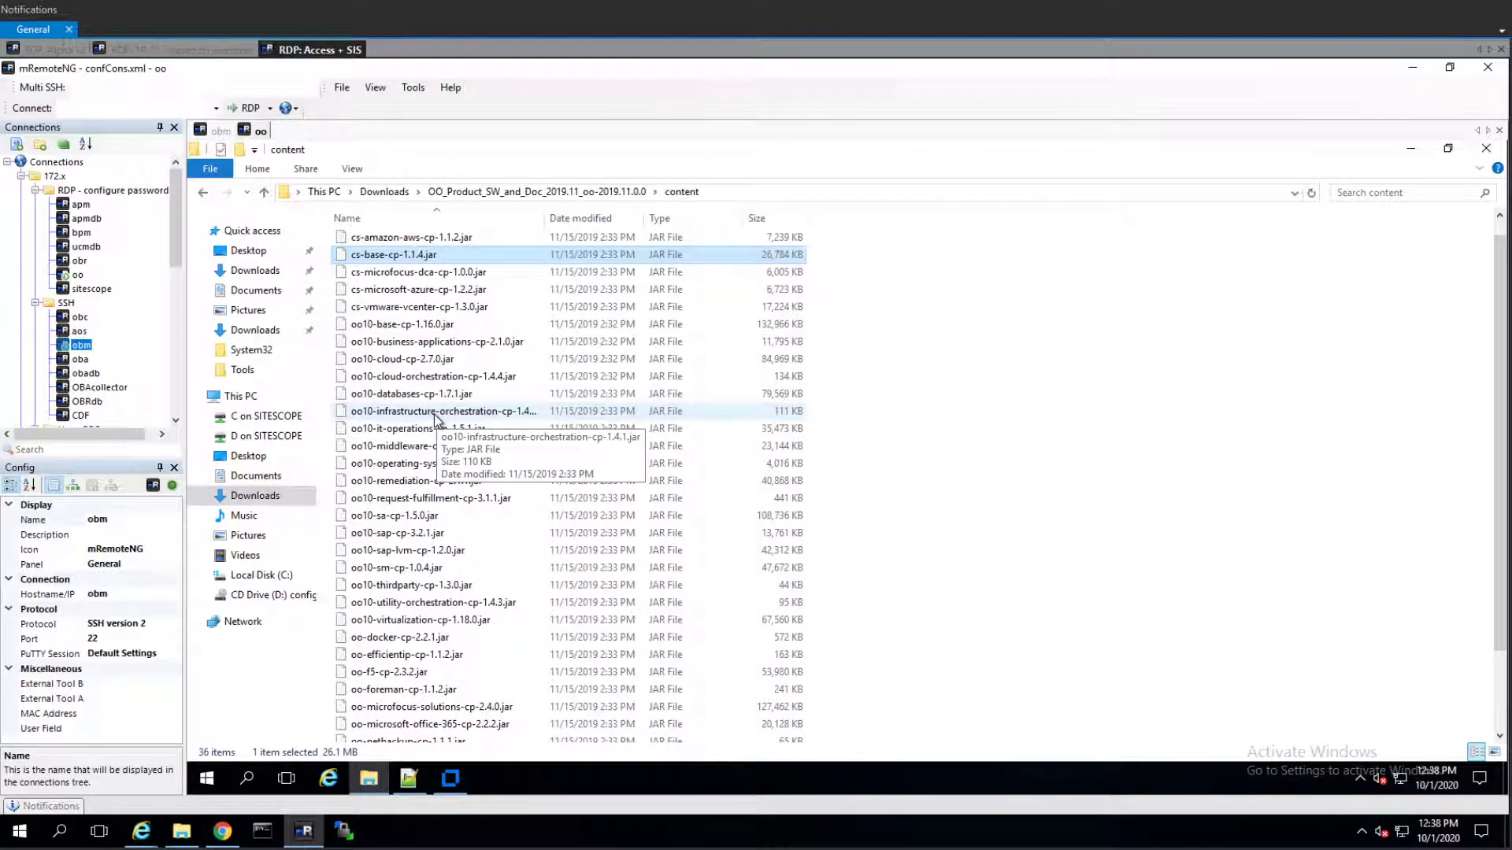
pyautogui.keyDown('ctrl'); pyautogui.click(417, 394); pyautogui.keyUp('ctrl')
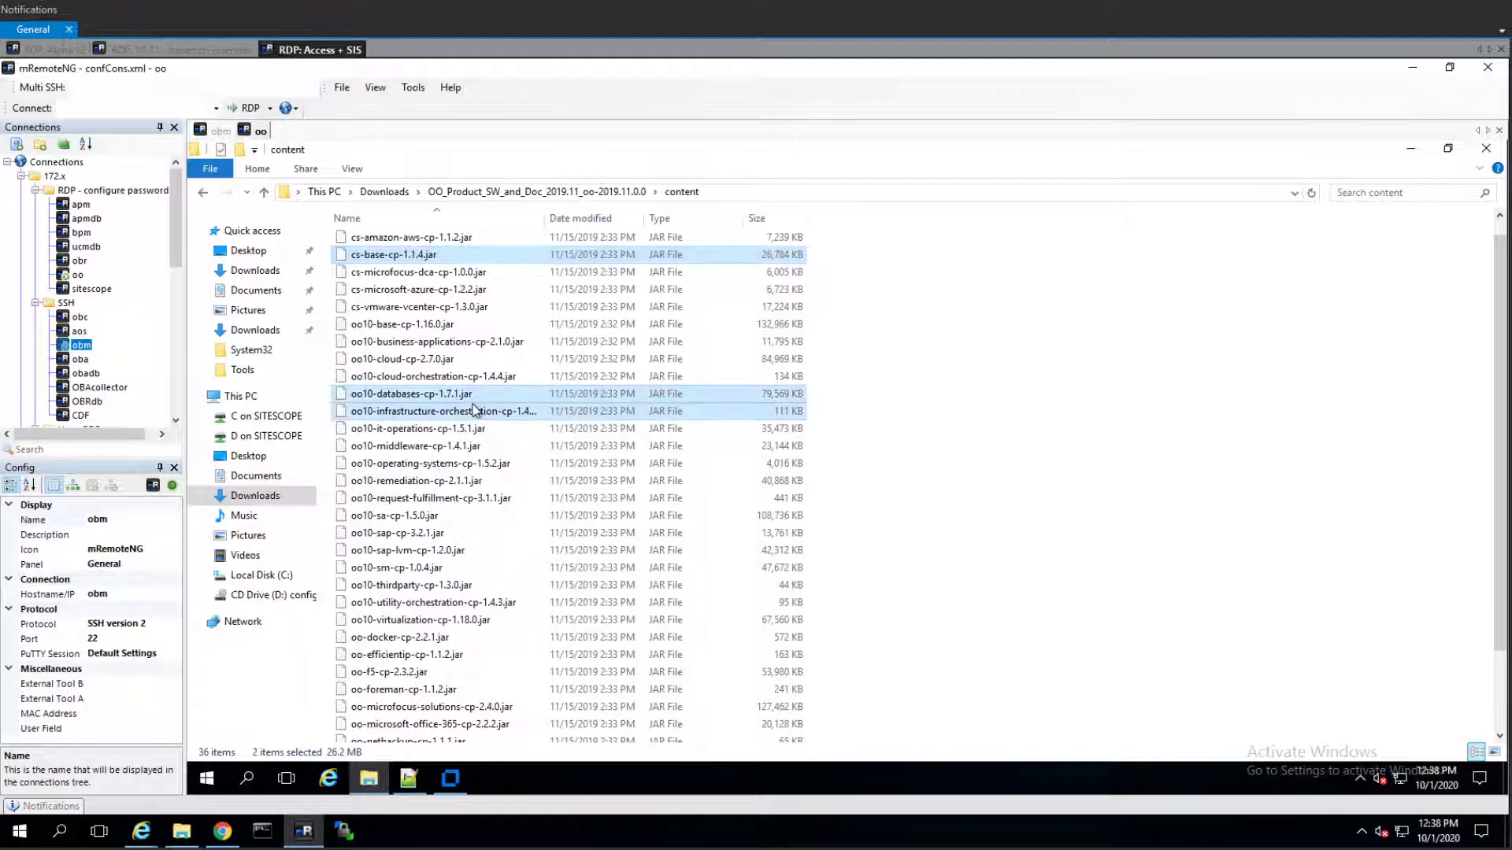
pyautogui.keyDown('ctrl'); pyautogui.click(479, 411); pyautogui.keyUp('ctrl')
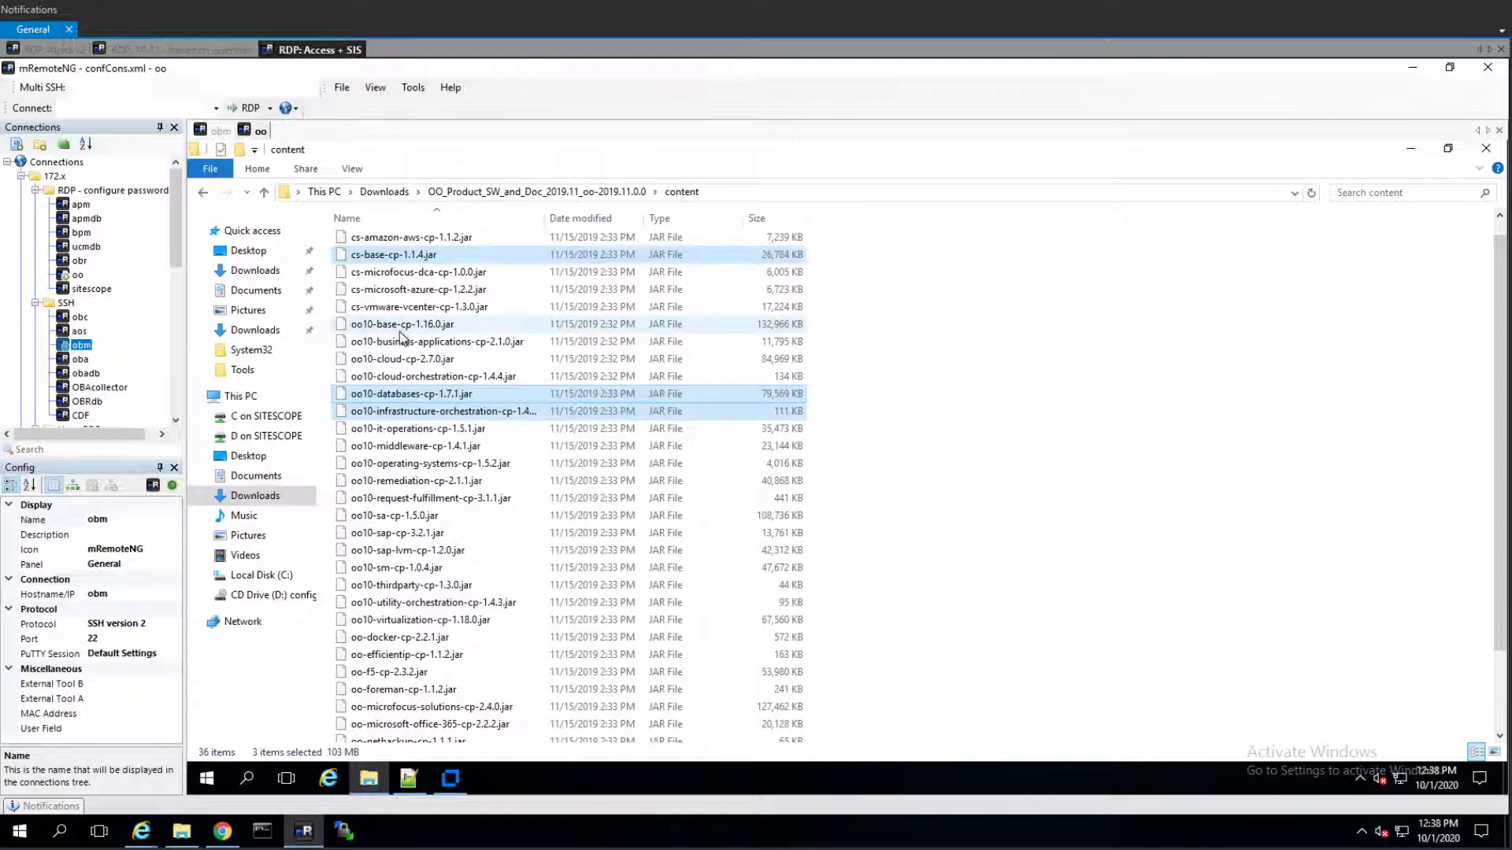
pyautogui.keyDown('ctrl'); pyautogui.click(391, 325); pyautogui.keyUp('ctrl')
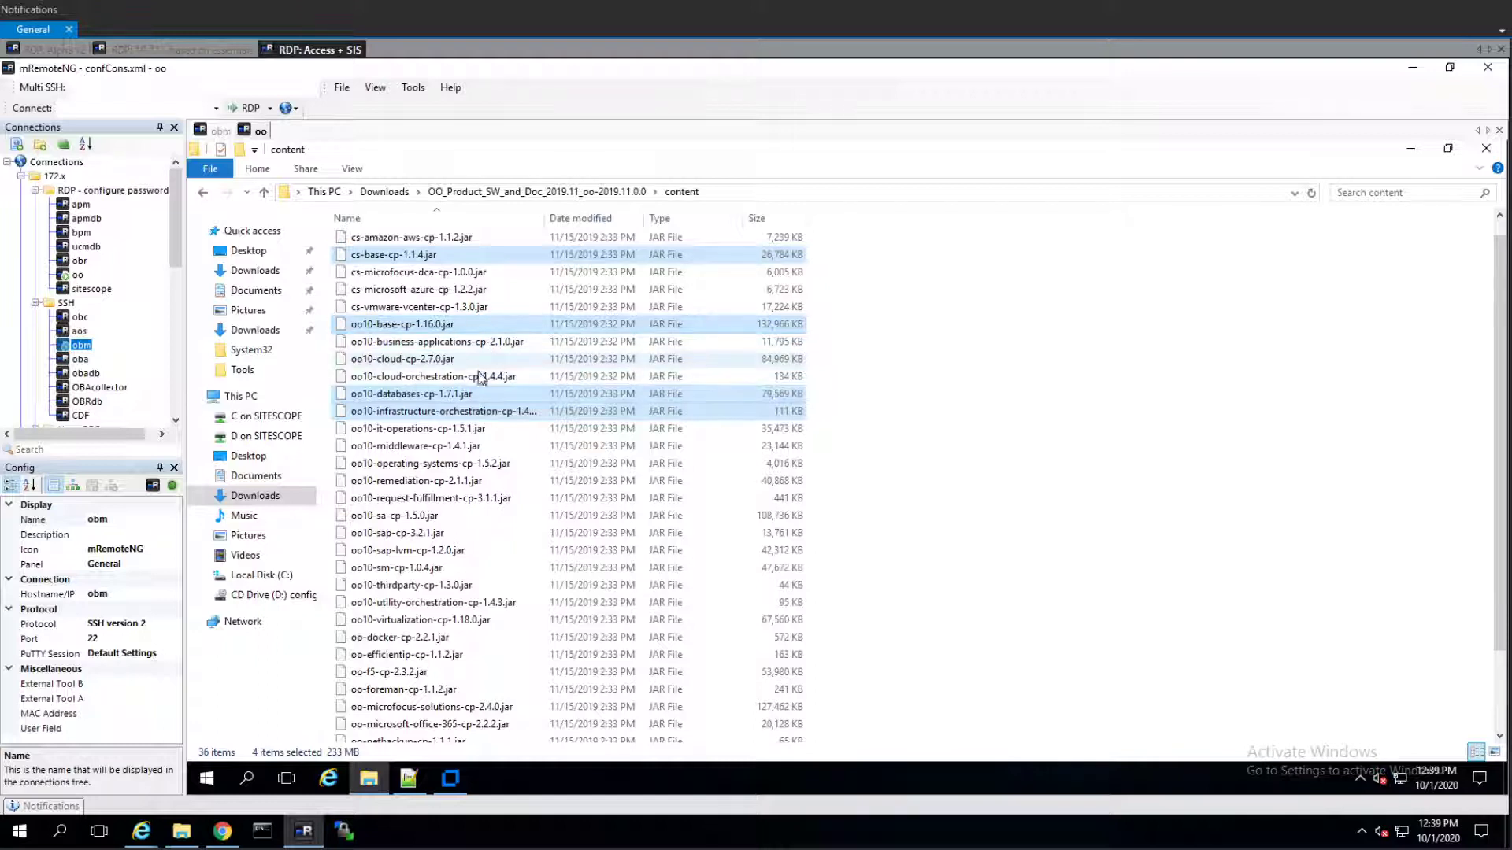
pyautogui.keyDown('ctrl'); pyautogui.click(441, 359); pyautogui.keyUp('ctrl')
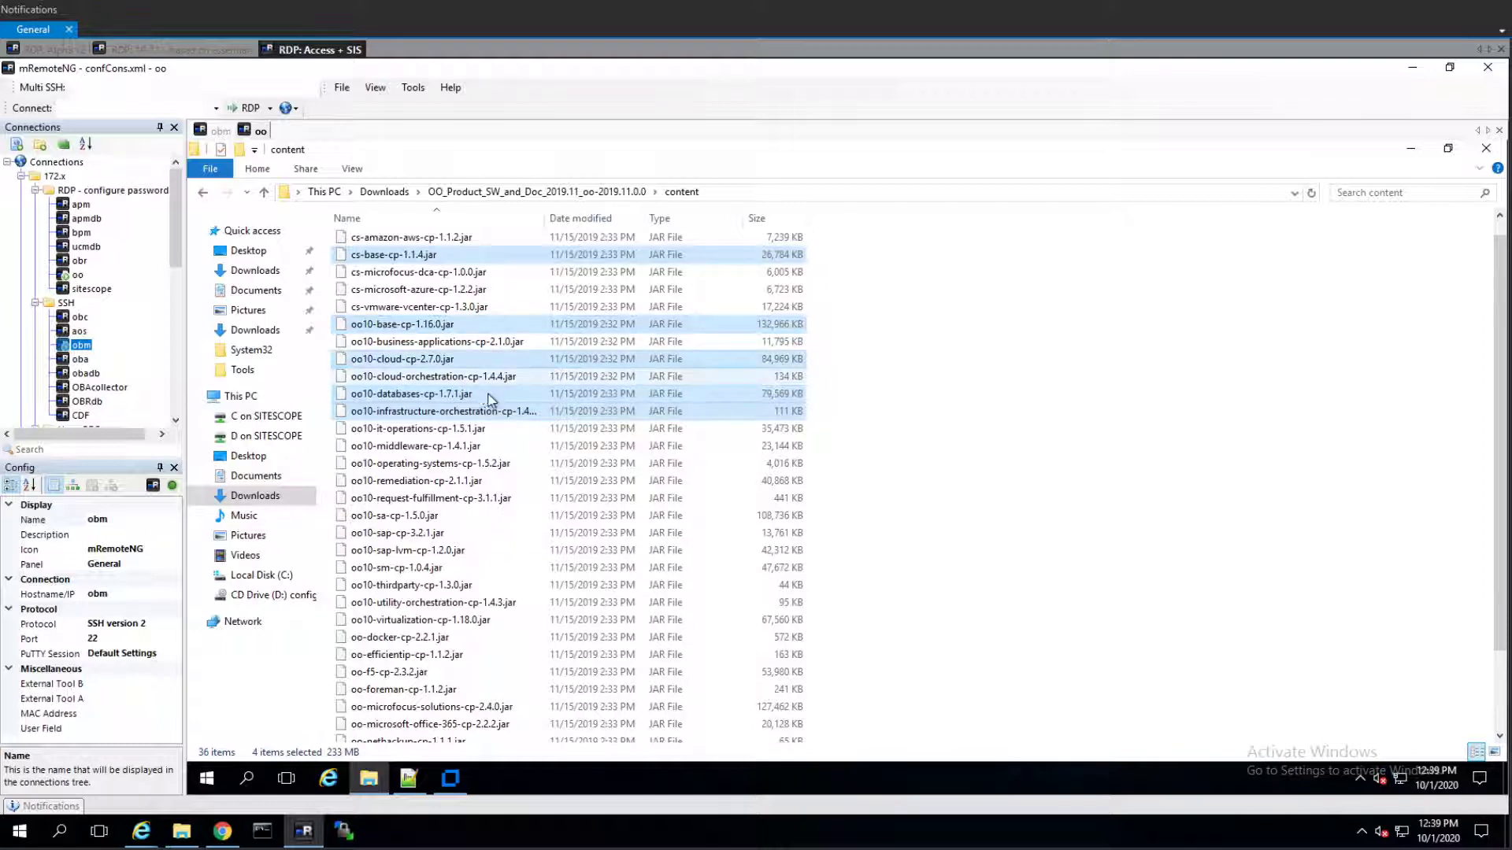
pyautogui.keyDown('ctrl'); pyautogui.click(417, 430); pyautogui.keyUp('ctrl')
pyautogui.keyDown('ctrl'); pyautogui.click(429, 446); pyautogui.keyUp('ctrl')
pyautogui.keyDown('ctrl'); pyautogui.click(453, 465); pyautogui.keyUp('ctrl')
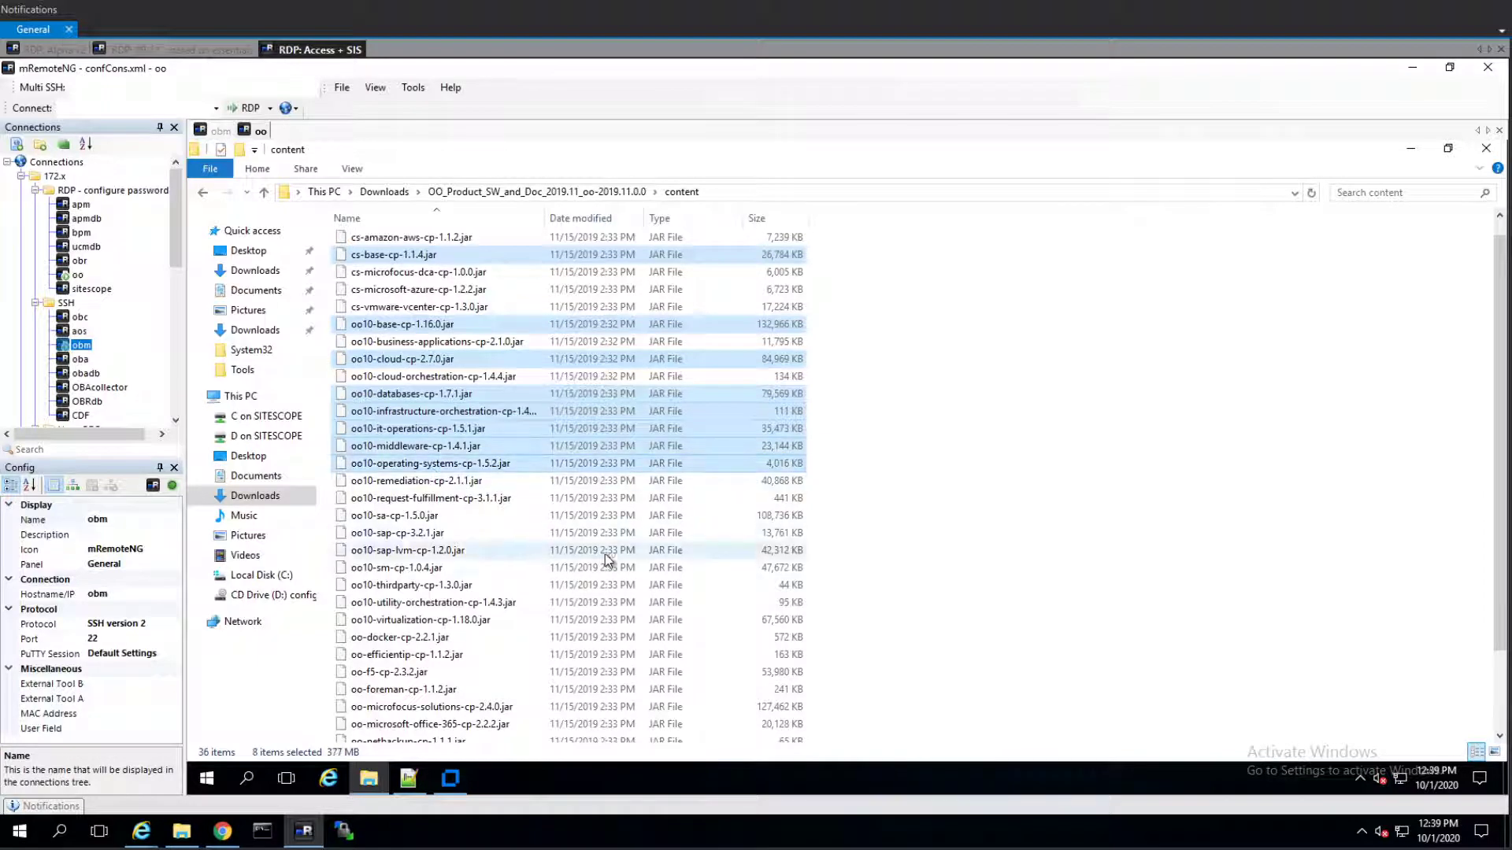
pyautogui.click(286, 416)
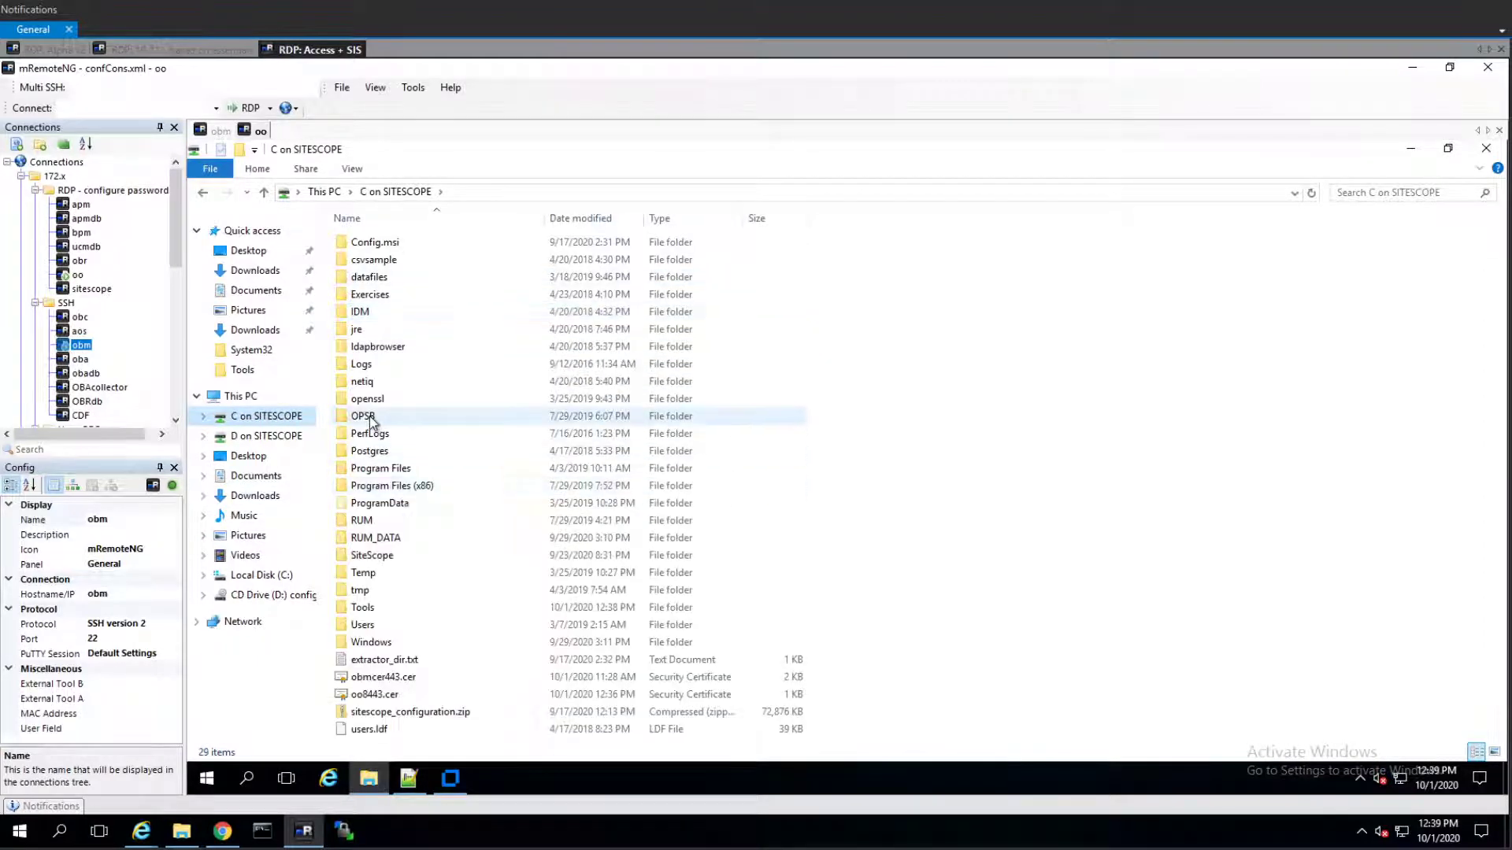
# Create a new folder named 'OO packages' inside the OPSB folder.
pyautogui.click(369, 416)
pyautogui.doubleClick(369, 416)
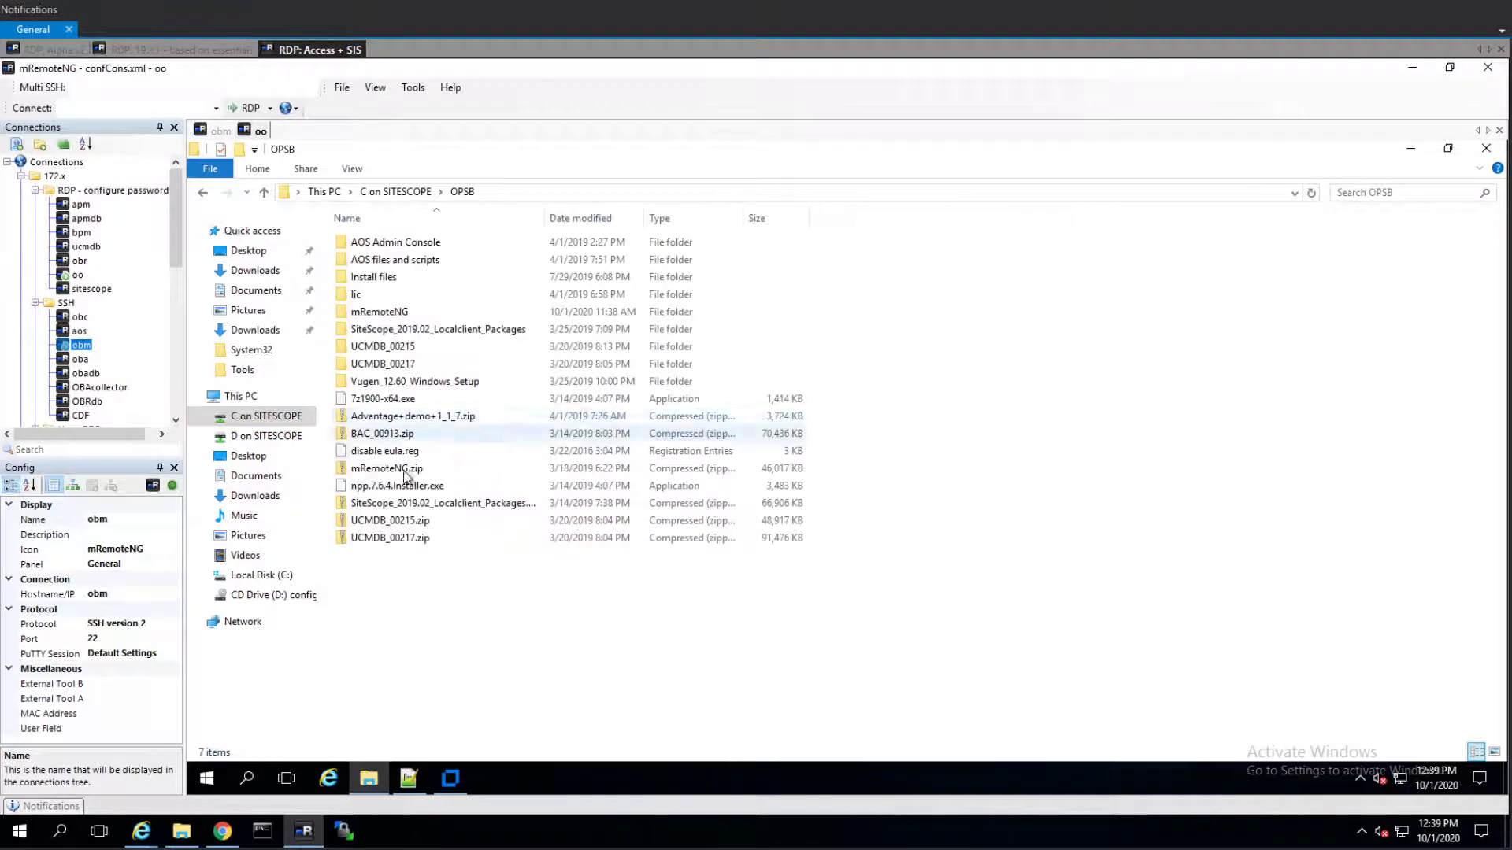
pyautogui.rightClick(427, 590)
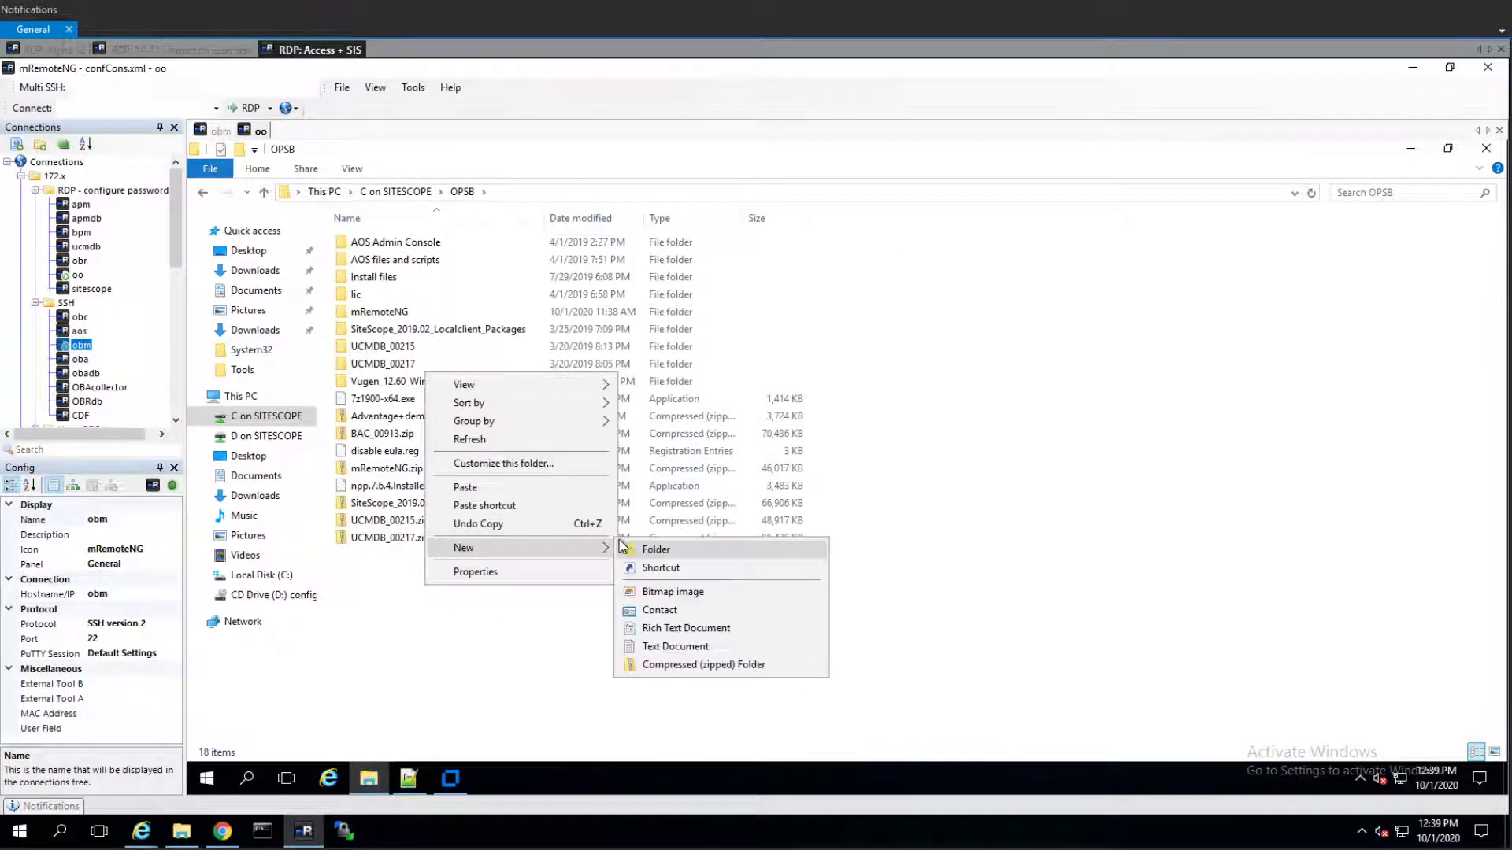
pyautogui.click(654, 551)
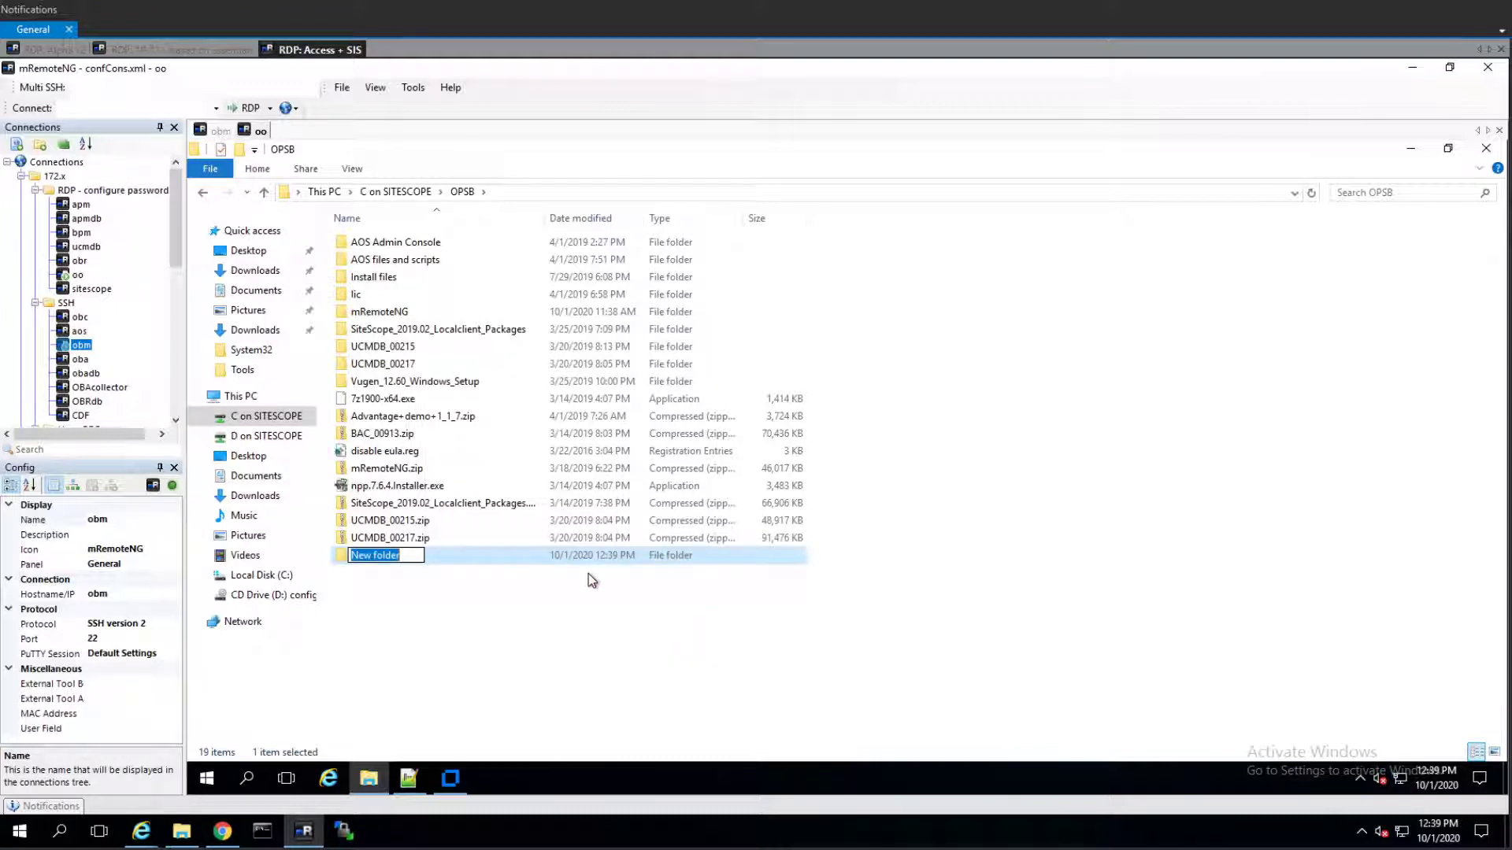
pyautogui.write('OO packages')
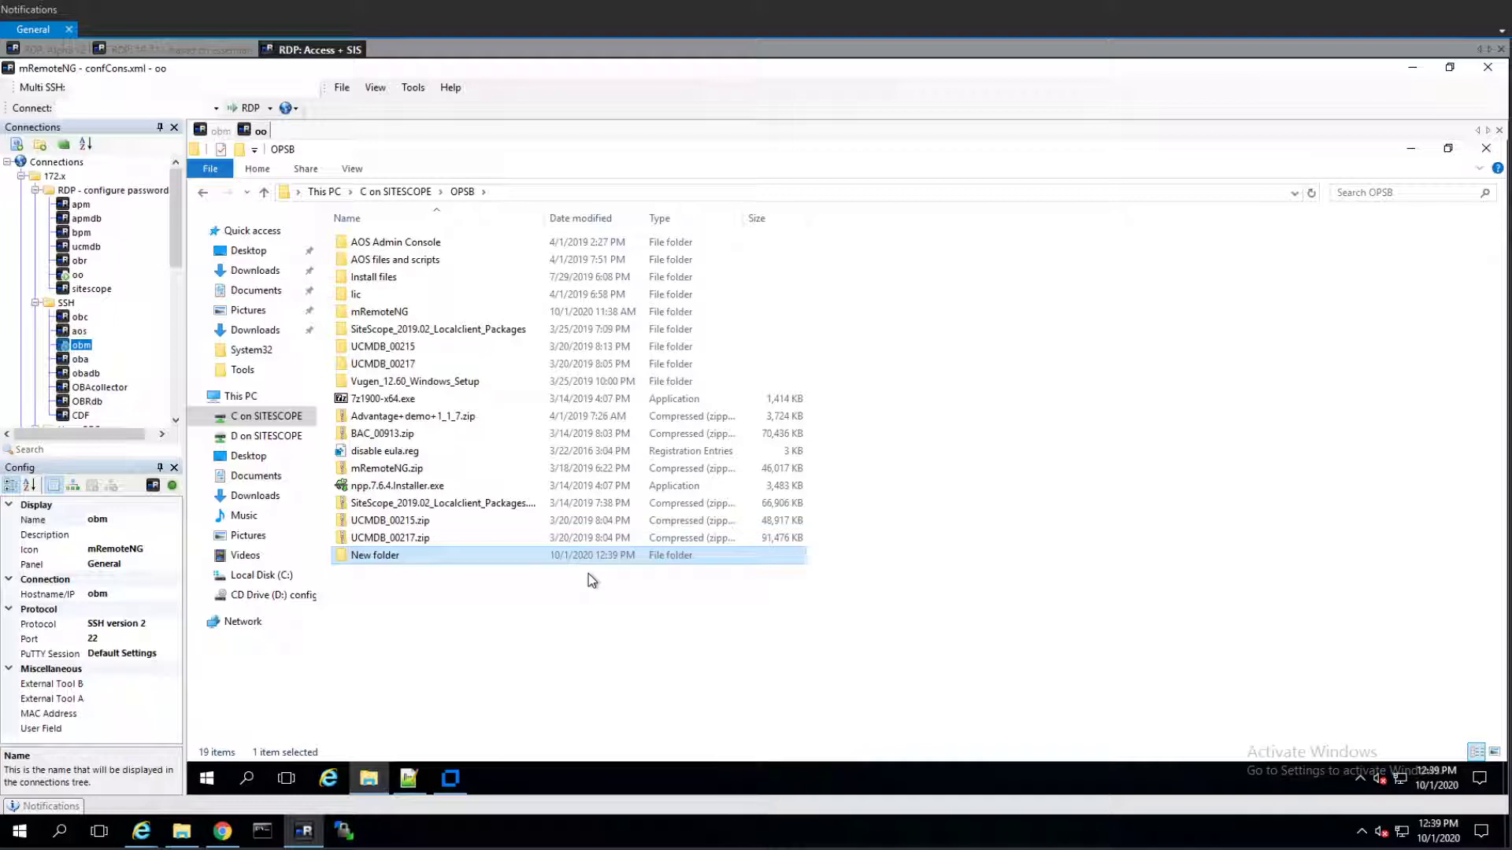
pyautogui.press('Return')
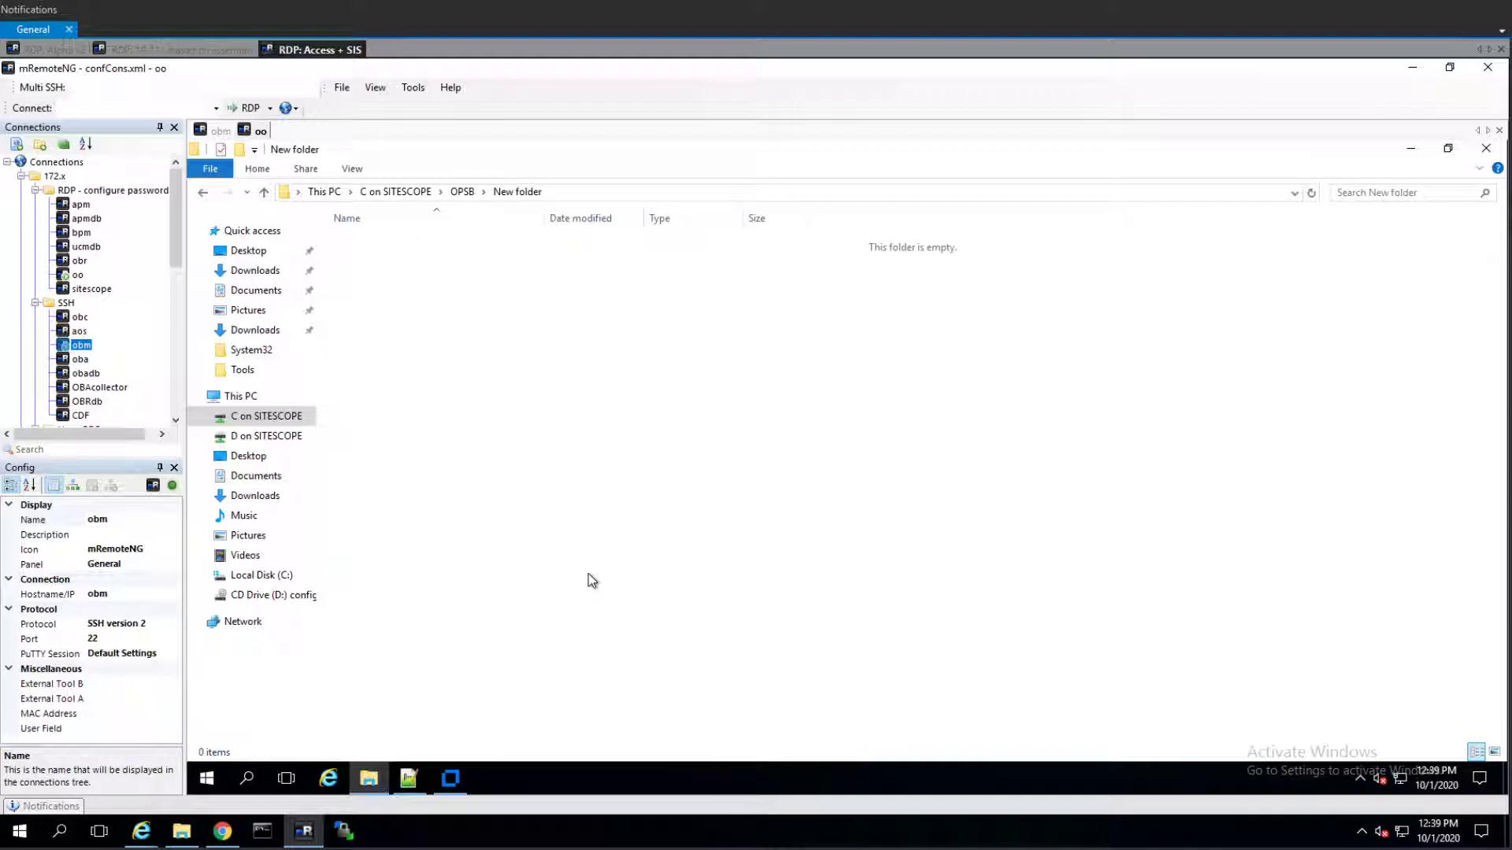
# Paste the eight content pack JARs into it, then check the Designer installer and return to OO Central.
pyautogui.hotkey('ctrl', 'v')
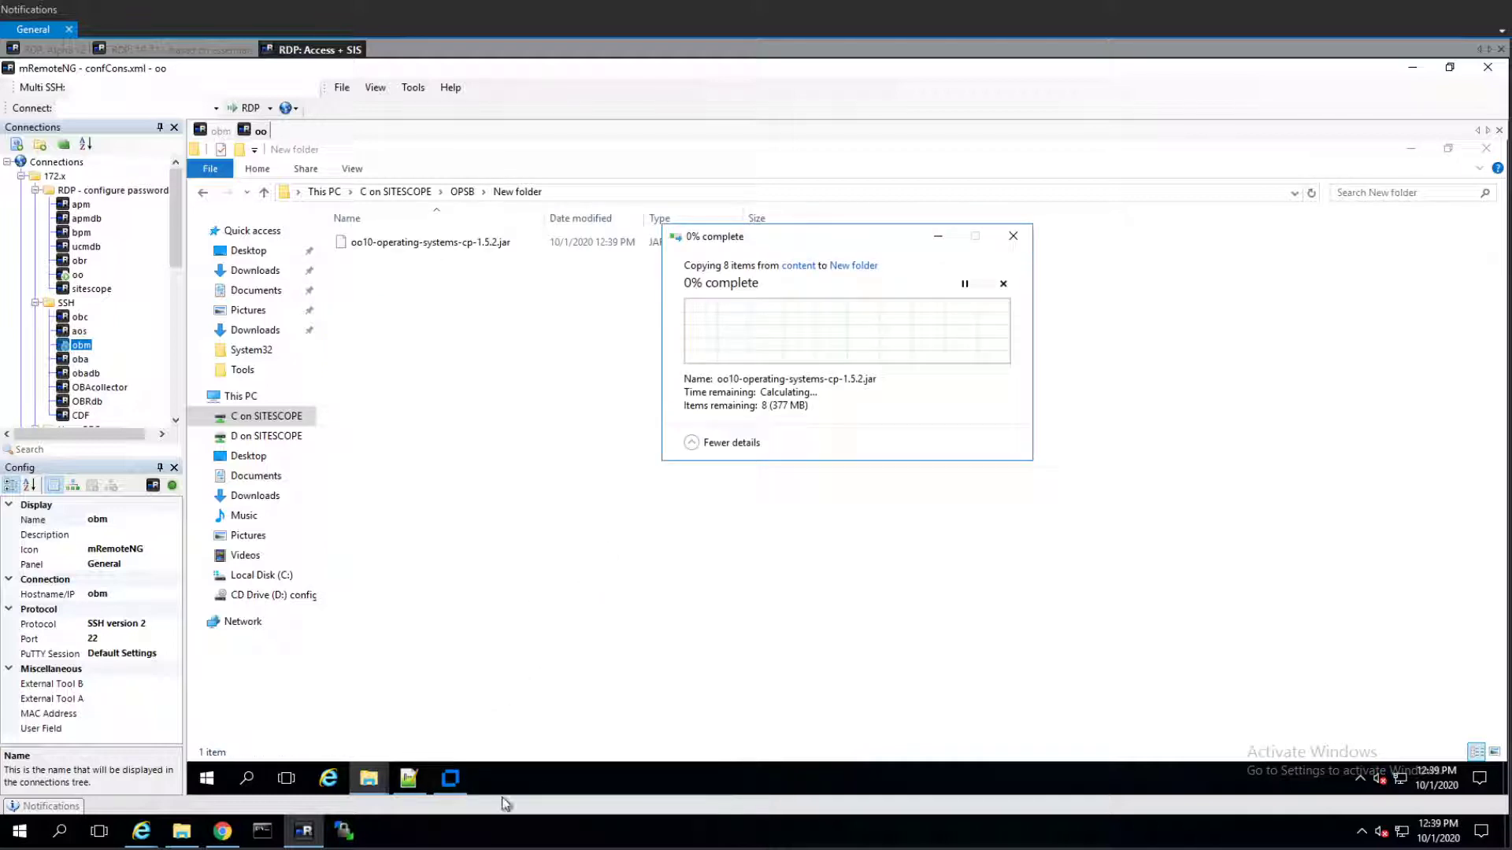
pyautogui.click(462, 771)
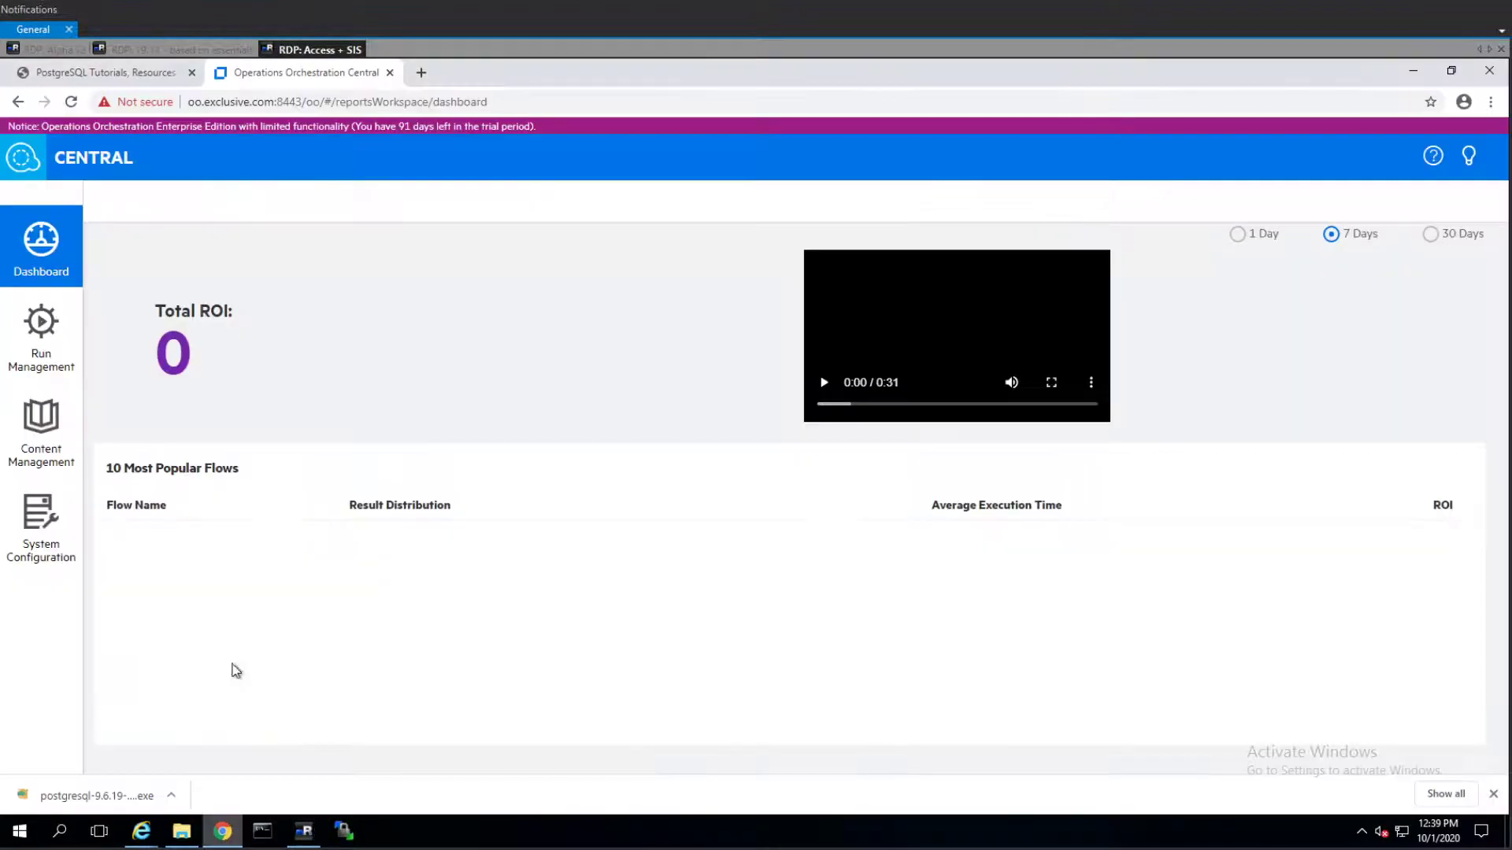
pyautogui.click(223, 830)
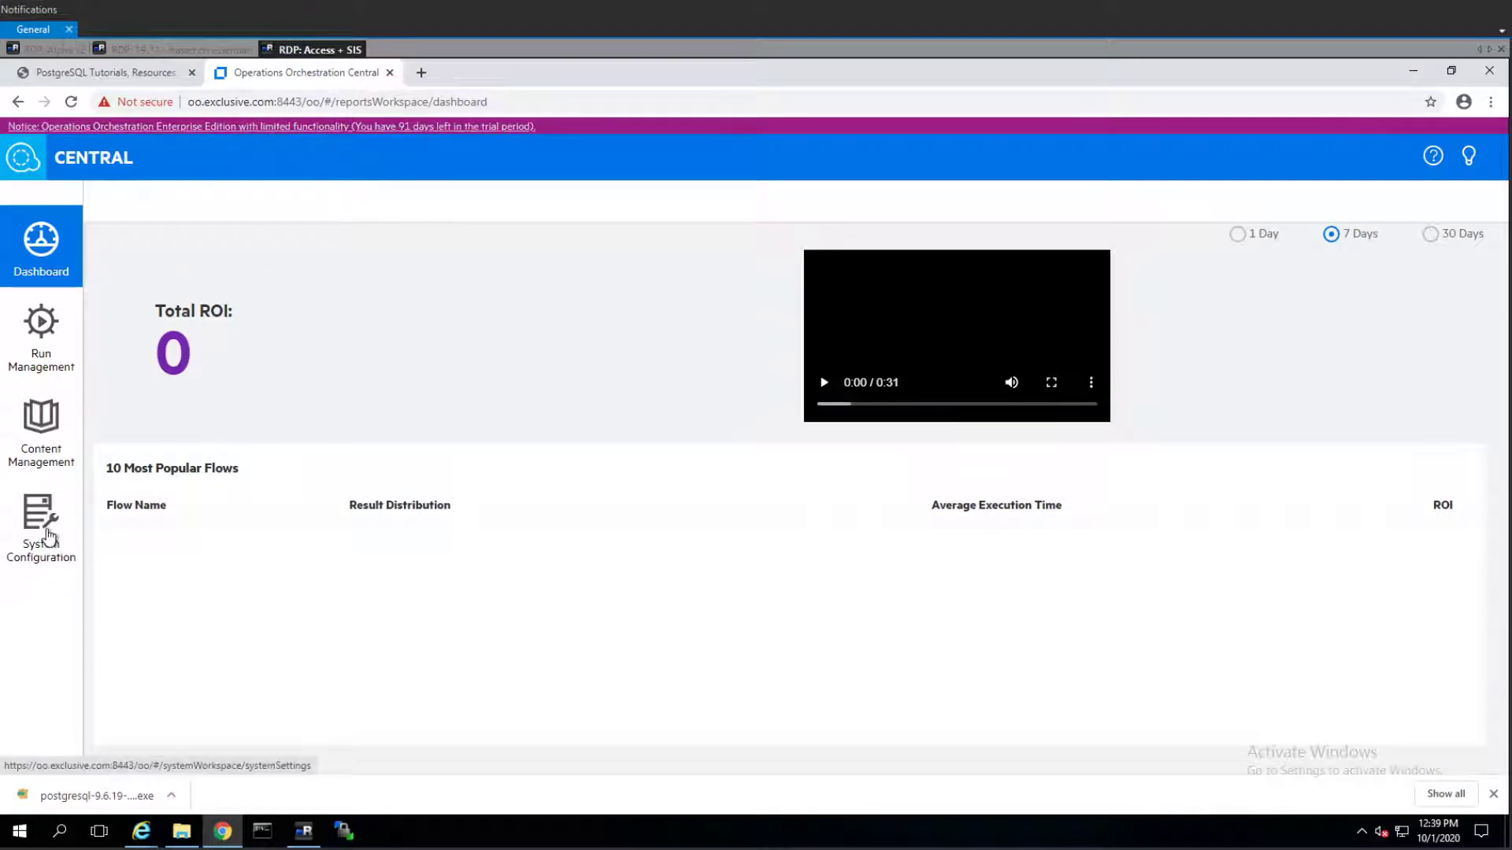
# Go to System Configuration's System Settings License page showing the Trial Edition.
pyautogui.click(41, 527)
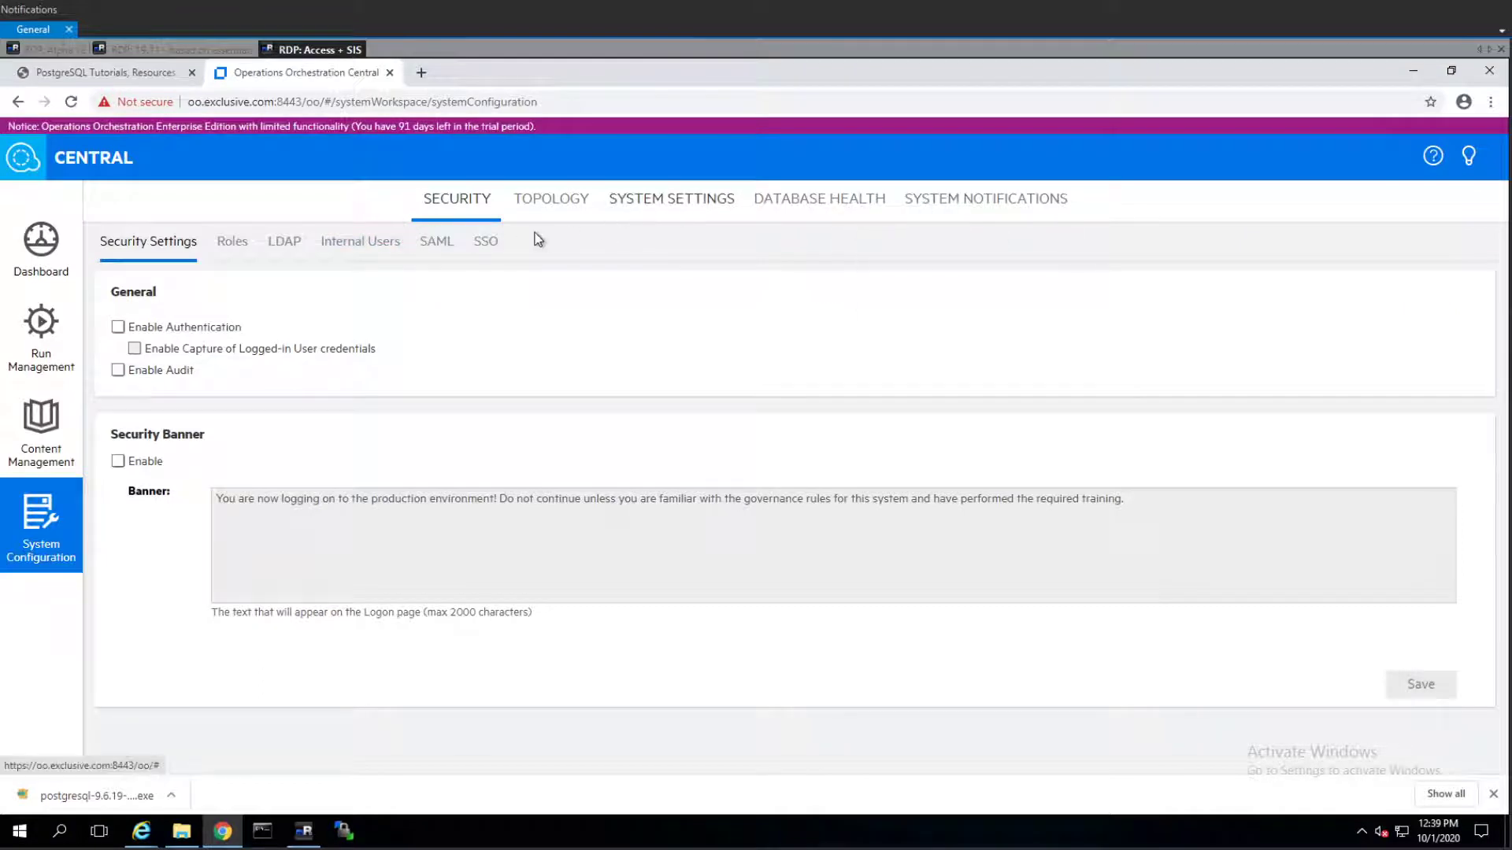
pyautogui.click(690, 201)
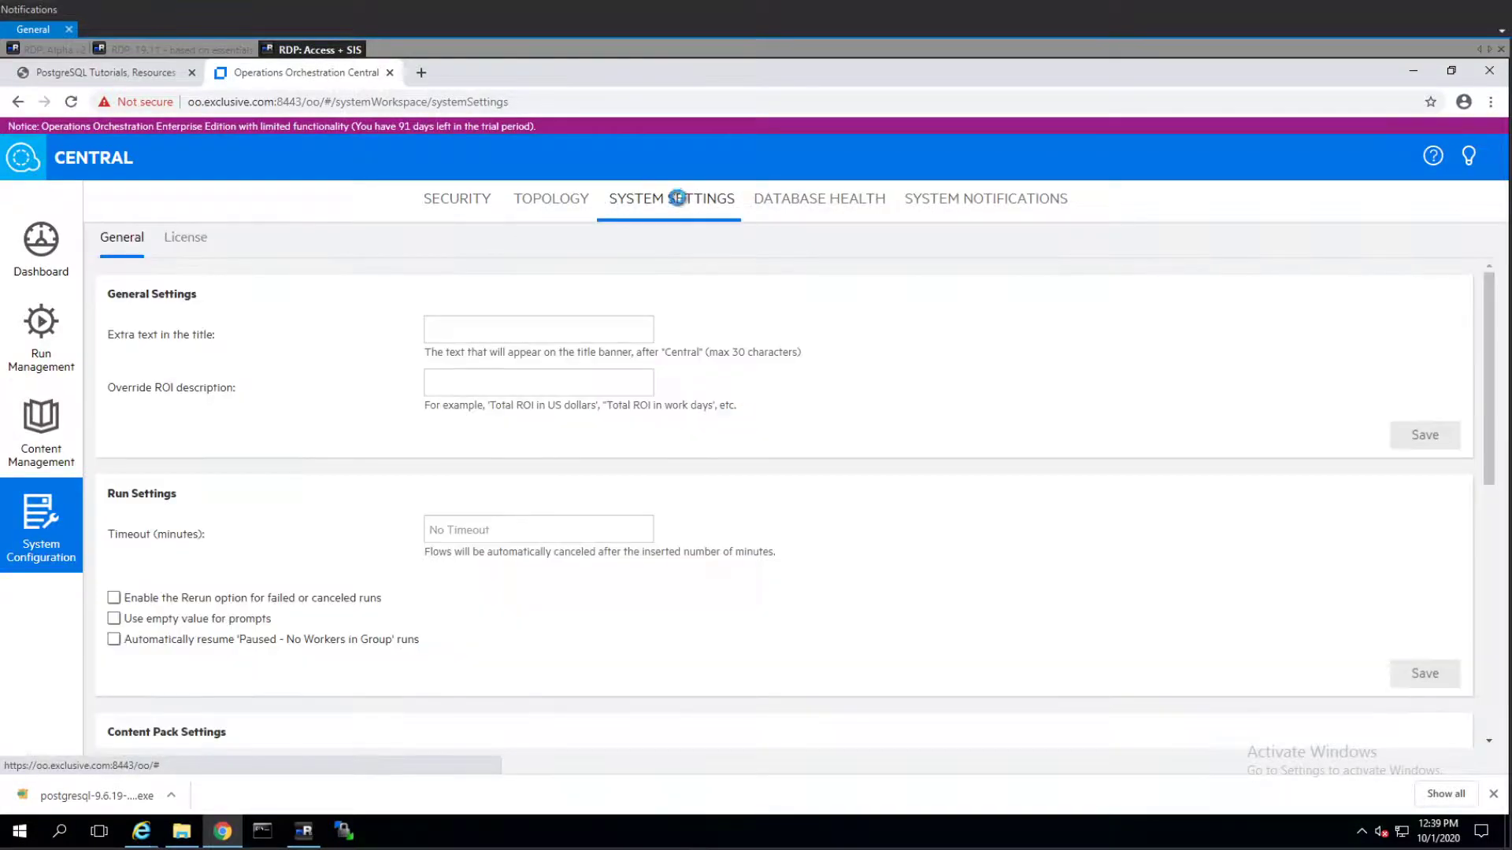
pyautogui.click(199, 238)
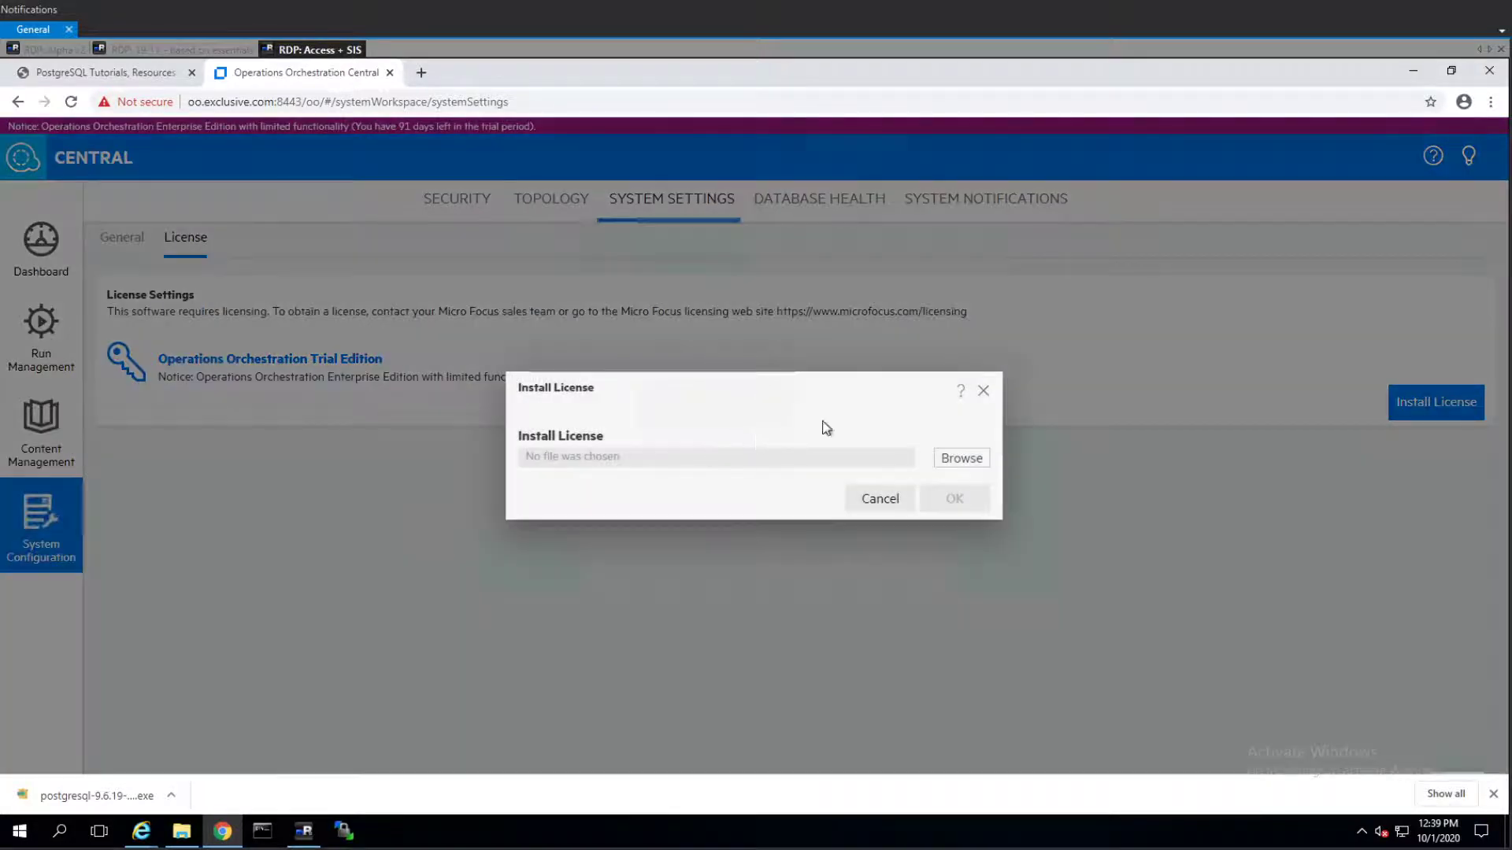
# Try installing the OPERATIONS_BRIDGE_OOexclusive1 .dat license from C:\OPSB\lic, then cancel after the refusal.
pyautogui.click(968, 459)
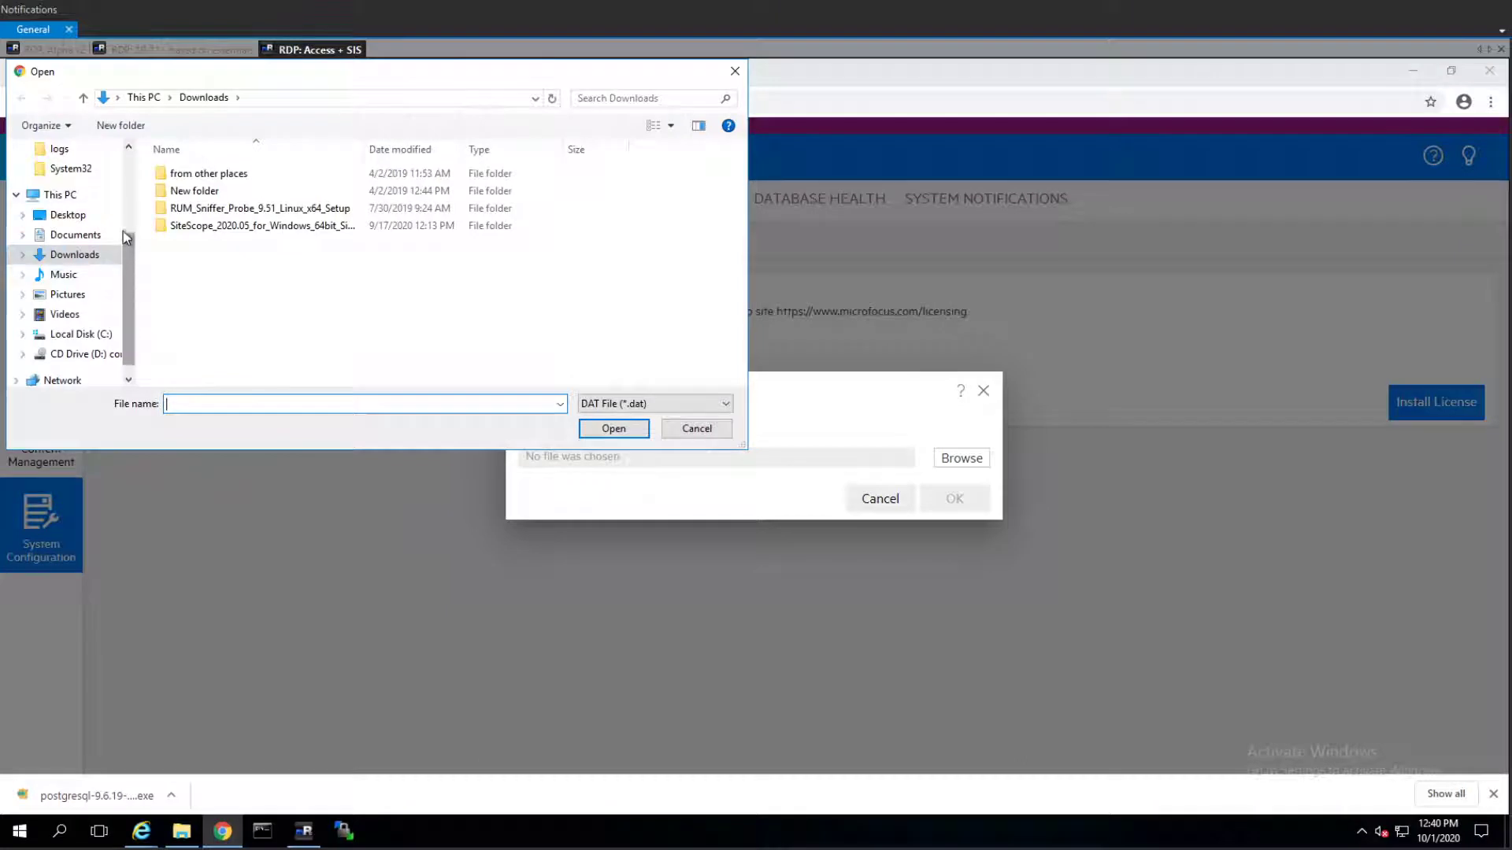
pyautogui.scroll(2, 118, 230)
pyautogui.click(53, 208)
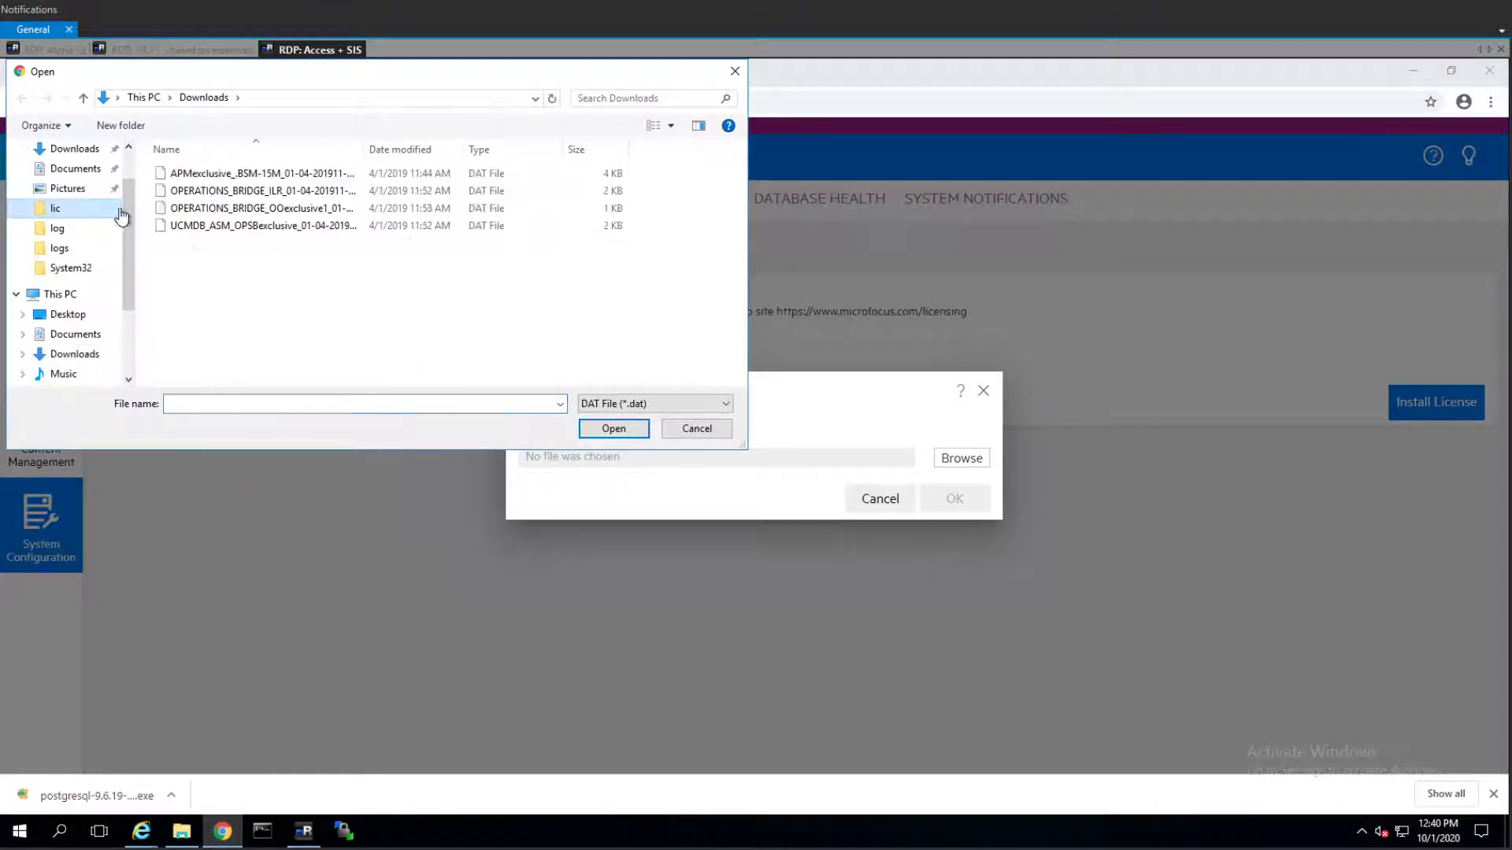
pyautogui.doubleClick(283, 214)
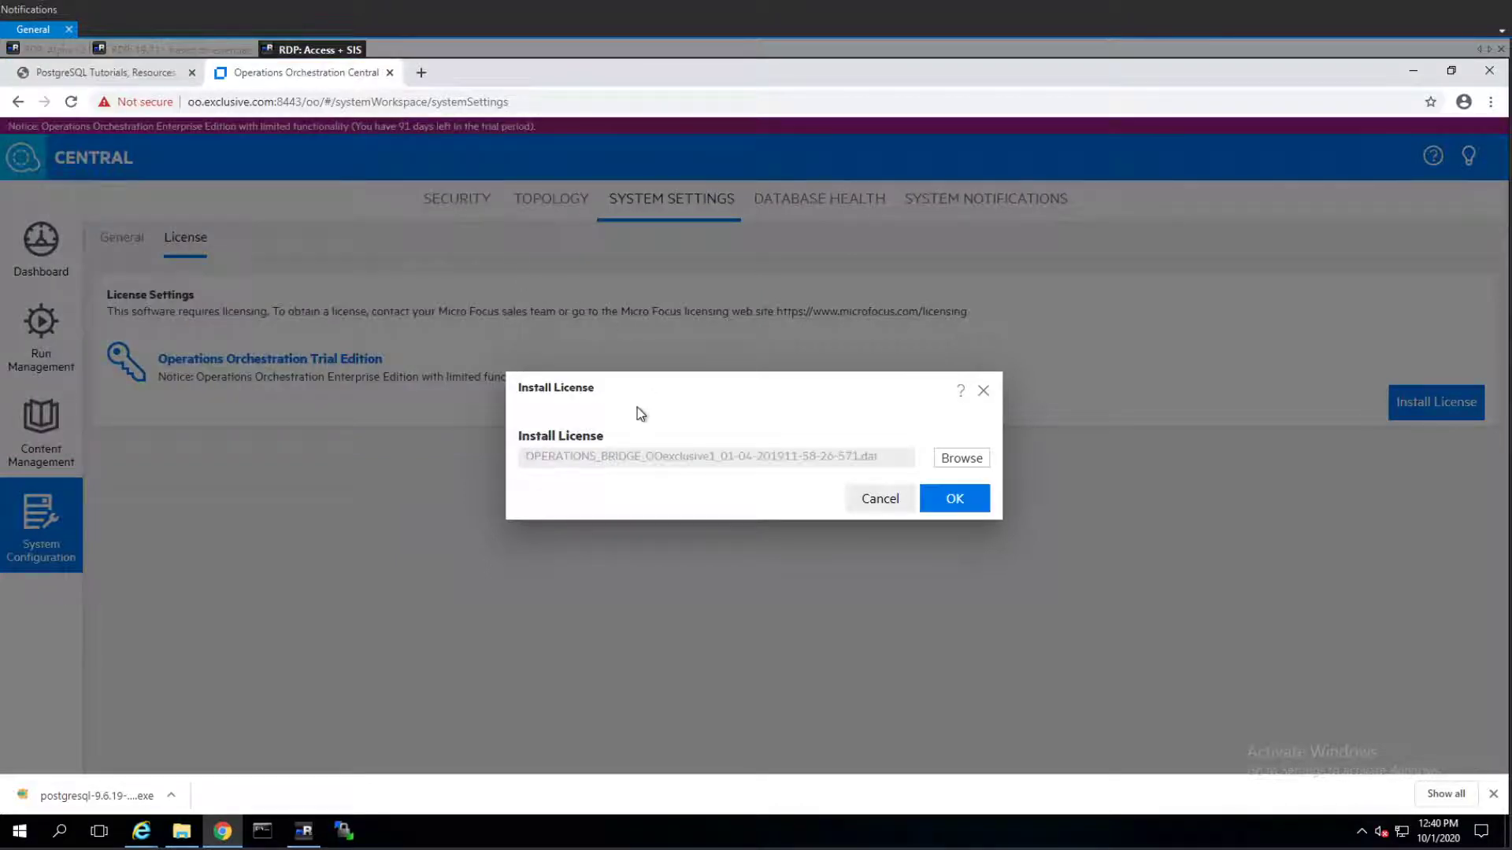
pyautogui.click(954, 499)
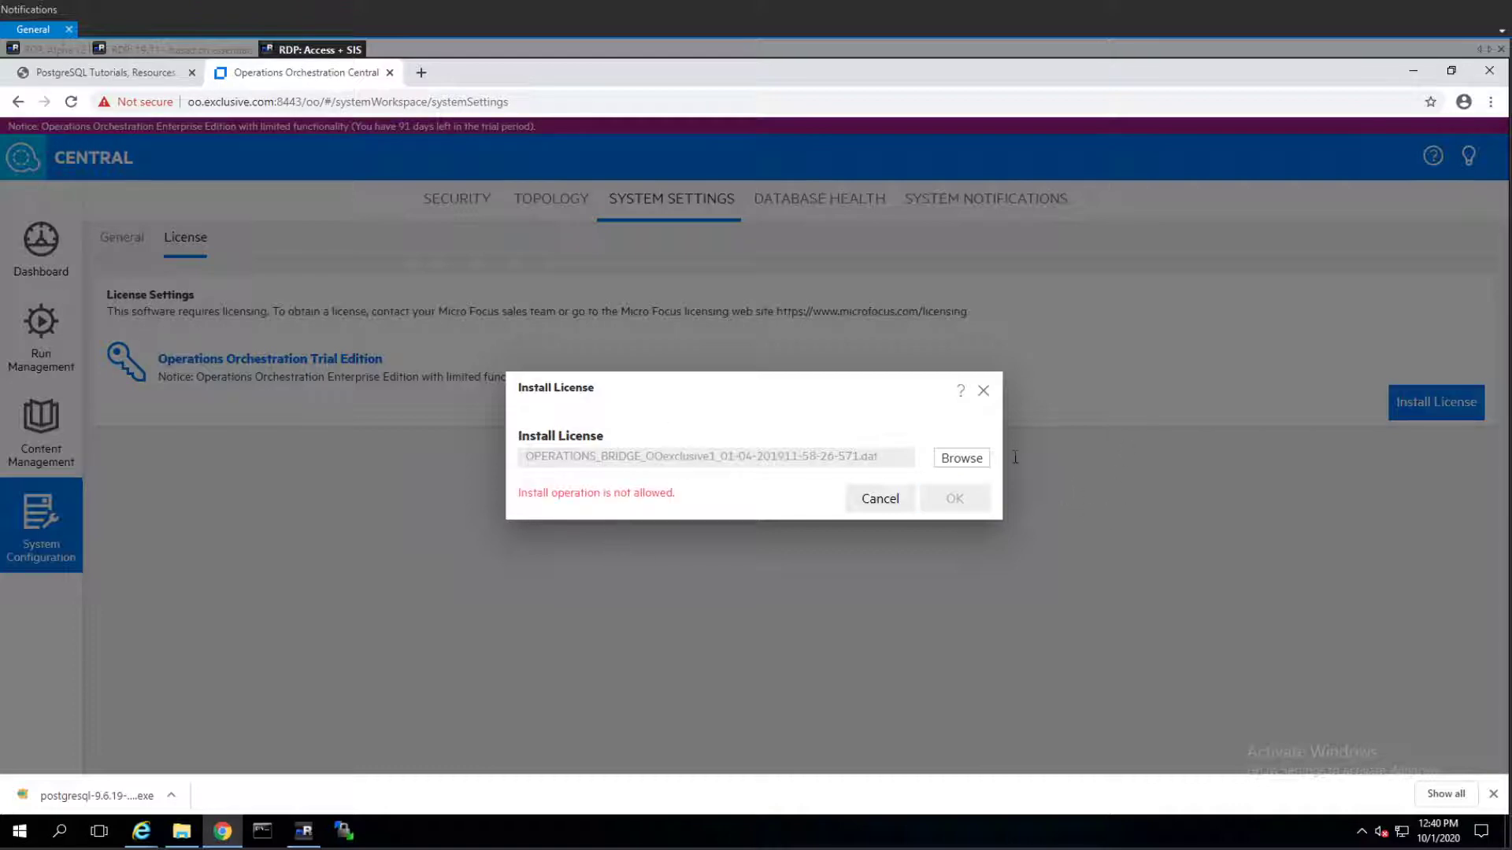
pyautogui.click(880, 499)
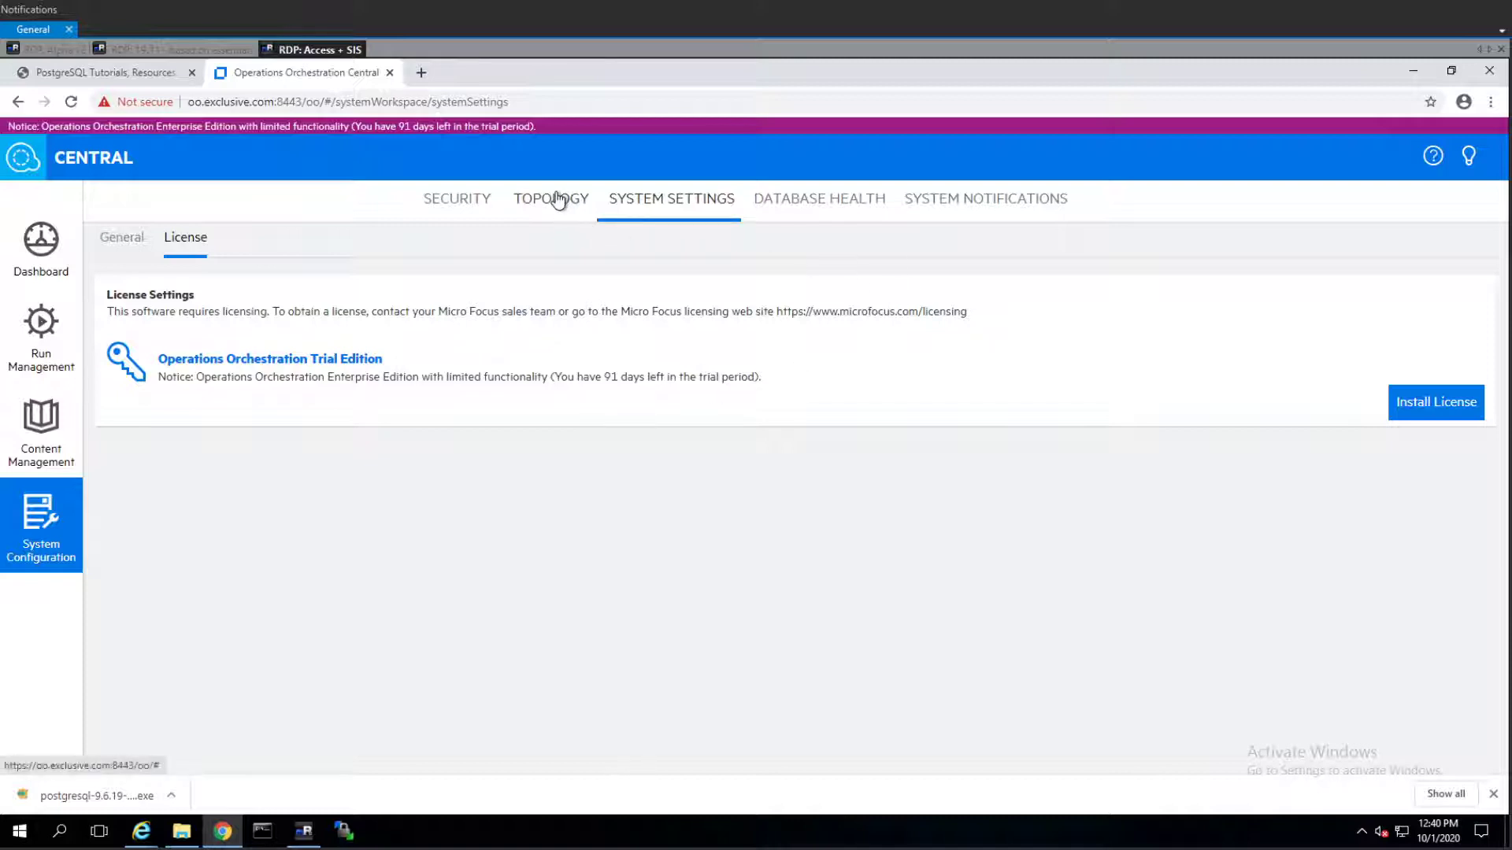
# Add internal user admin with a password and ADMINISTRATOR, END_USER and PROMOTER roles.
pyautogui.click(122, 237)
pyautogui.click(445, 216)
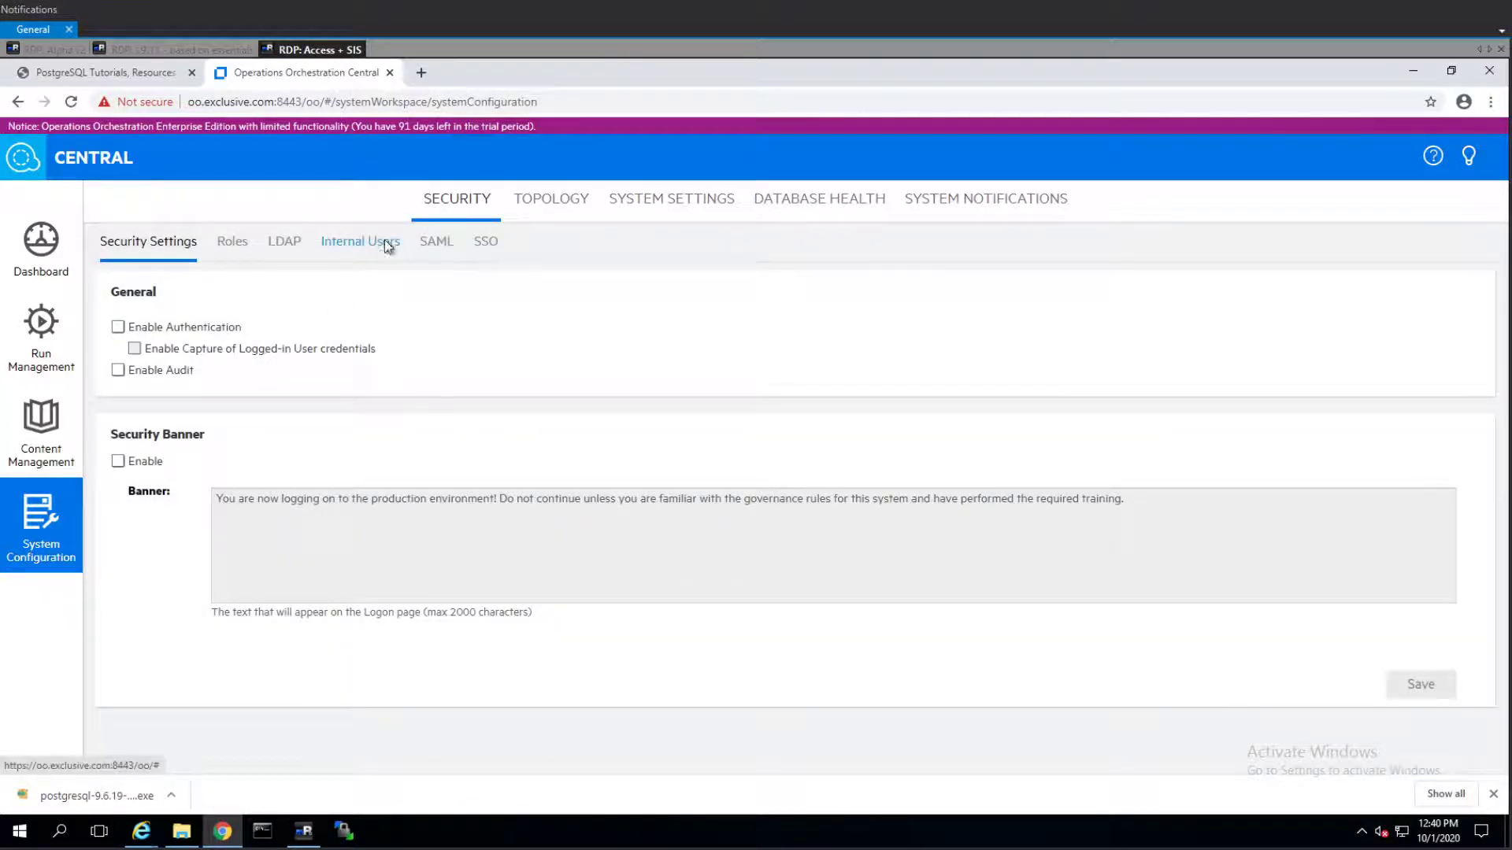
pyautogui.click(356, 242)
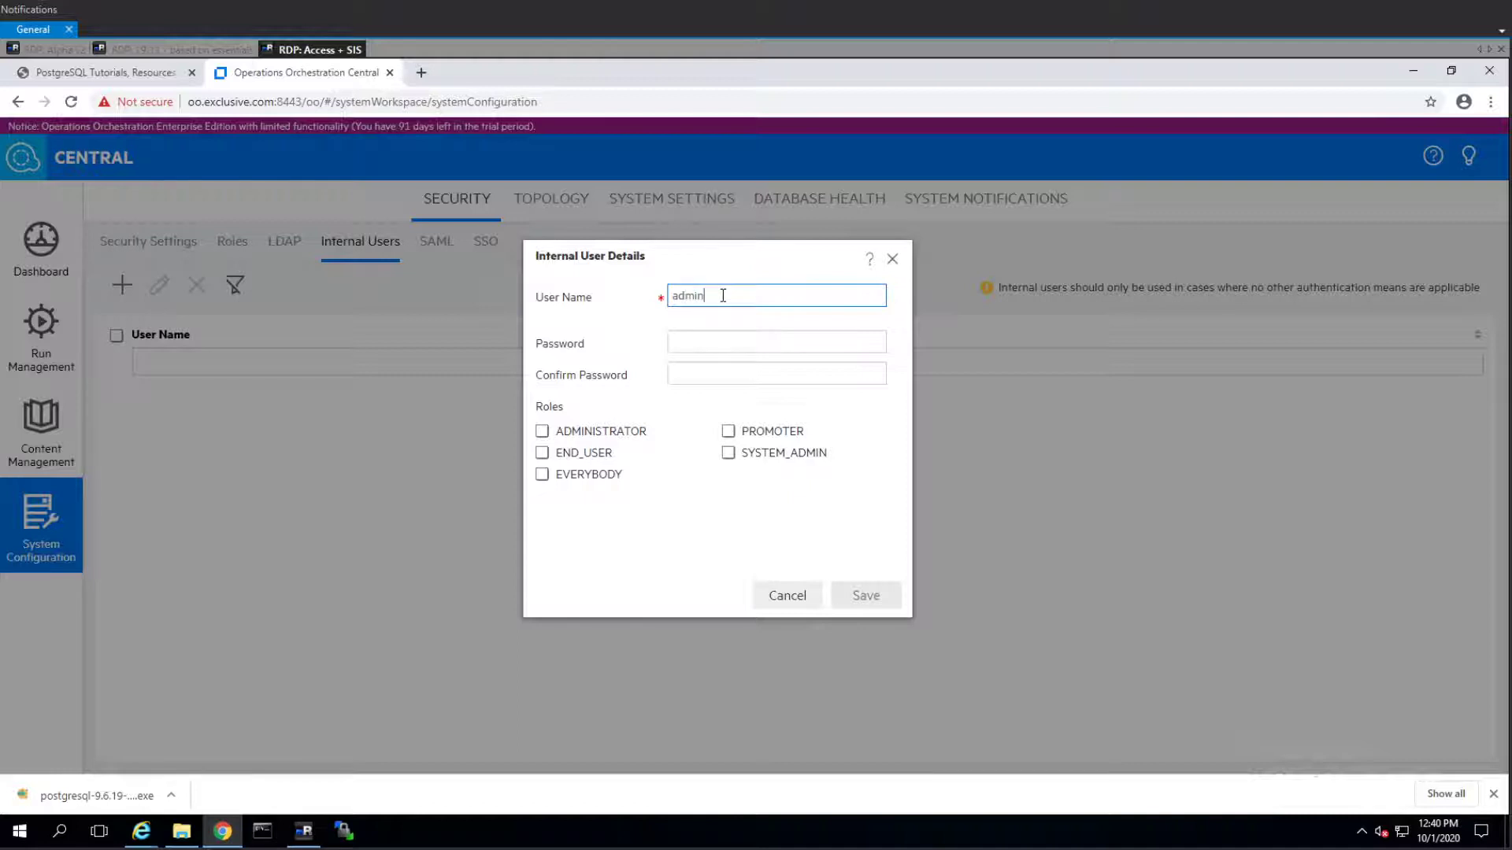
pyautogui.press('Tab')
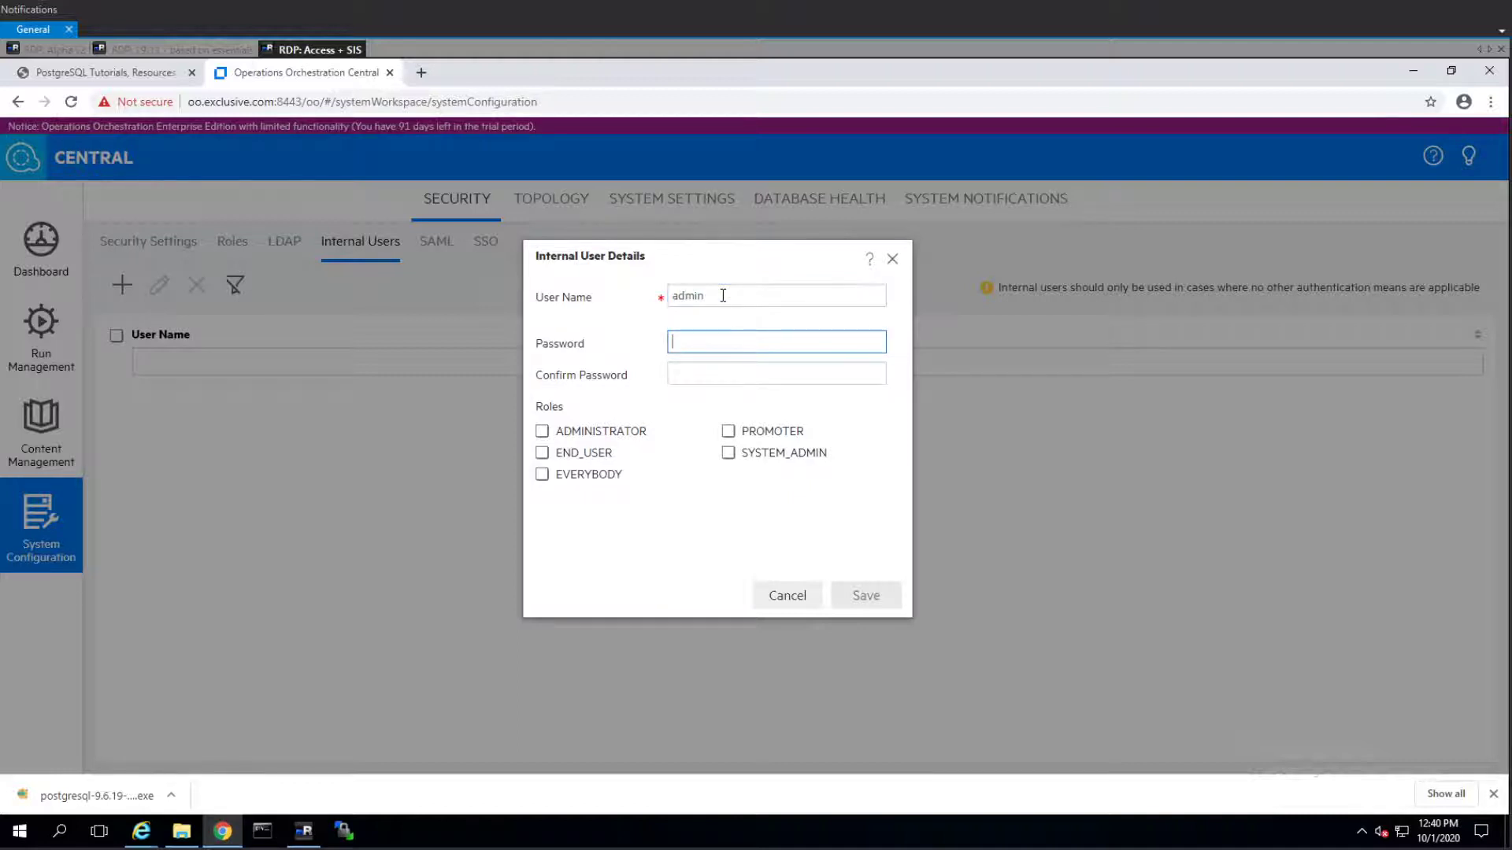
pyautogui.click(711, 367)
pyautogui.hotkey('ctrl', 'v')
pyautogui.click(559, 433)
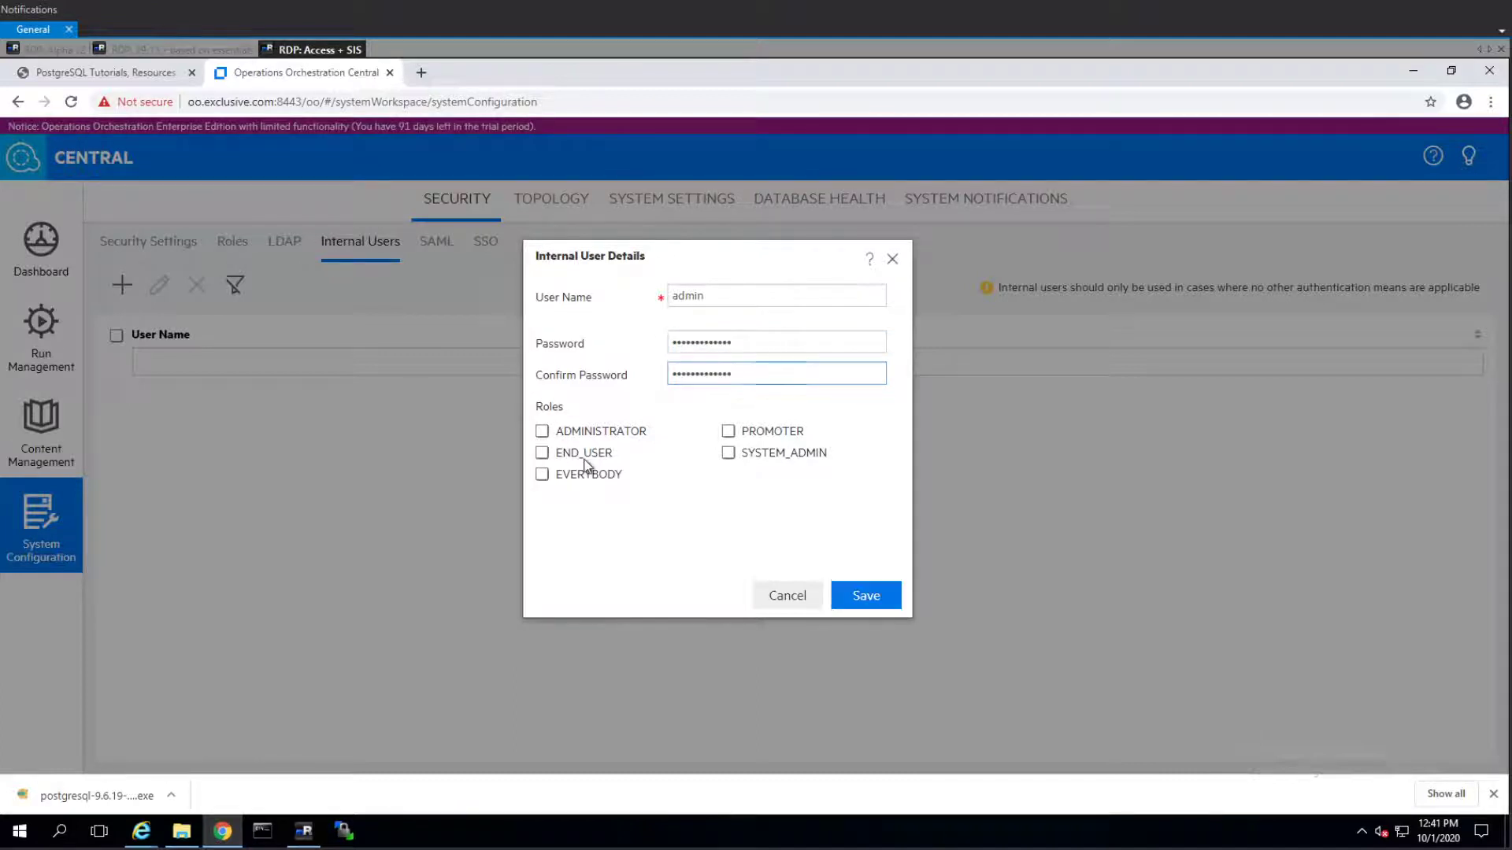
pyautogui.click(587, 454)
pyautogui.click(750, 431)
pyautogui.click(866, 595)
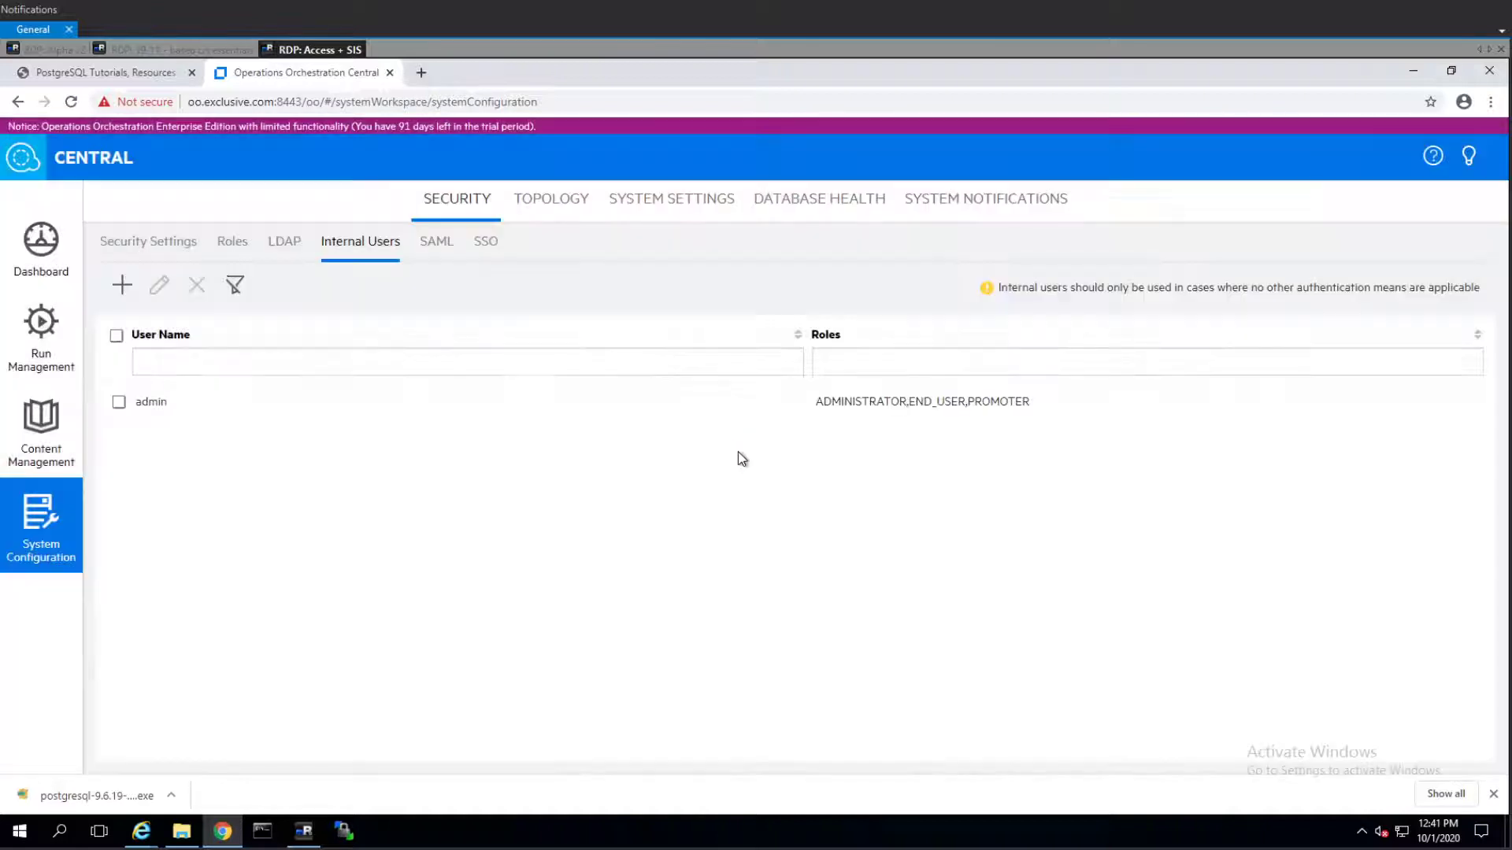
# Edit the admin user to also hold SYSTEM_ADMIN and EVERYBODY roles and save.
pyautogui.click(206, 402)
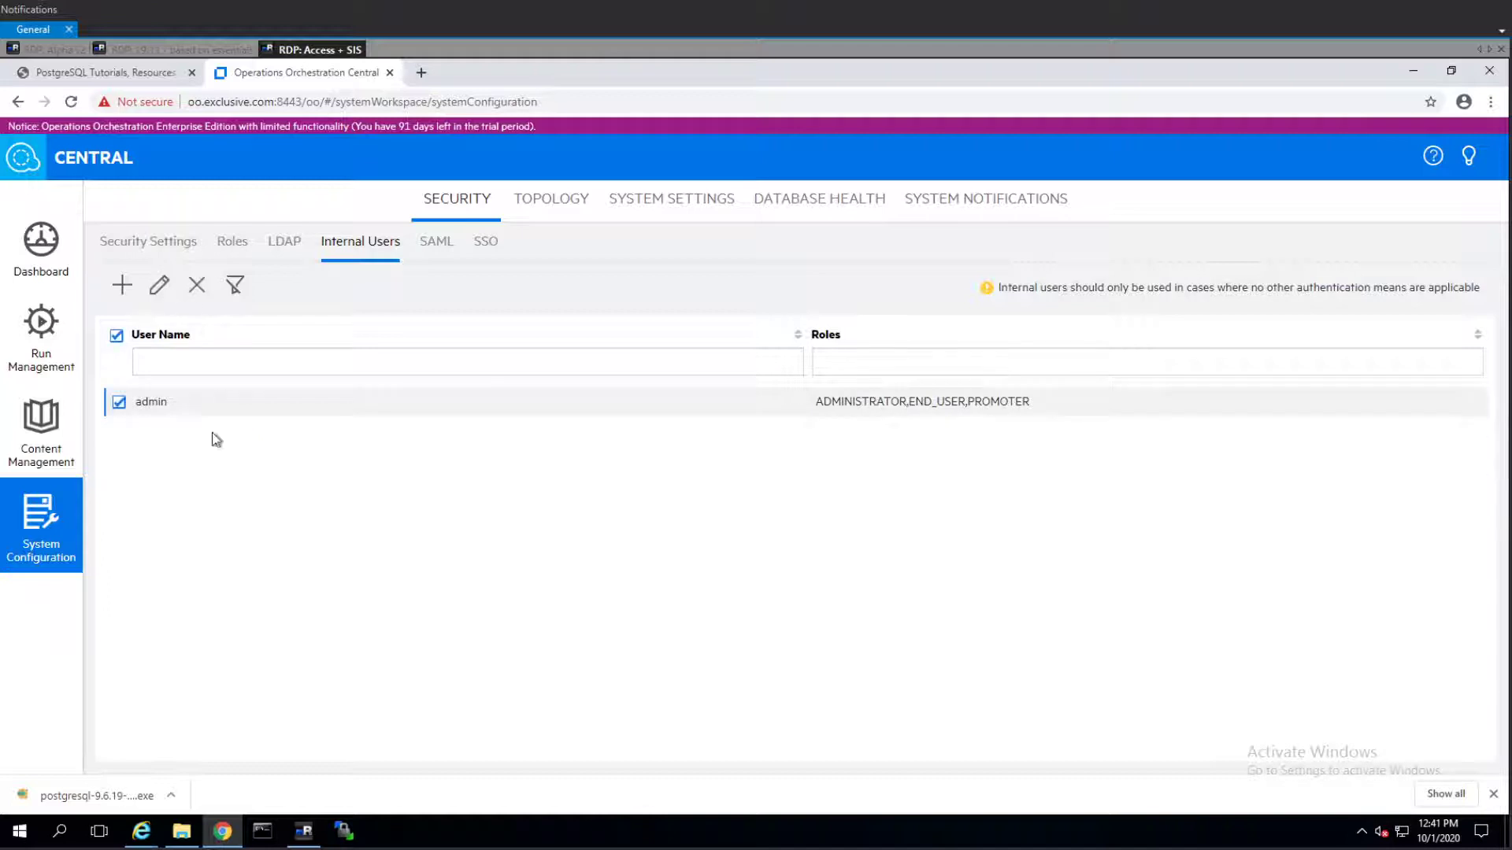
pyautogui.click(159, 284)
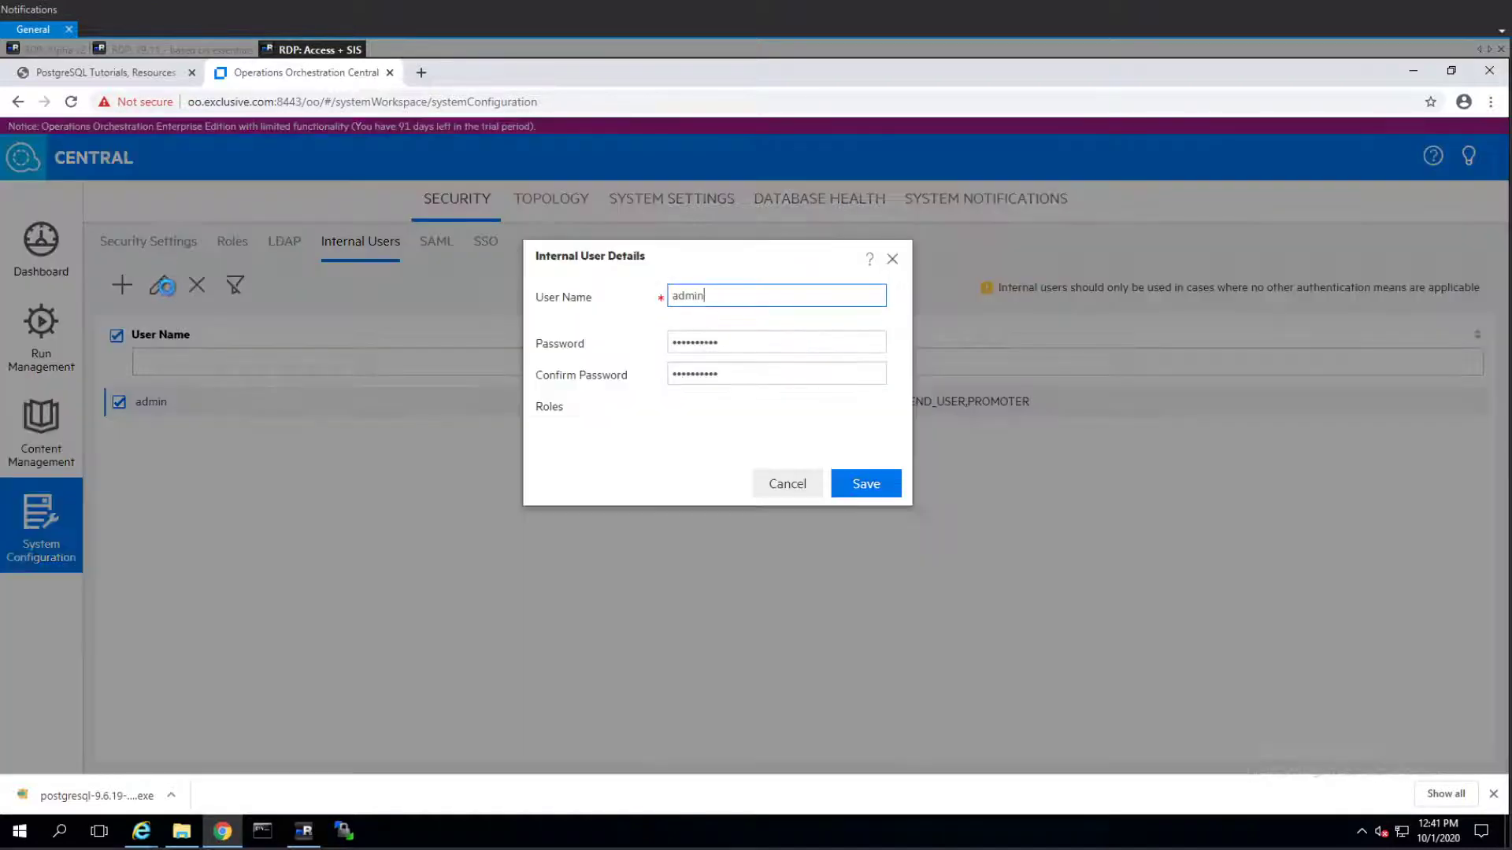
pyautogui.click(728, 455)
pyautogui.click(541, 474)
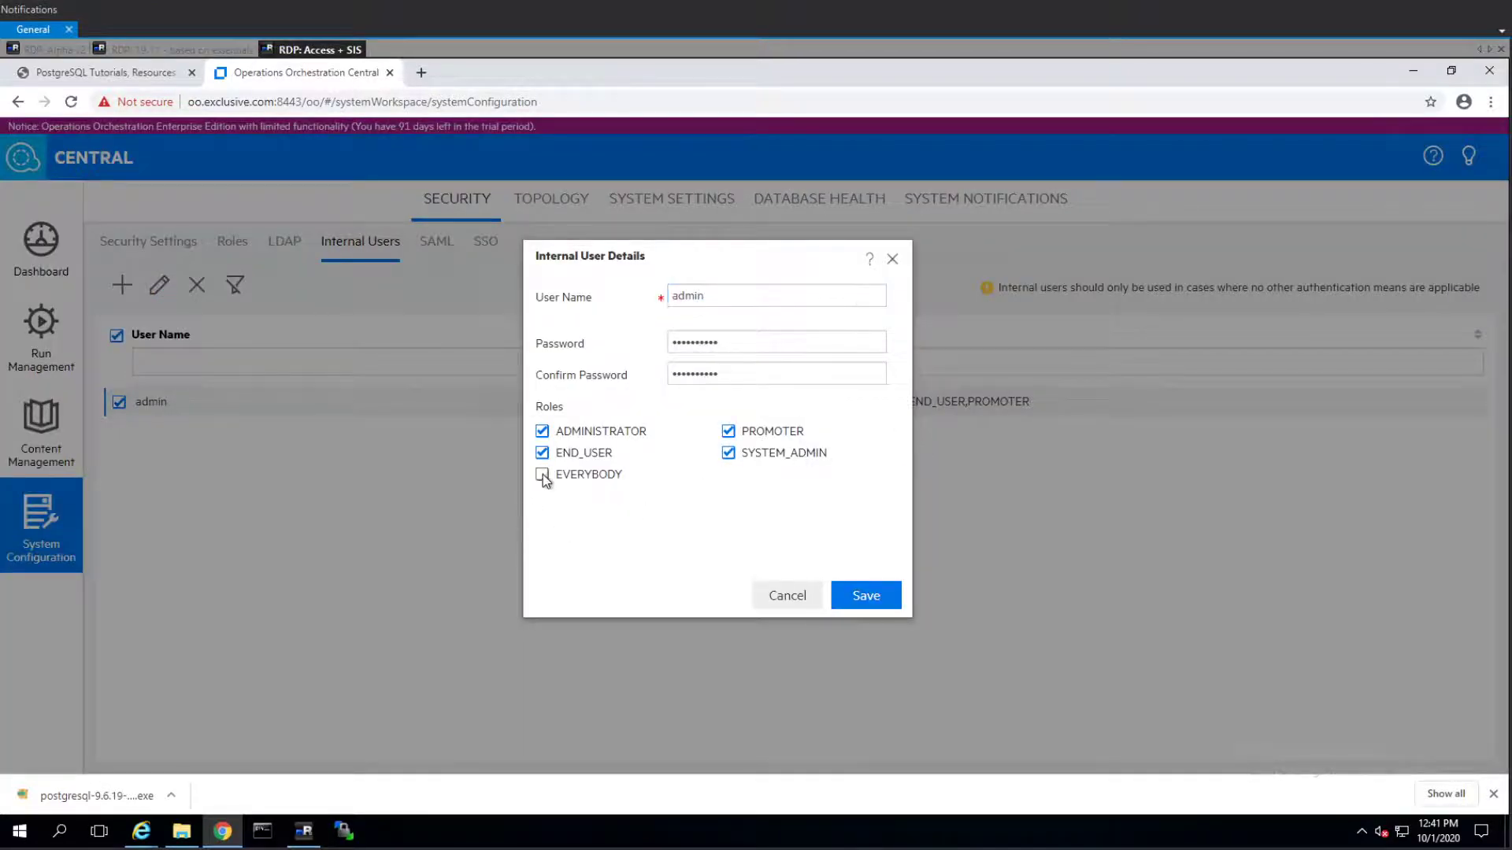
pyautogui.click(874, 596)
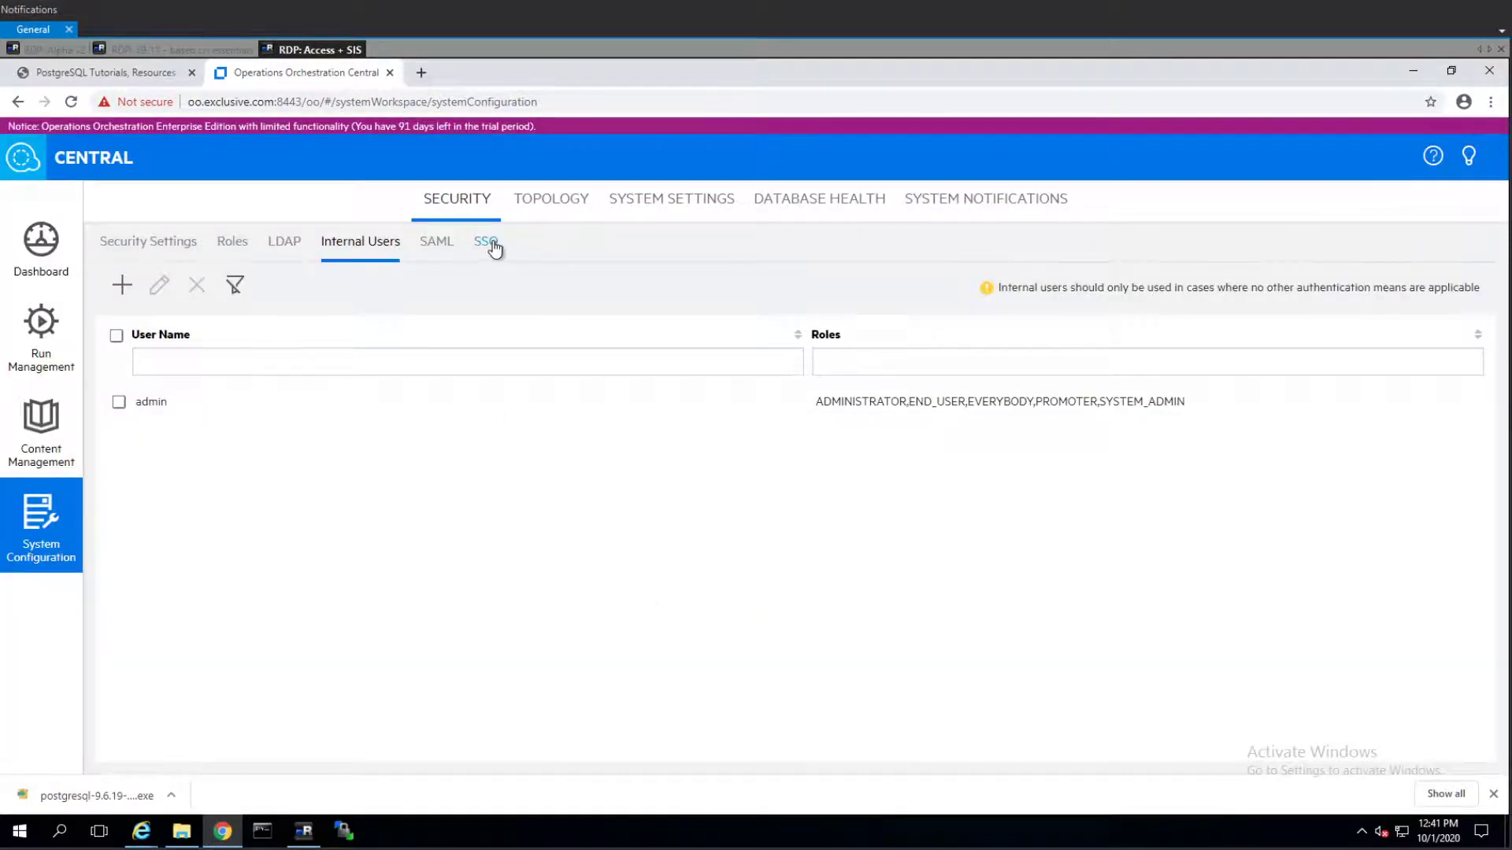
pyautogui.click(490, 244)
# Log in to OBM as admin from the Login - OBM bookmark in a new tab.
pyautogui.click(421, 73)
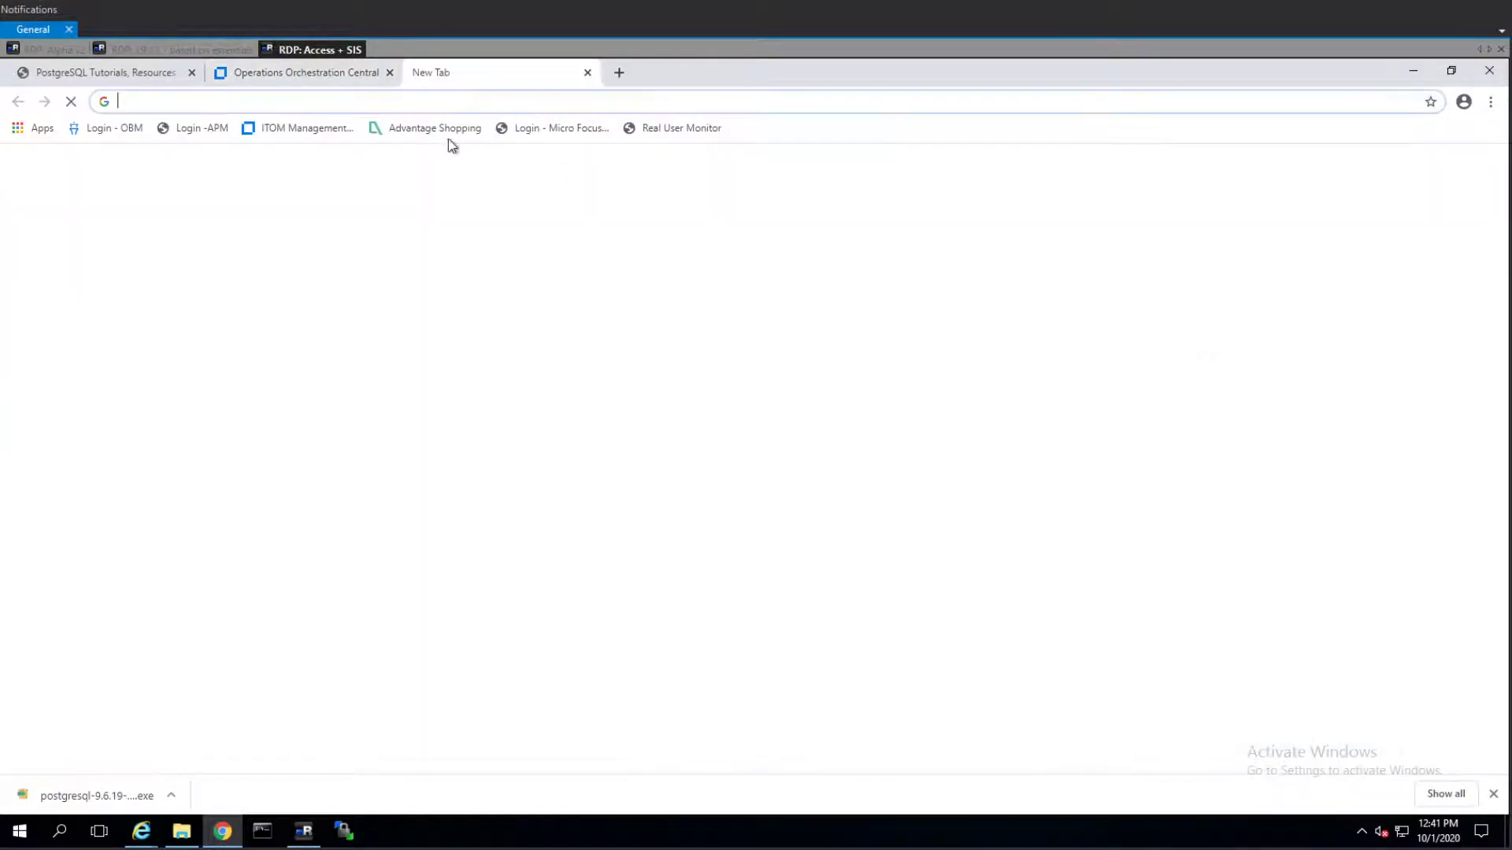
pyautogui.click(126, 128)
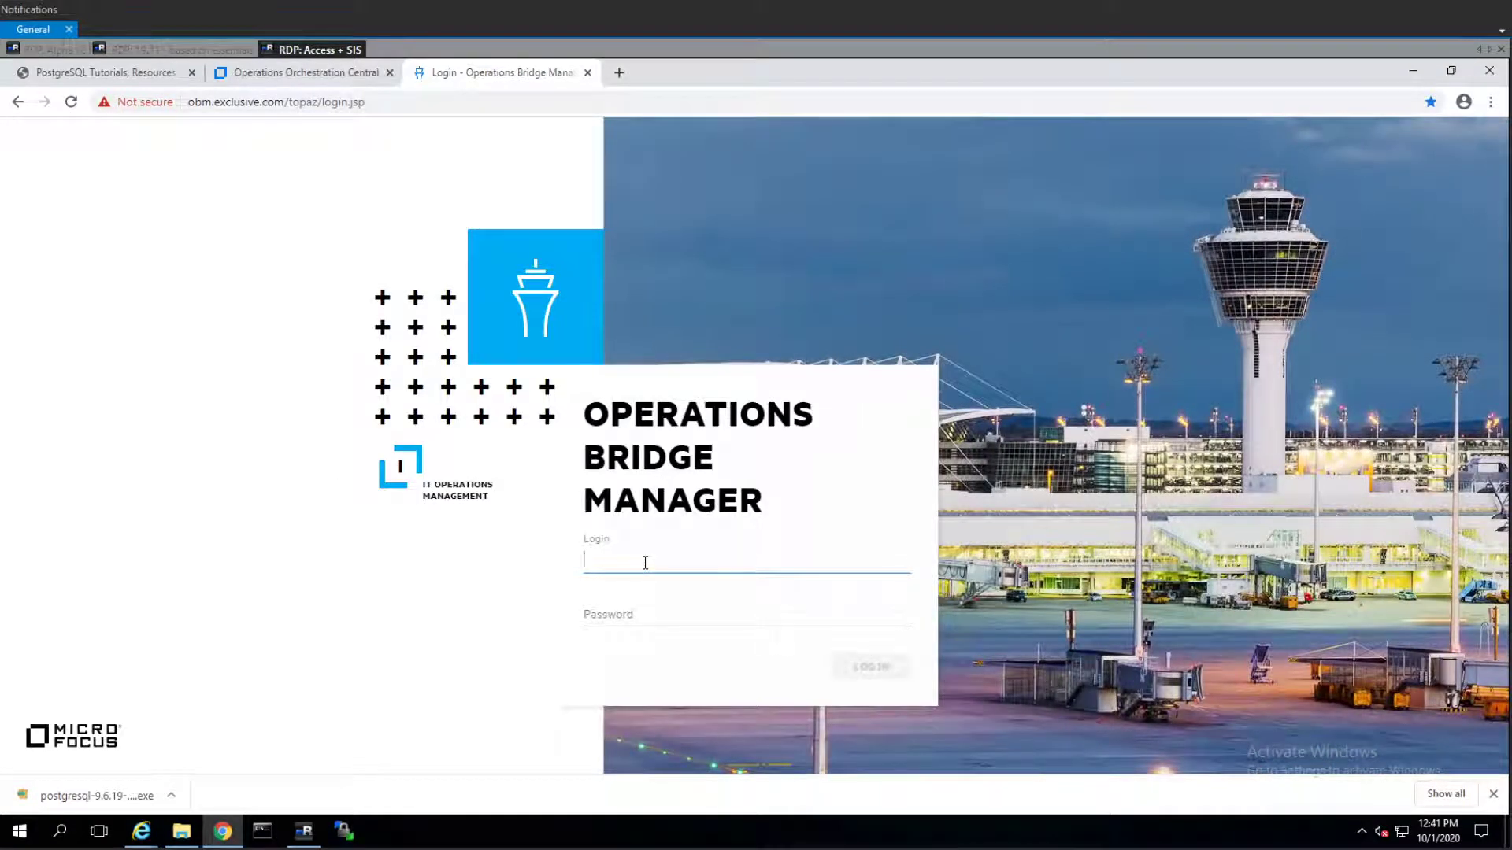
pyautogui.write('min')
pyautogui.press('Tab')
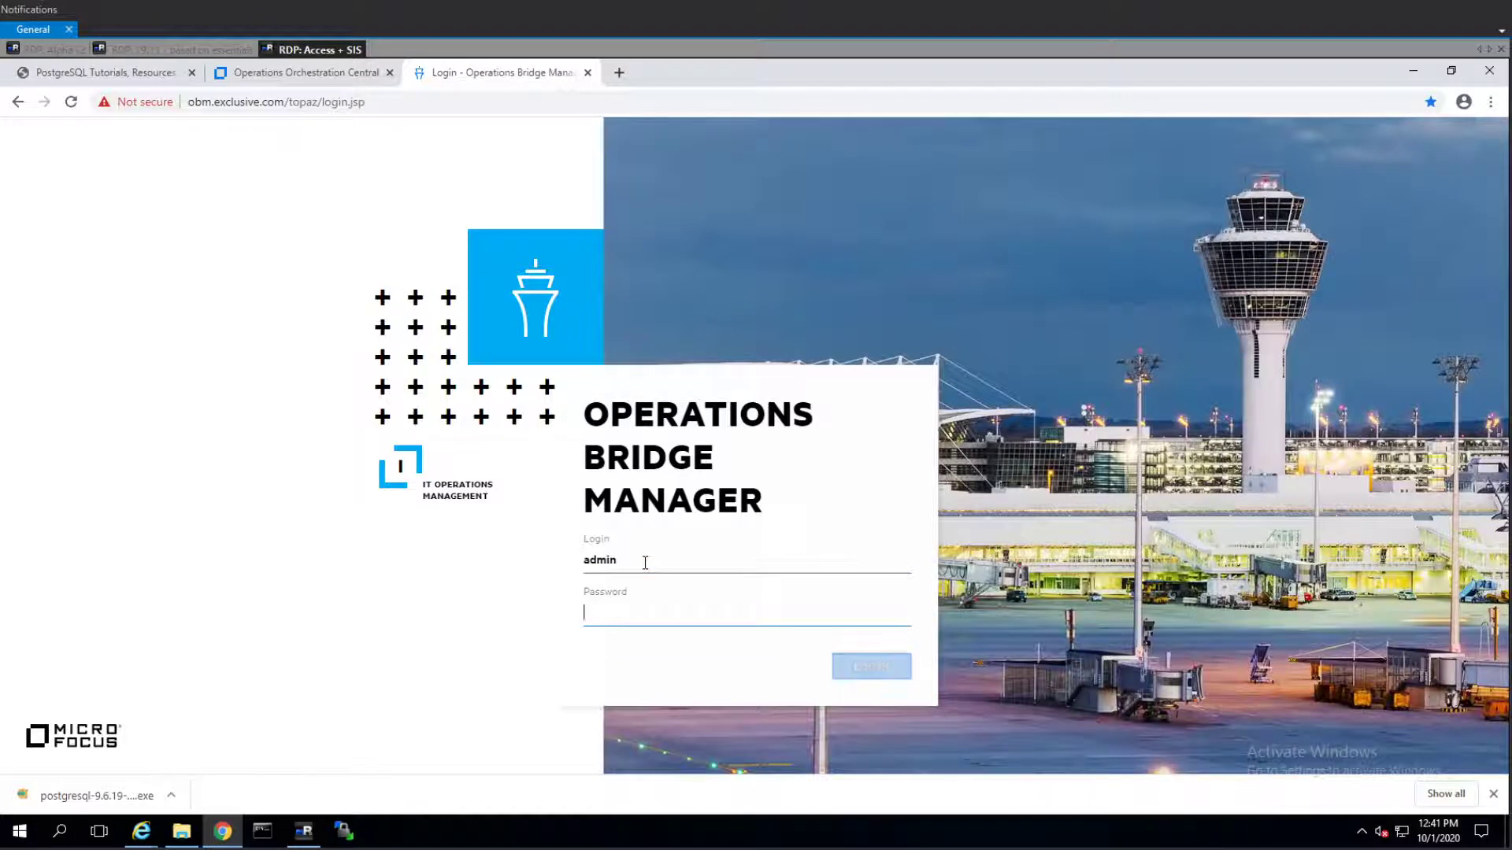
pyautogui.write('******')
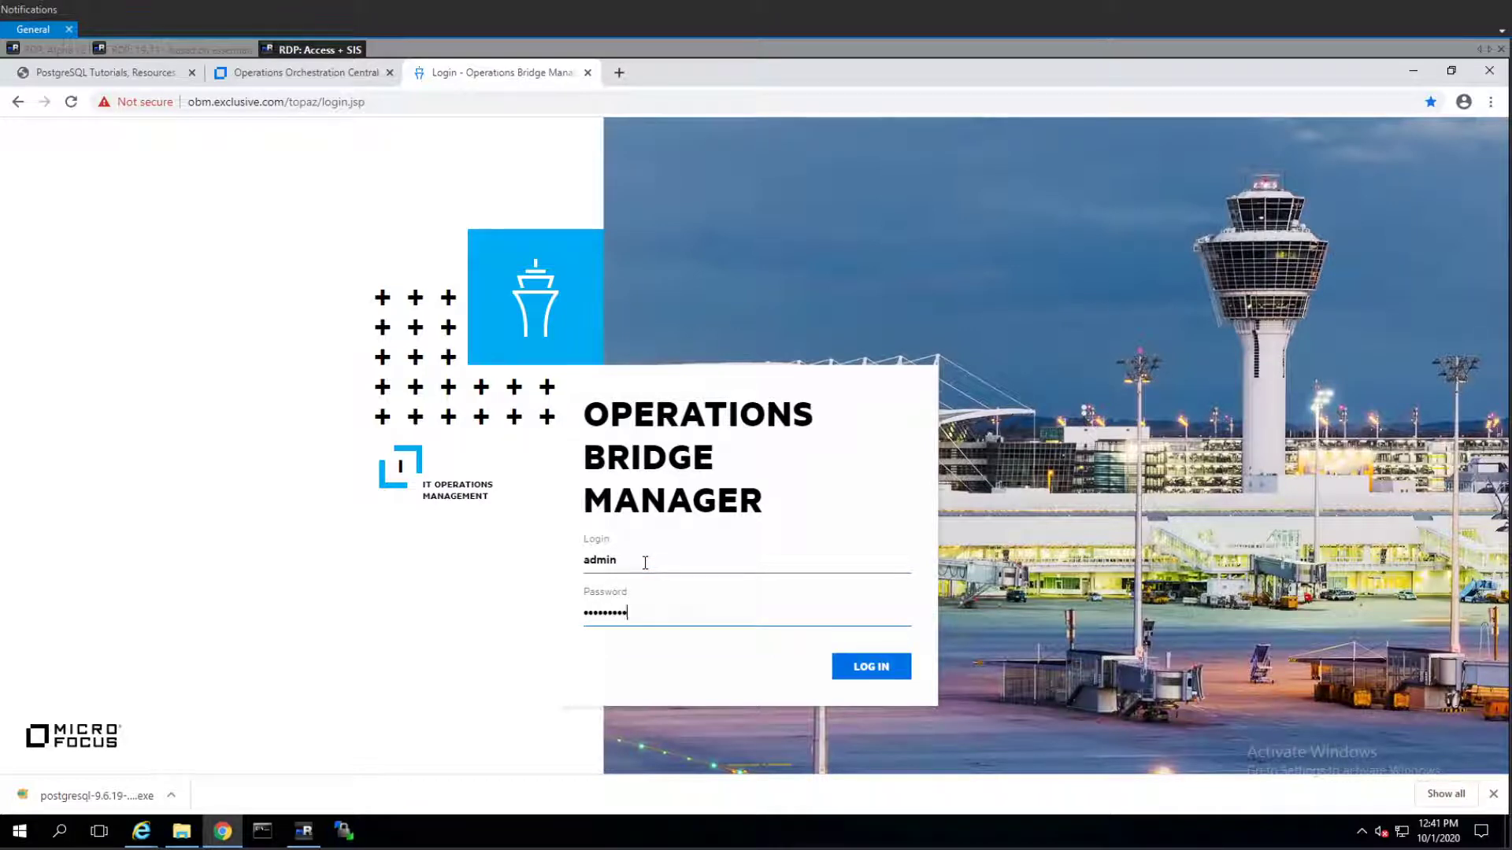
pyautogui.press('BackSpace')
pyautogui.press('BackSpace')
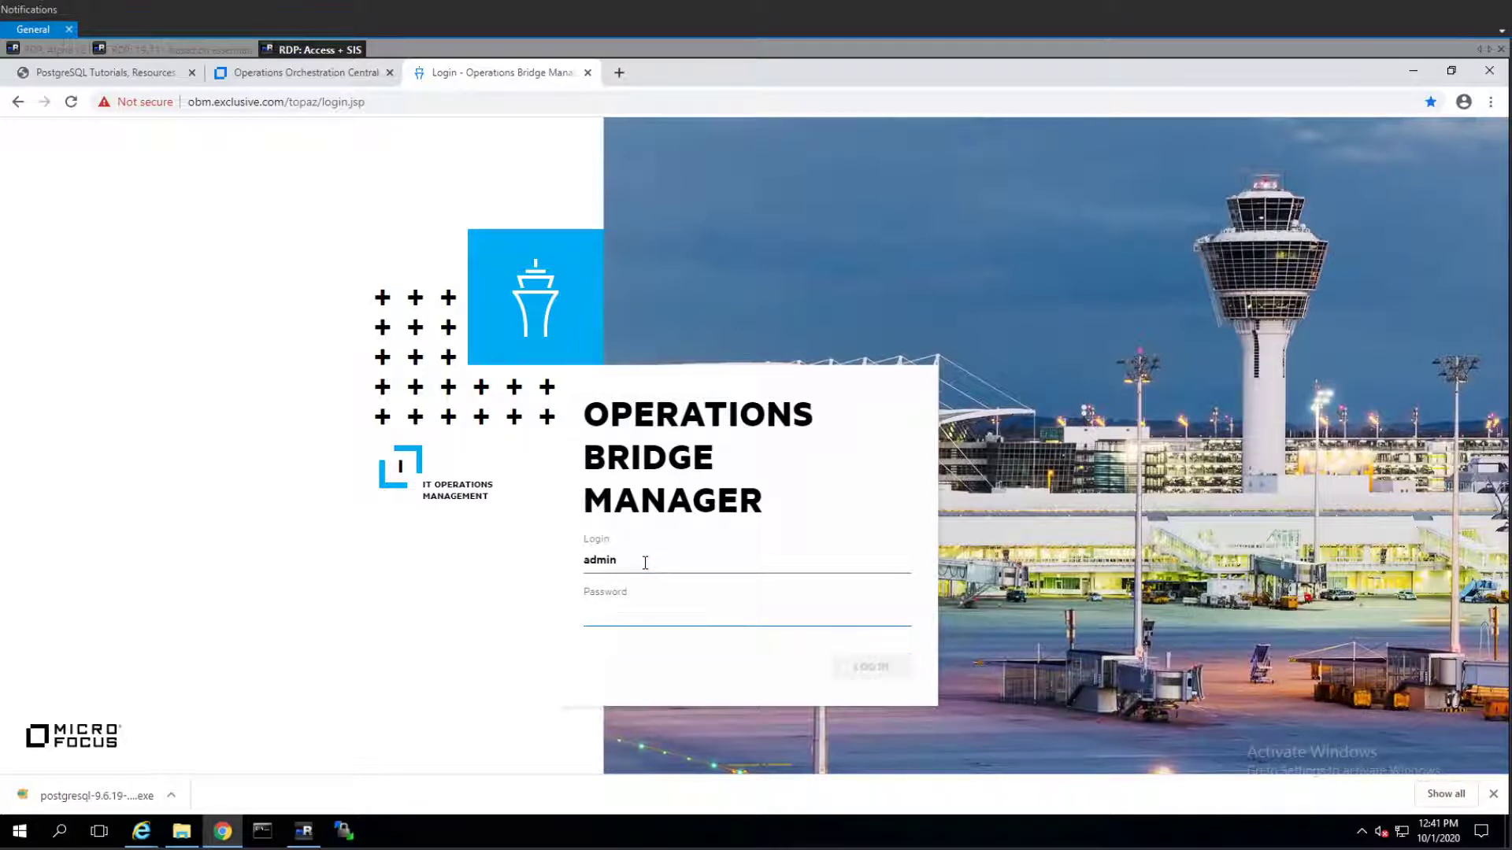
pyautogui.write('*****')
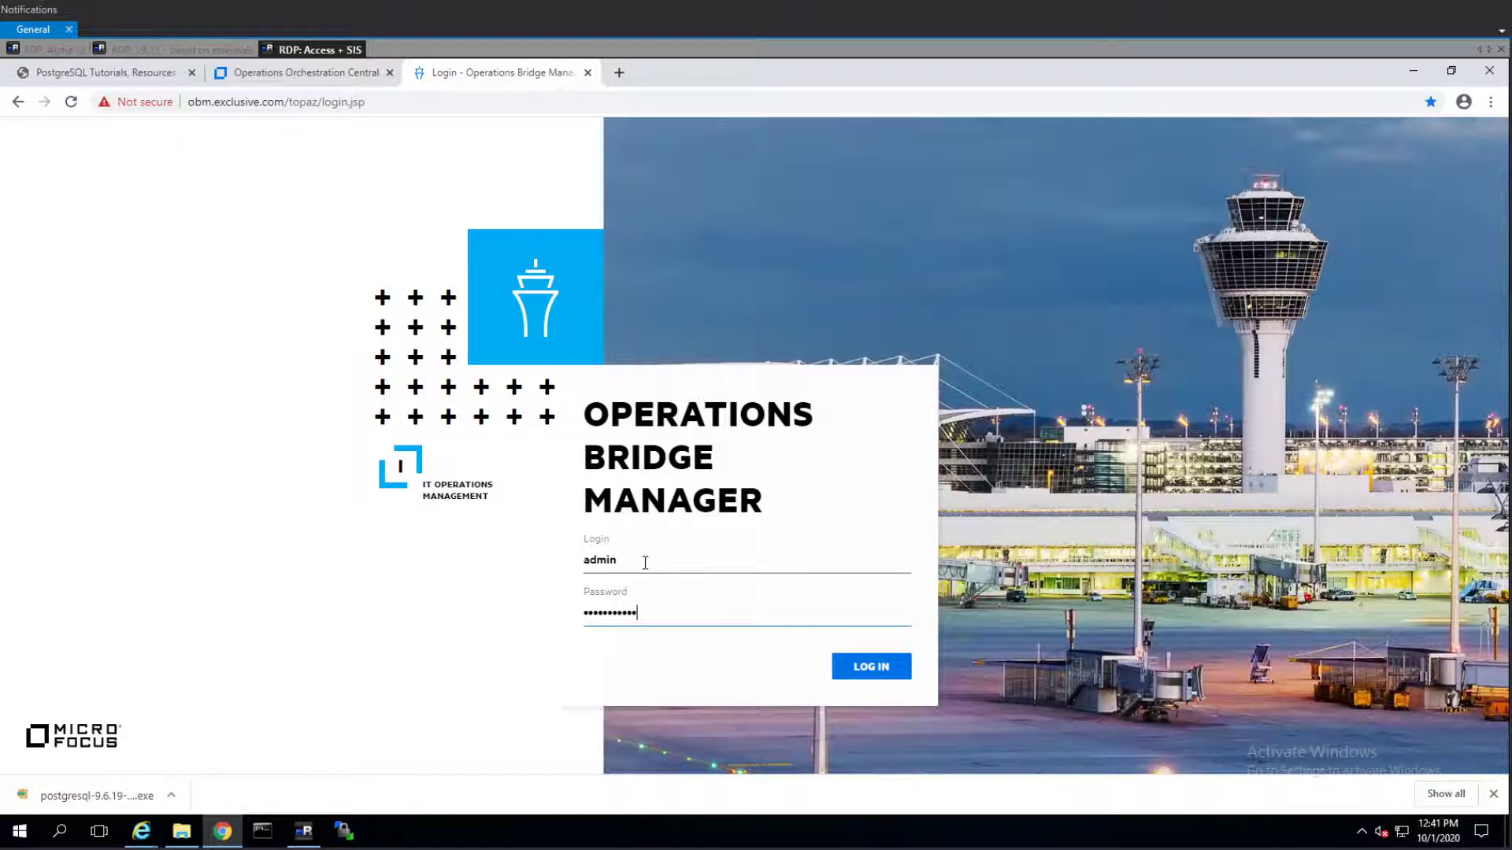
pyautogui.press('Return')
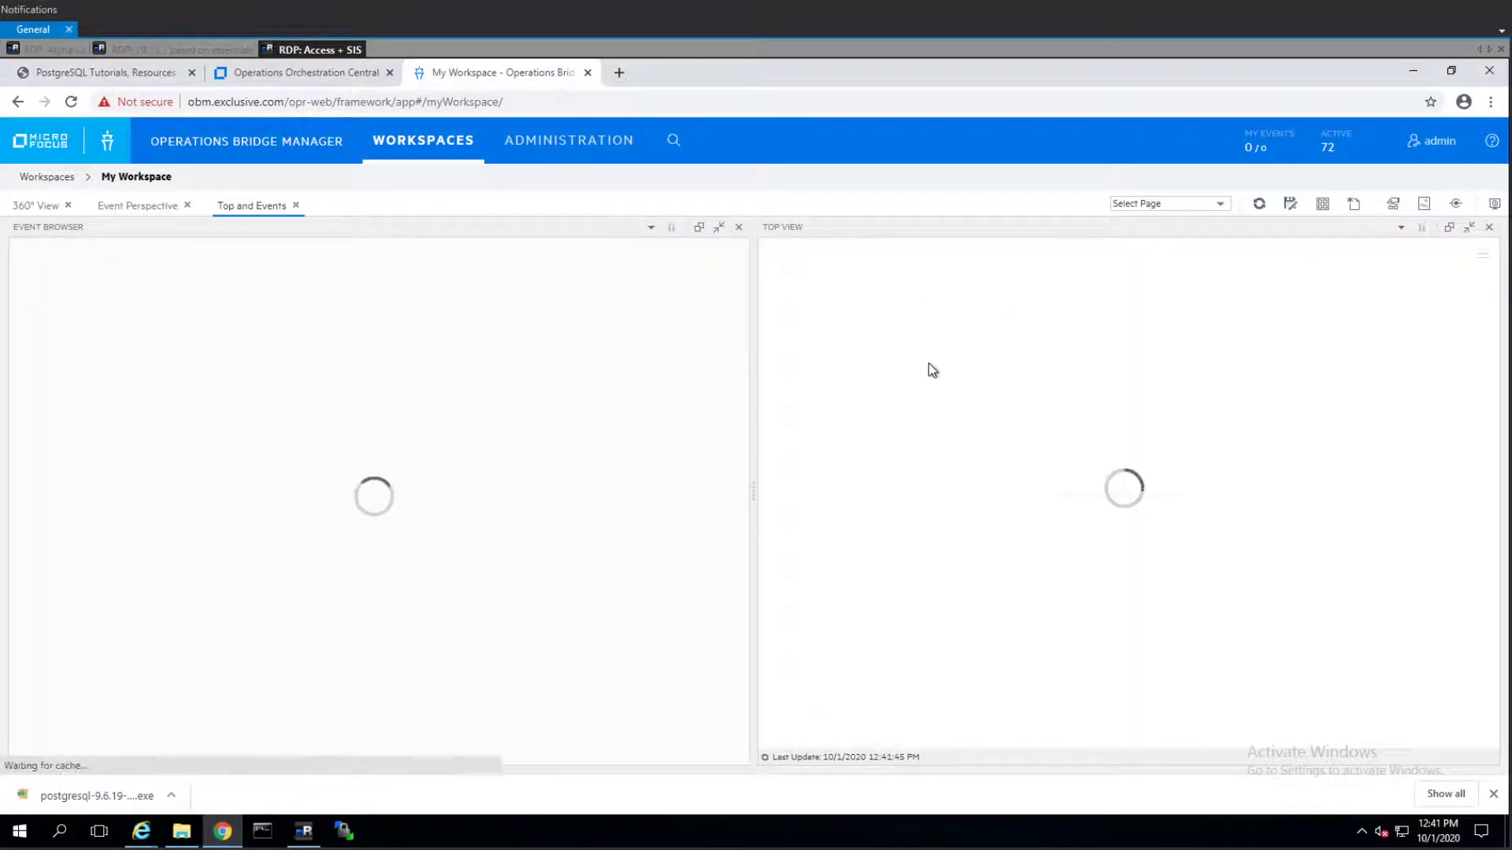
# Open ADMINISTRATION > USERS > Authentication Management in a new tab.
pyautogui.click(563, 147)
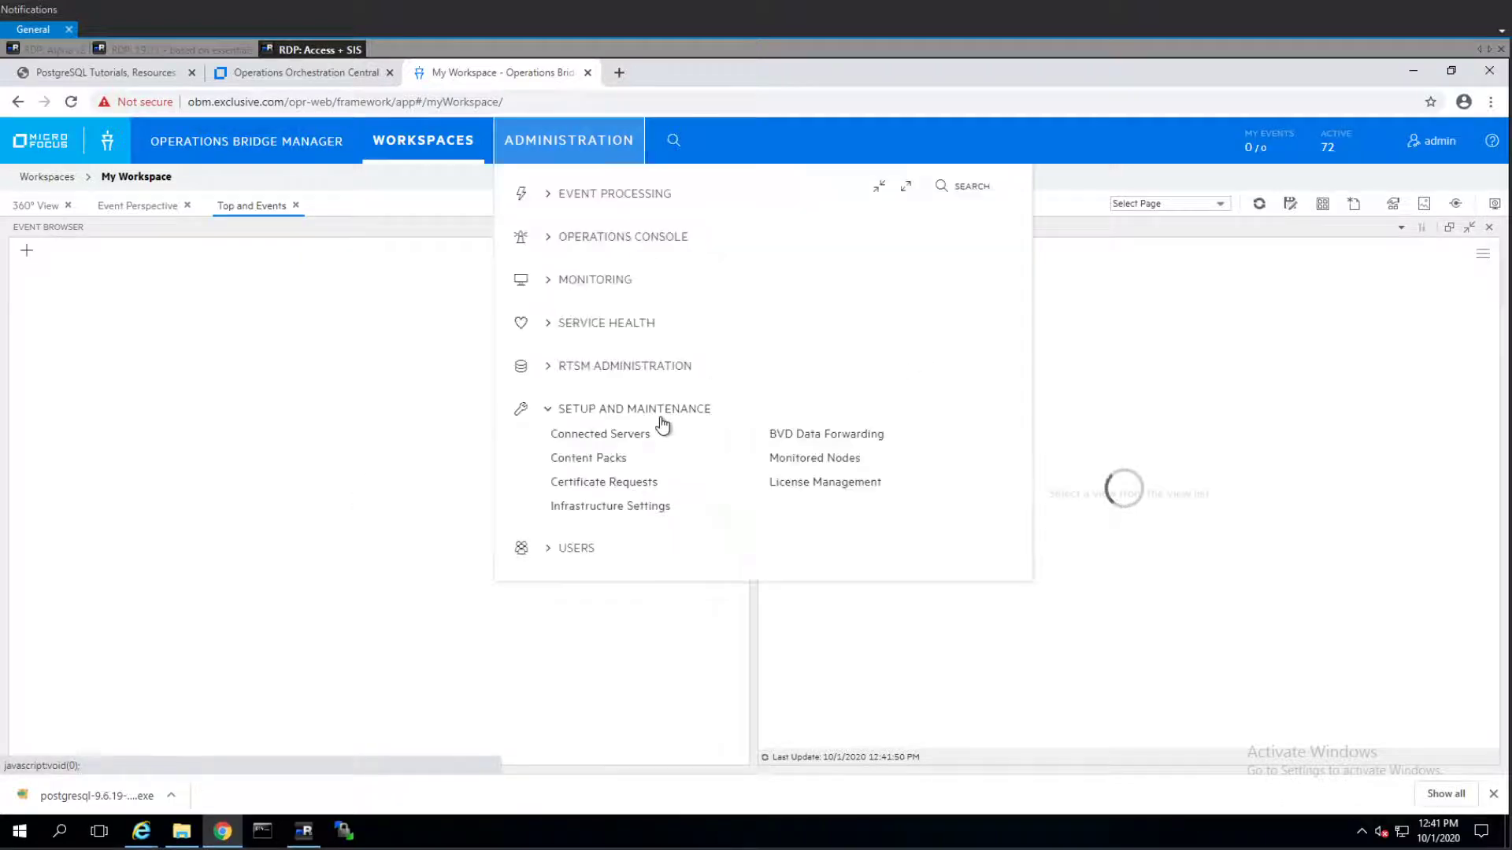
pyautogui.click(591, 551)
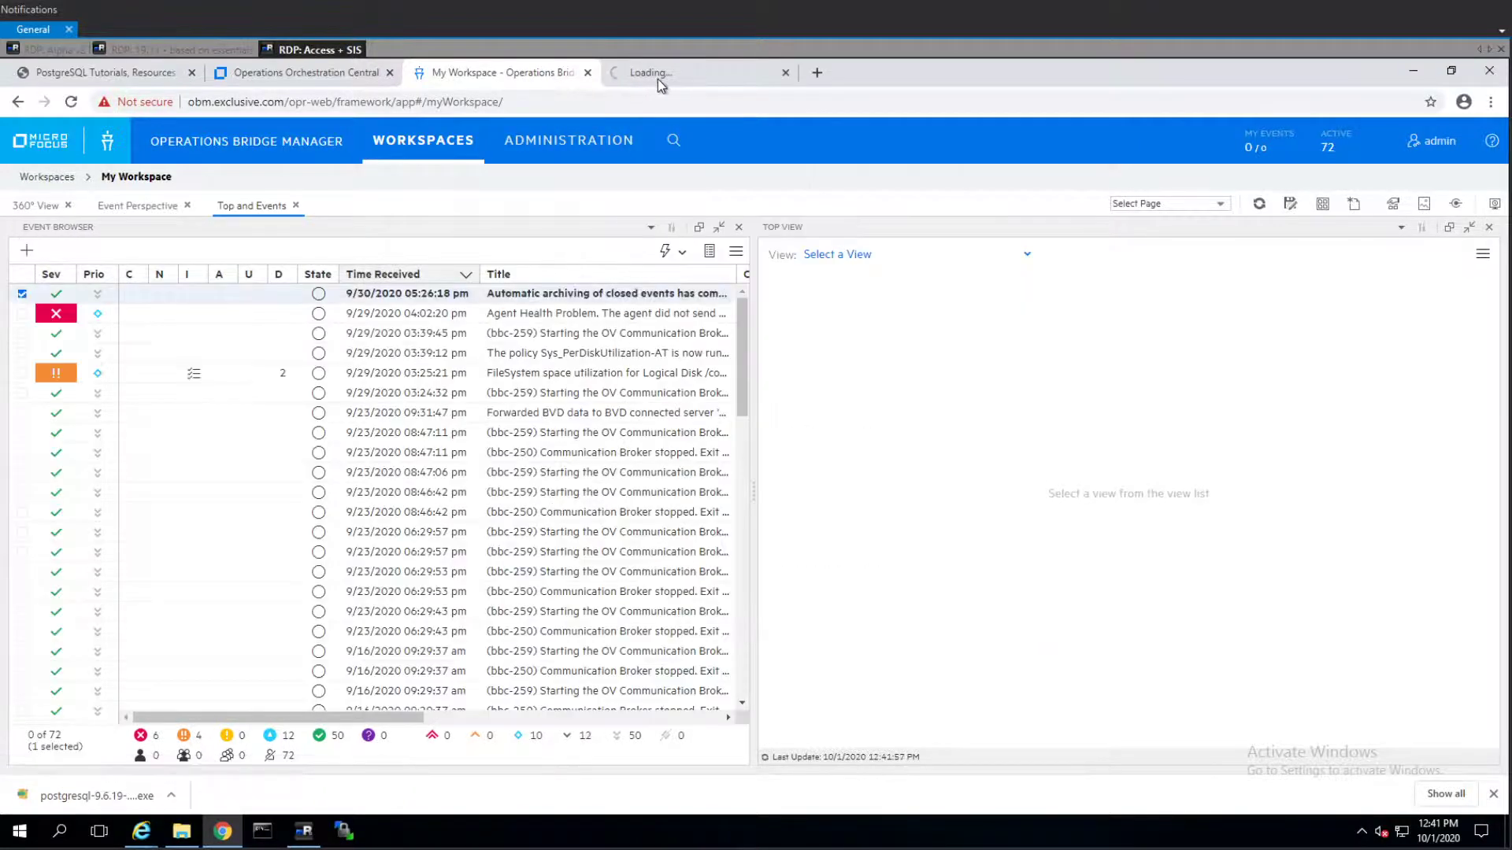
pyautogui.click(658, 74)
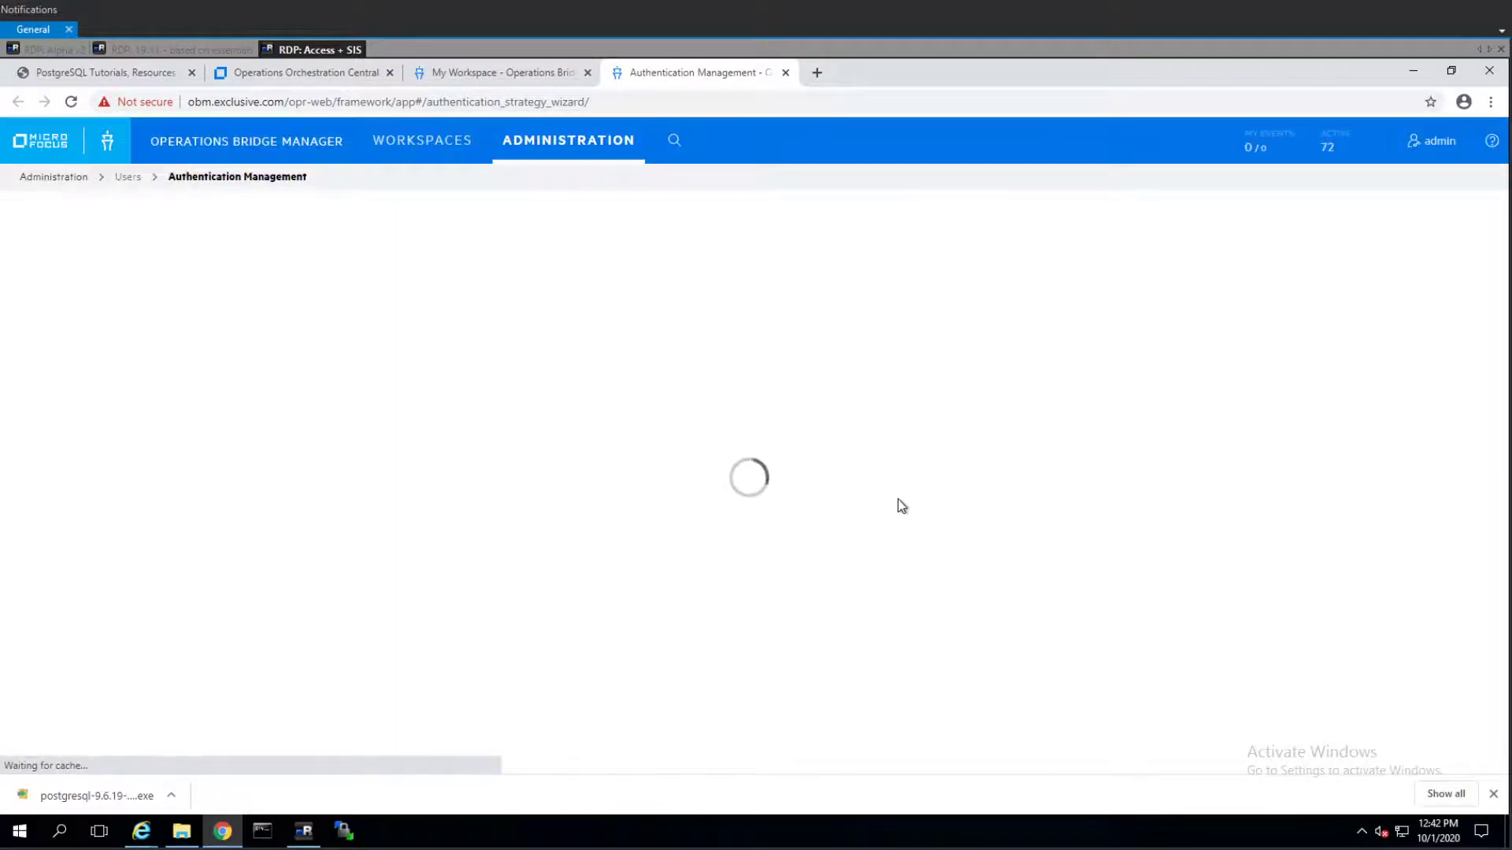
# Close the download bar, select the LW SSO Token Creation Key value, and return to My Workspace.
pyautogui.click(1493, 794)
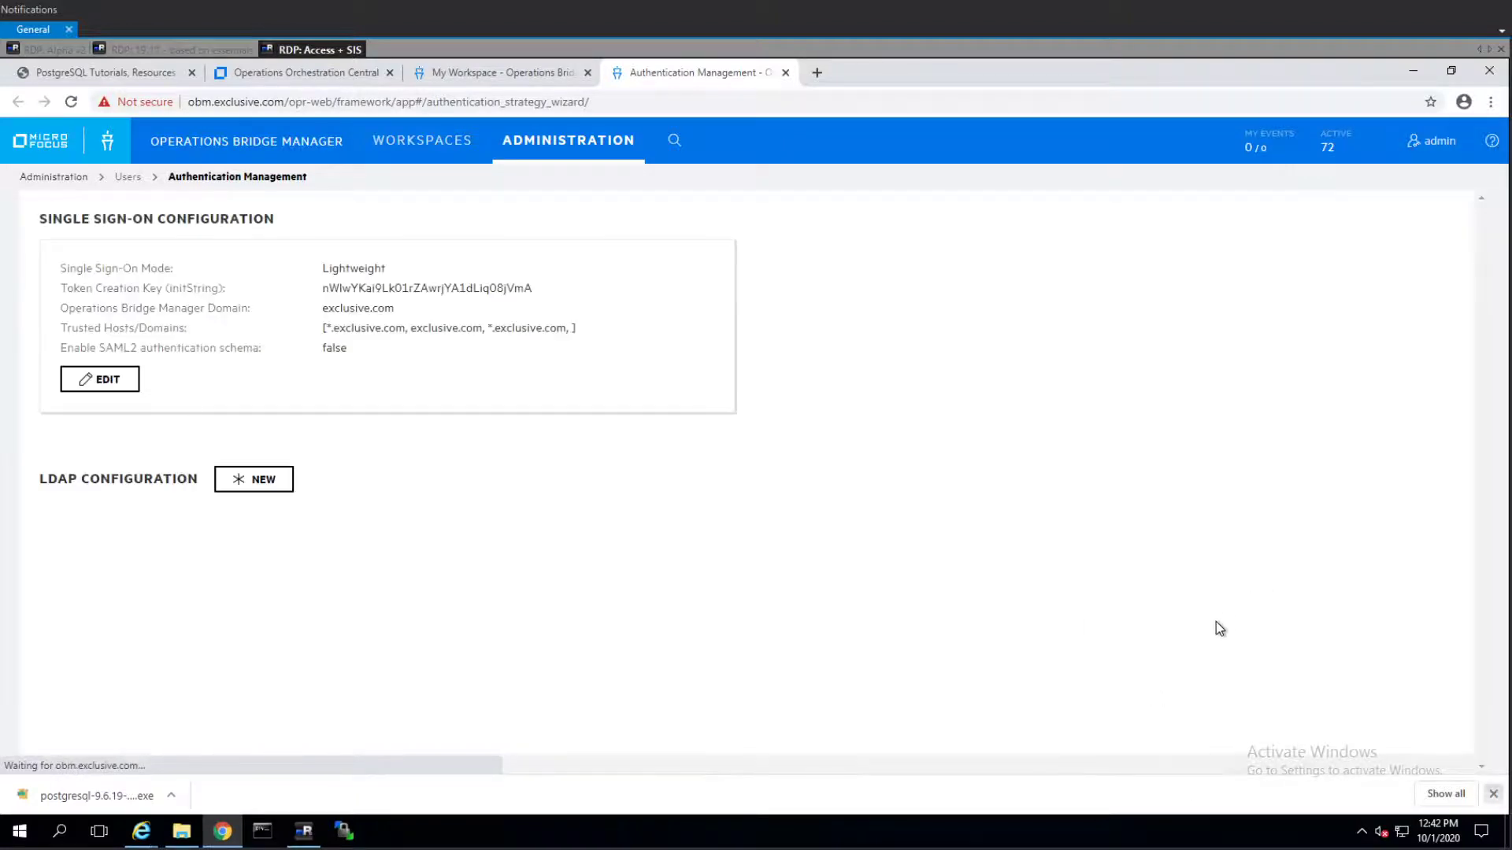
pyautogui.doubleClick(397, 296)
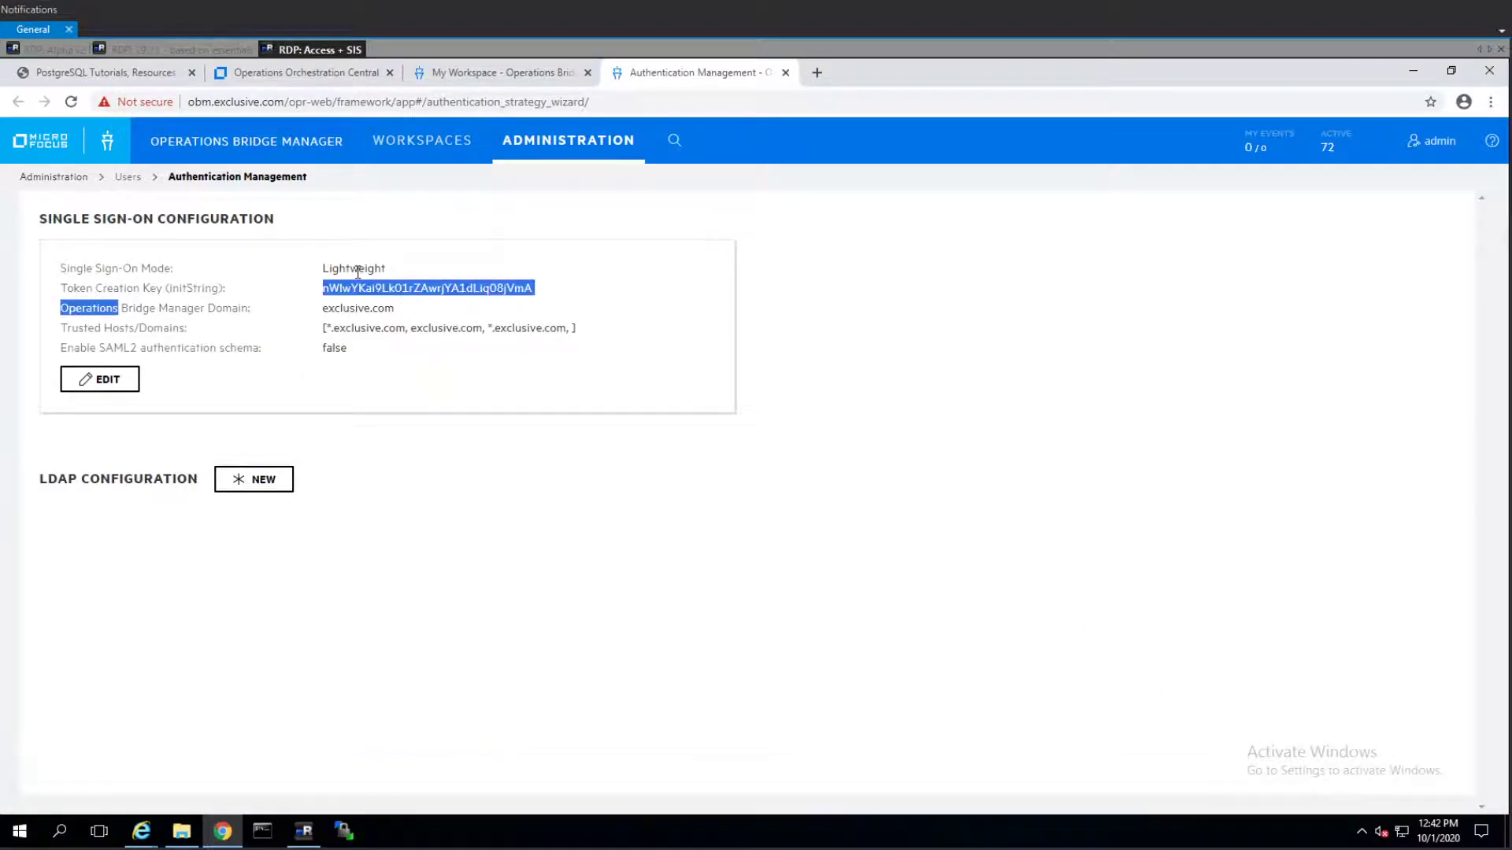
pyautogui.click(413, 291)
pyautogui.moveTo(323, 288); pyautogui.dragTo(530, 289)
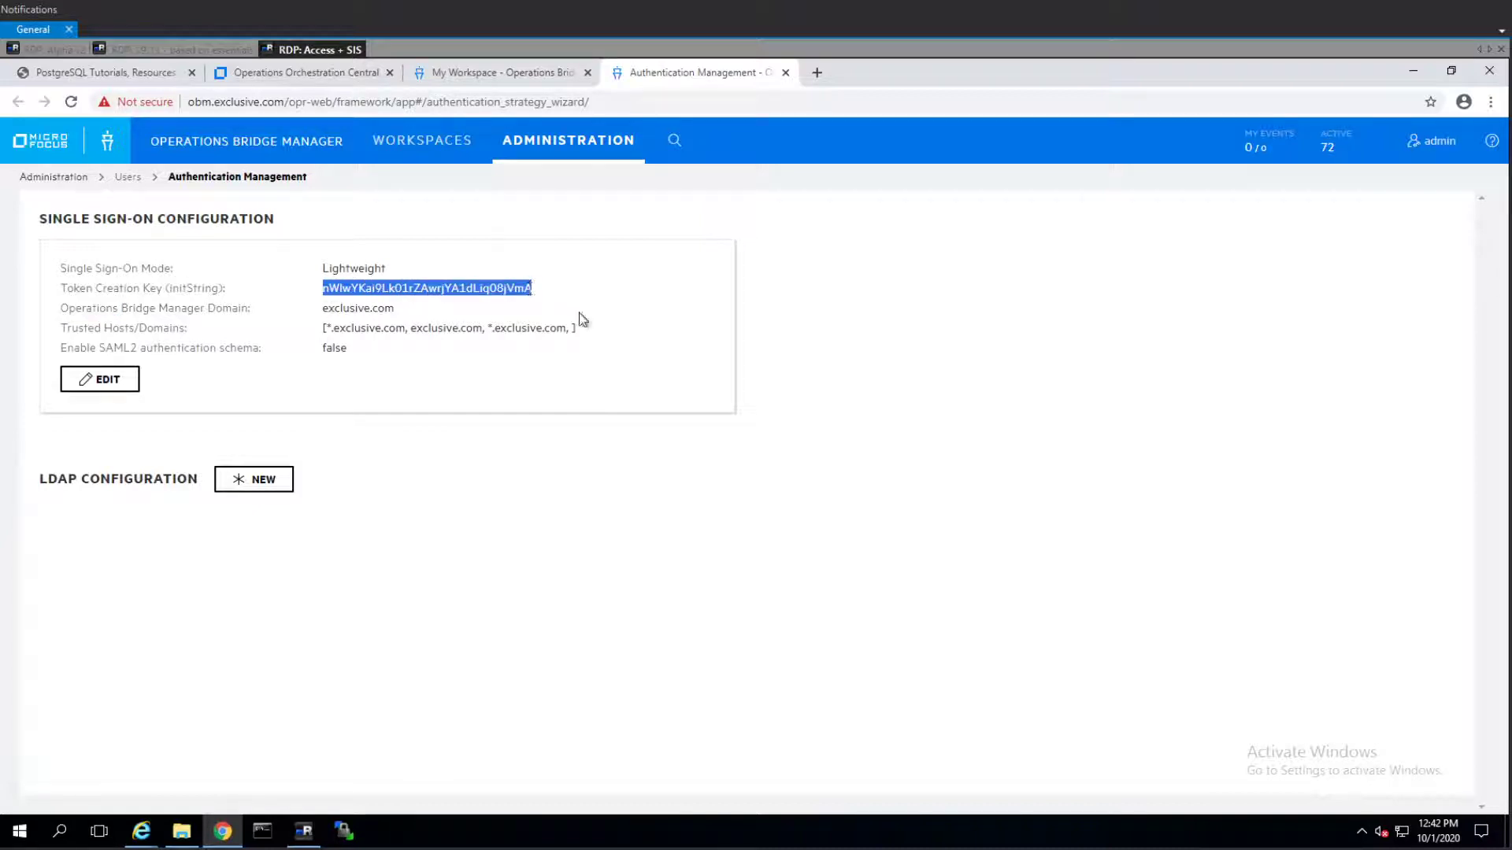
pyautogui.click(481, 68)
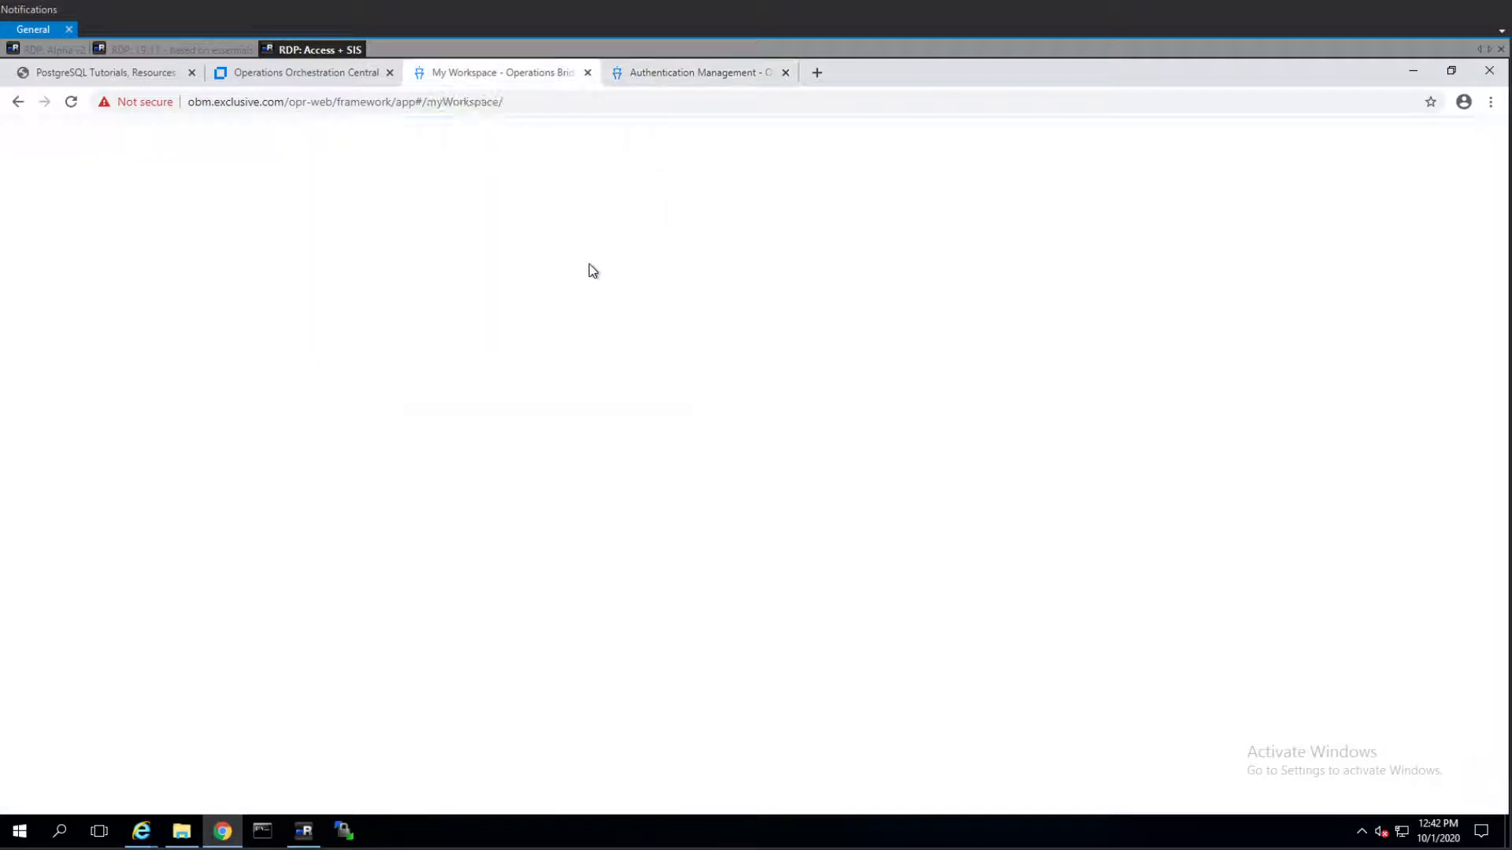
# Enable LW SSO in OO Central with the pasted shared InitString passphrase and save.
pyautogui.click(307, 73)
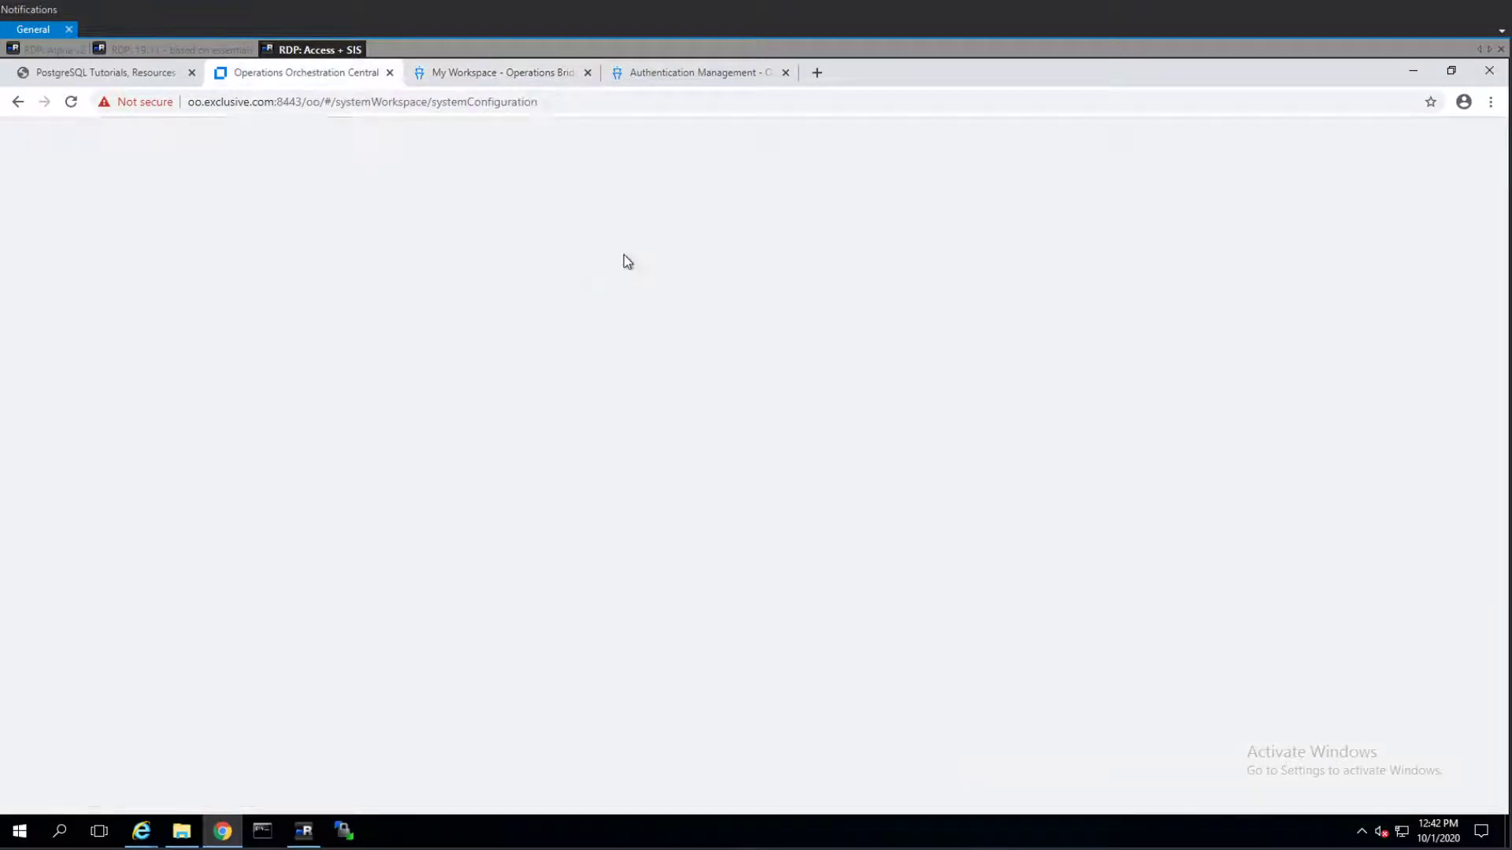
pyautogui.click(567, 369)
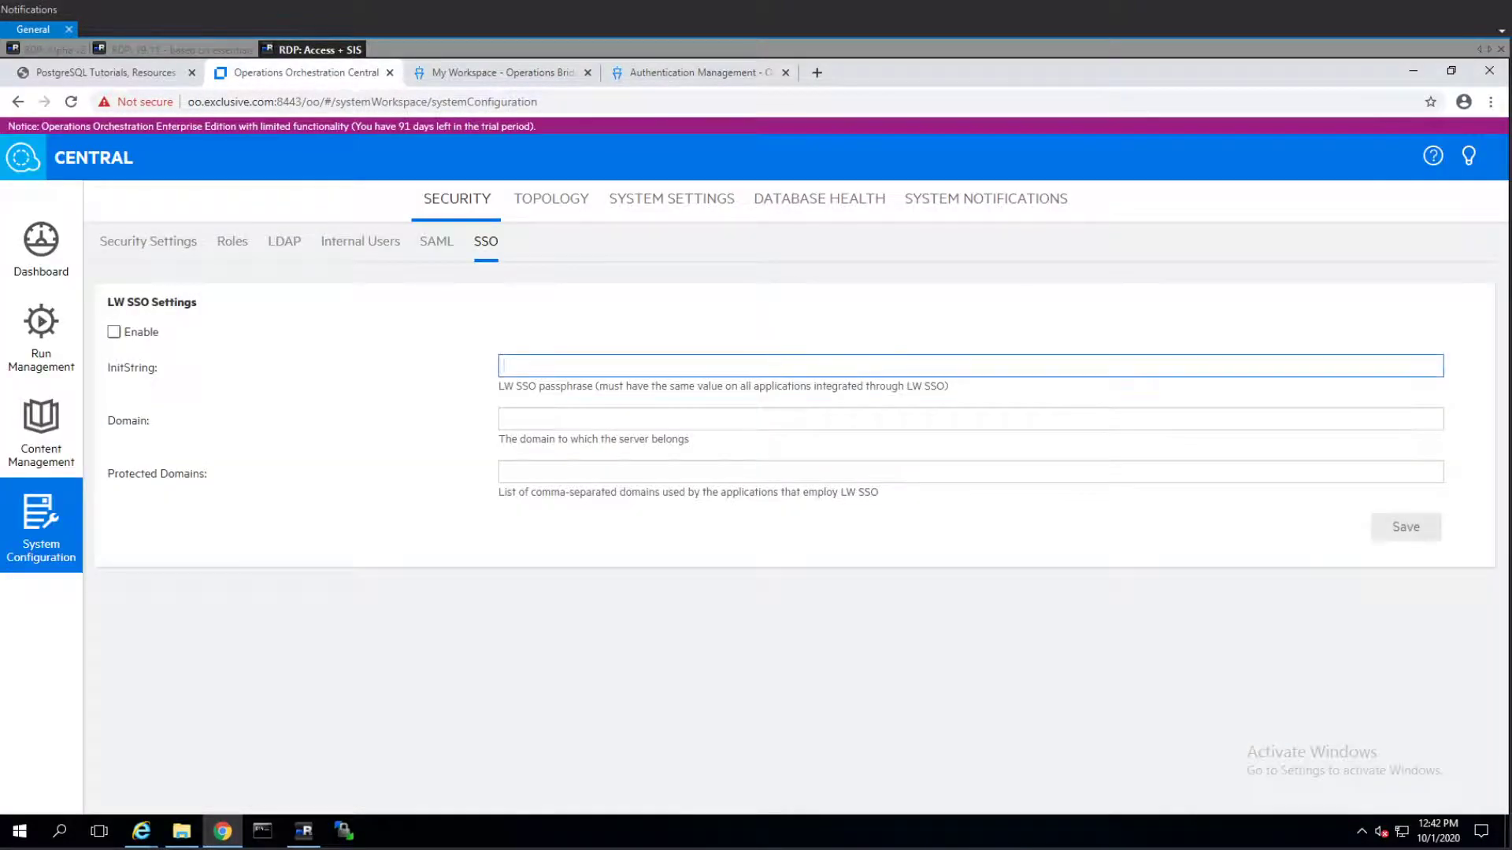
pyautogui.hotkey('ctrl', 'v')
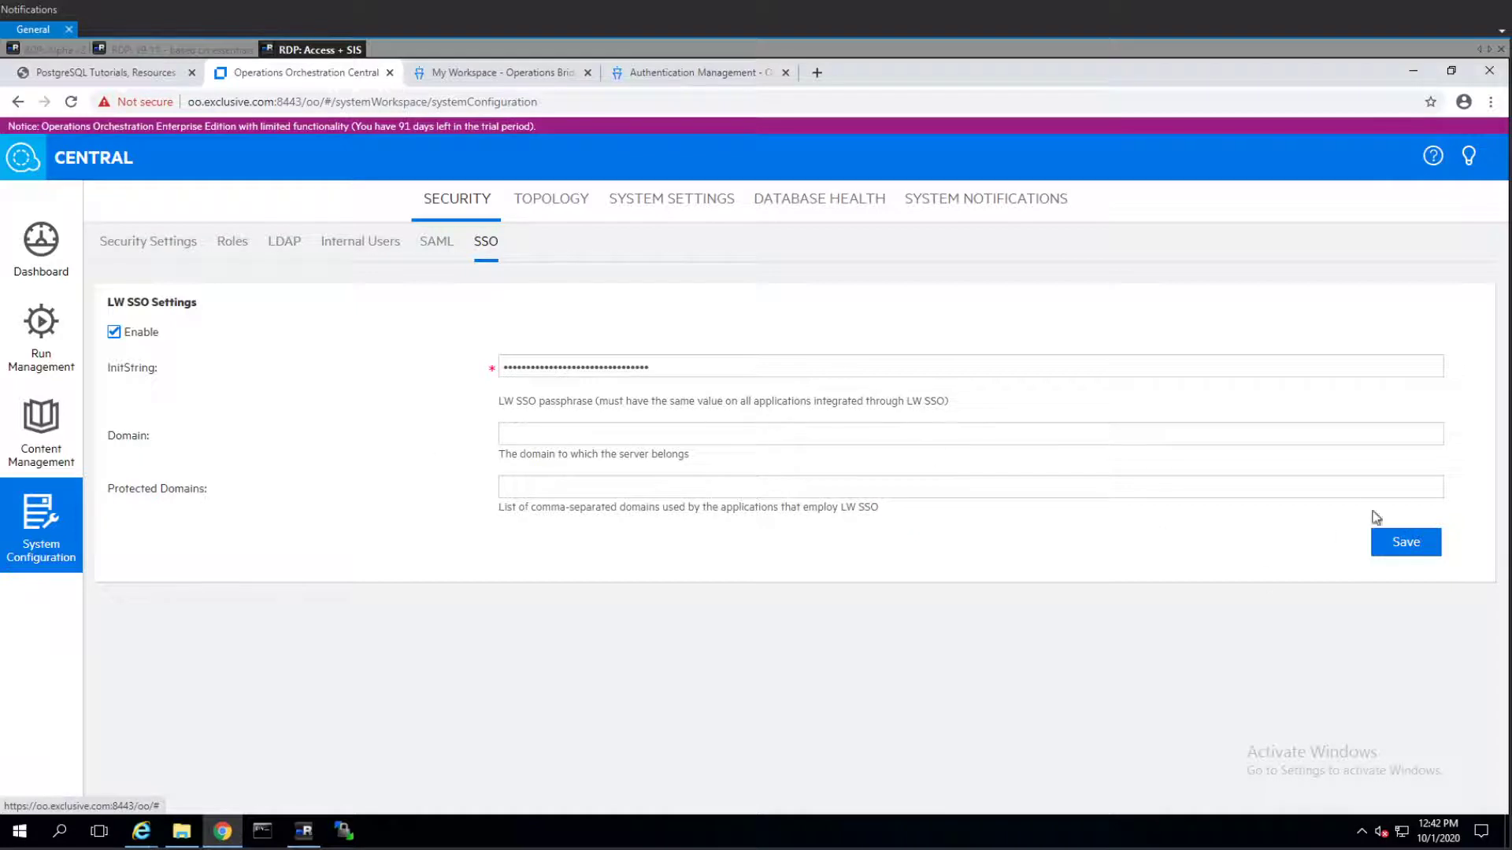
pyautogui.click(1401, 543)
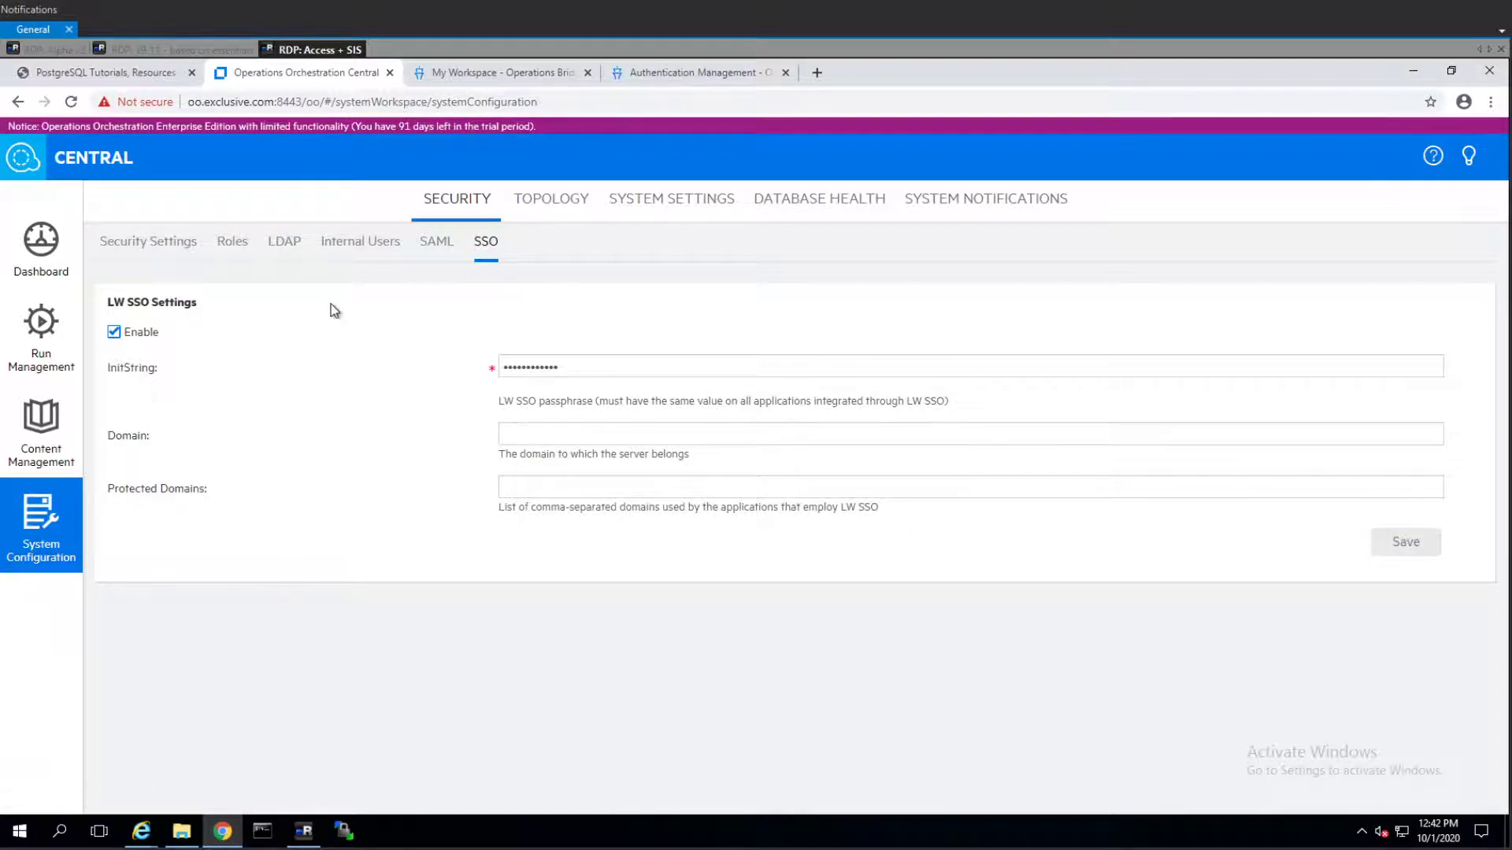
pyautogui.click(44, 441)
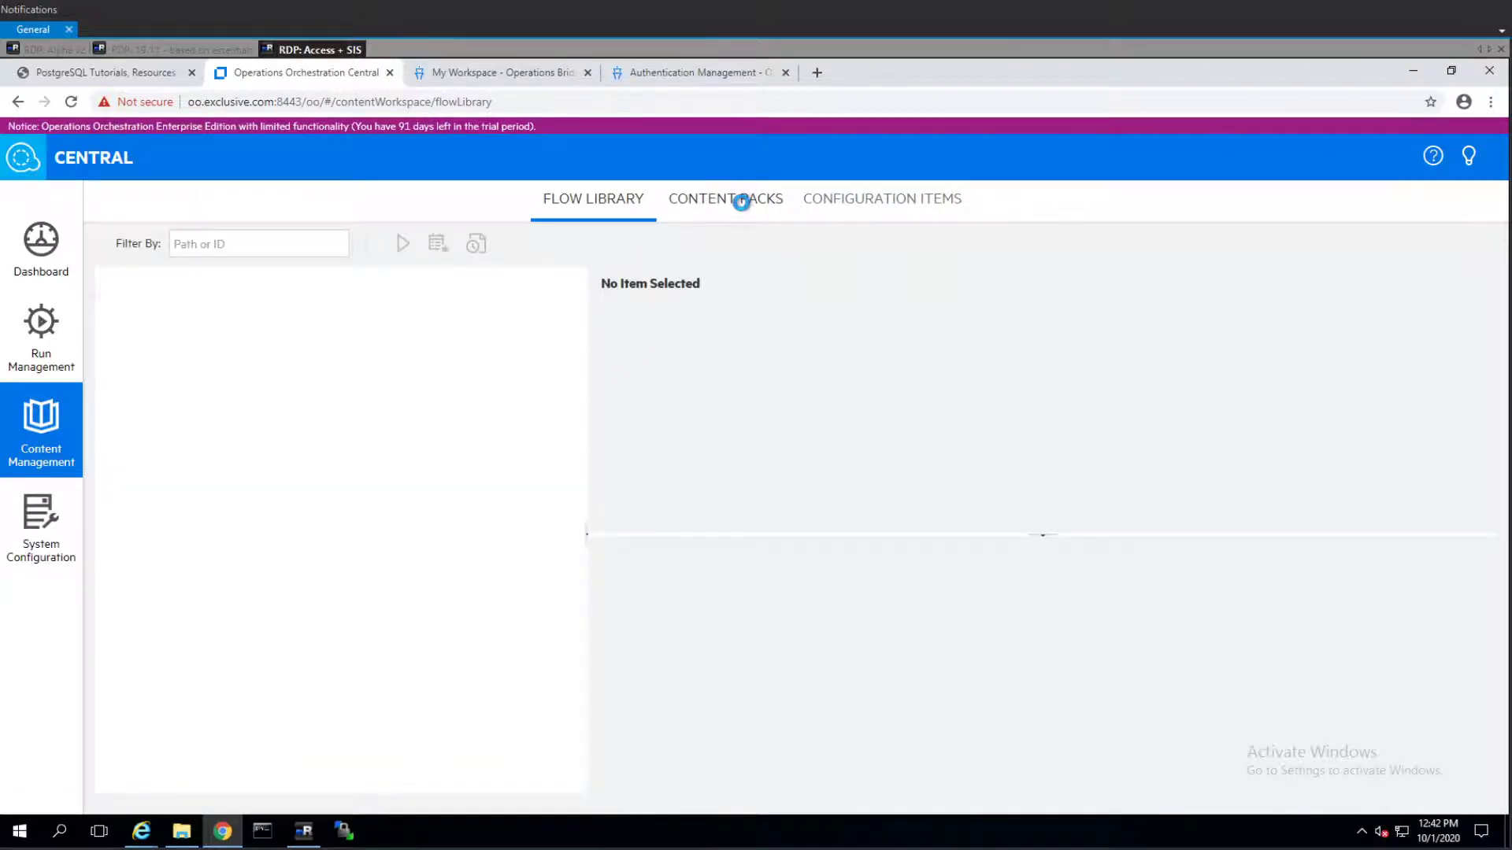
# Open Deploy New Content from Content Packs and browse up to the OPSB folder for JARs.
pyautogui.click(740, 203)
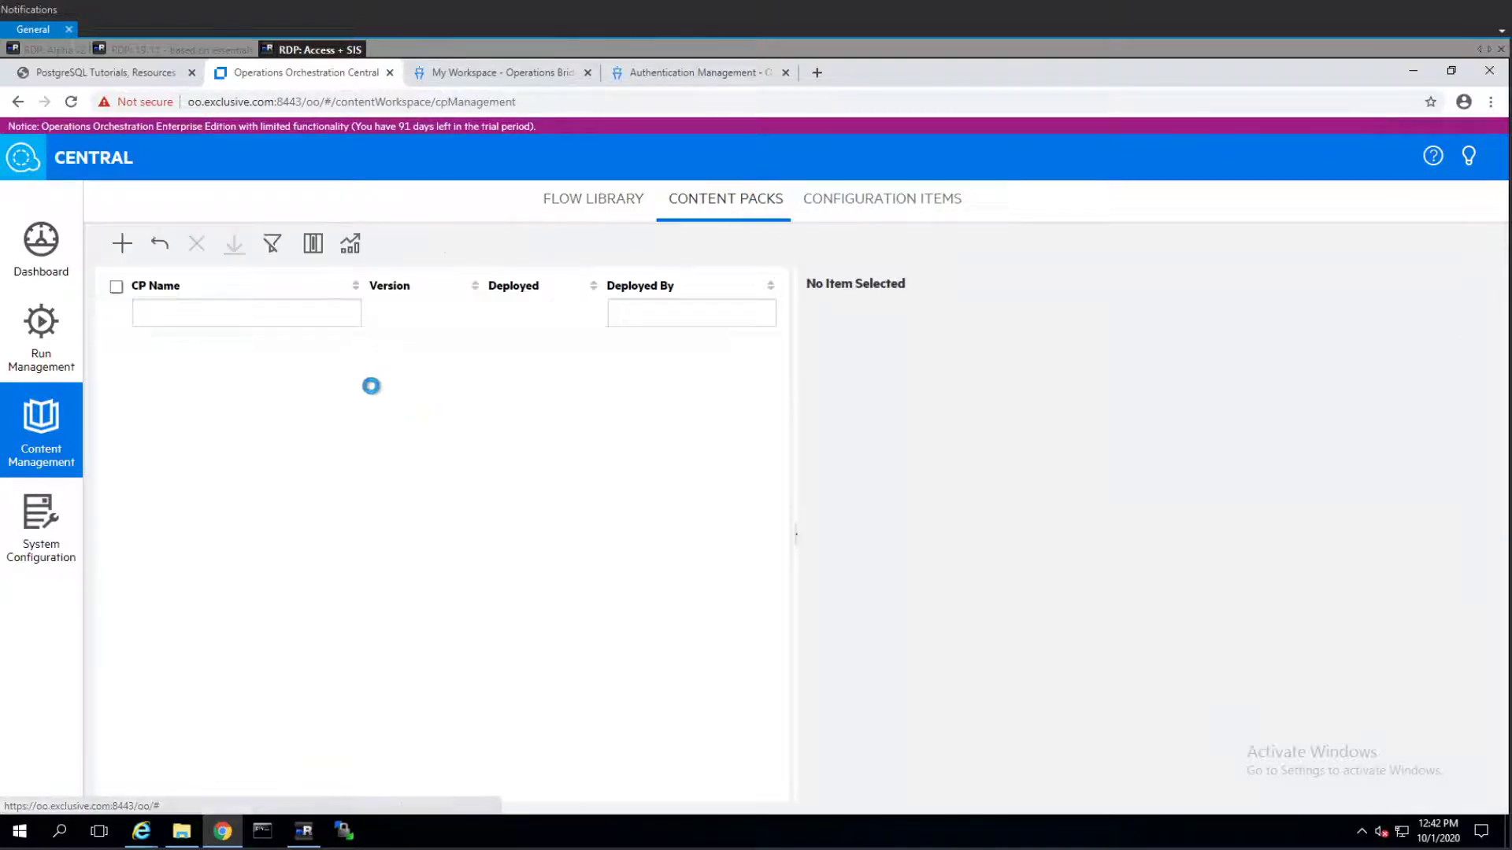
pyautogui.click(122, 244)
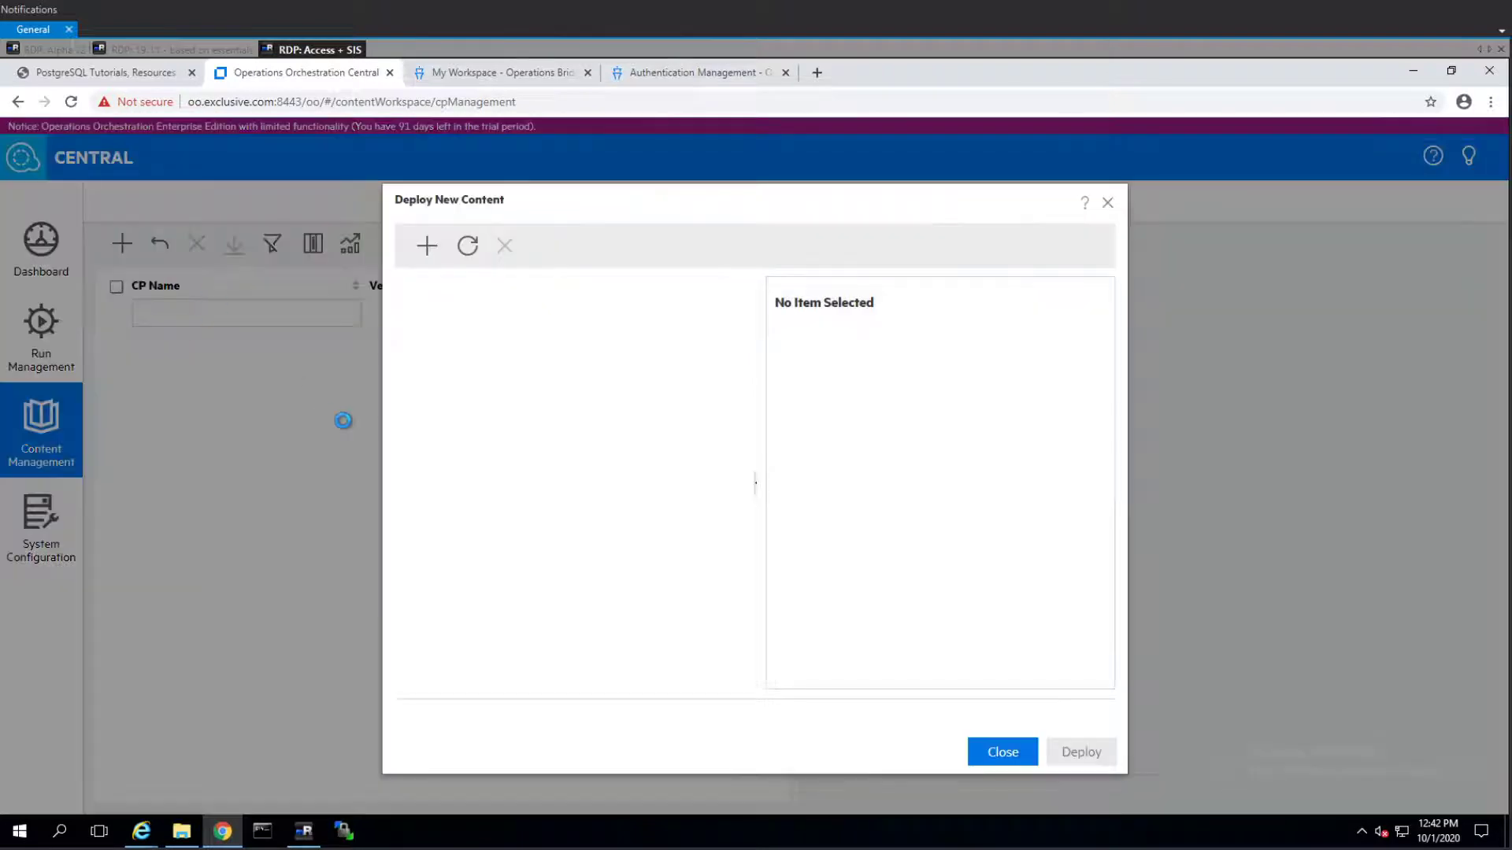
pyautogui.click(426, 246)
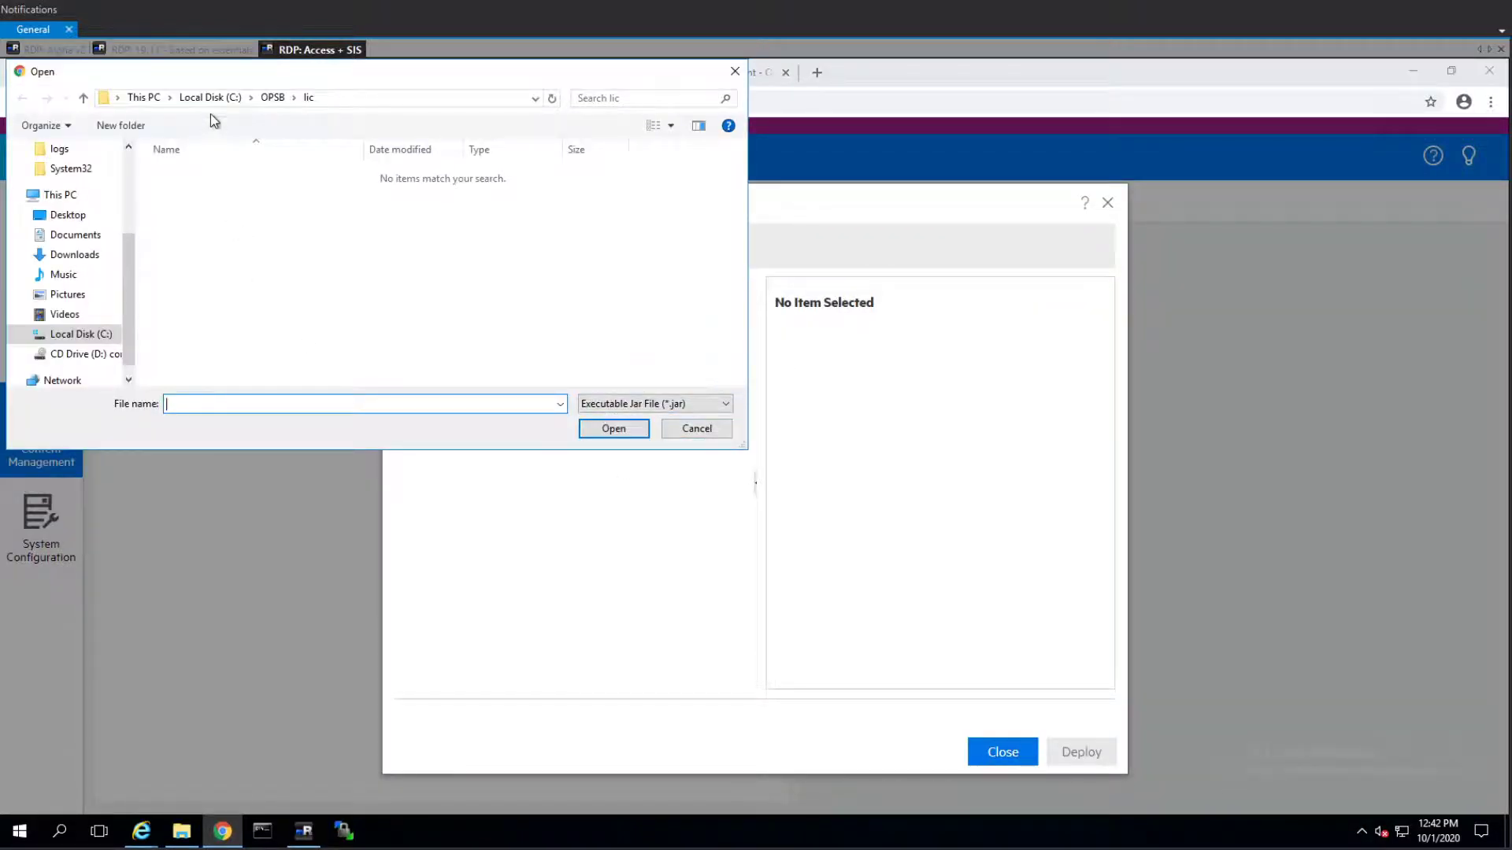
pyautogui.click(272, 97)
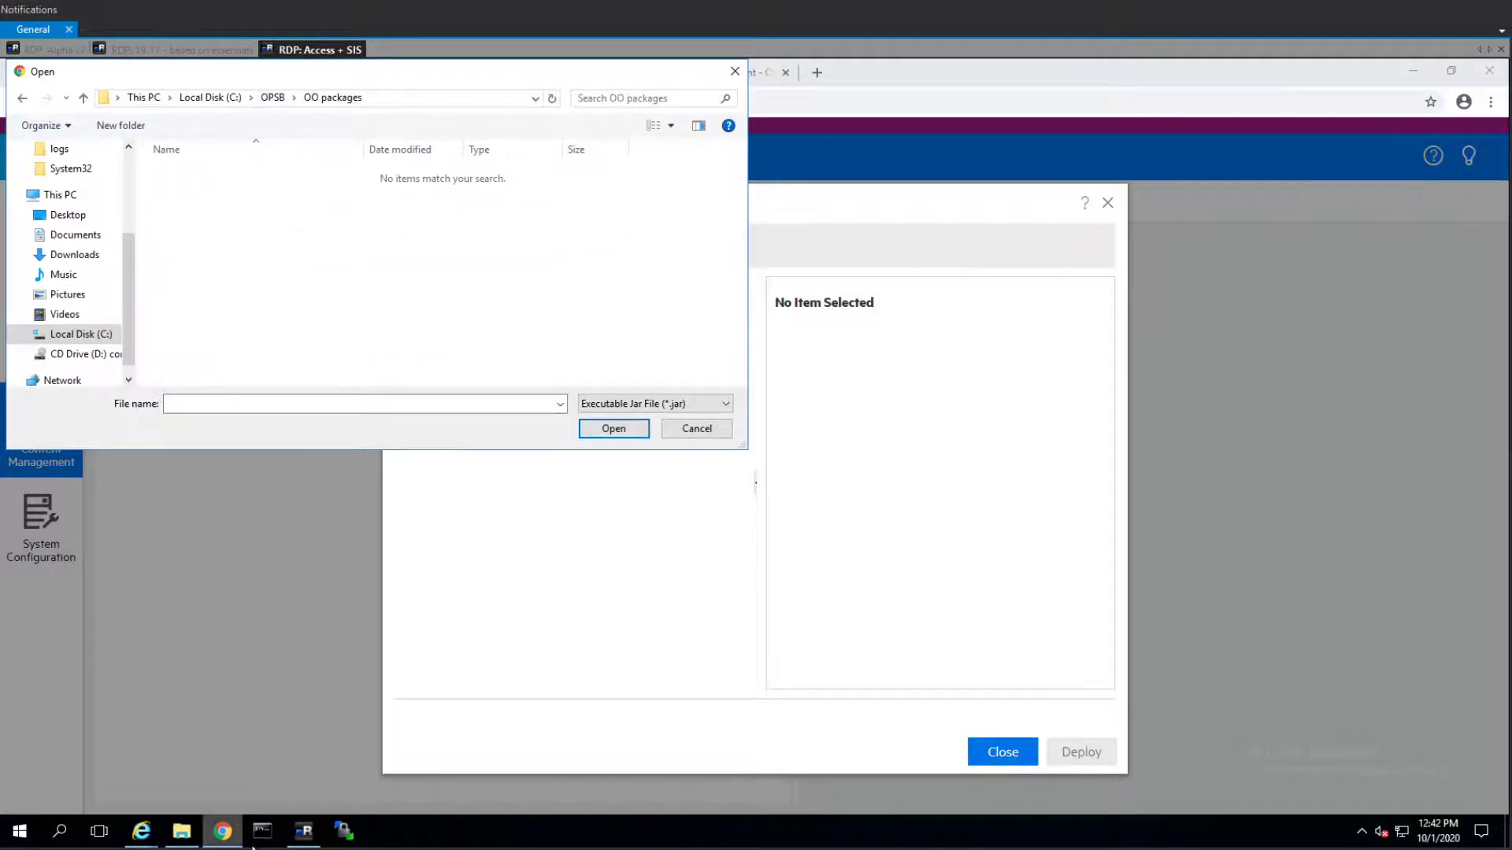
pyautogui.click(304, 831)
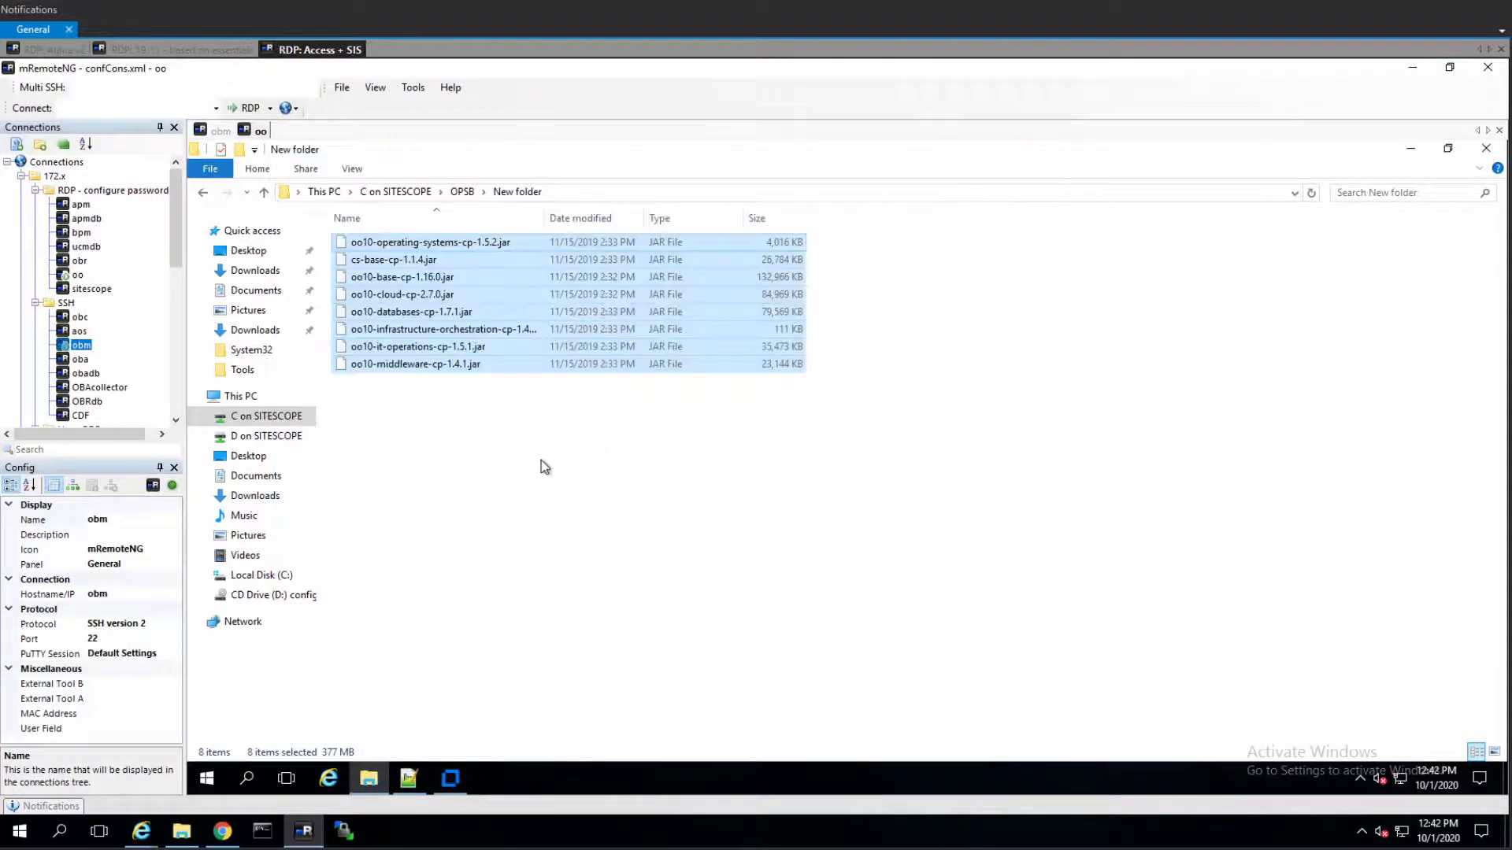
# In local File Explorer, open C:\OPSB\New folder and select all eight content-pack JARs.
pyautogui.click(492, 438)
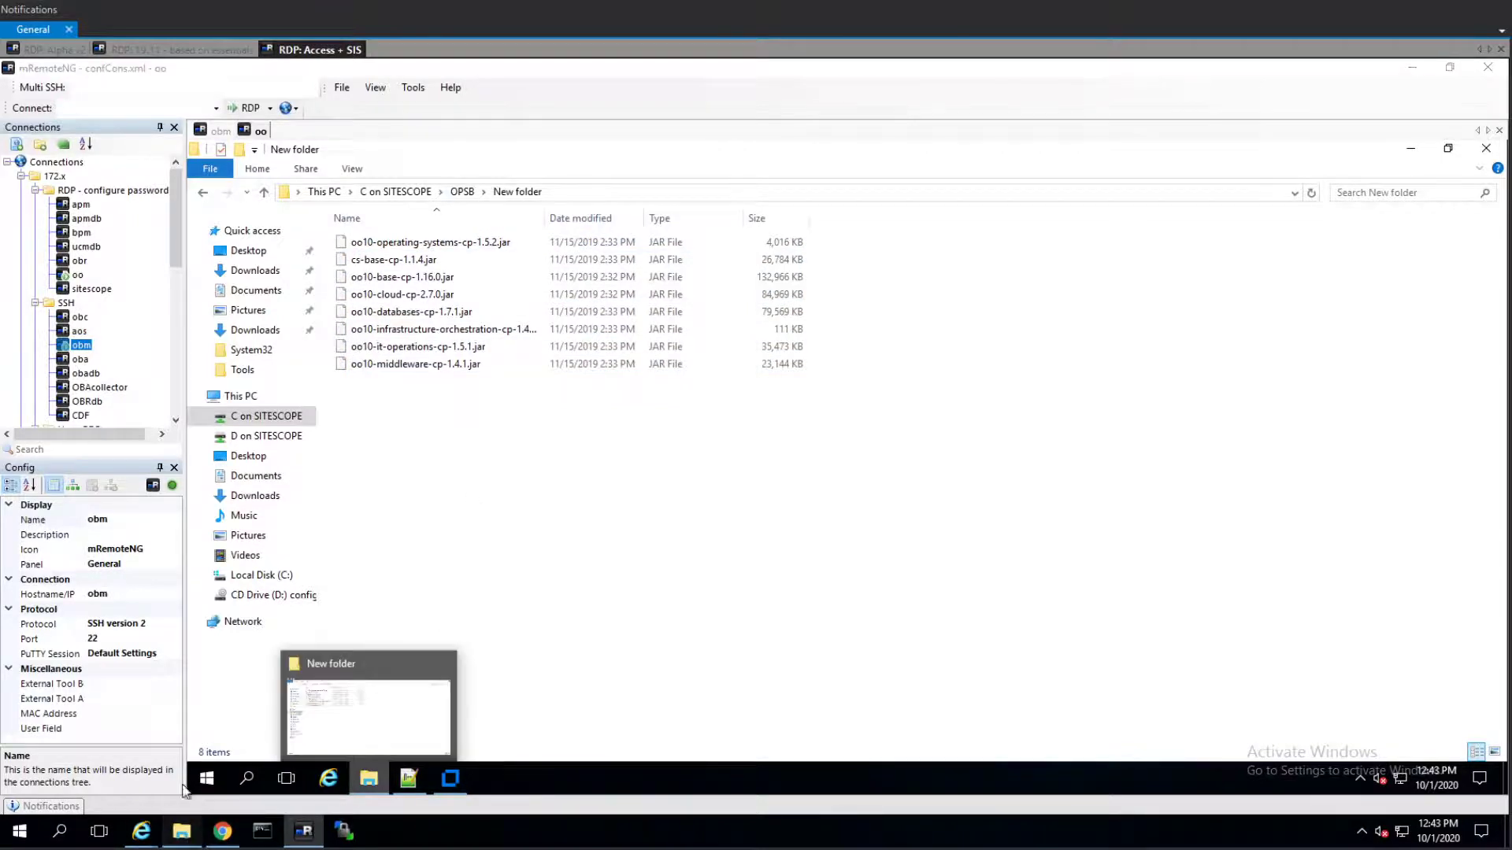
pyautogui.click(181, 830)
pyautogui.click(268, 112)
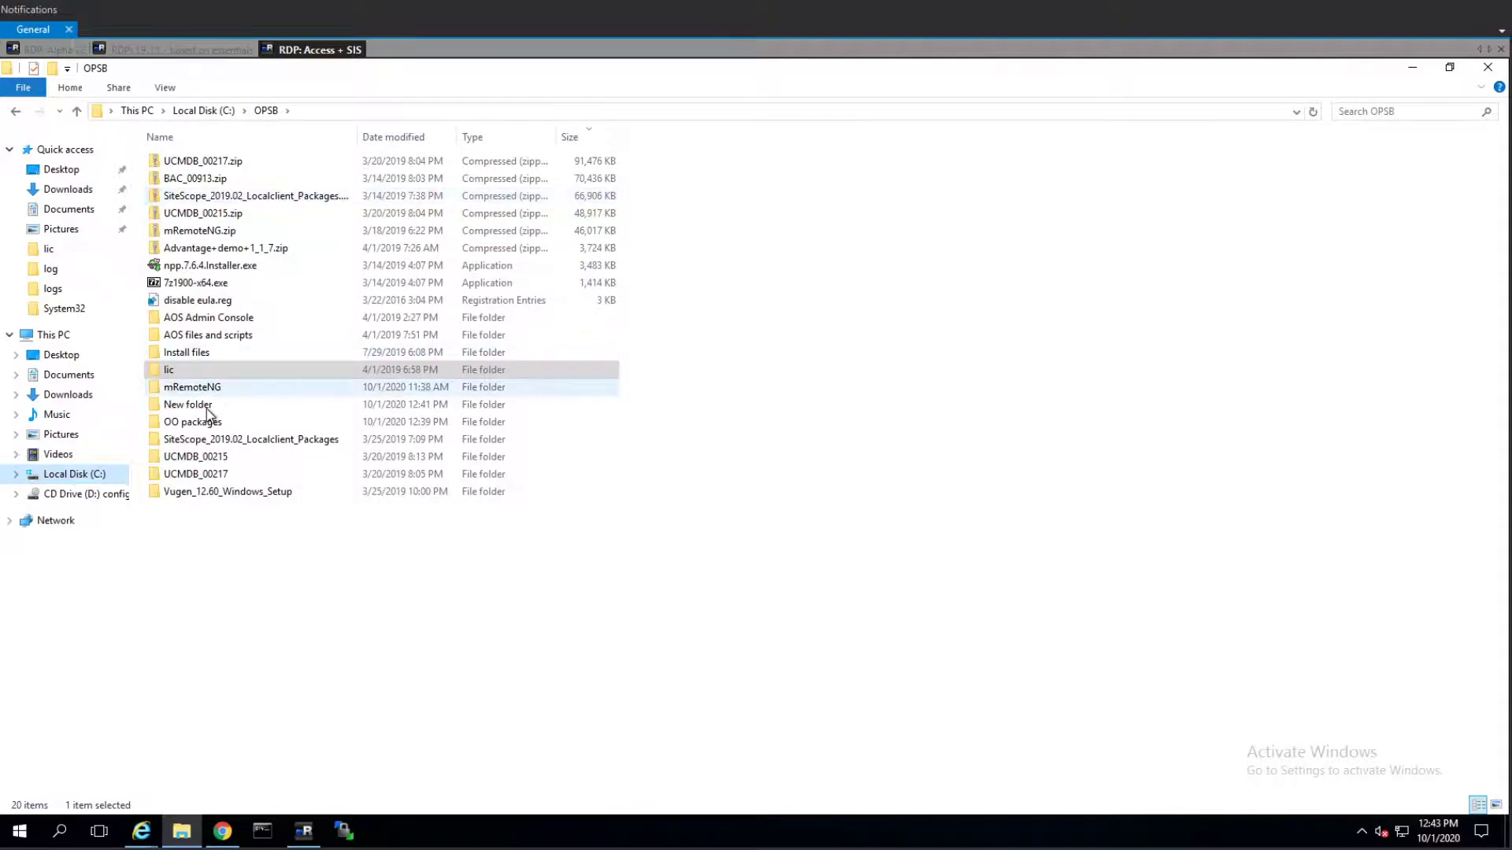
pyautogui.doubleClick(203, 407)
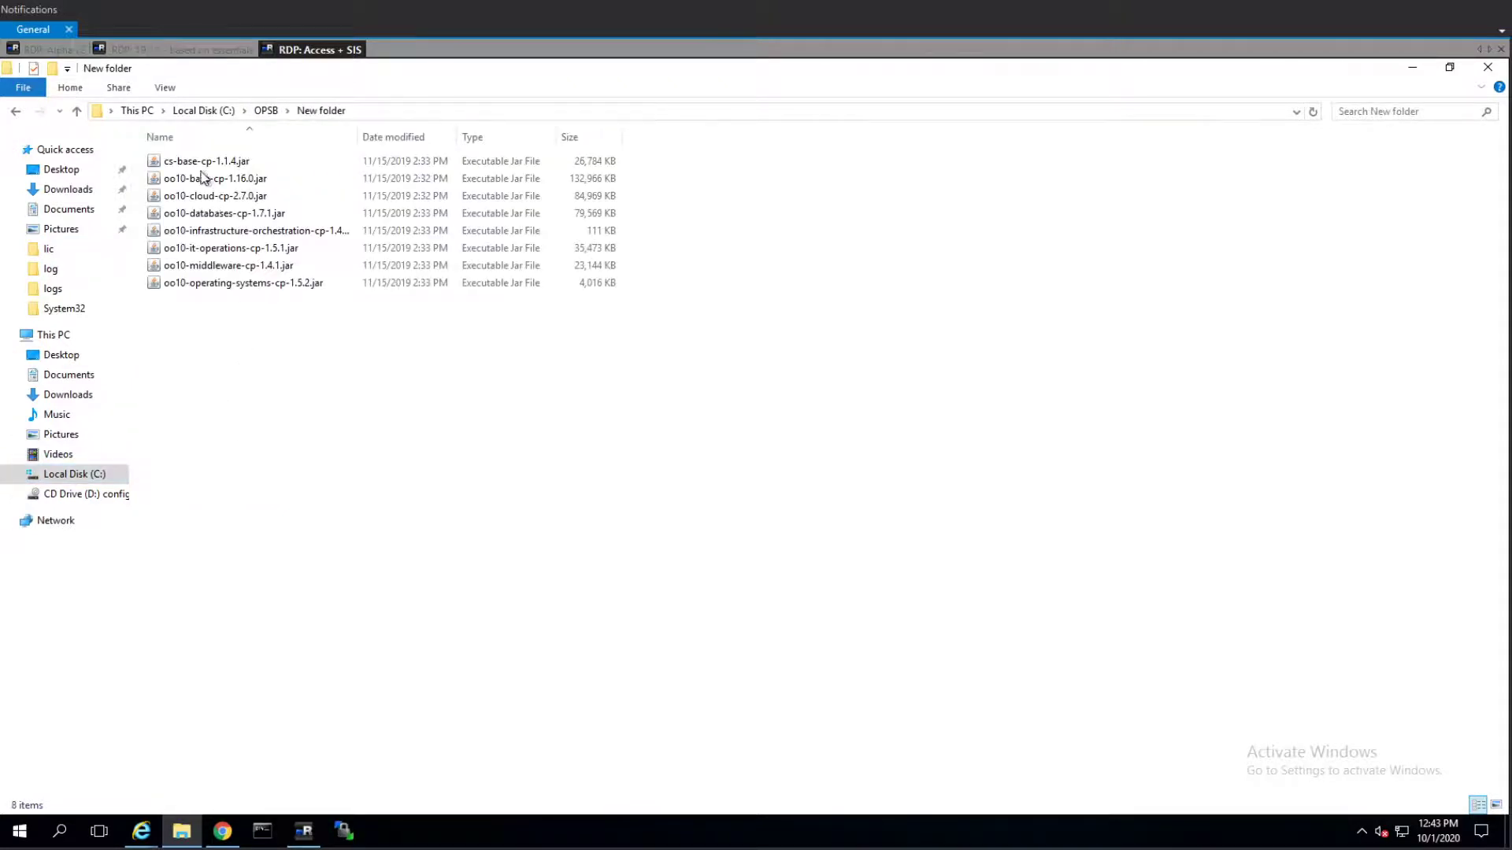
pyautogui.moveTo(252, 365); pyautogui.dragTo(191, 149)
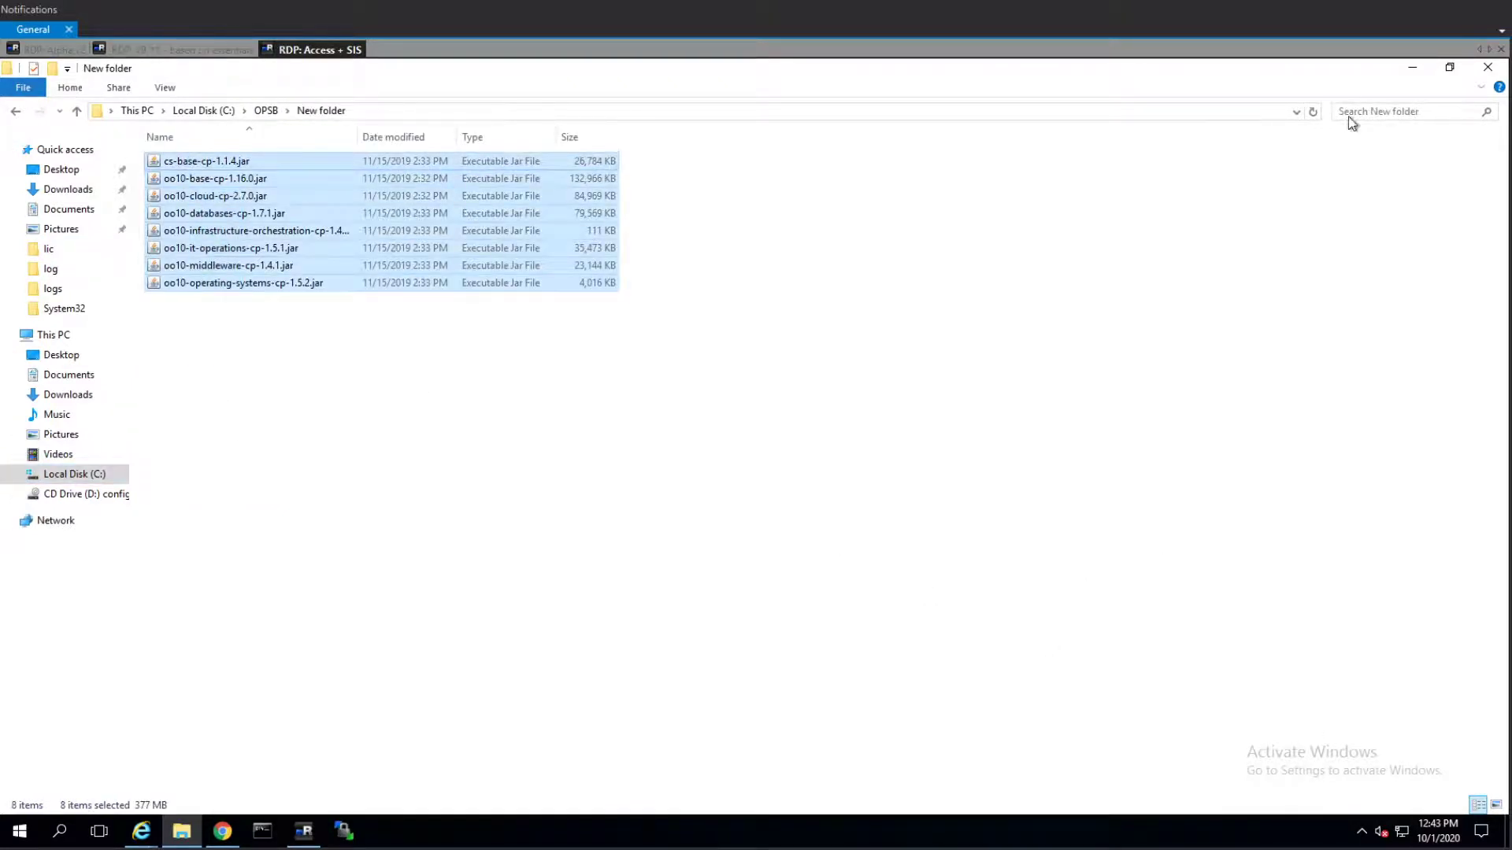
pyautogui.click(222, 830)
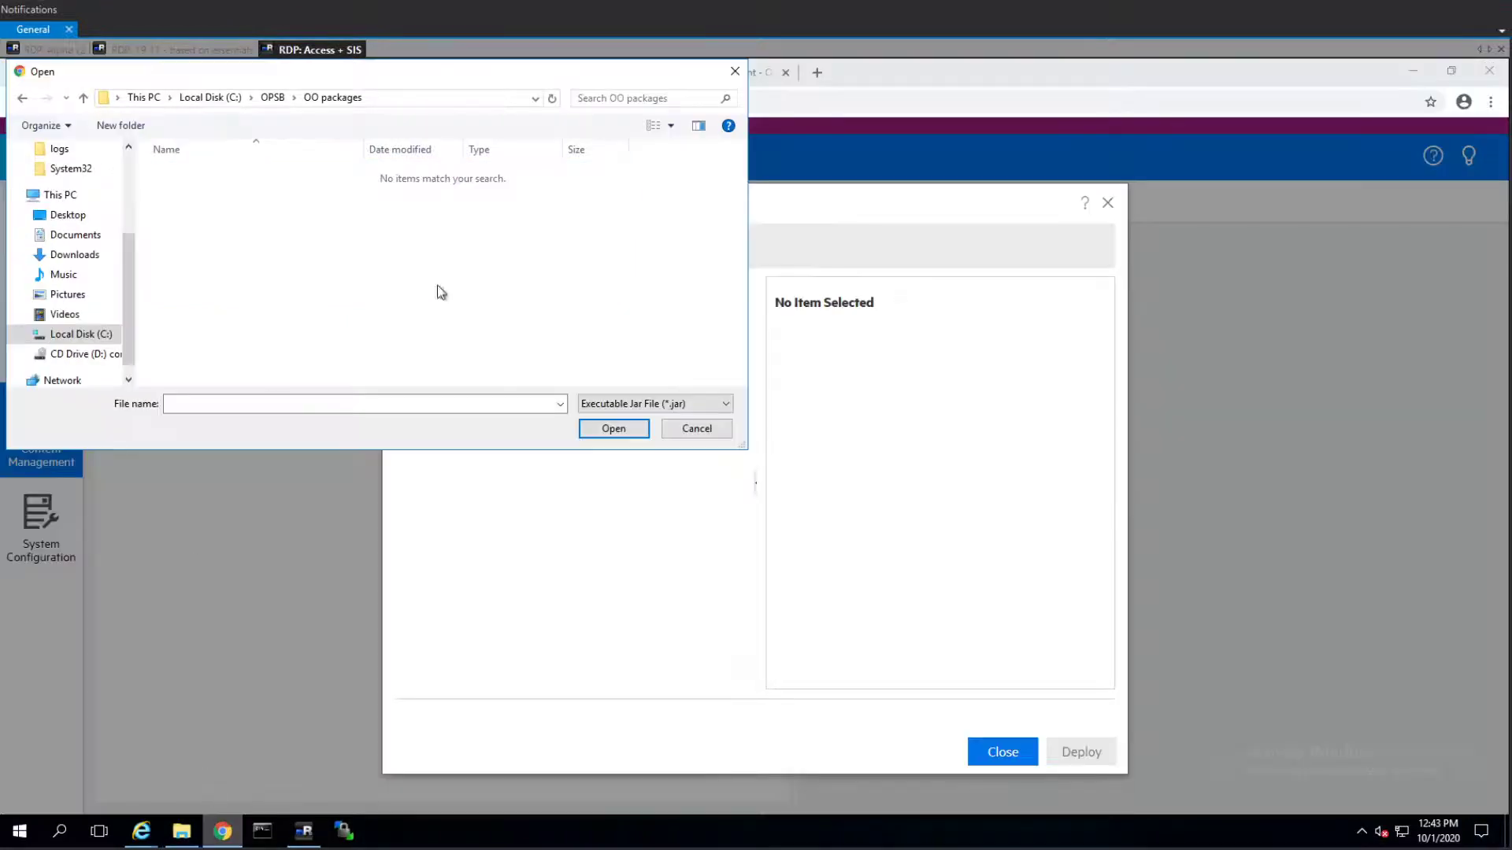
# Pick all eight JARs from OPSB\New folder in the Open dialog to upload them for deployment.
pyautogui.click(268, 97)
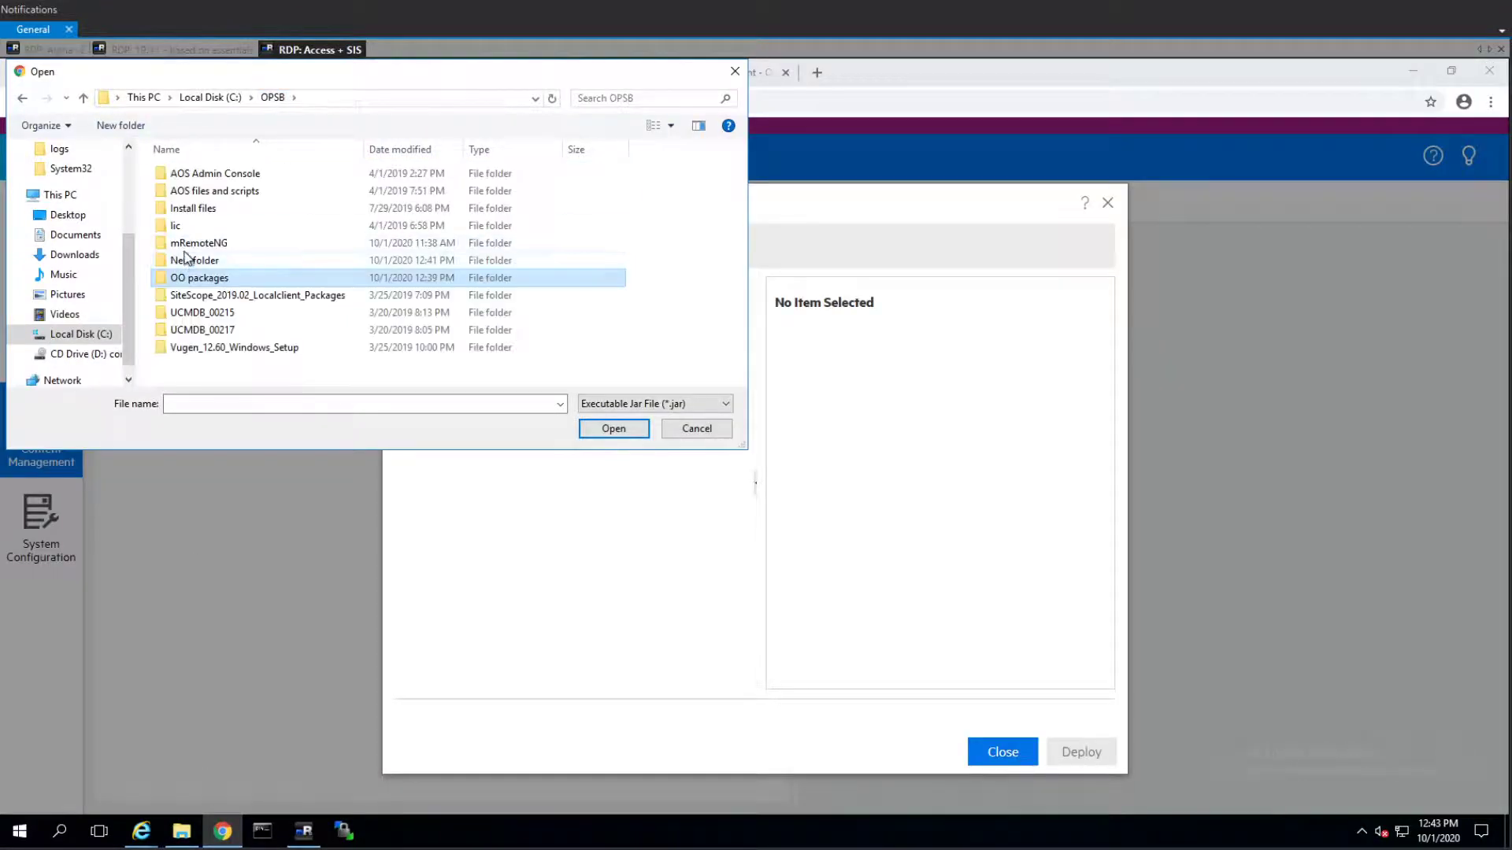
pyautogui.doubleClick(206, 260)
pyautogui.moveTo(228, 340); pyautogui.dragTo(163, 158)
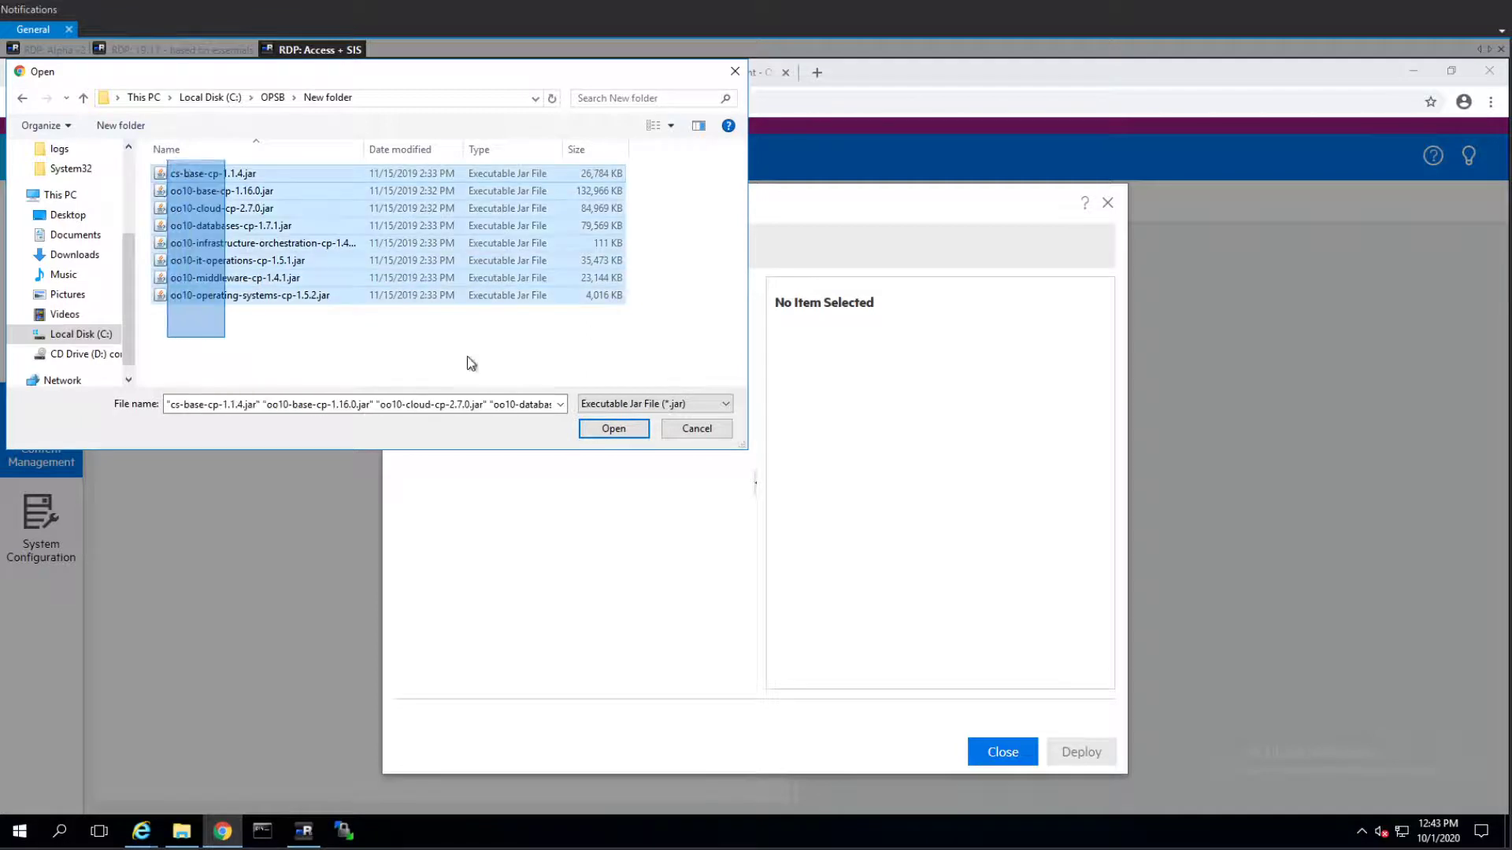
pyautogui.click(614, 431)
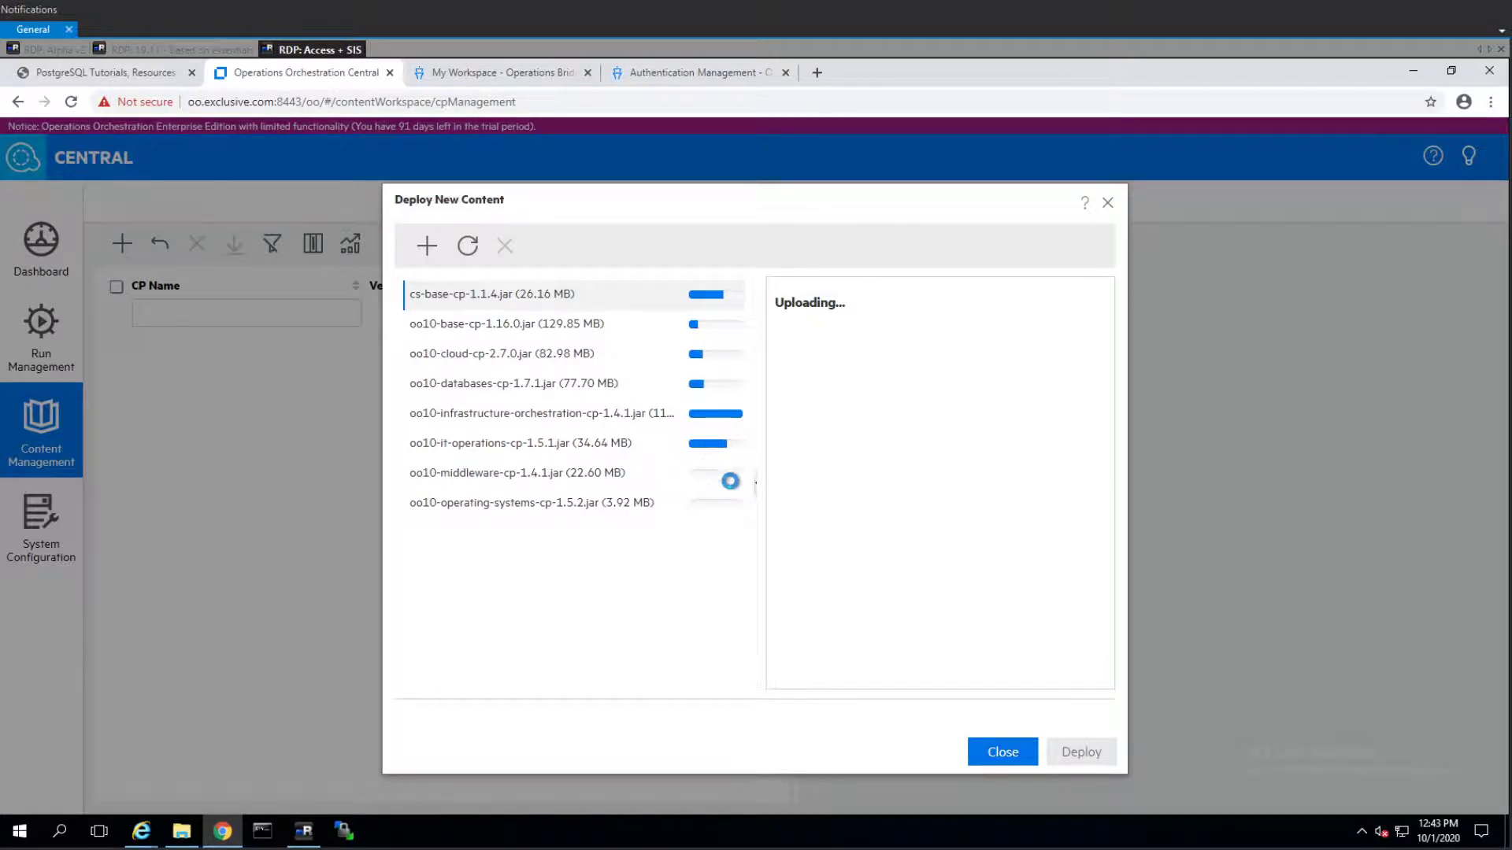
pyautogui.click(523, 79)
# Open OBM Infrastructure Settings and filter by 'orches' to show the OO integration URL and version.
pyautogui.click(701, 71)
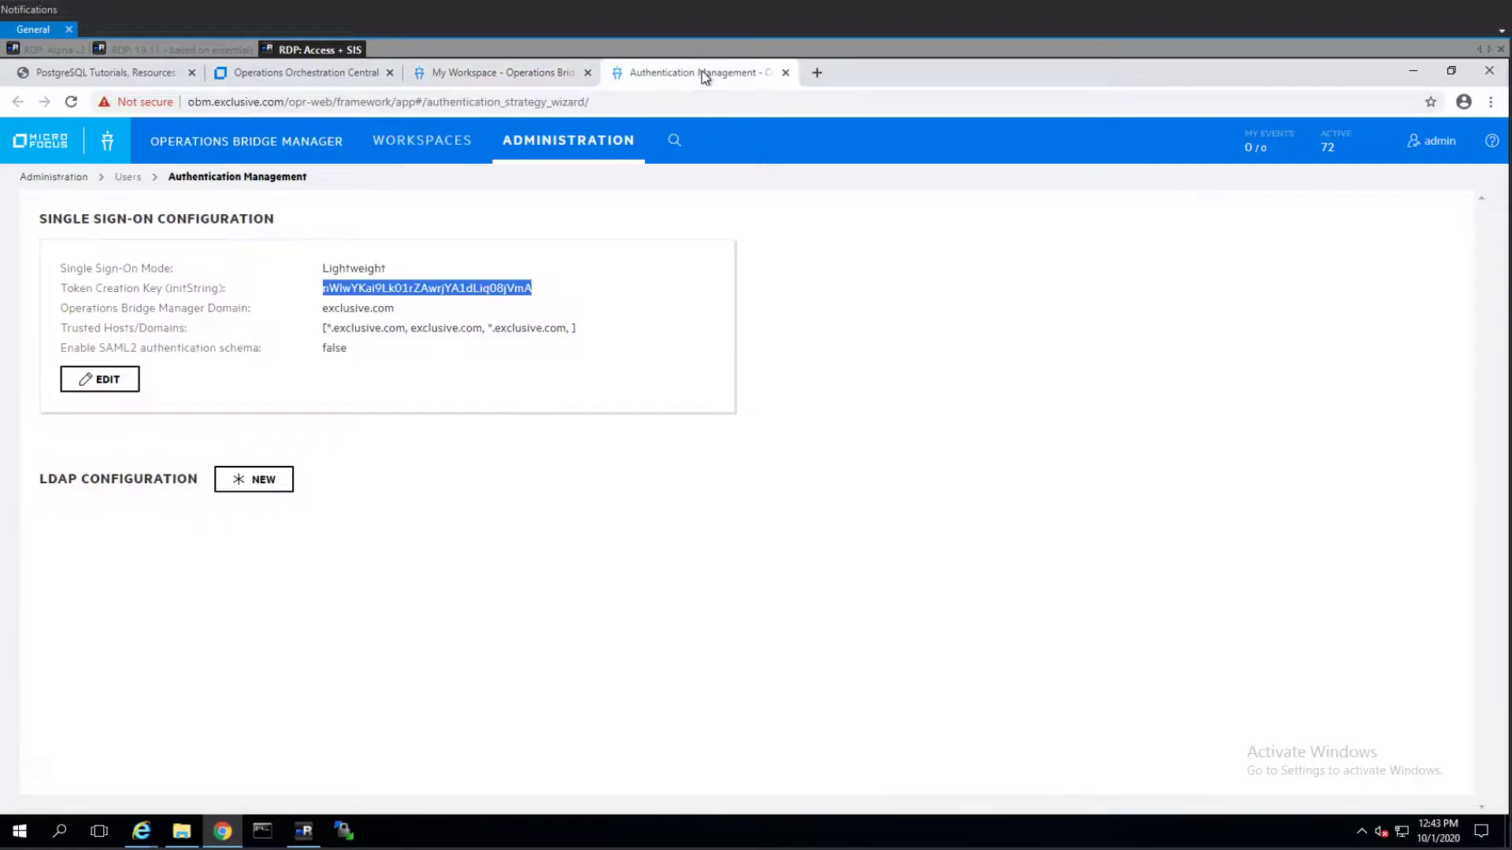
pyautogui.click(538, 162)
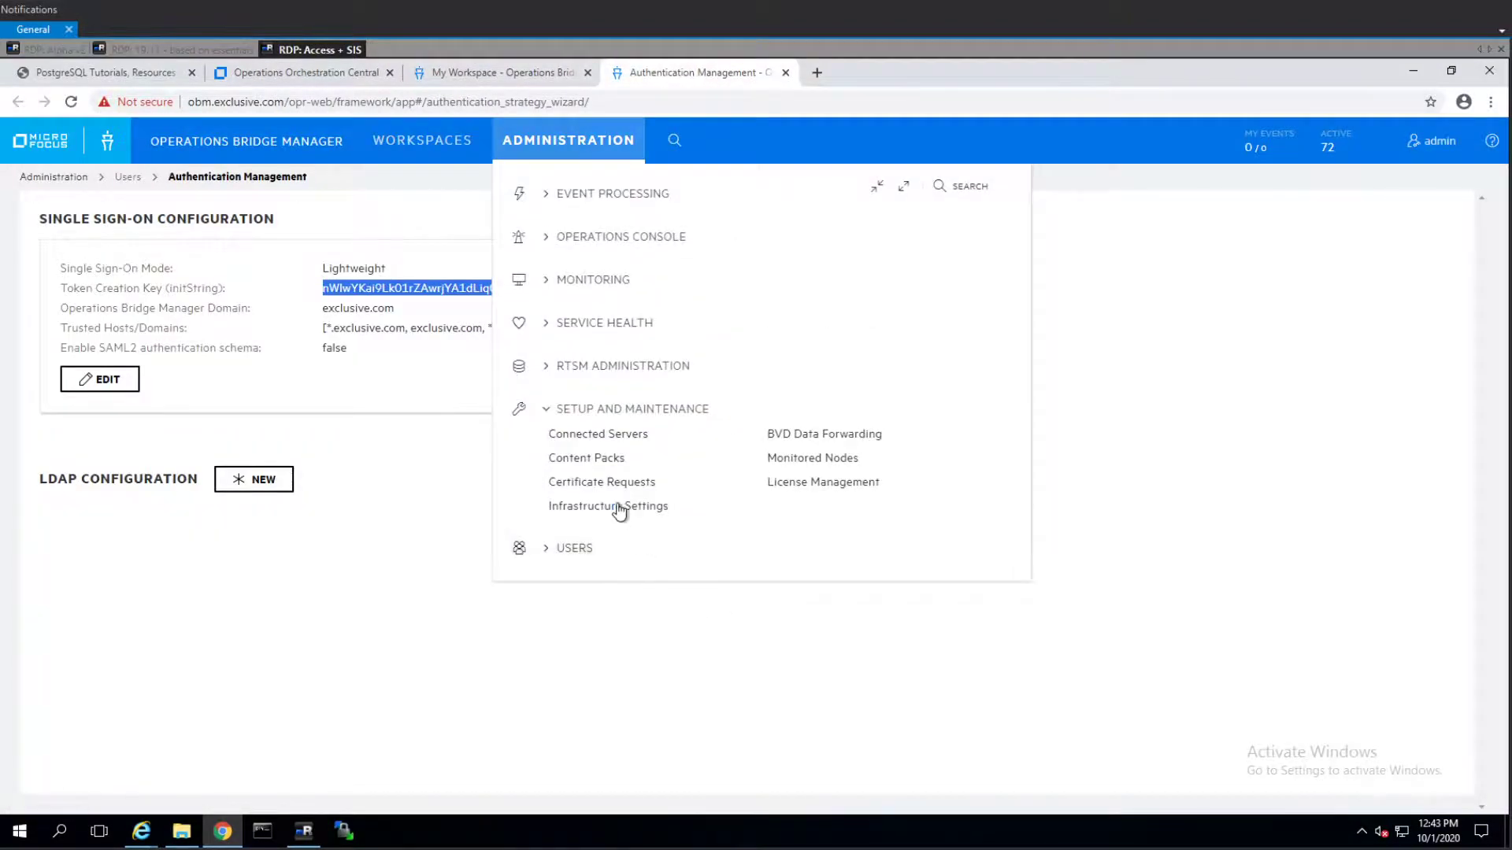
pyautogui.click(624, 509)
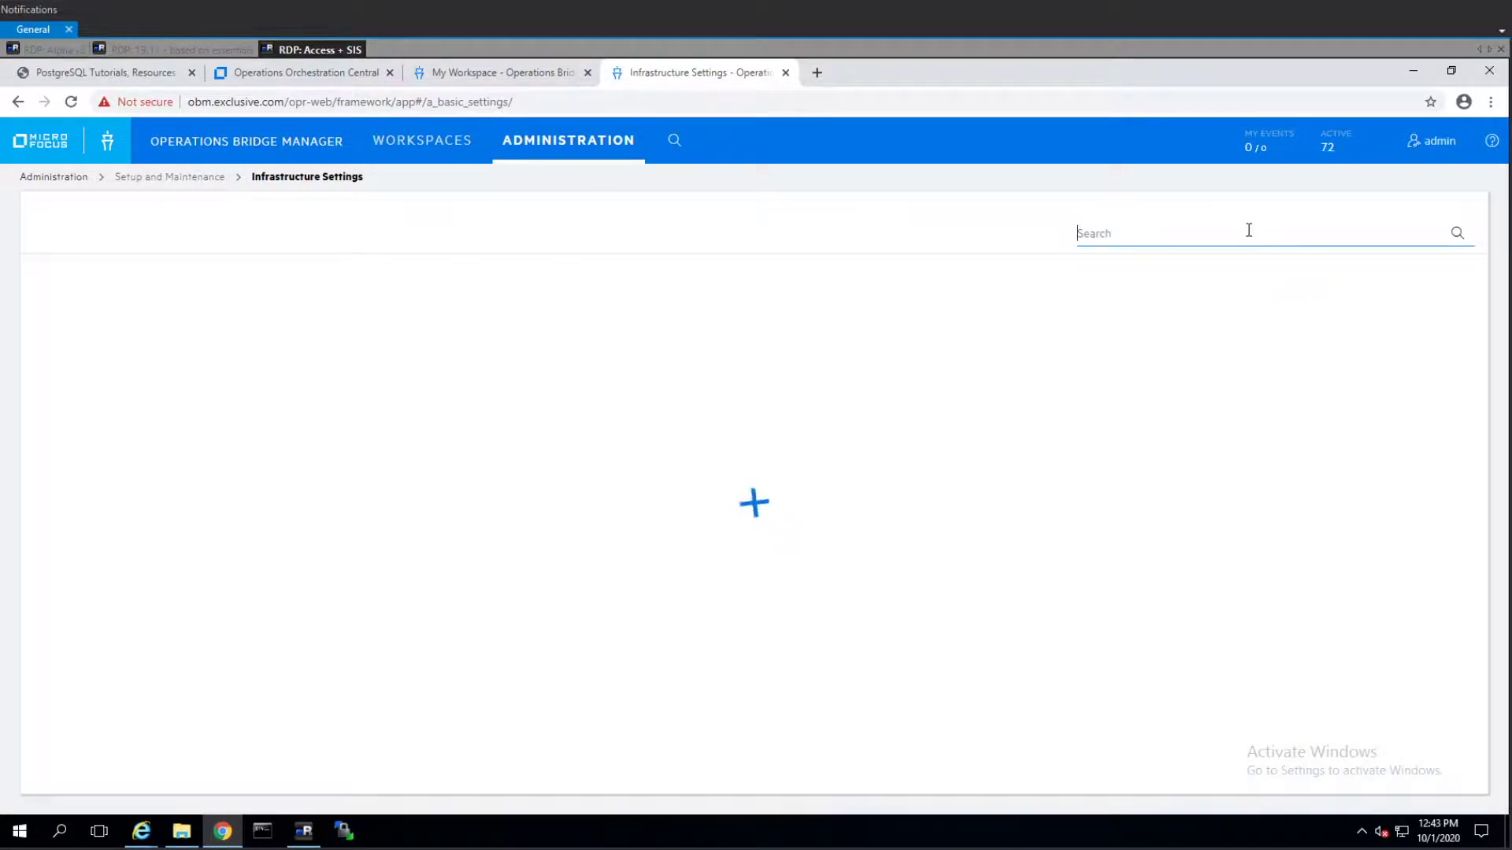
pyautogui.click(1249, 230)
pyautogui.write('or')
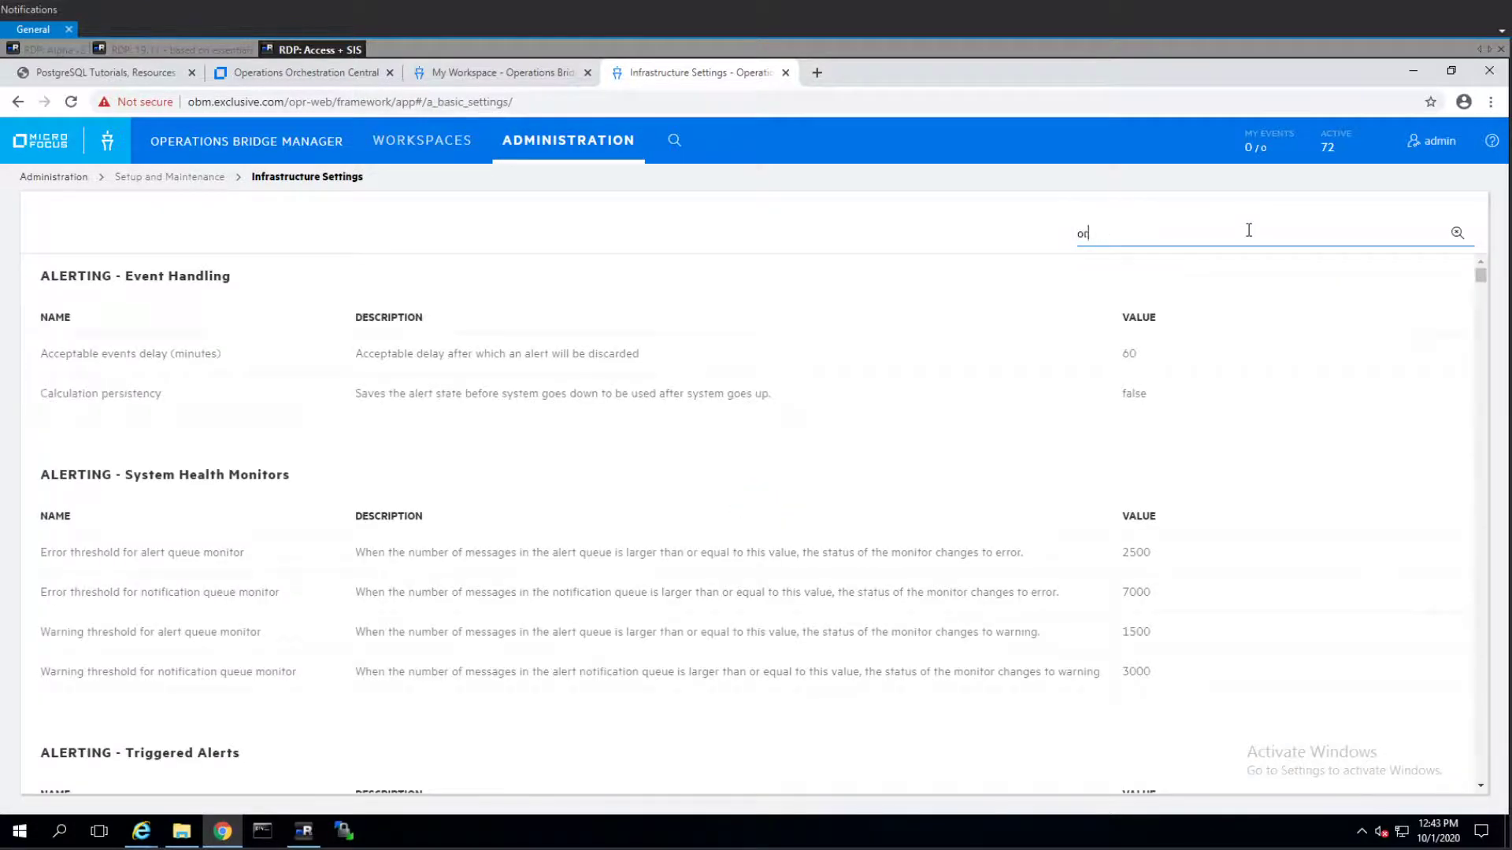
pyautogui.write('ches')
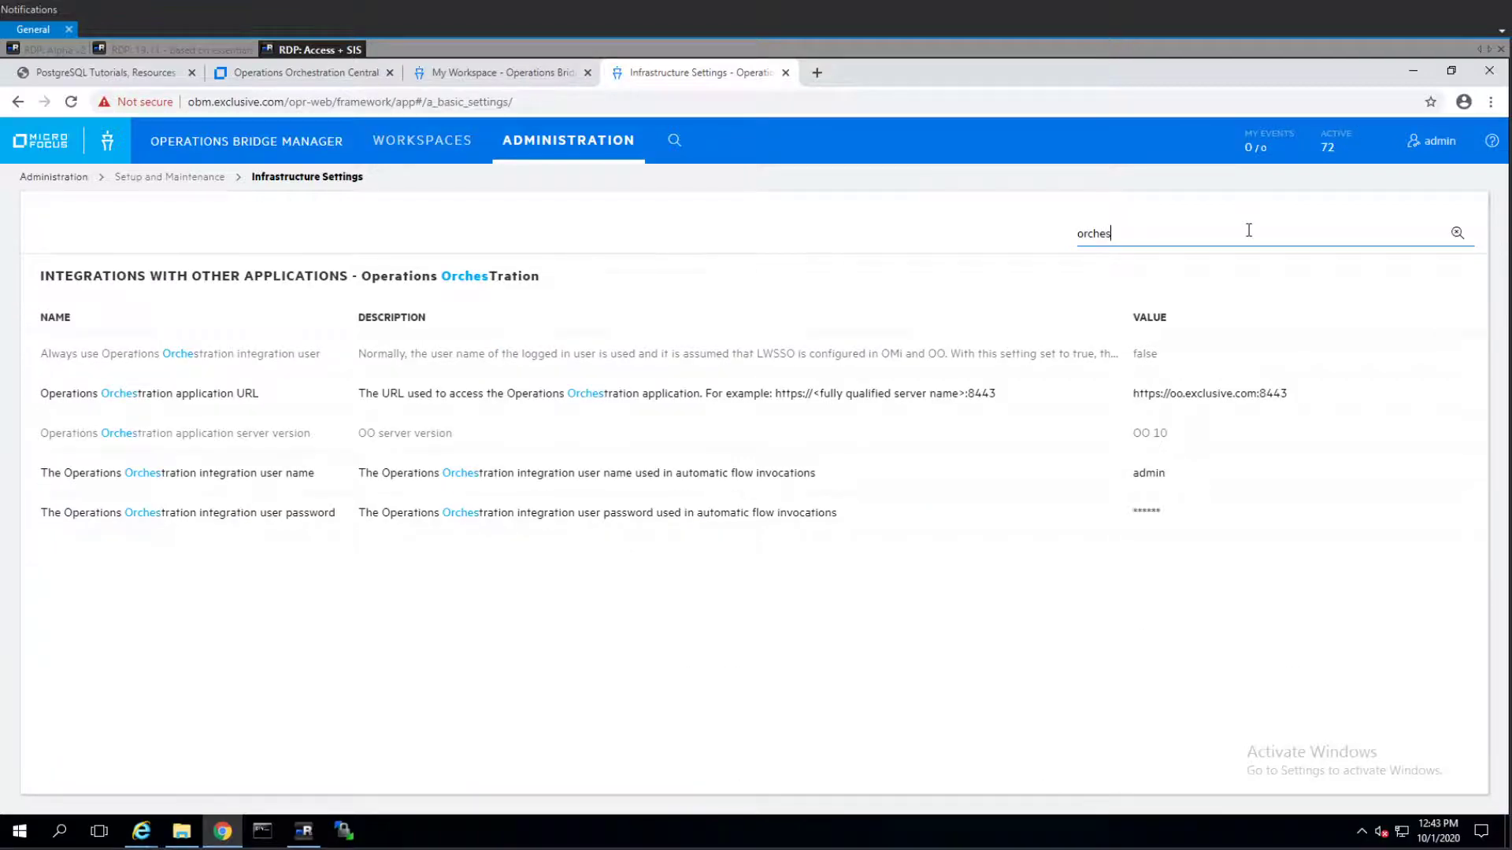
pyautogui.moveTo(1161, 477)
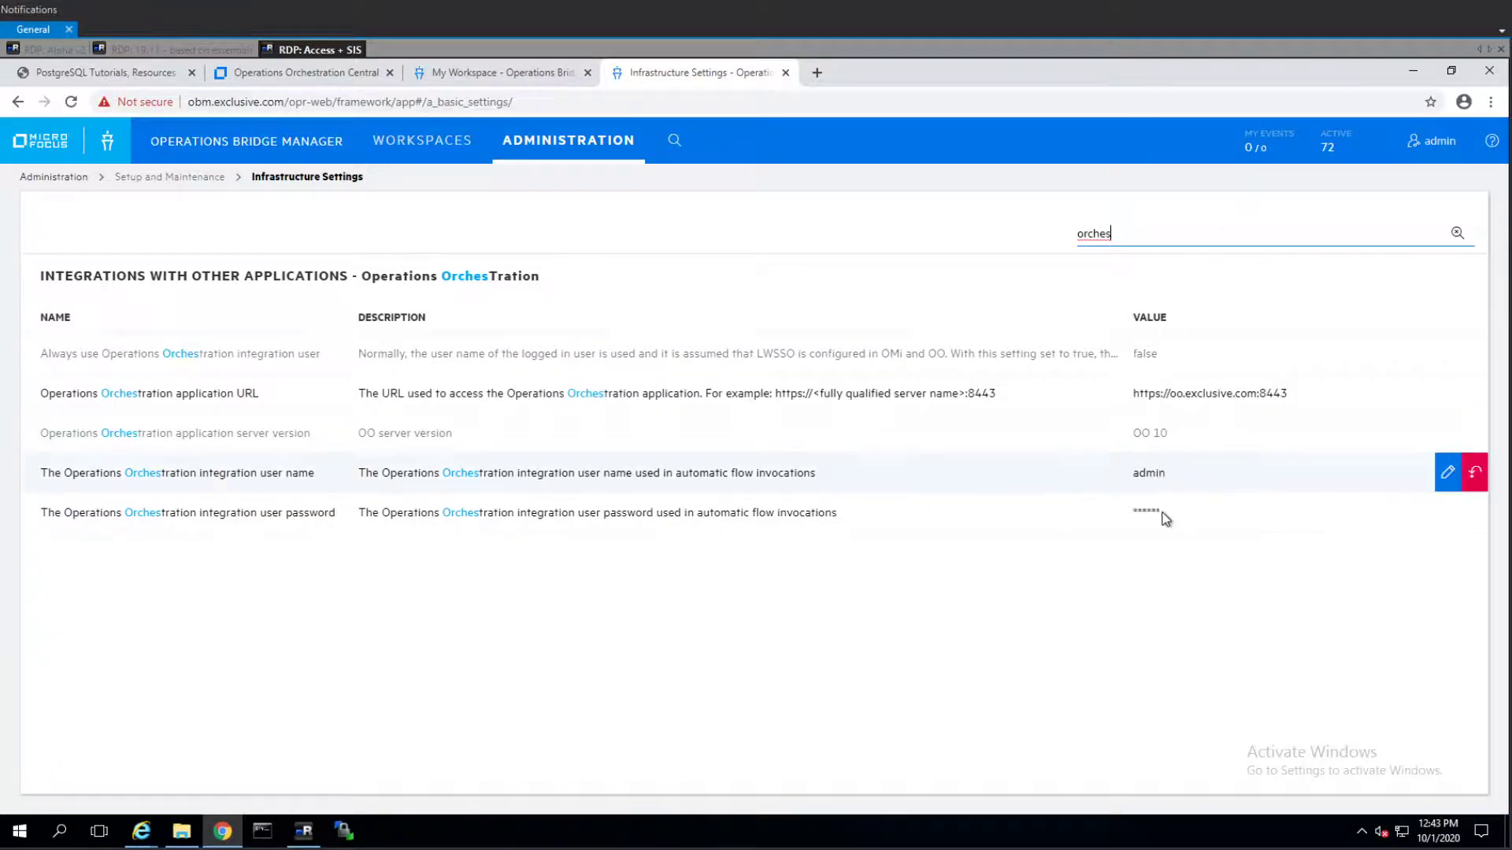
pyautogui.moveTo(1165, 520)
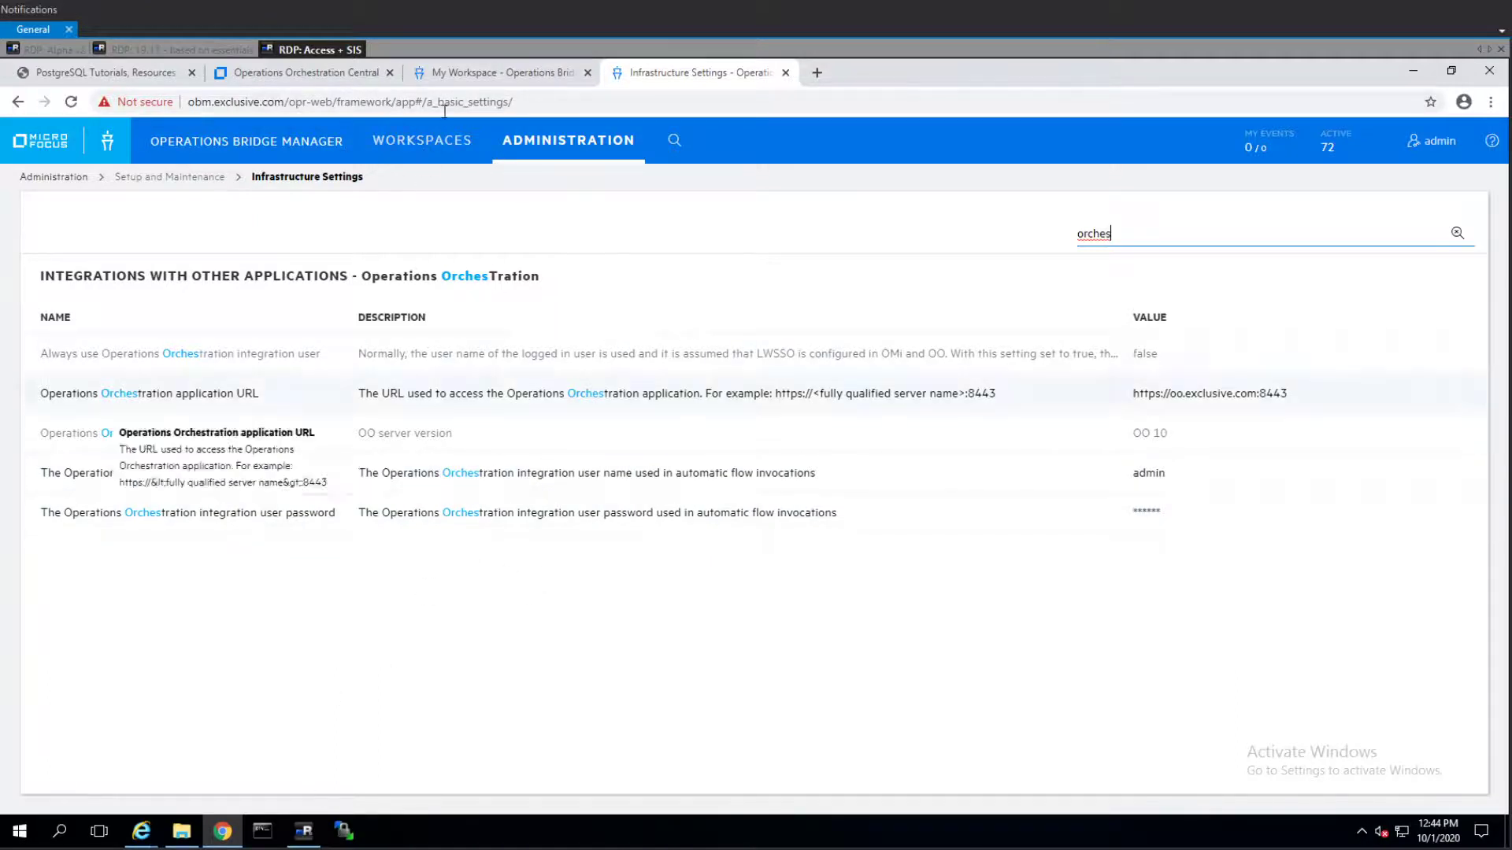
# Return to OO Central and capture a screenshot of the content upload screen.
pyautogui.click(313, 75)
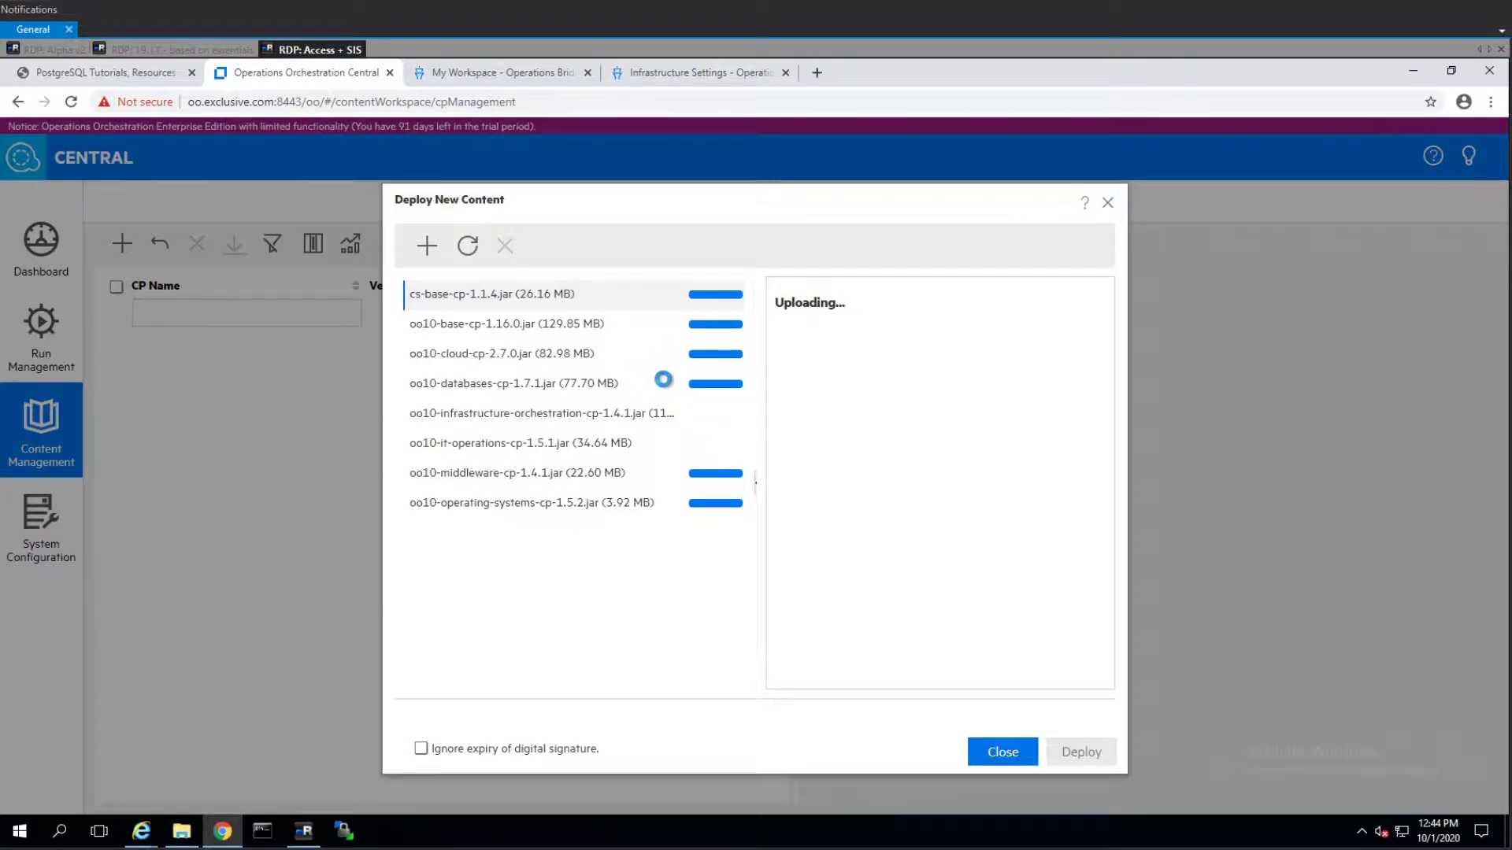
pyautogui.press('Print')
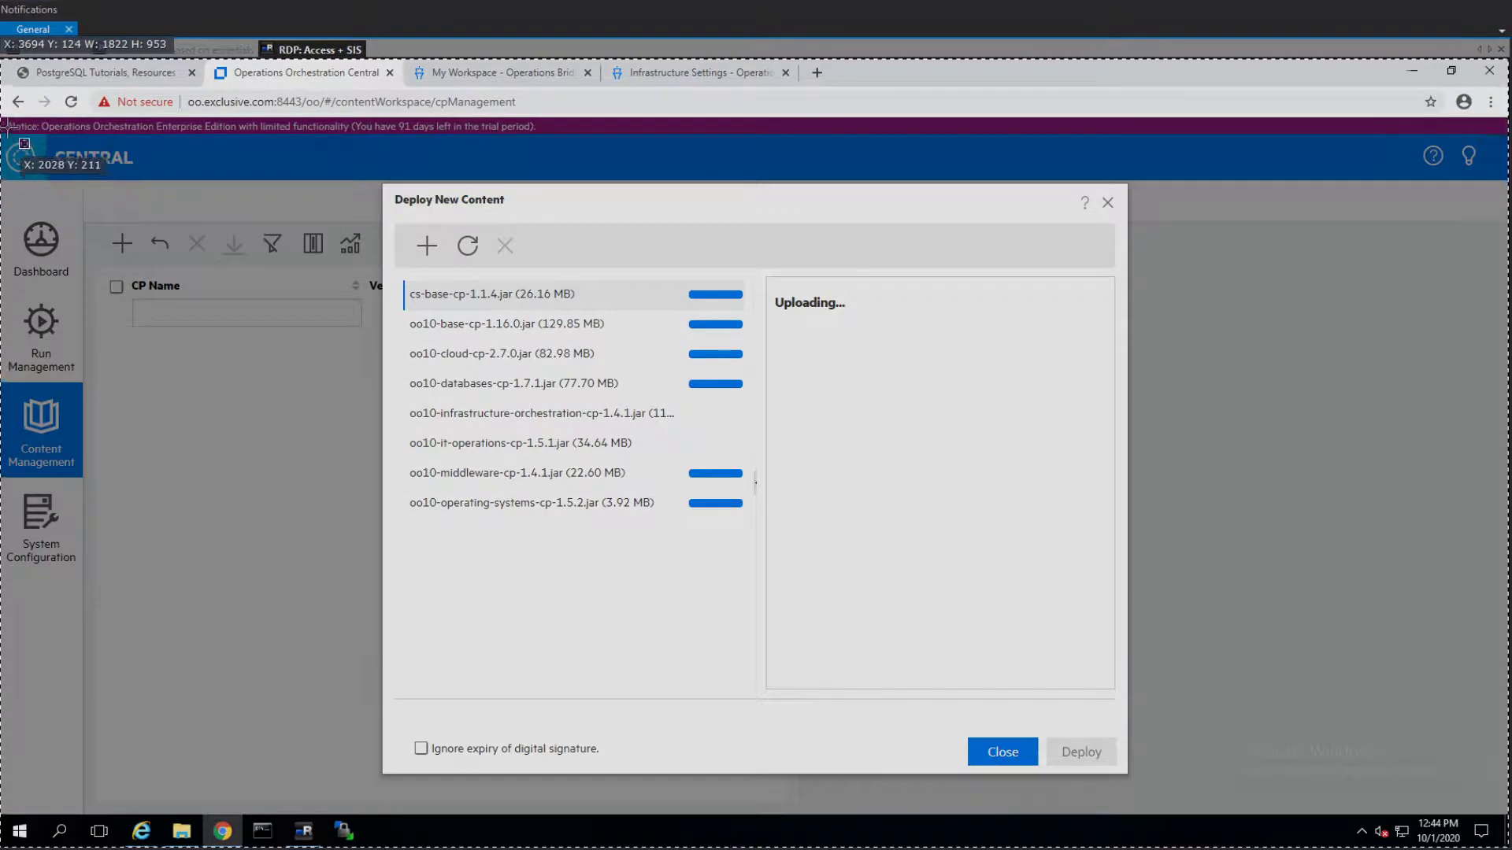
pyautogui.moveTo(7, 124); pyautogui.dragTo(1123, 600)
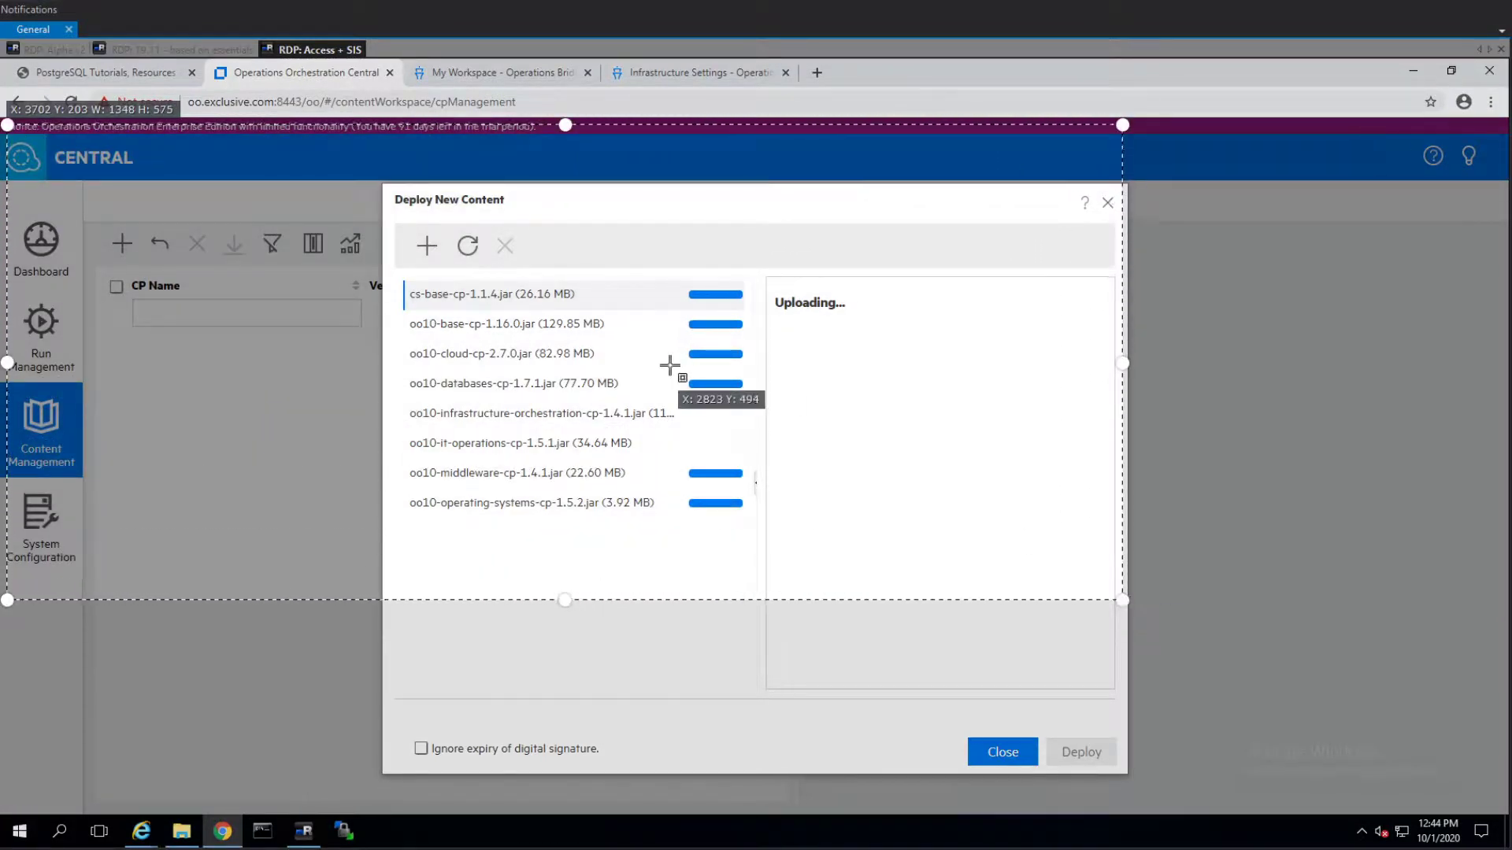
# Annotate the screenshot, outlining Content Management, Deploy New Content, add files and cs-base-cp-1.1.4.jar, with markers 1-3.
pyautogui.moveTo(386, 274); pyautogui.dragTo(746, 313)
pyautogui.moveTo(406, 225); pyautogui.dragTo(449, 269)
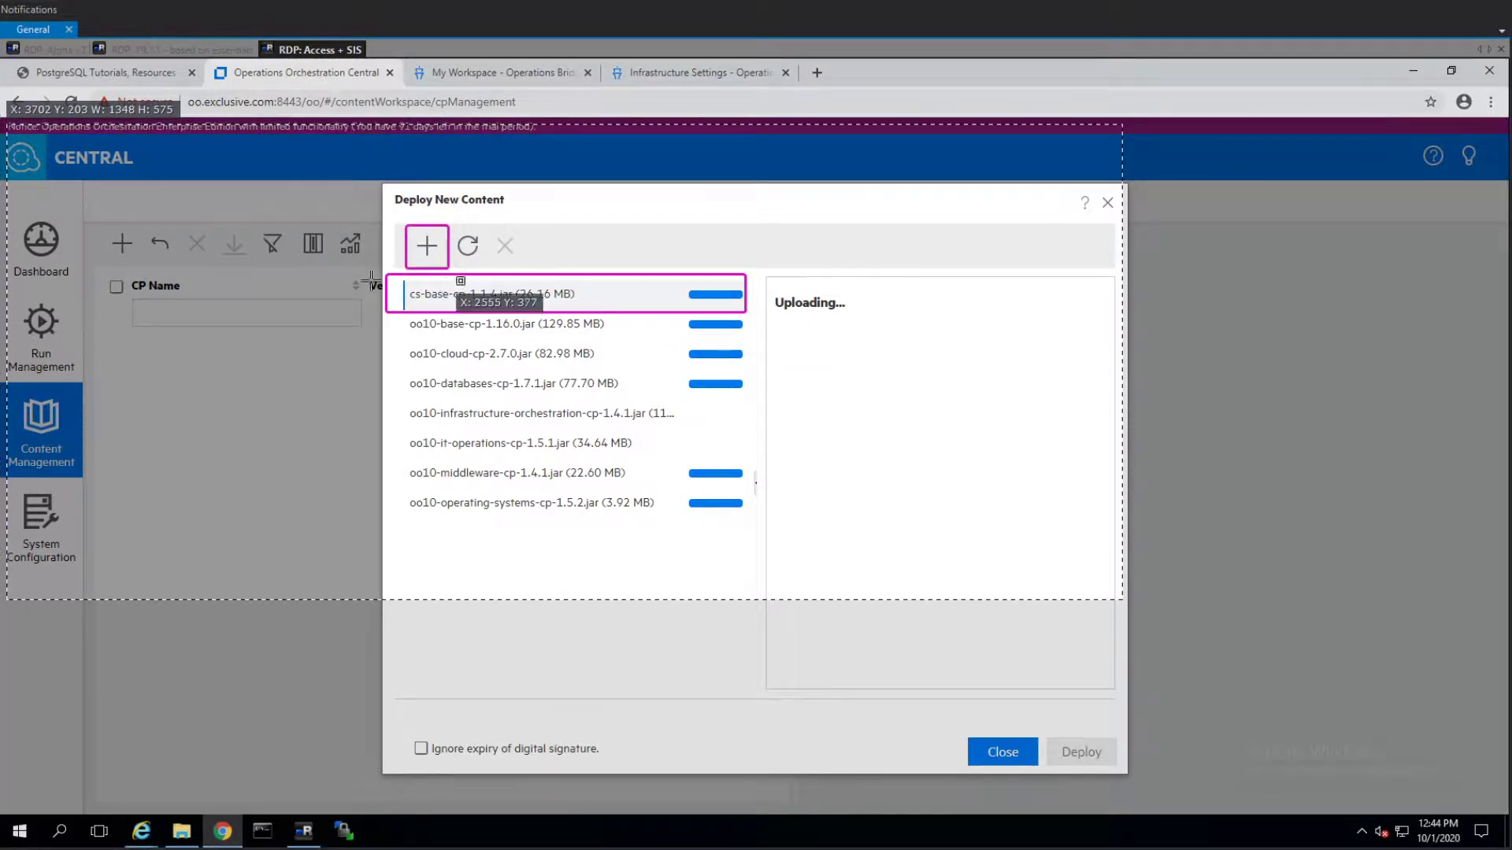
pyautogui.moveTo(101, 223); pyautogui.dragTo(140, 269)
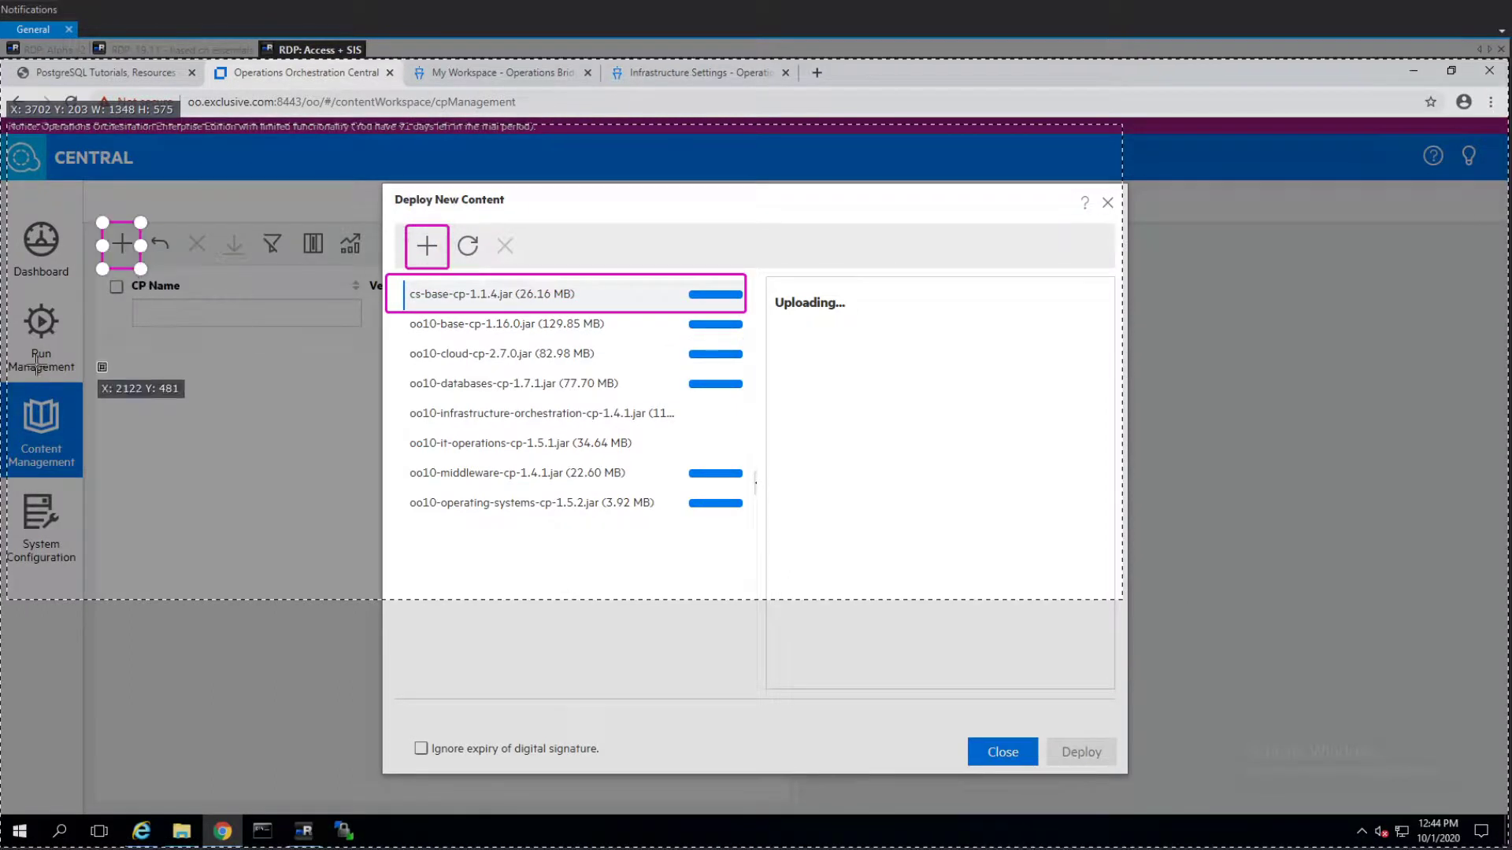
pyautogui.moveTo(16, 372)
pyautogui.mouseDown()
pyautogui.moveTo(97, 481)
pyautogui.moveTo(87, 474)
pyautogui.mouseUp()
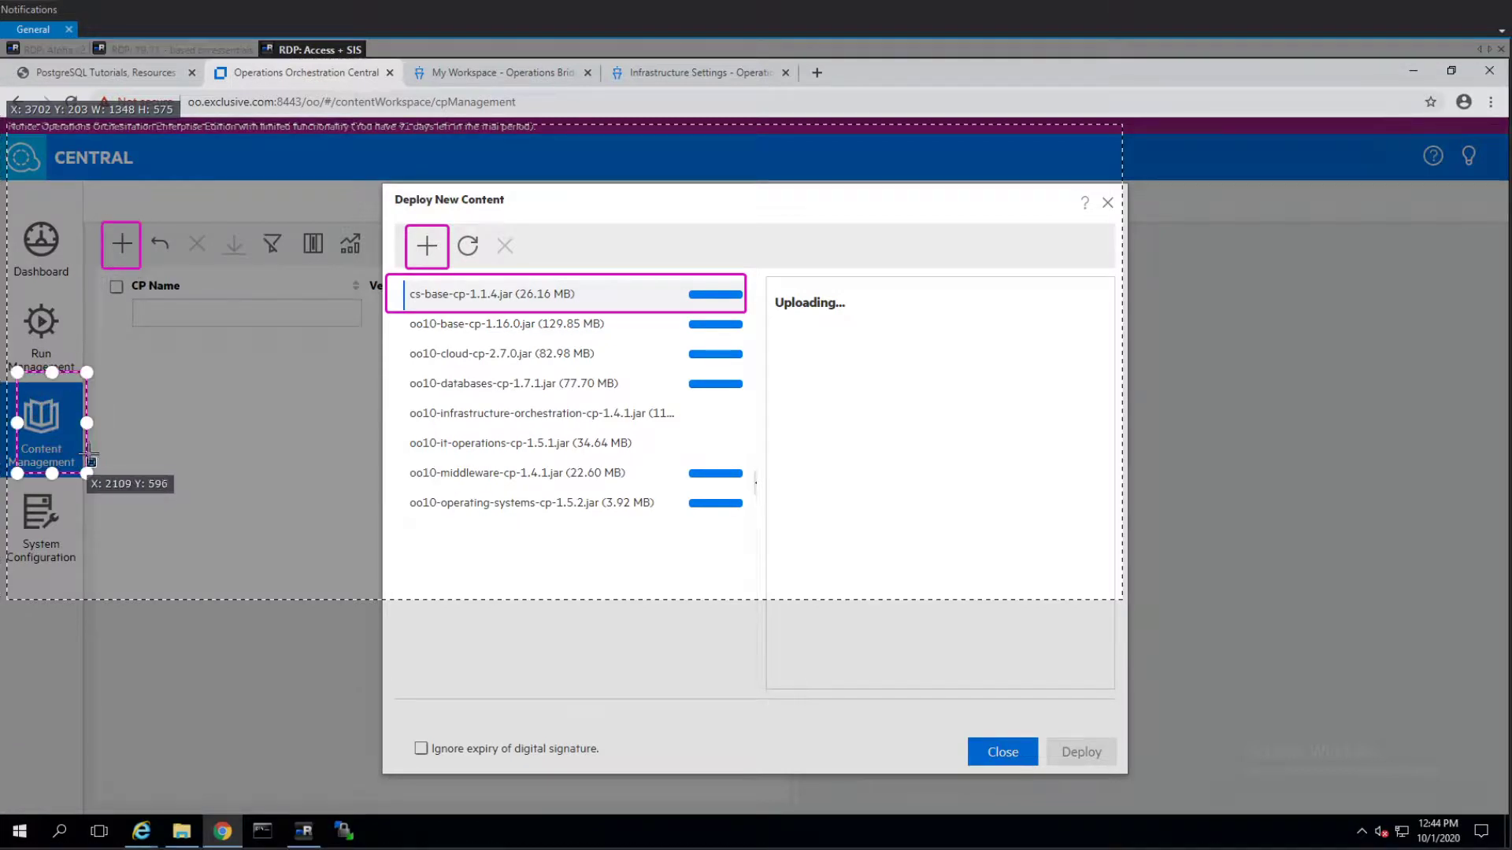
pyautogui.click(140, 394)
pyautogui.click(162, 239)
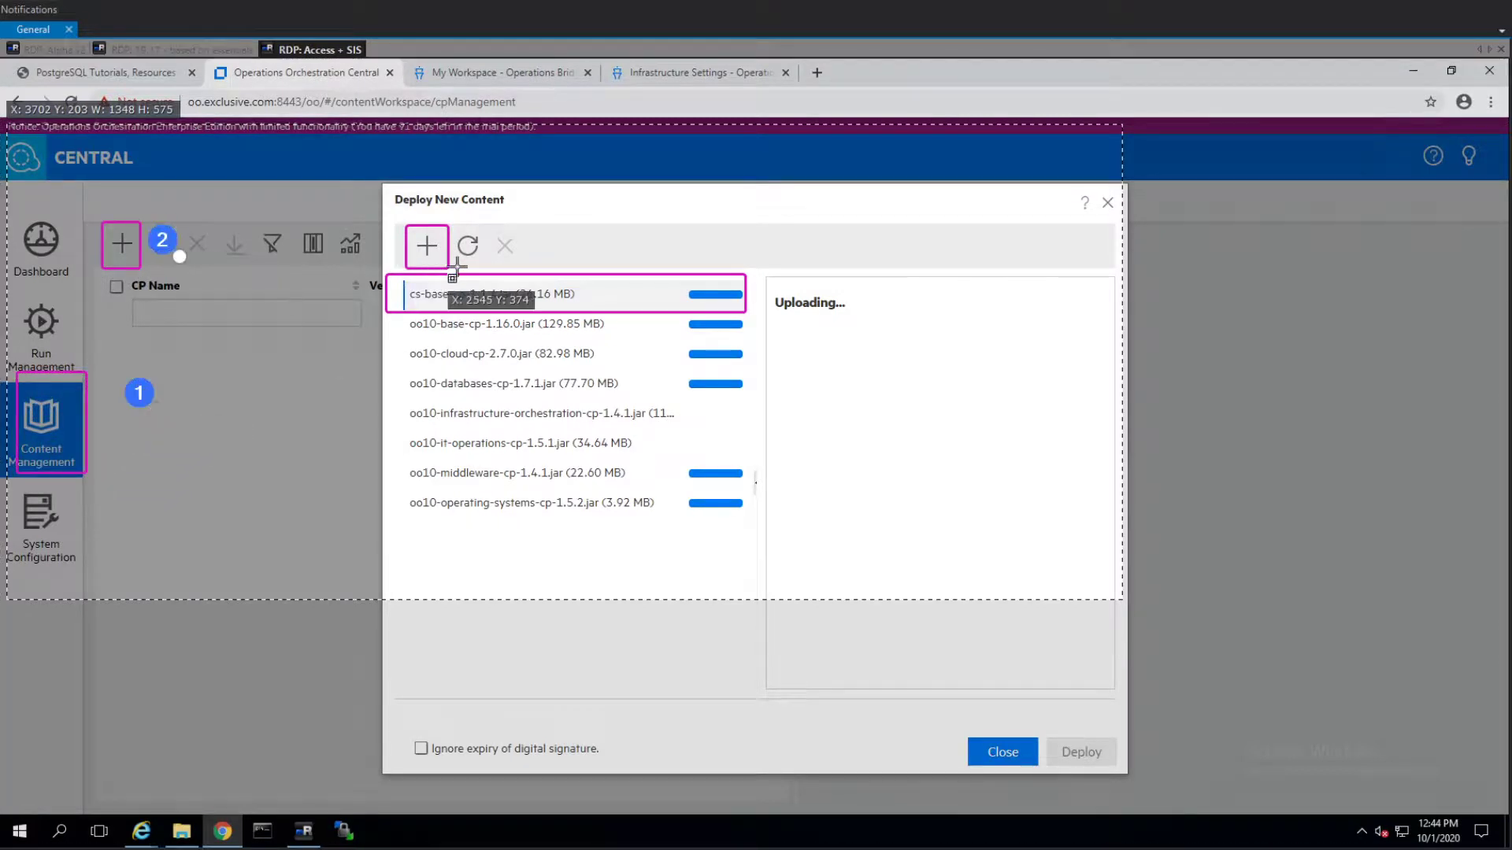
pyautogui.click(465, 242)
pyautogui.click(759, 289)
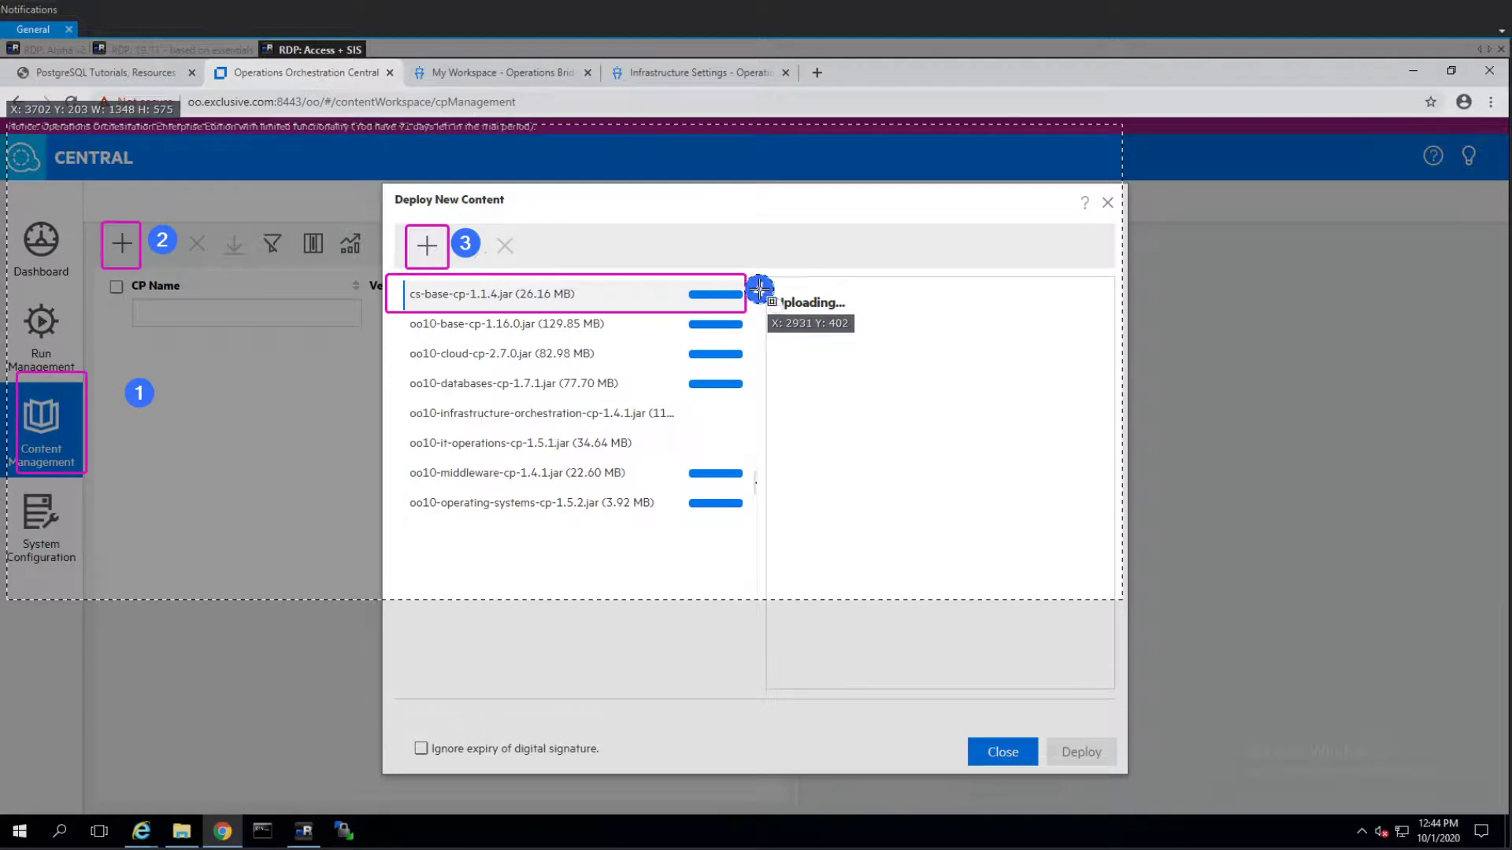
pyautogui.press('Return')
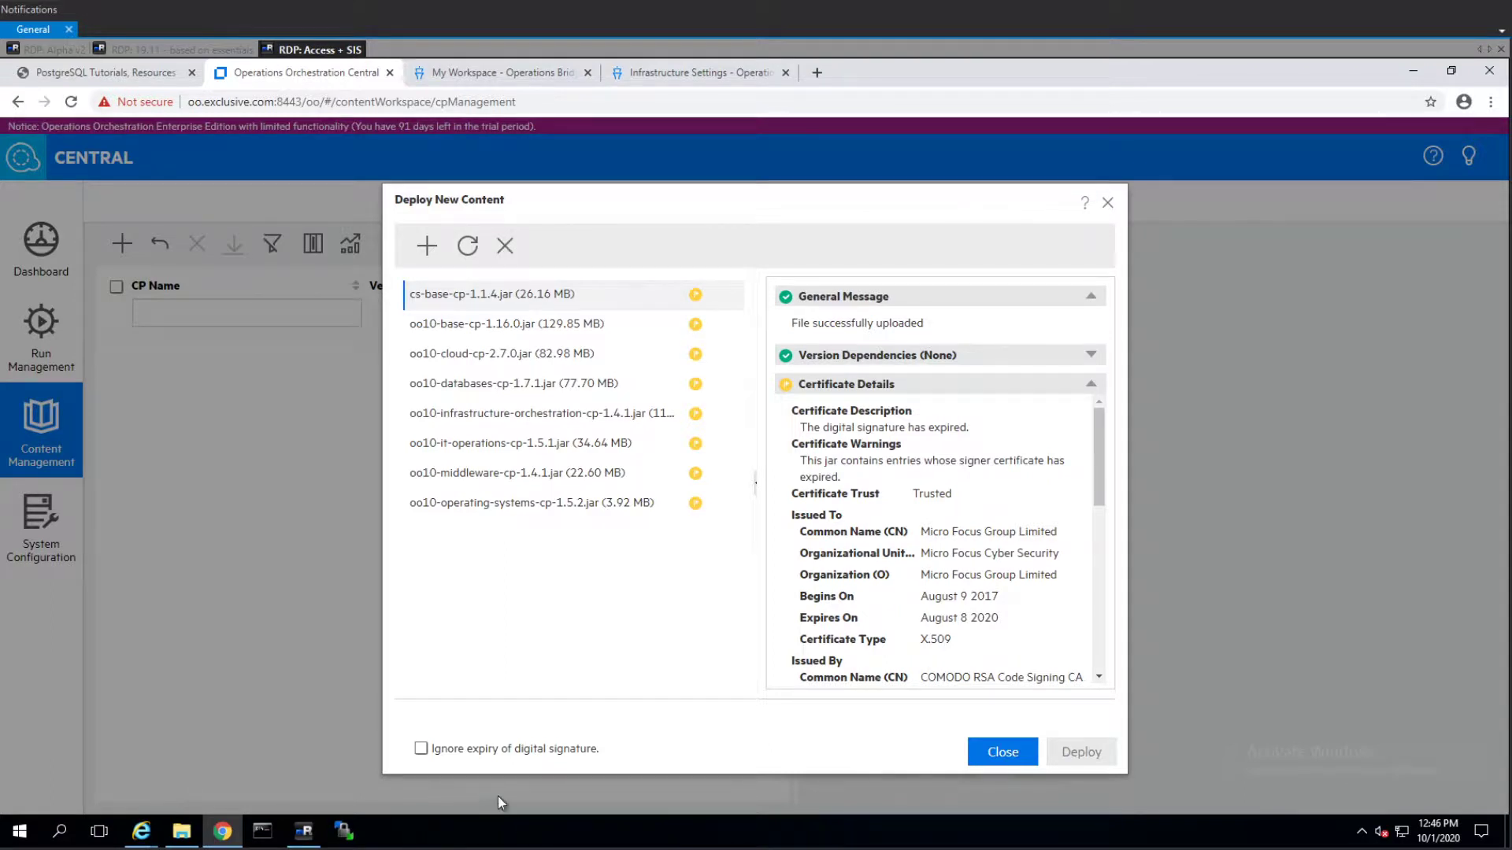
# Tick 'Ignore expiry of digital signature' and capture the Deploy New Content screen.
pyautogui.click(476, 752)
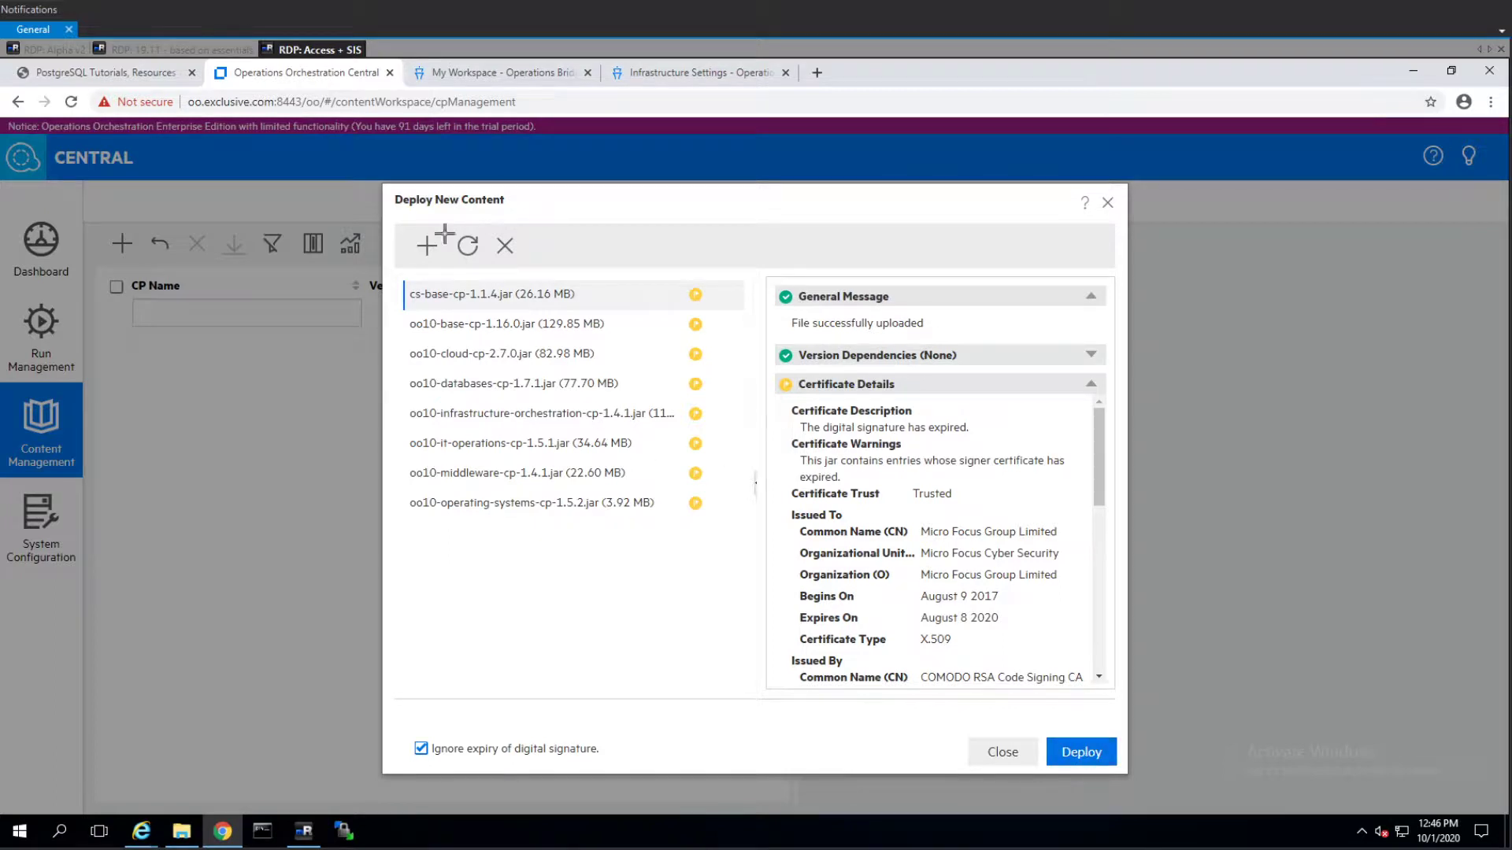
pyautogui.press('Print')
pyautogui.moveTo(382, 185); pyautogui.dragTo(1131, 775)
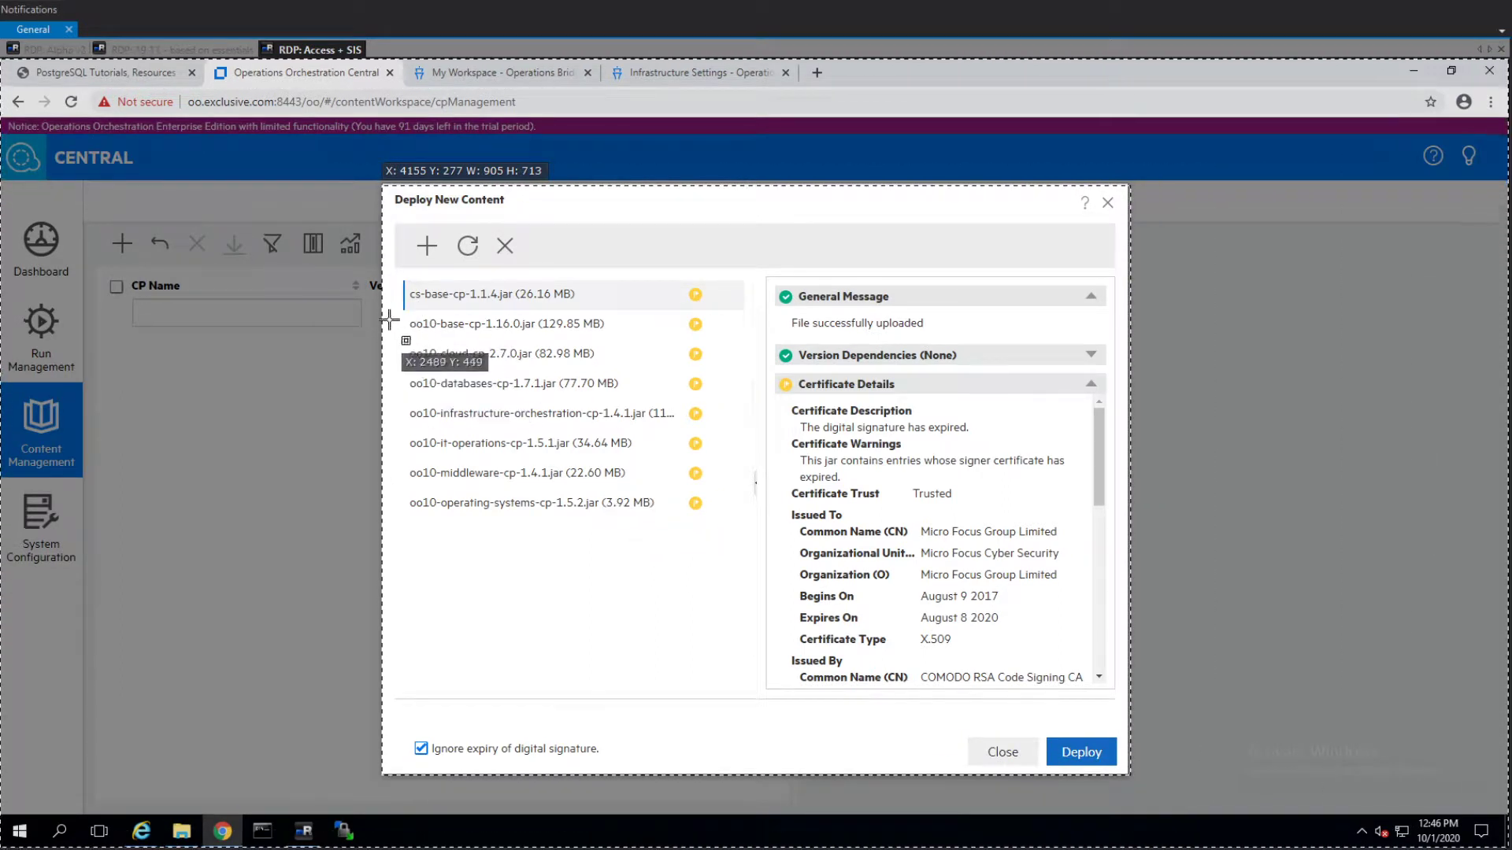
pyautogui.moveTo(419, 283); pyautogui.dragTo(756, 338)
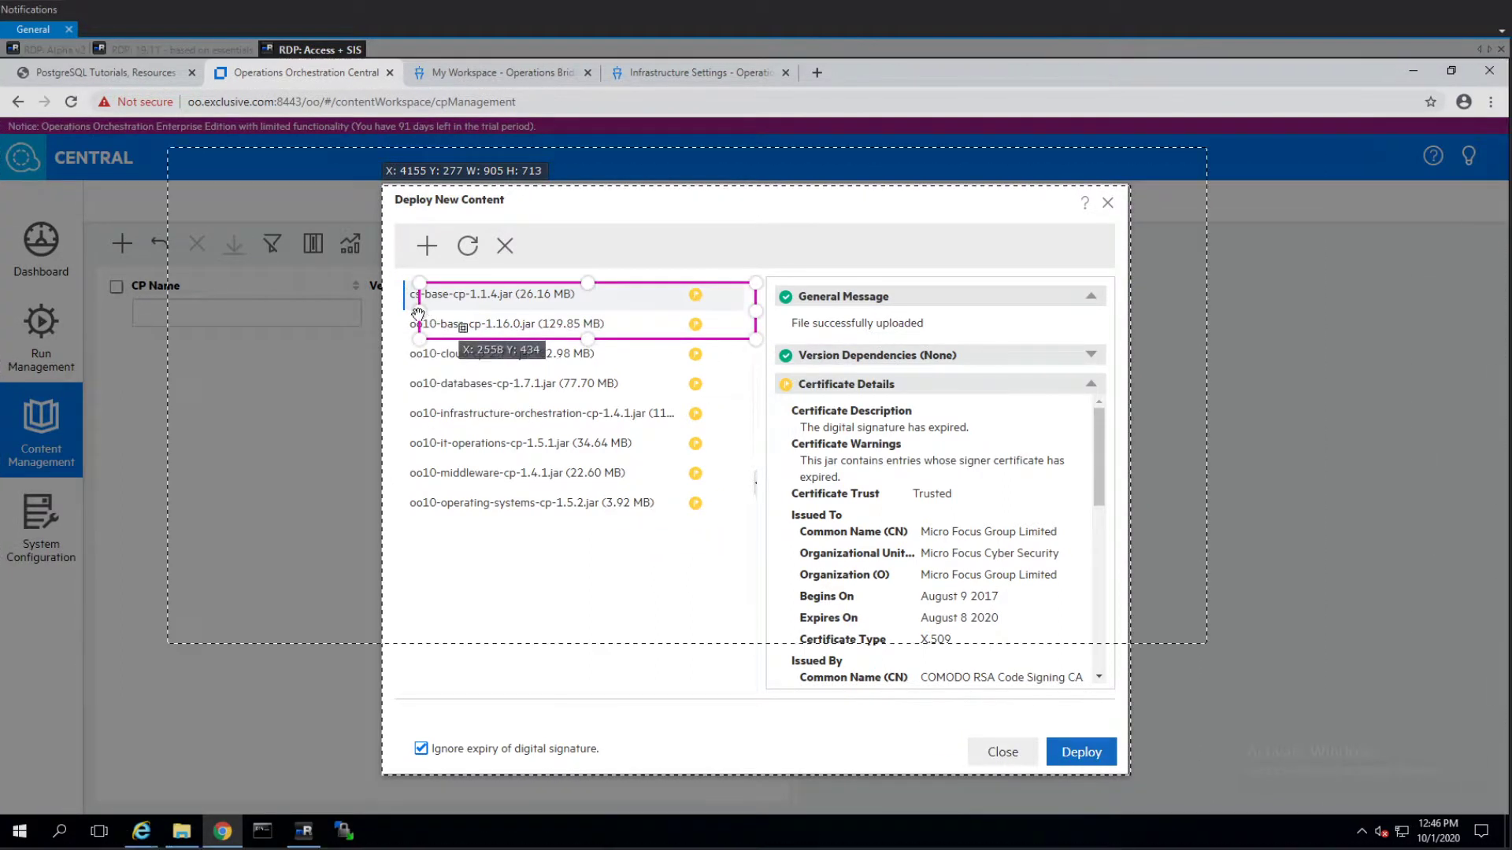
pyautogui.moveTo(420, 319); pyautogui.dragTo(391, 323)
# Mark the ignore-expiry option and Deploy button in the capture, then deploy the eight packs.
pyautogui.moveTo(400, 722); pyautogui.dragTo(601, 760)
pyautogui.moveTo(1041, 721); pyautogui.dragTo(1124, 771)
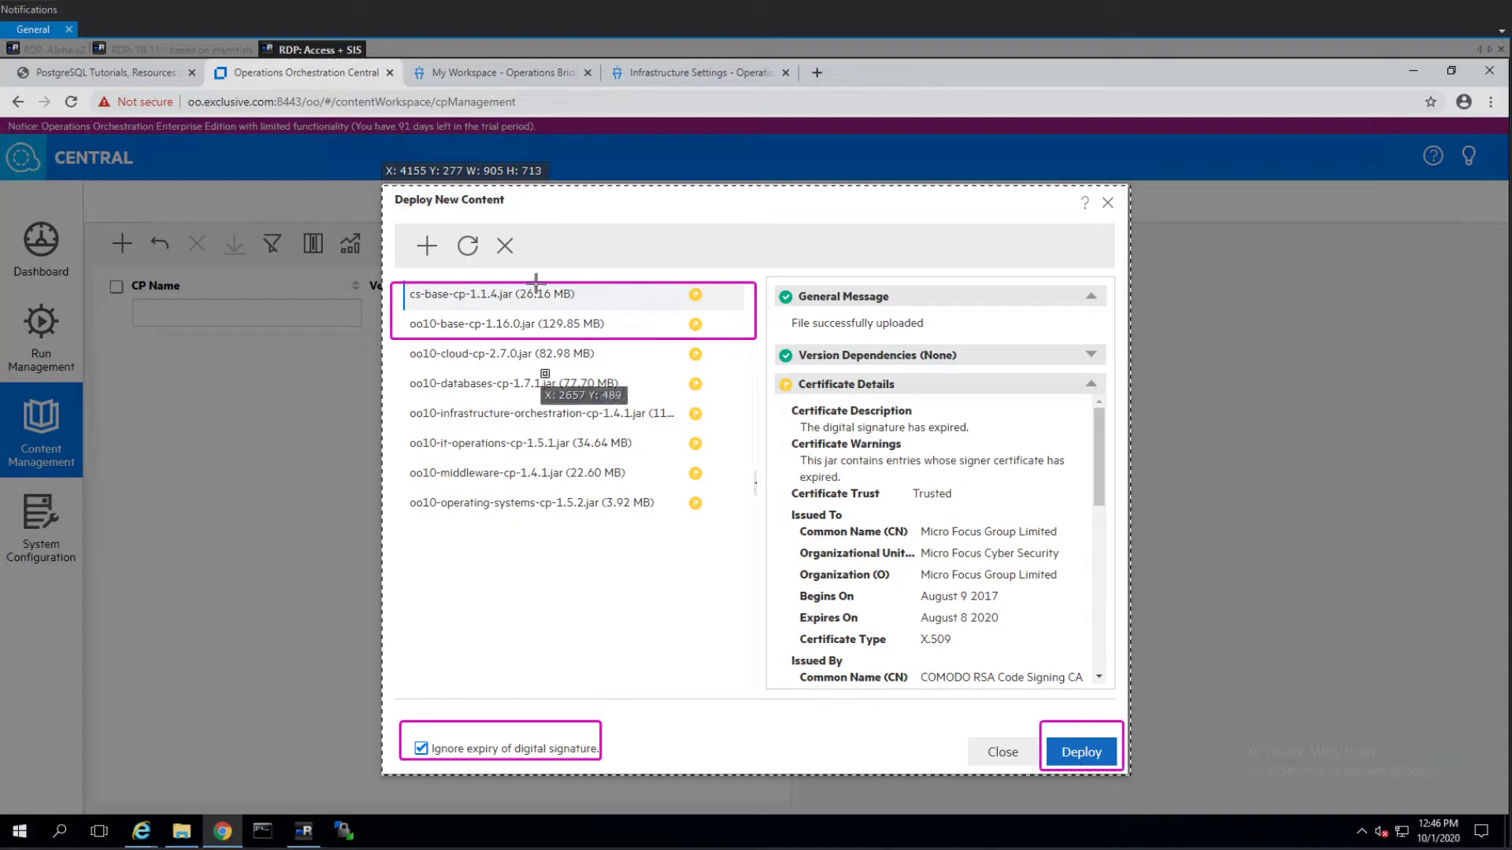
pyautogui.click(734, 356)
pyautogui.click(629, 733)
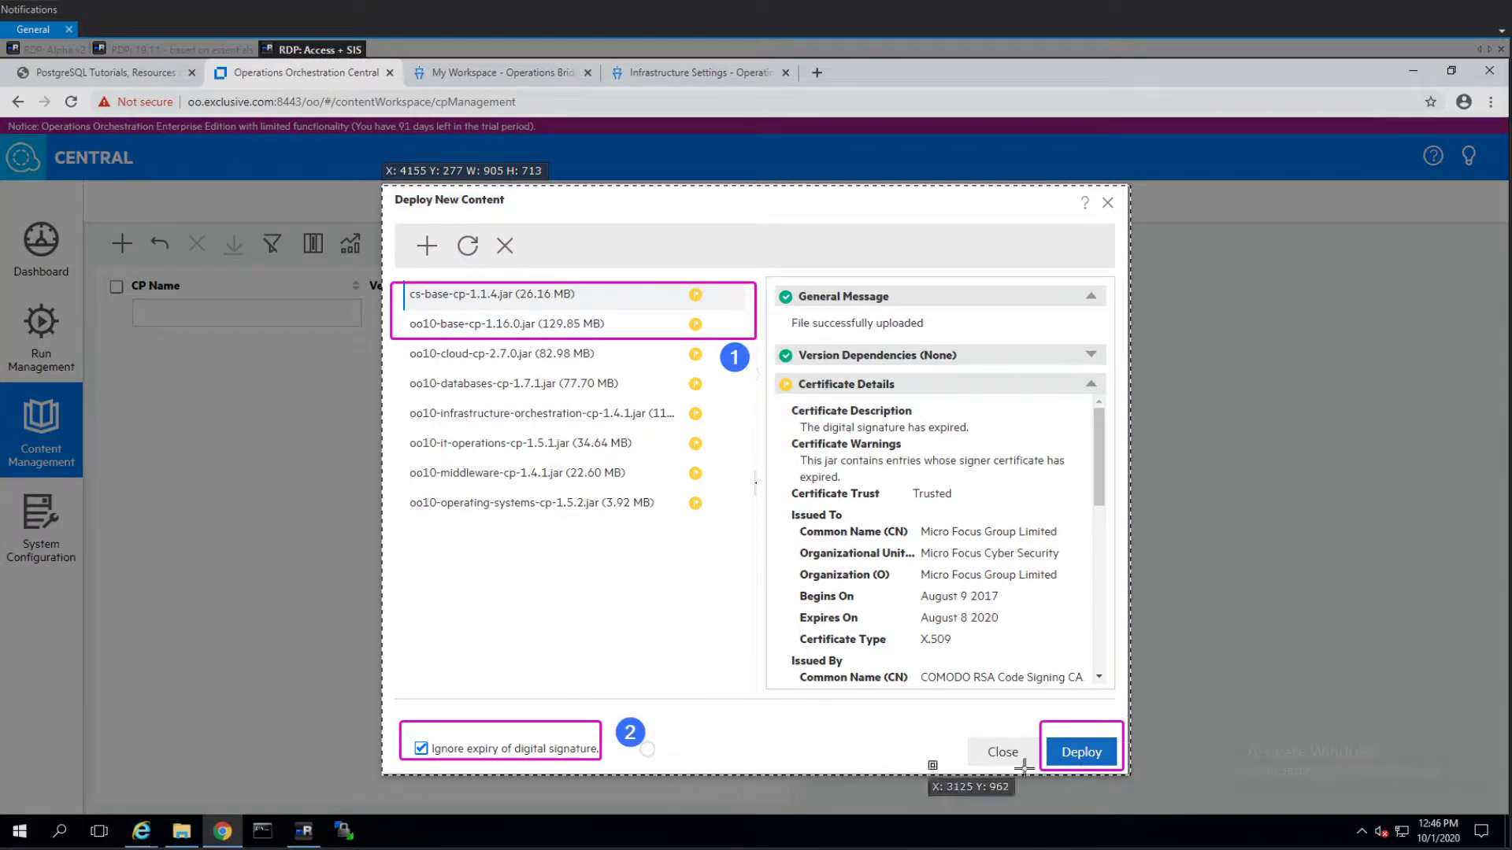
pyautogui.click(1015, 740)
pyautogui.press('Return')
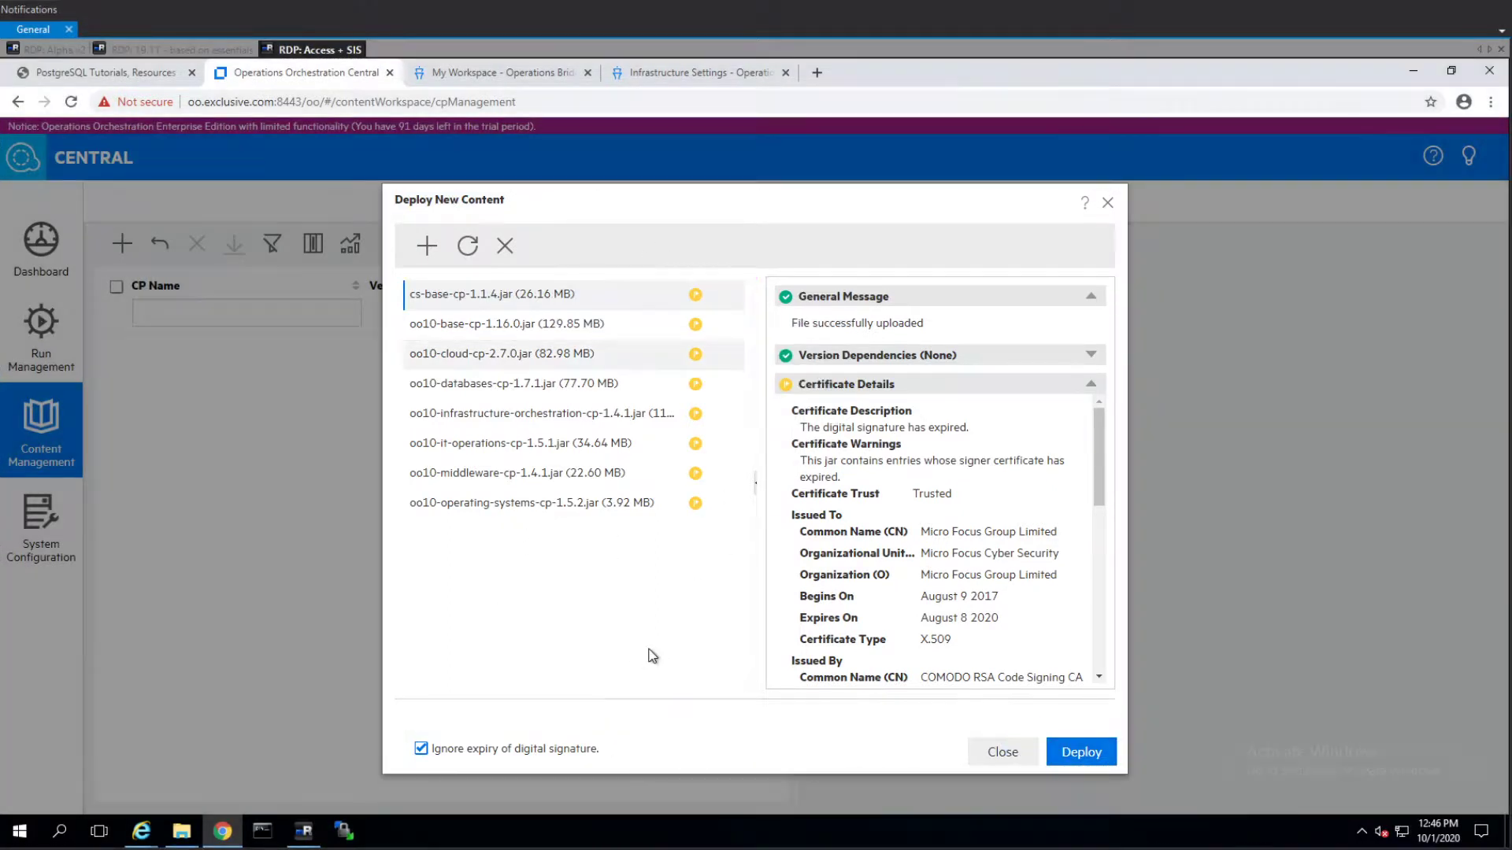
pyautogui.click(1058, 756)
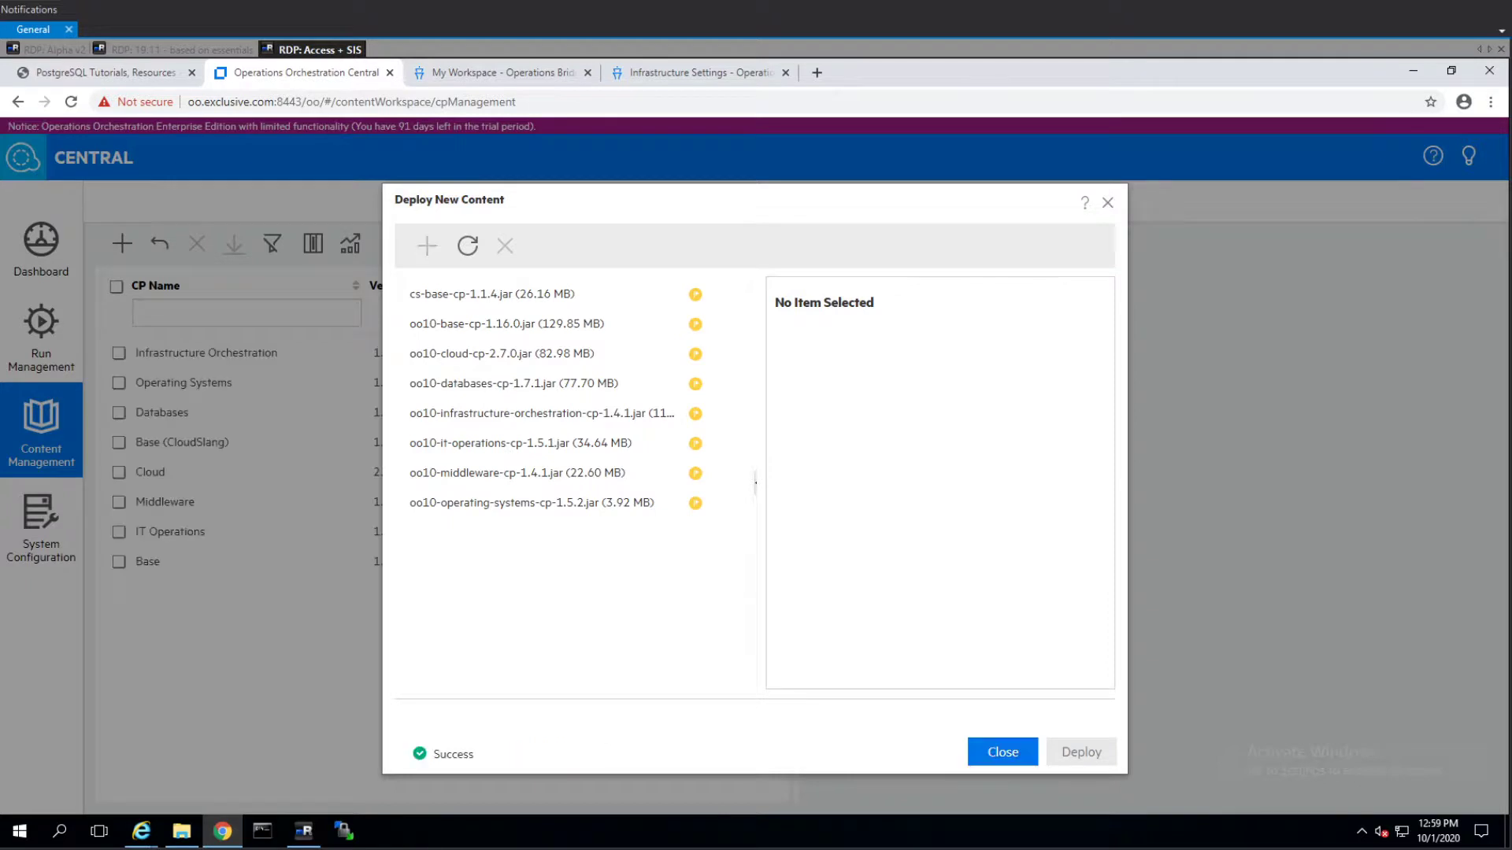
# Close the deployment and tick Enable Authentication under System Configuration > Security Settings.
pyautogui.click(1008, 760)
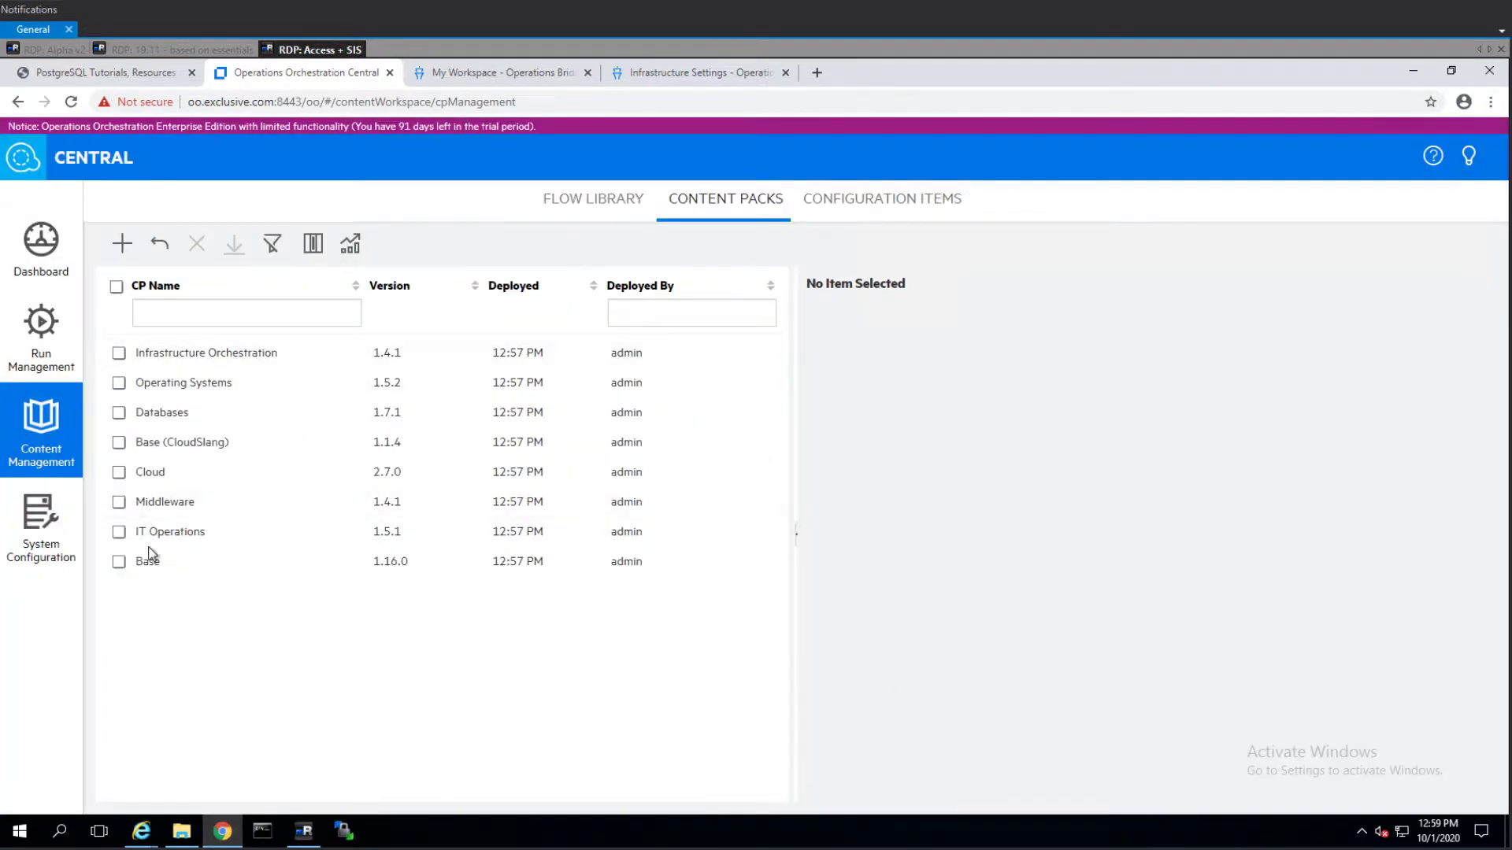
pyautogui.click(41, 519)
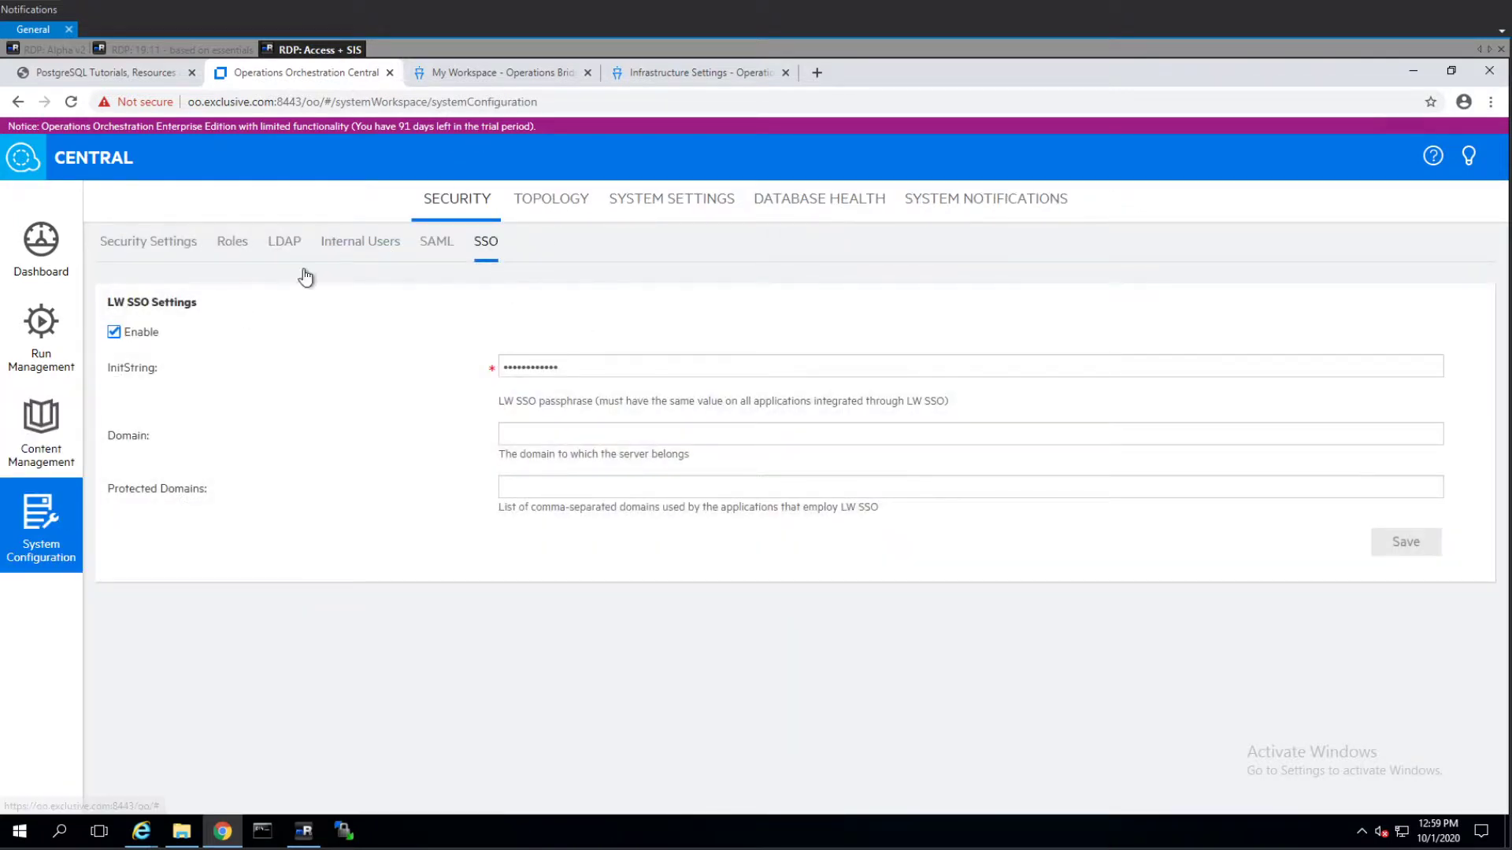
pyautogui.click(138, 248)
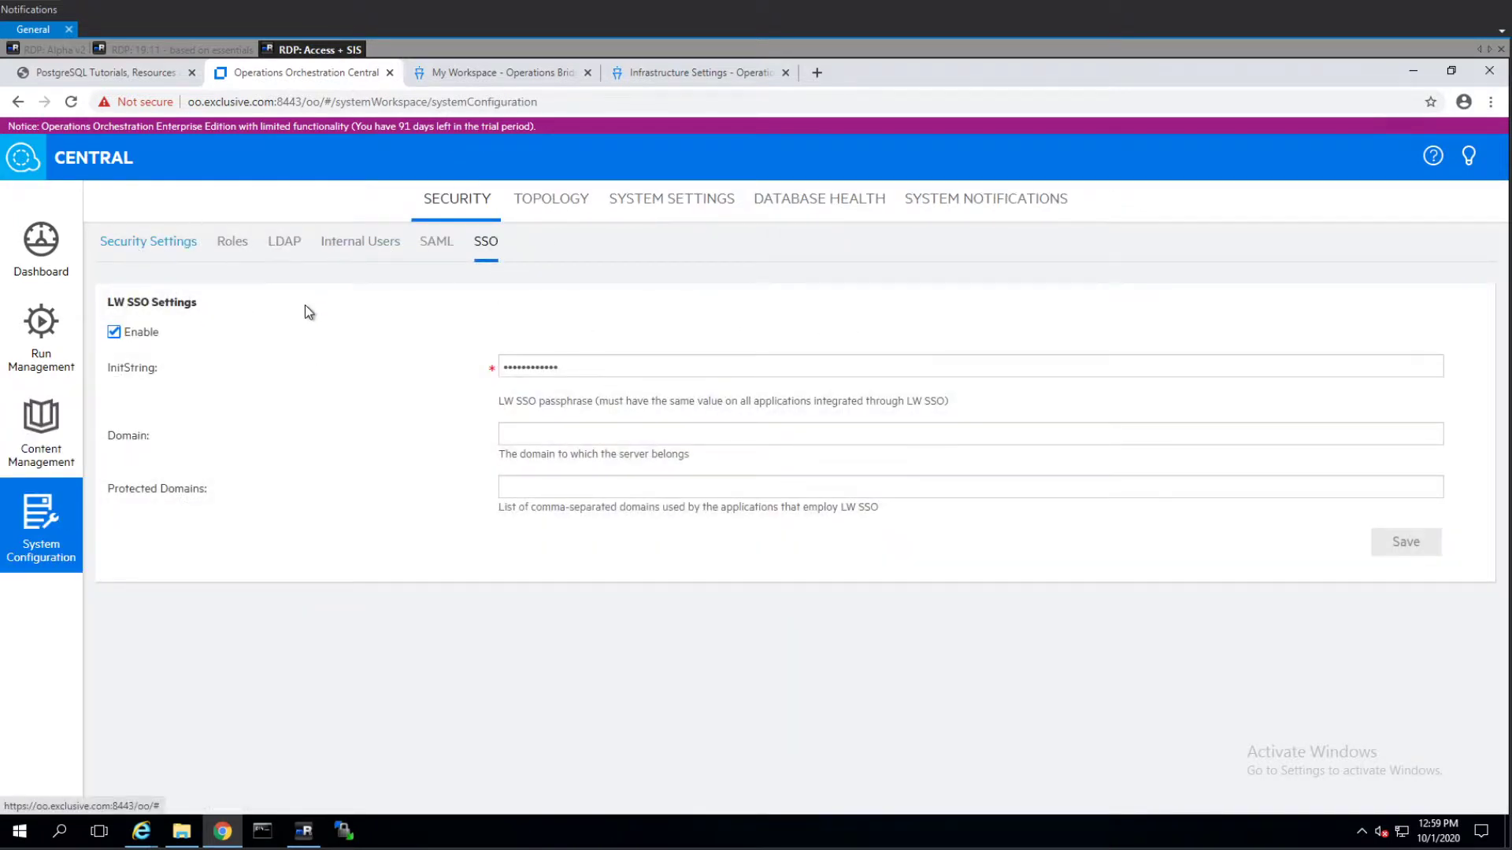
pyautogui.click(345, 352)
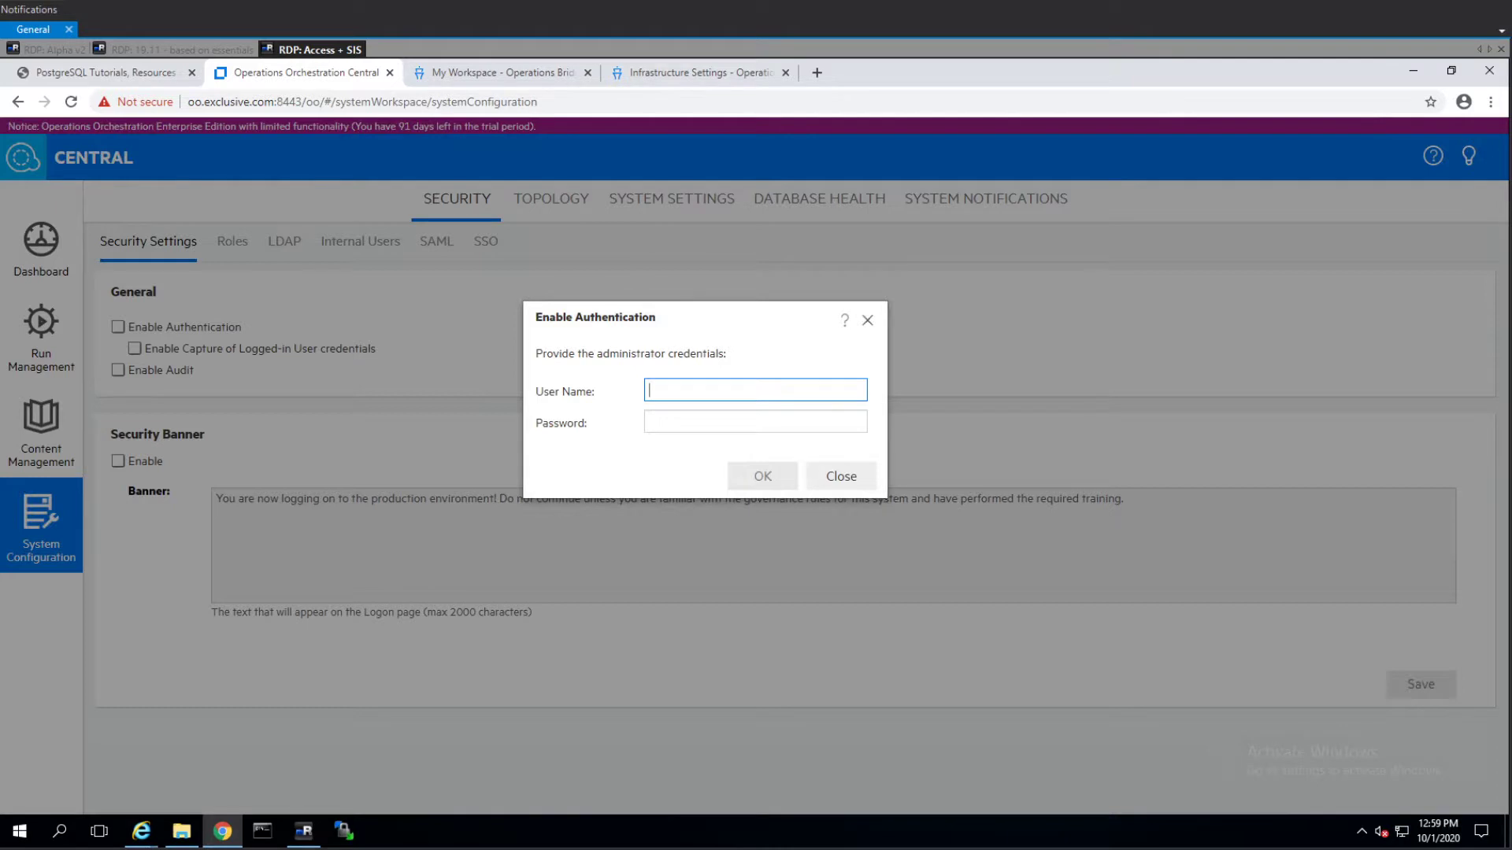
# Submit administrator credentials, correcting the user name to 'admin' after the first rejection.
pyautogui.click(708, 427)
pyautogui.hotkey('ctrl', 'v')
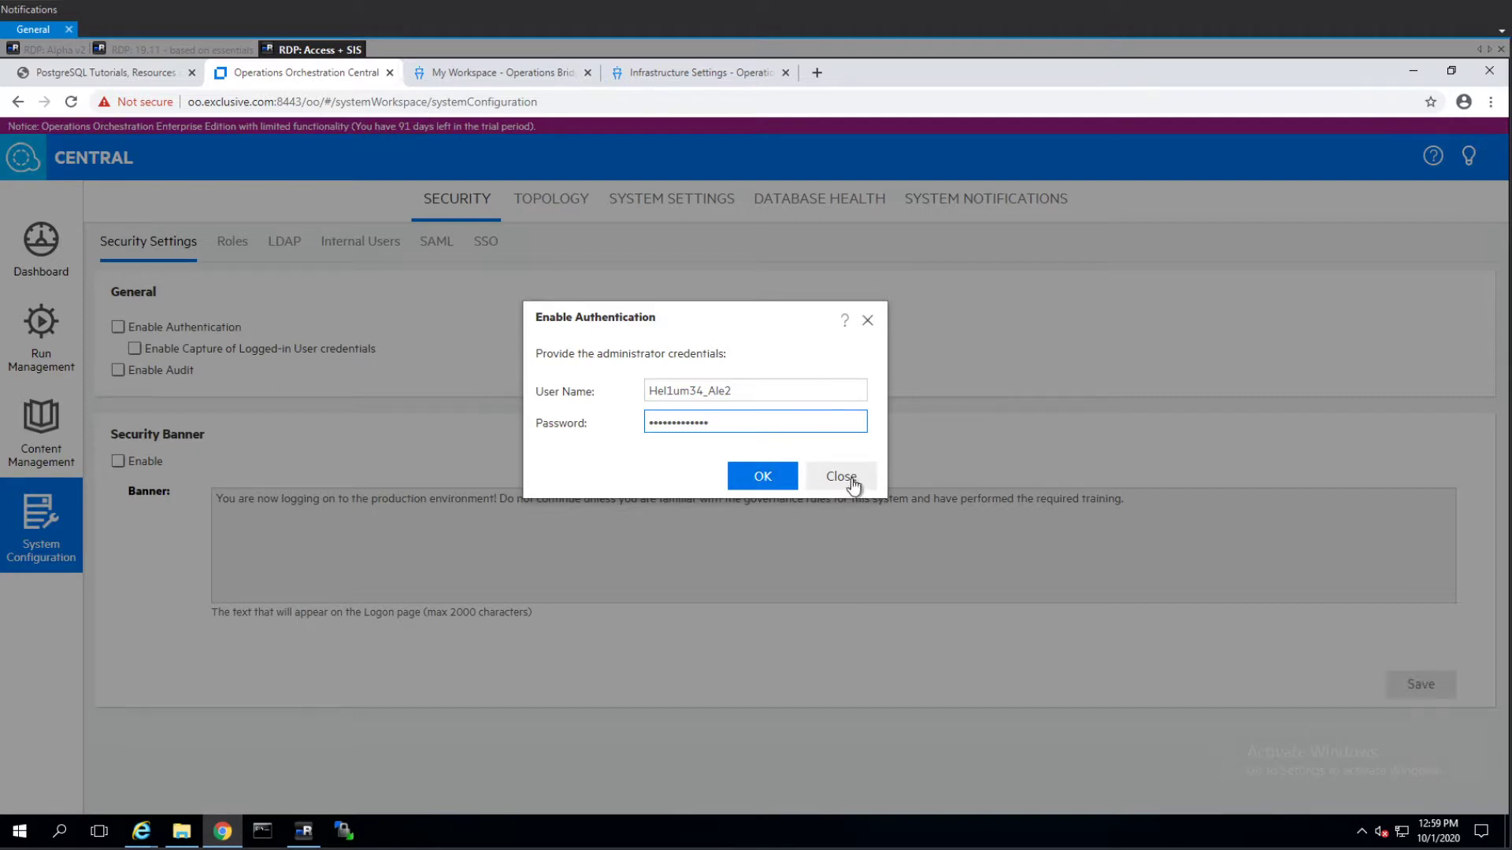
pyautogui.click(762, 475)
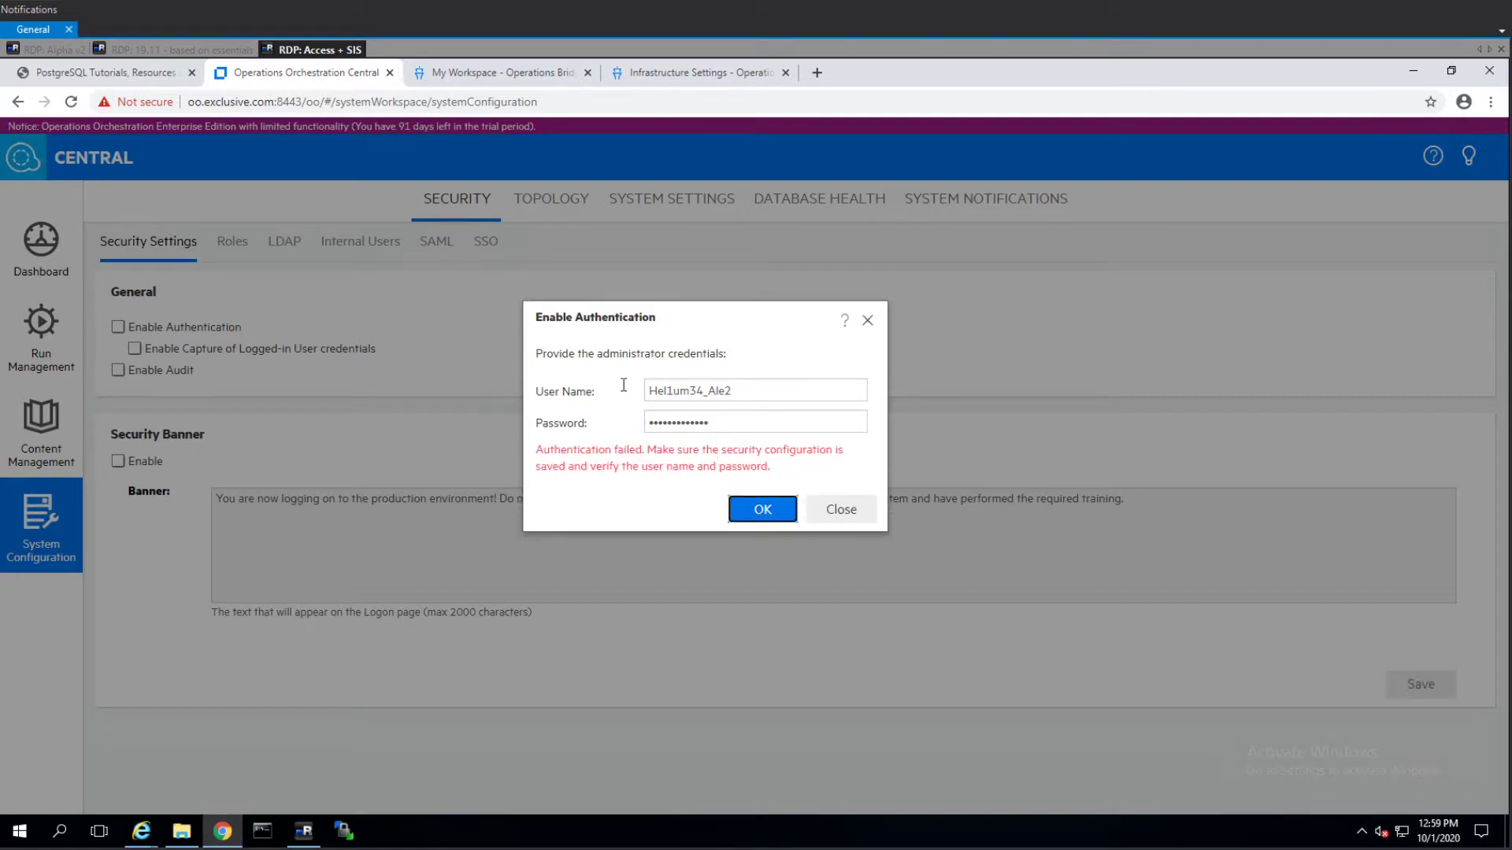
pyautogui.click(536, 394)
pyautogui.write('admin')
pyautogui.press('Tab')
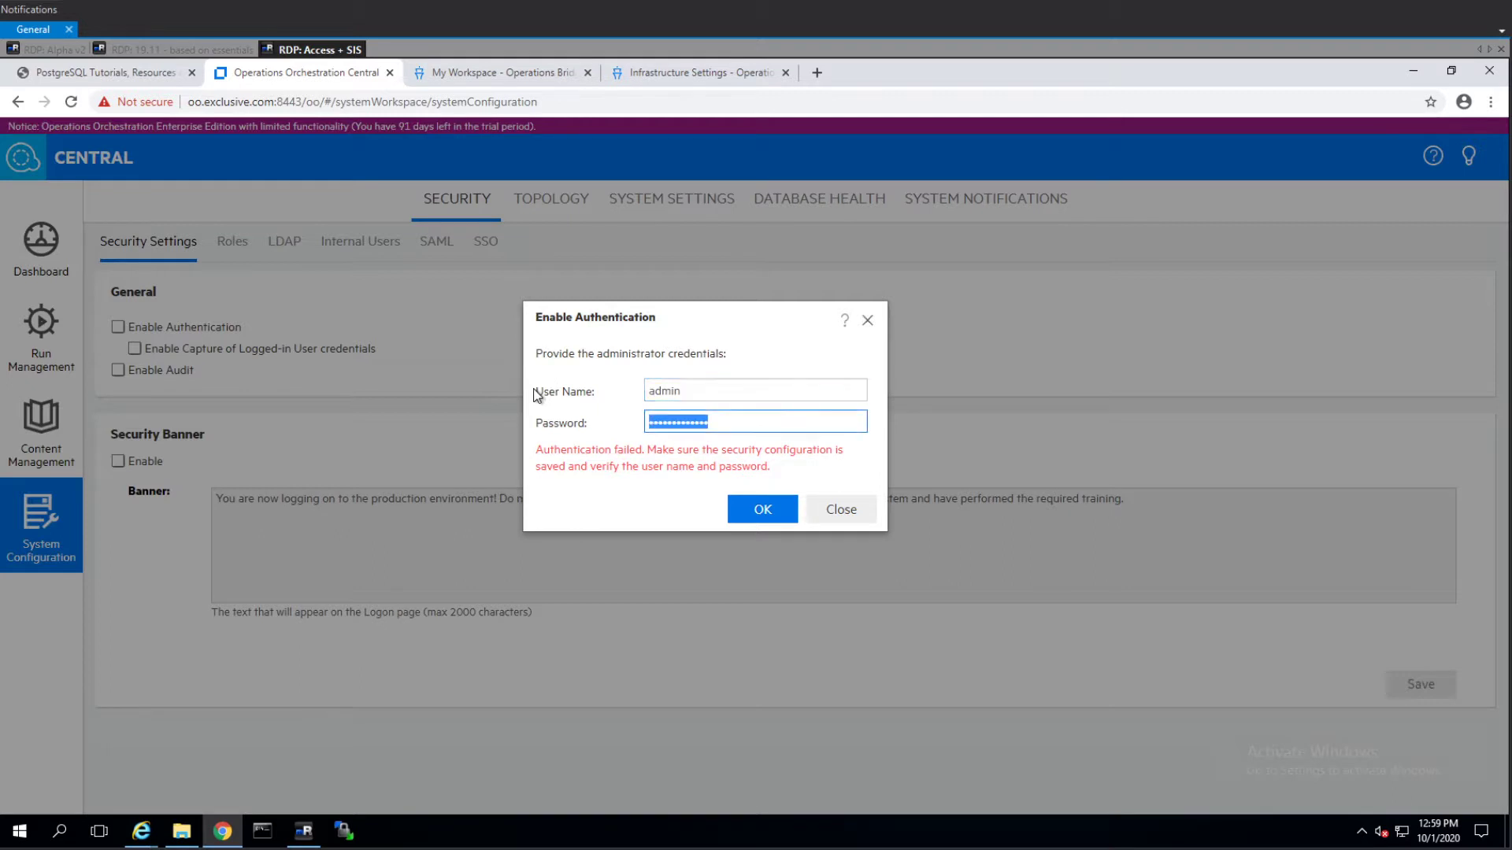
pyautogui.click(770, 516)
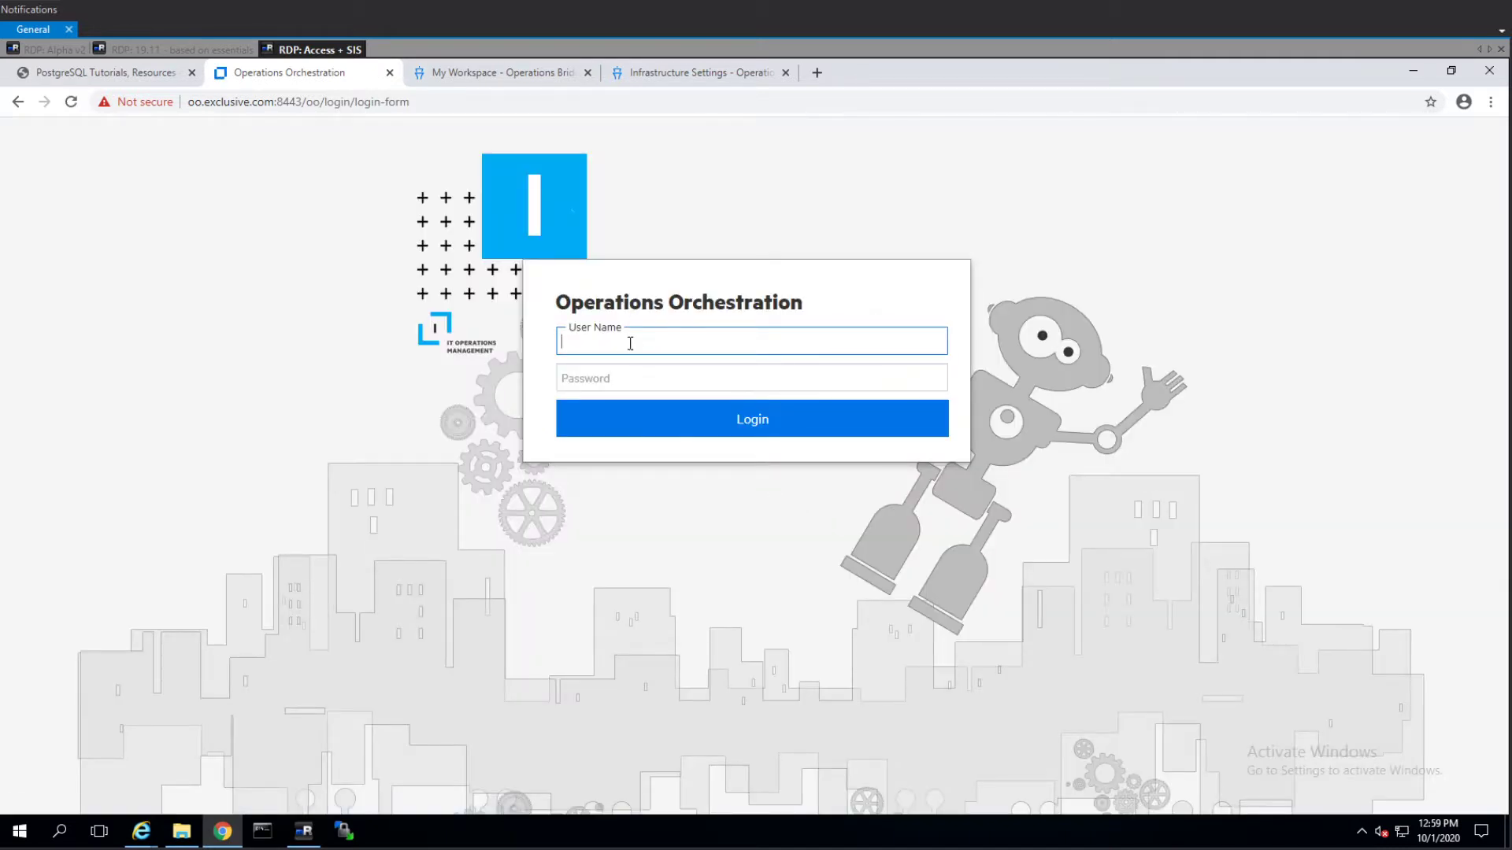
# Log in as admin with its password and open System Configuration to check security settings.
pyautogui.write('admin')
pyautogui.press('Tab')
pyautogui.hotkey('ctrl', 'v')
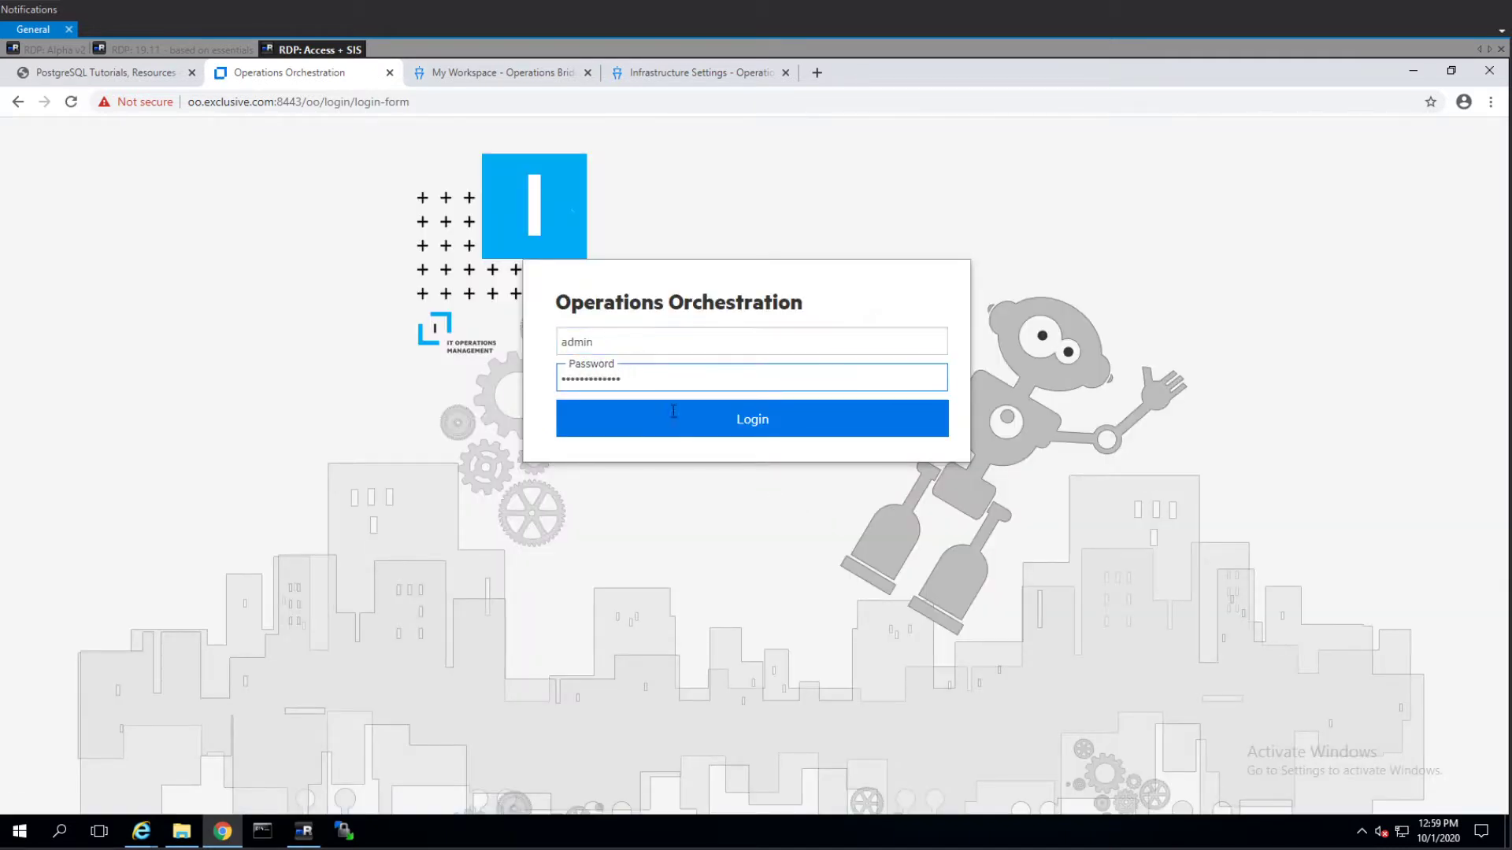
pyautogui.click(872, 425)
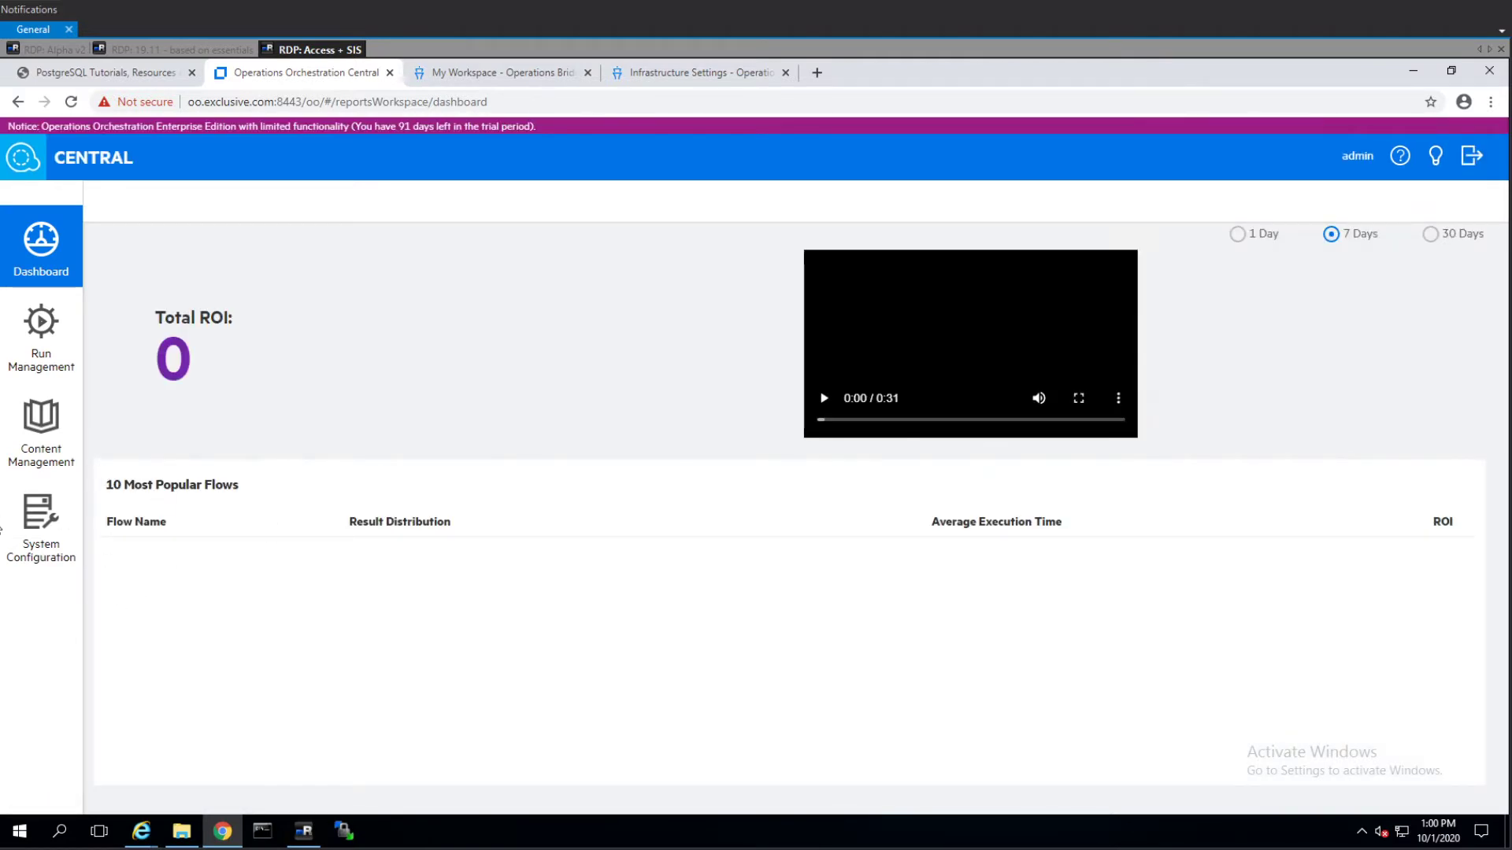
pyautogui.click(44, 526)
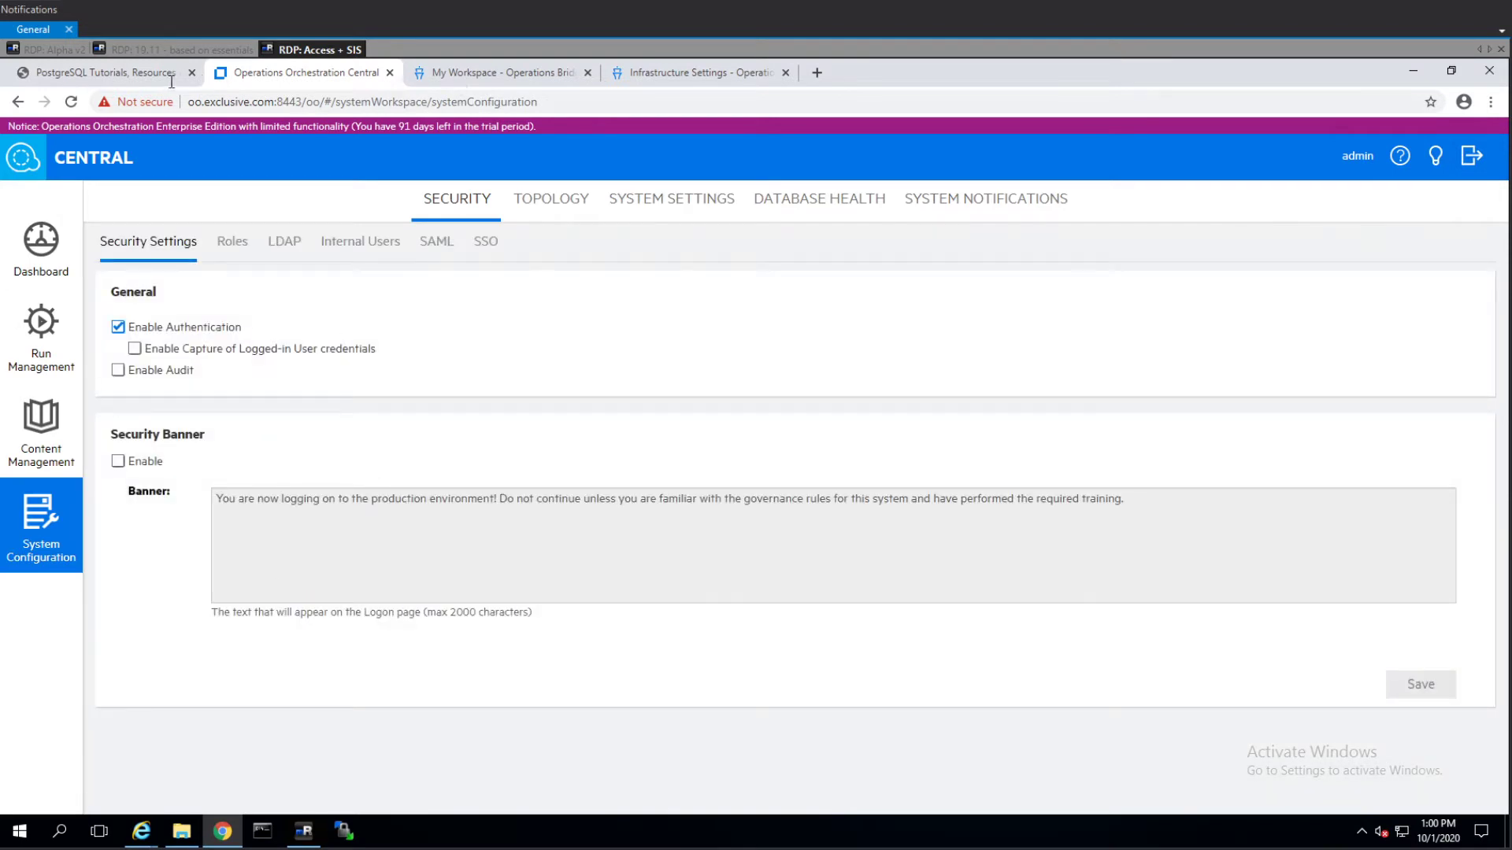
# In OBM, open Administration > Operations Console > Runbook Mappings and expand ConfigurationItem.
pyautogui.click(513, 78)
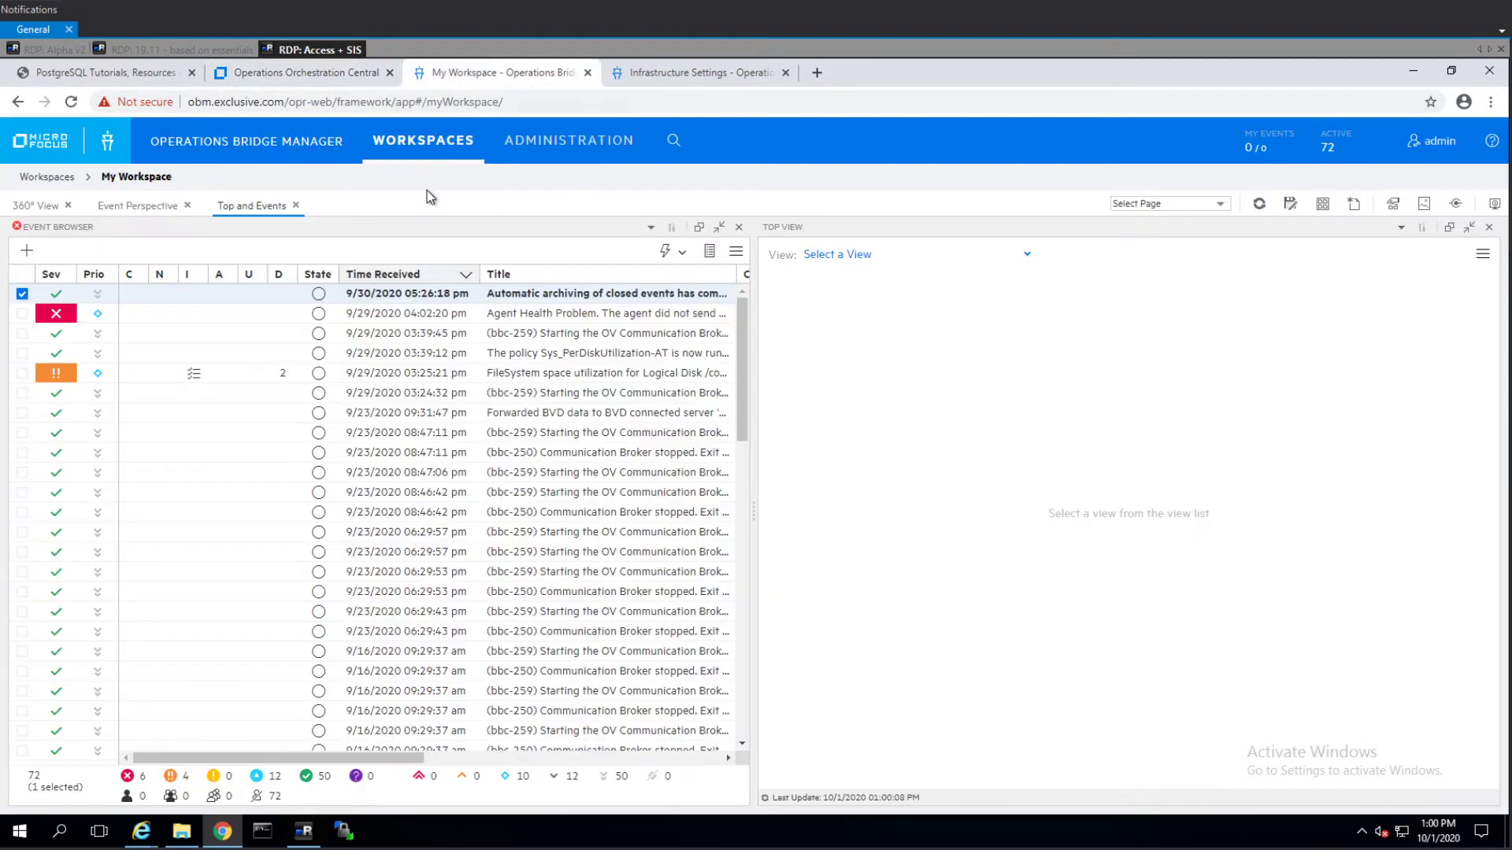
pyautogui.click(547, 143)
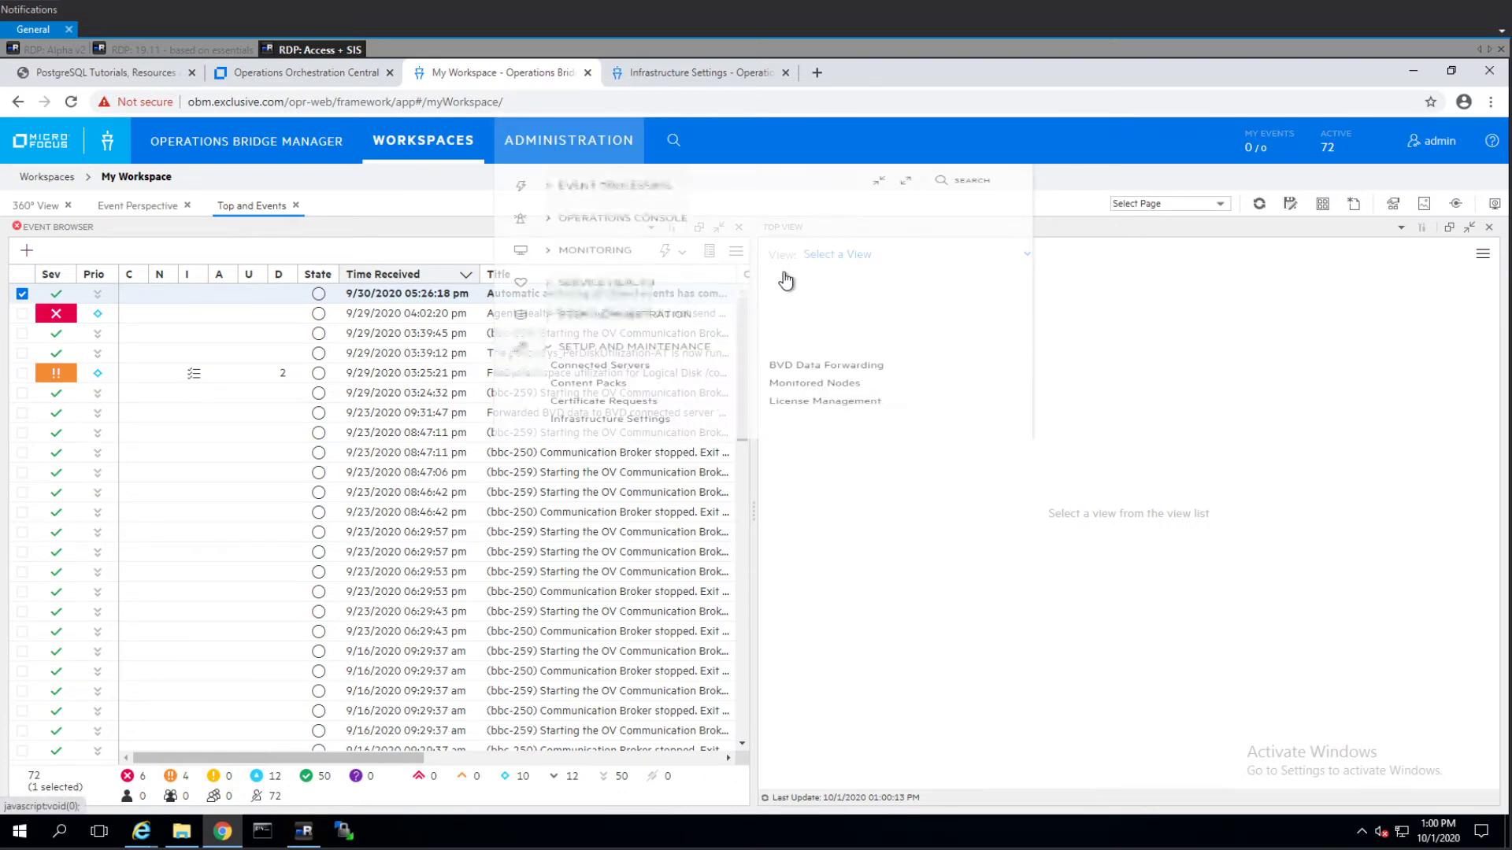
pyautogui.click(603, 240)
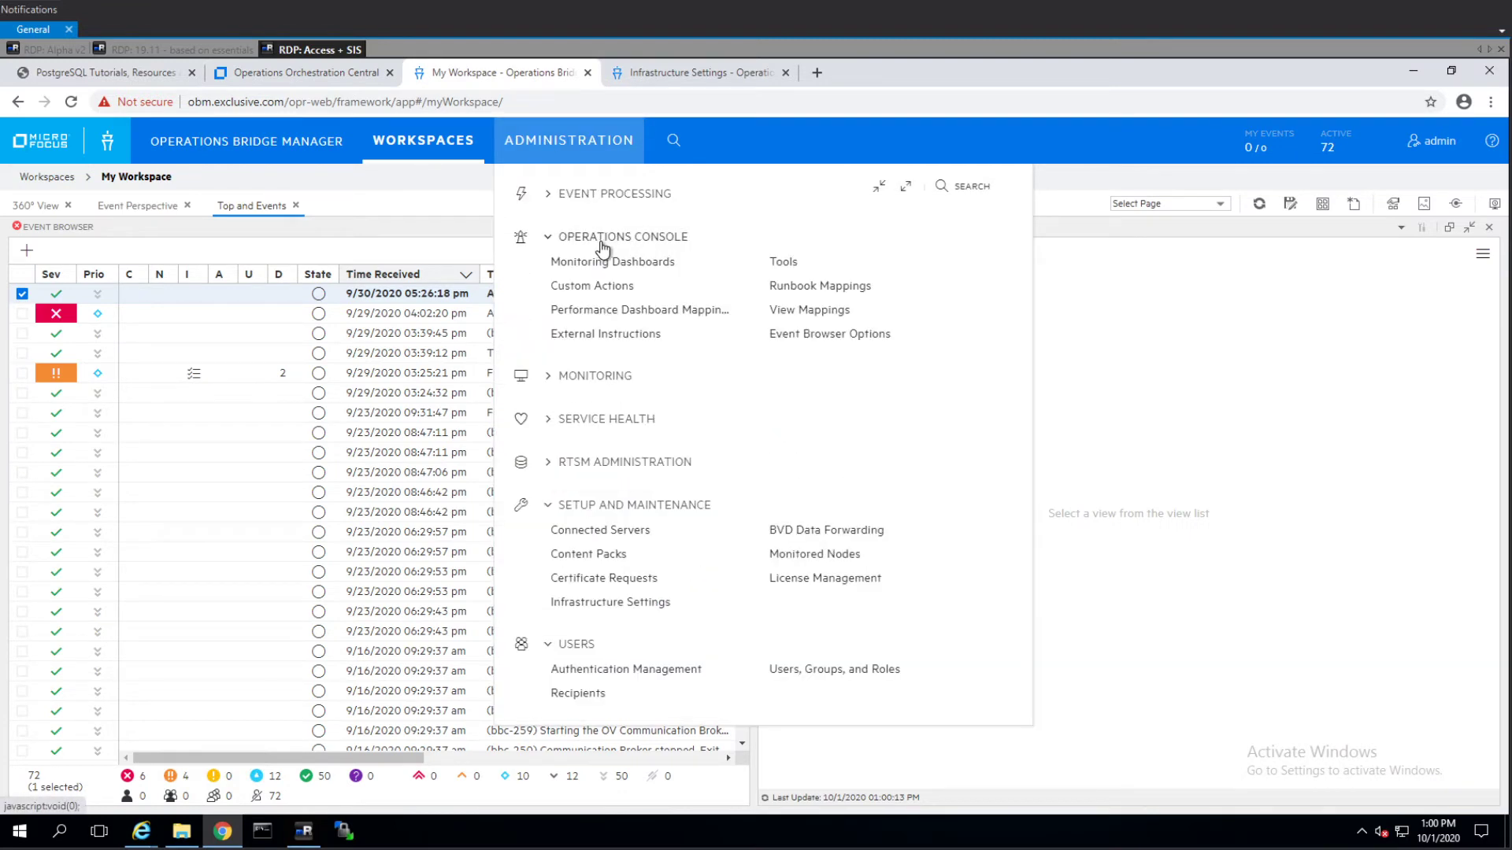
pyautogui.click(820, 288)
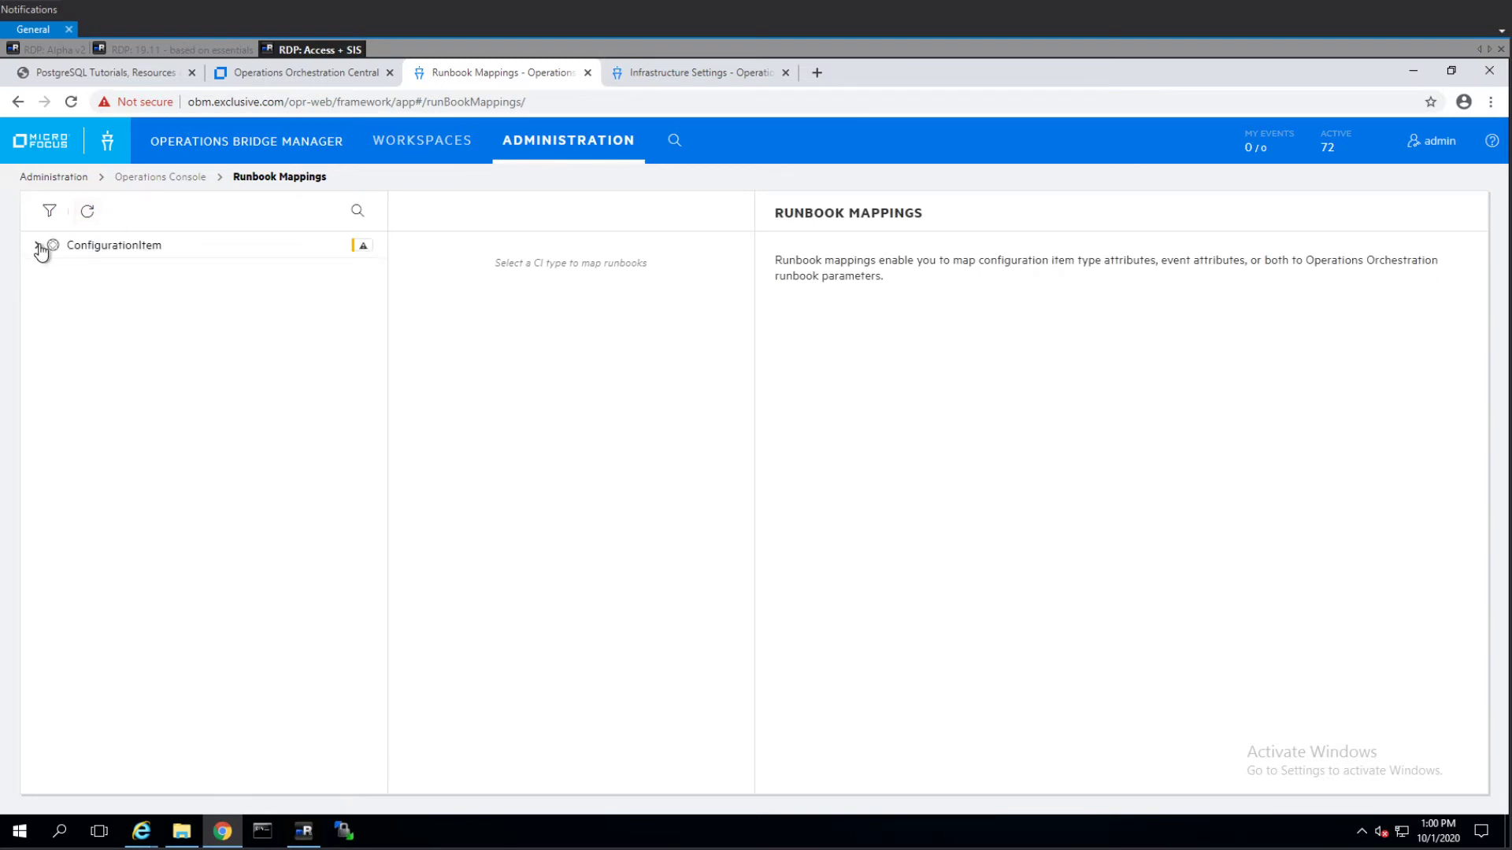
pyautogui.click(37, 244)
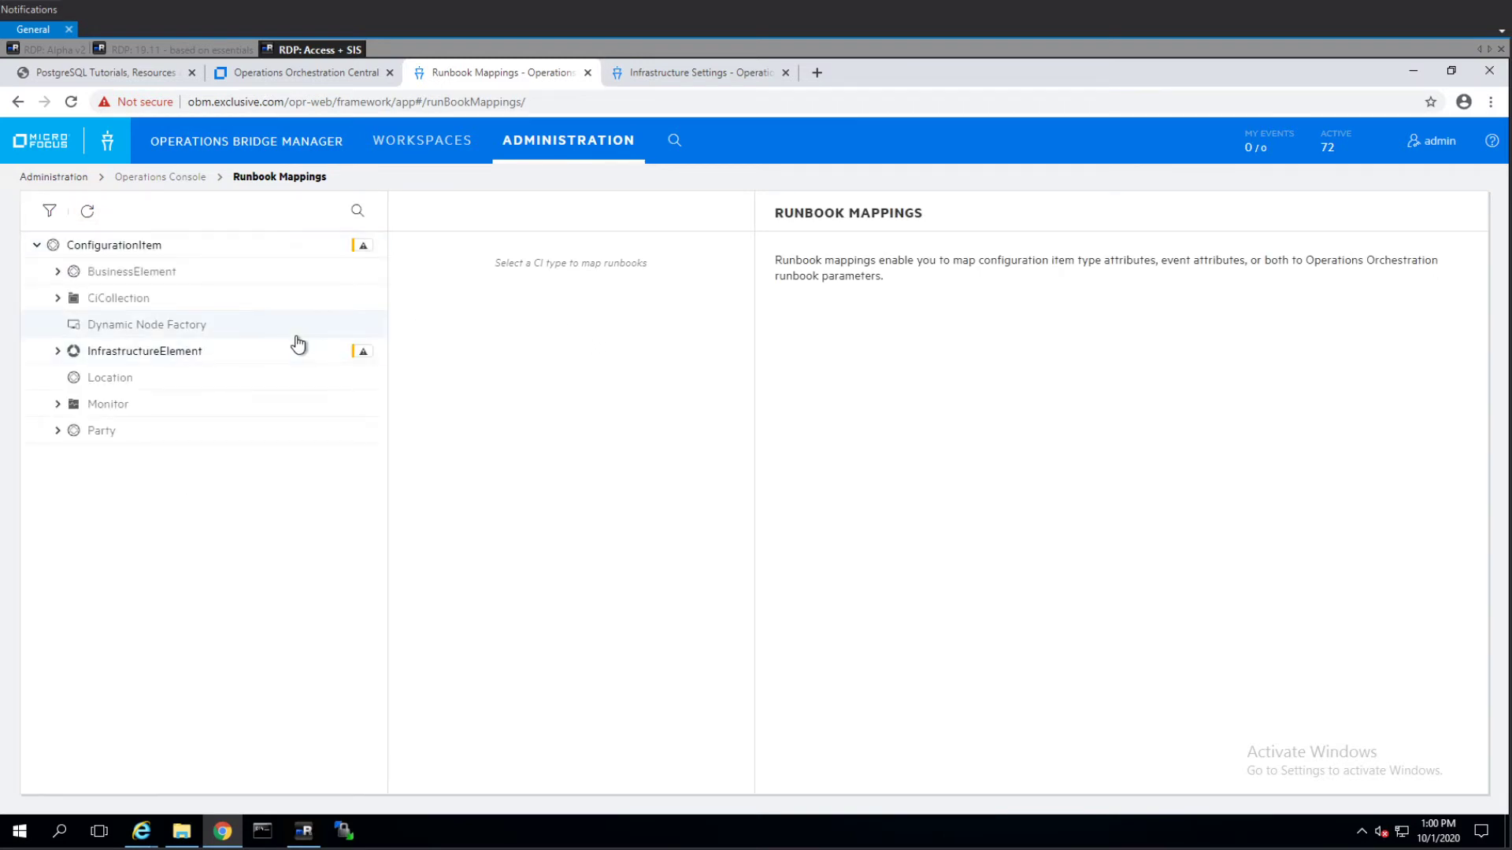